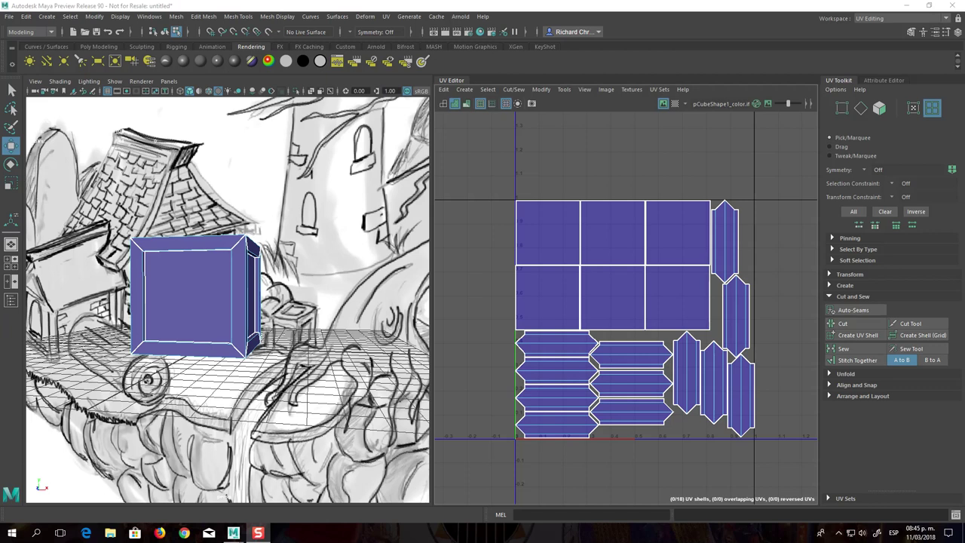
# Select, then clear, the bottom UV shells of the middle and left columns
pyautogui.click(657, 419)
pyautogui.scroll(3, 660, 429)
pyautogui.scroll(-1, 731, 458)
pyautogui.scroll(1, 706, 447)
pyautogui.click(559, 445)
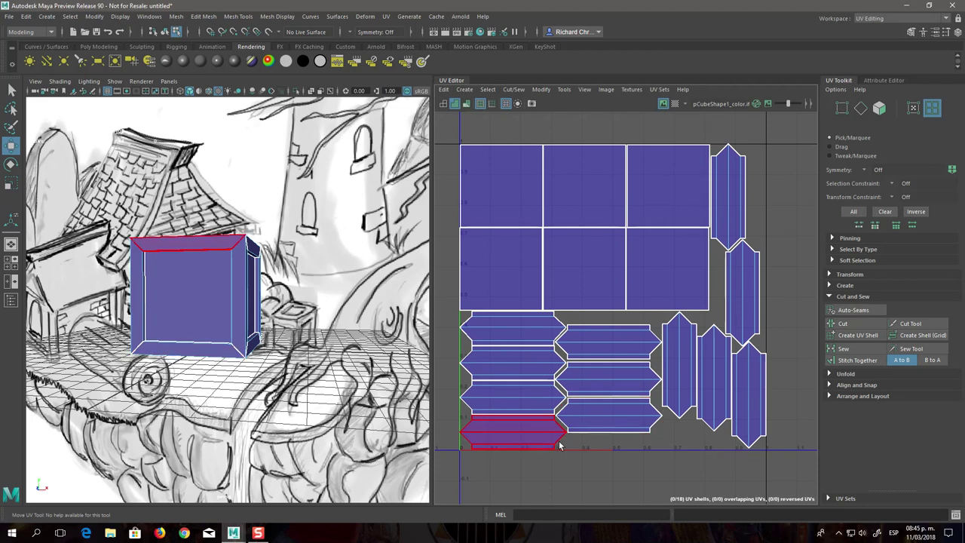
pyautogui.click(561, 471)
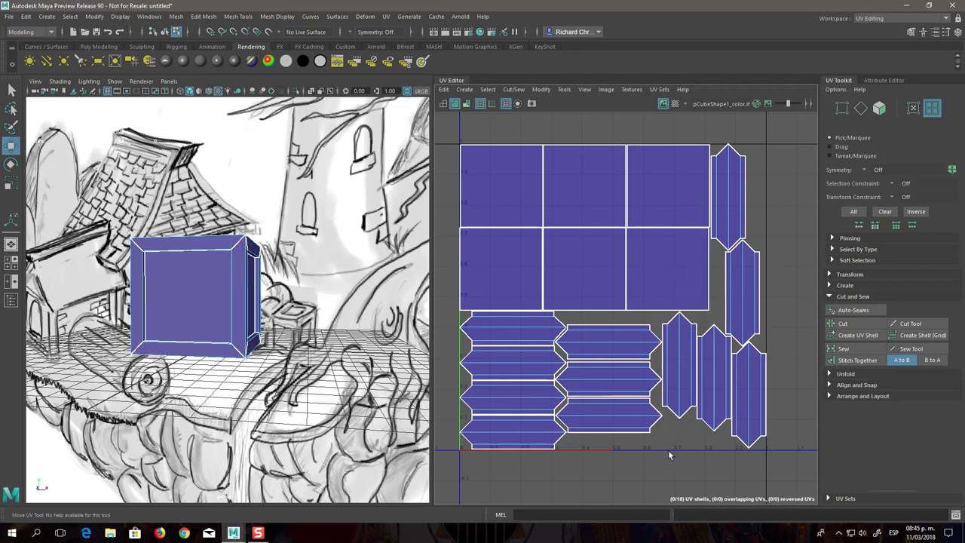
# Select the whole cube in Object Mode and open the Create PSD Network options
pyautogui.click(606, 89)
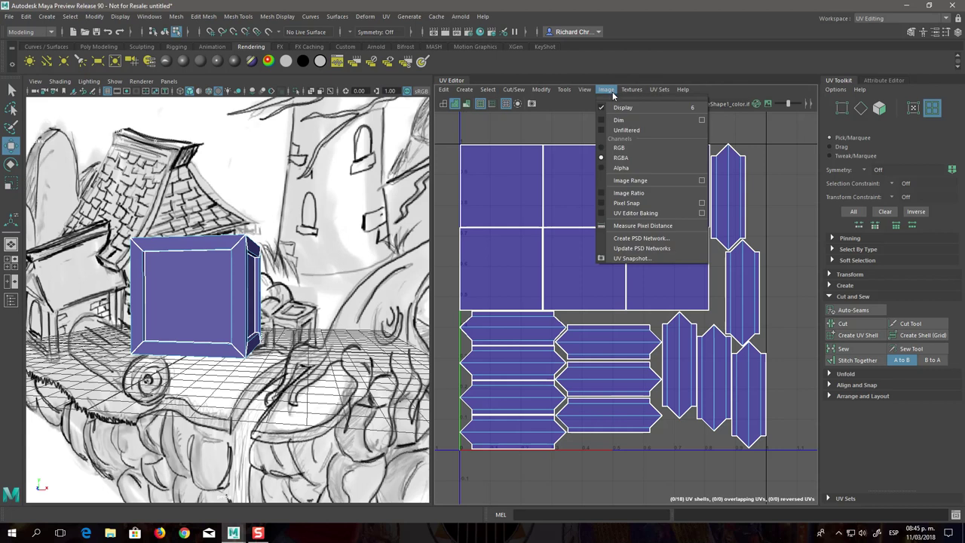
pyautogui.click(660, 239)
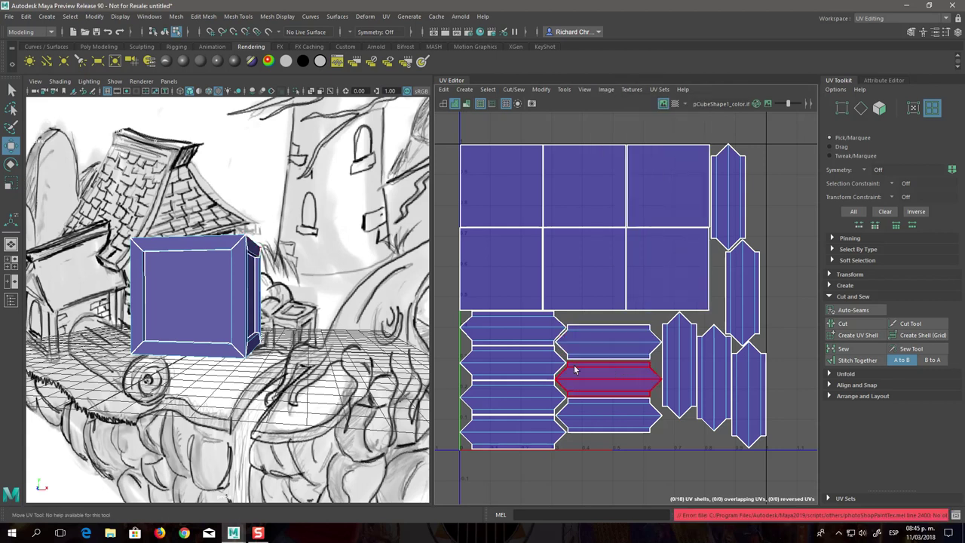
pyautogui.rightClick(233, 299)
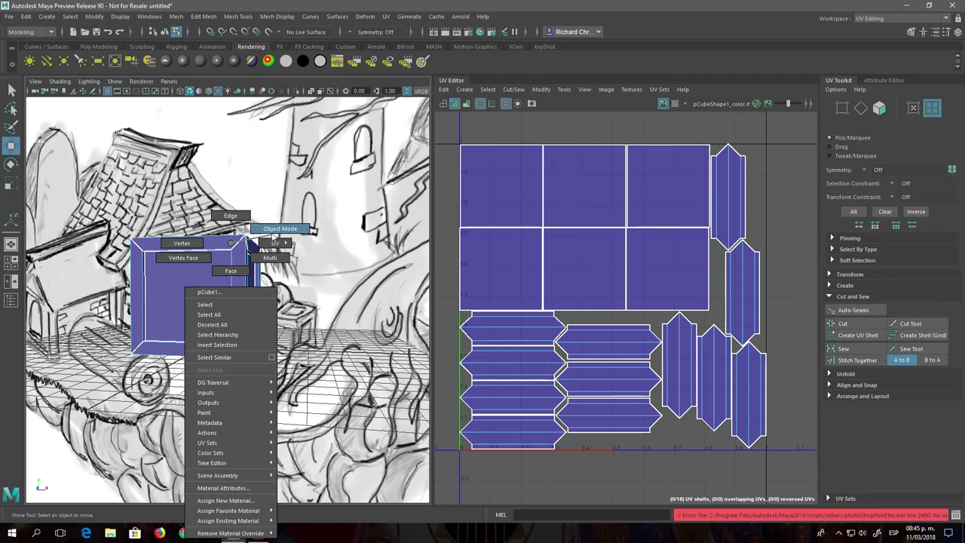
pyautogui.click(273, 230)
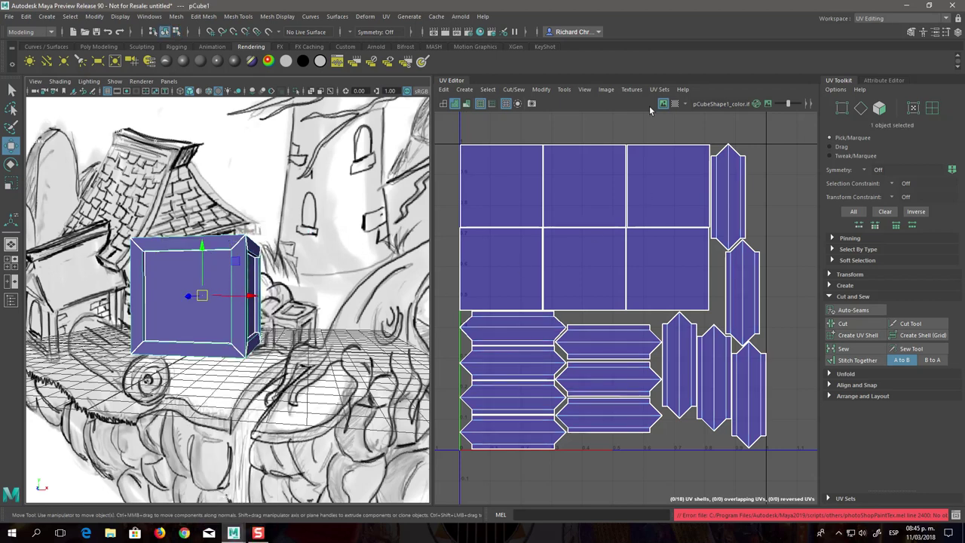
pyautogui.click(606, 89)
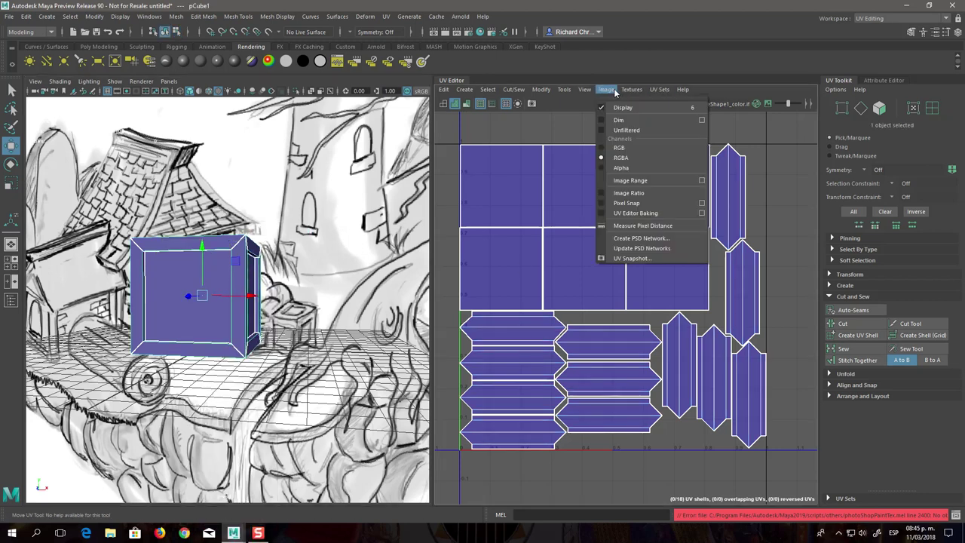
pyautogui.click(651, 240)
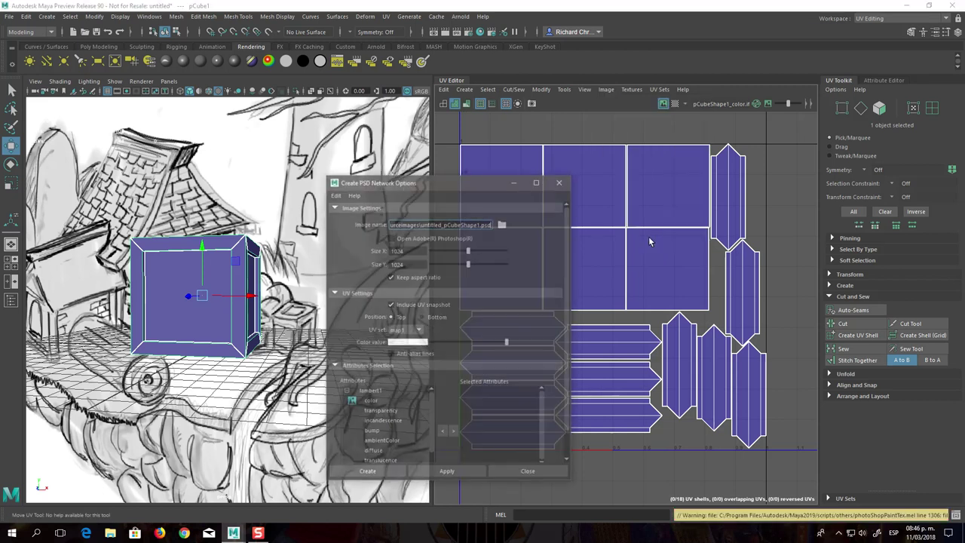
# Enable Open Photoshop and set the PSD texture size to 2048 × 2048
pyautogui.click(422, 238)
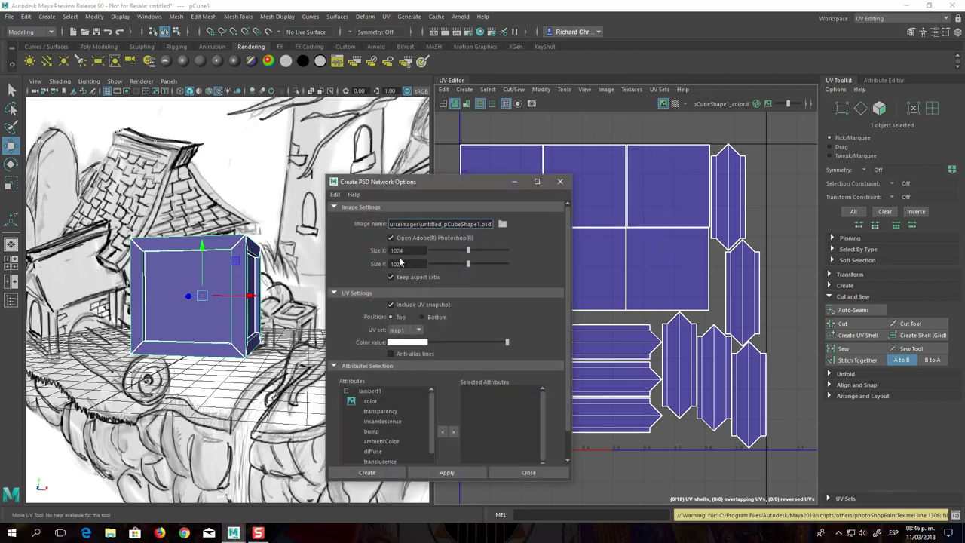
pyautogui.moveTo(468, 250); pyautogui.dragTo(518, 256)
pyautogui.moveTo(507, 250); pyautogui.dragTo(443, 257)
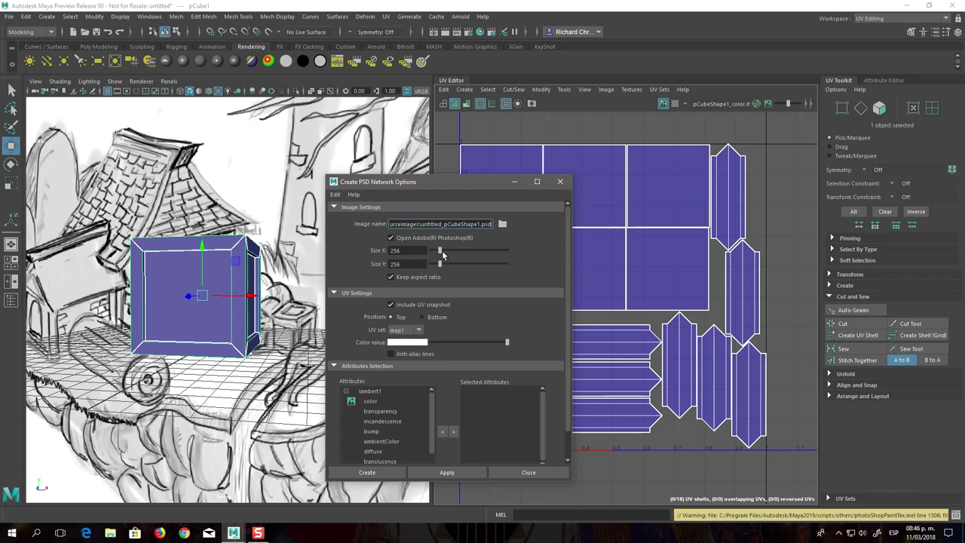
pyautogui.moveTo(443, 256); pyautogui.dragTo(523, 256)
# Add lambert1's color attribute to the Selected Attributes for the PSD layers
pyautogui.click(372, 404)
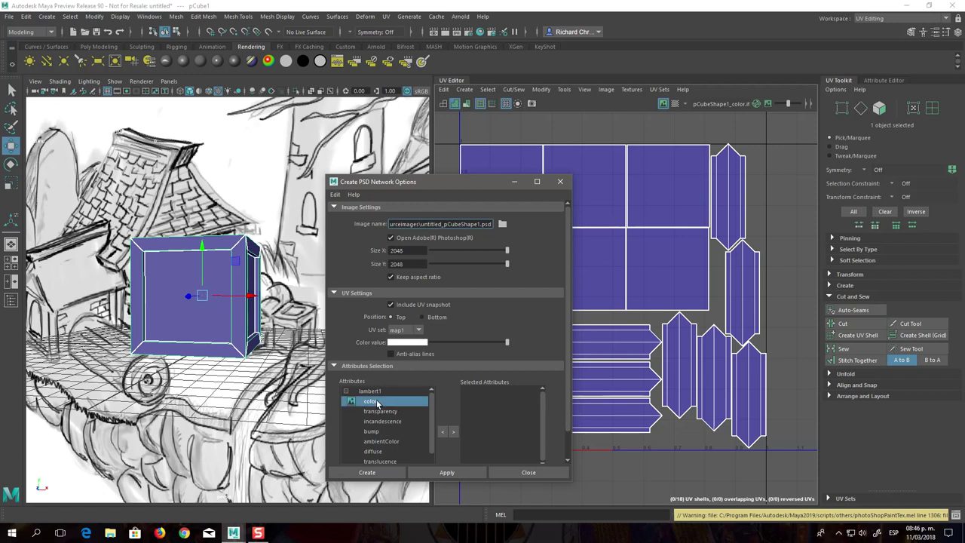
pyautogui.click(453, 431)
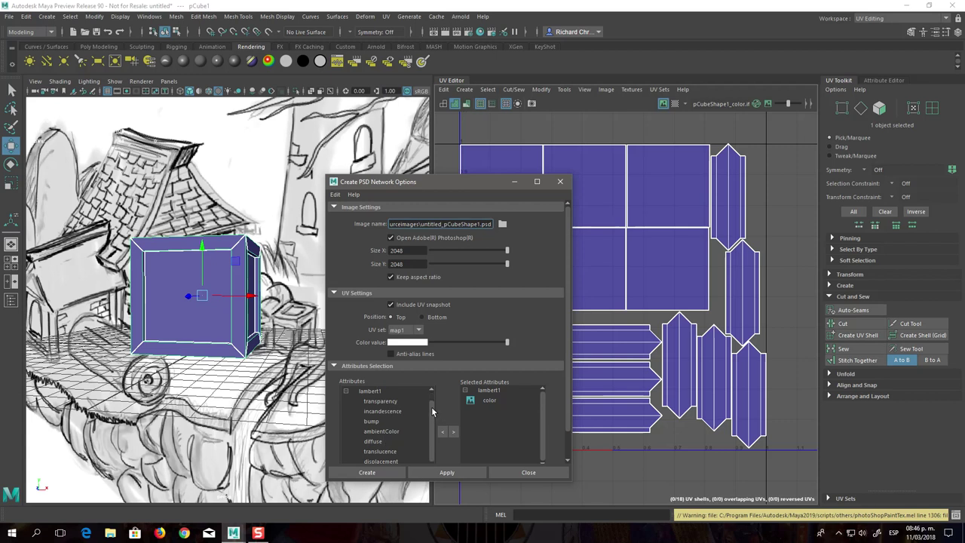
pyautogui.click(383, 422)
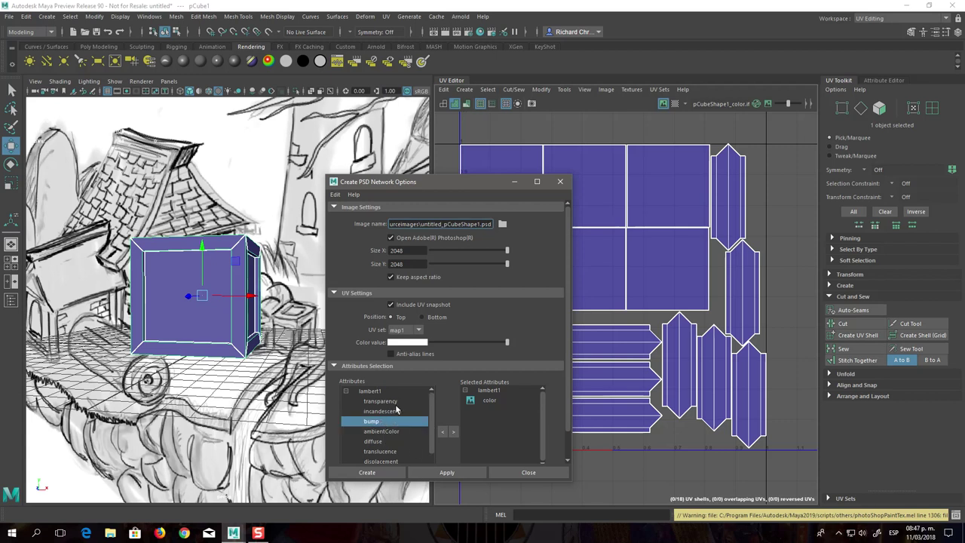
pyautogui.click(395, 401)
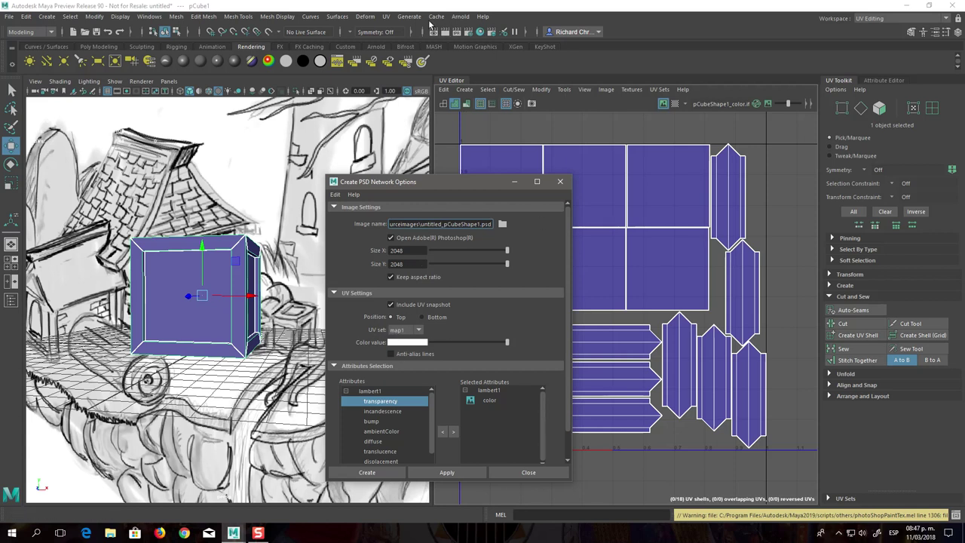
pyautogui.click(387, 16)
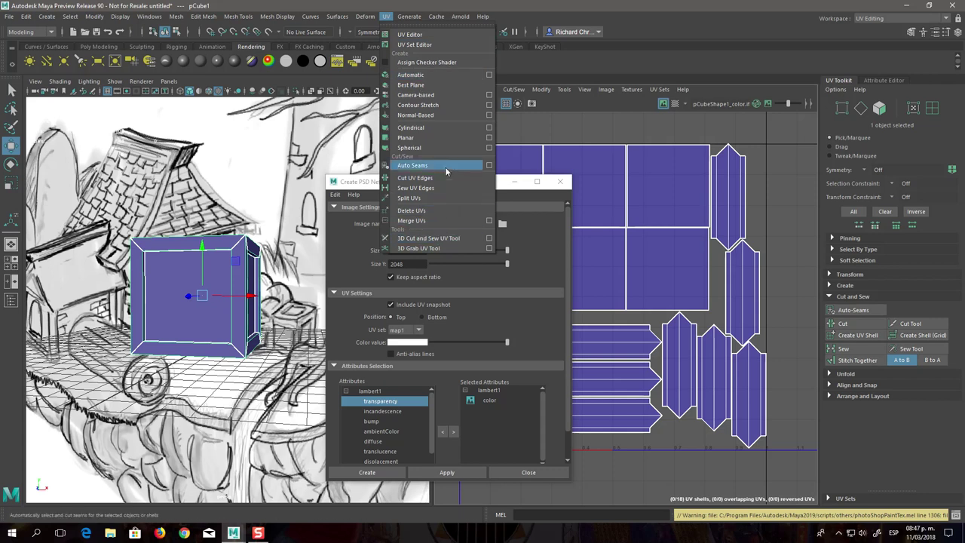
pyautogui.click(426, 45)
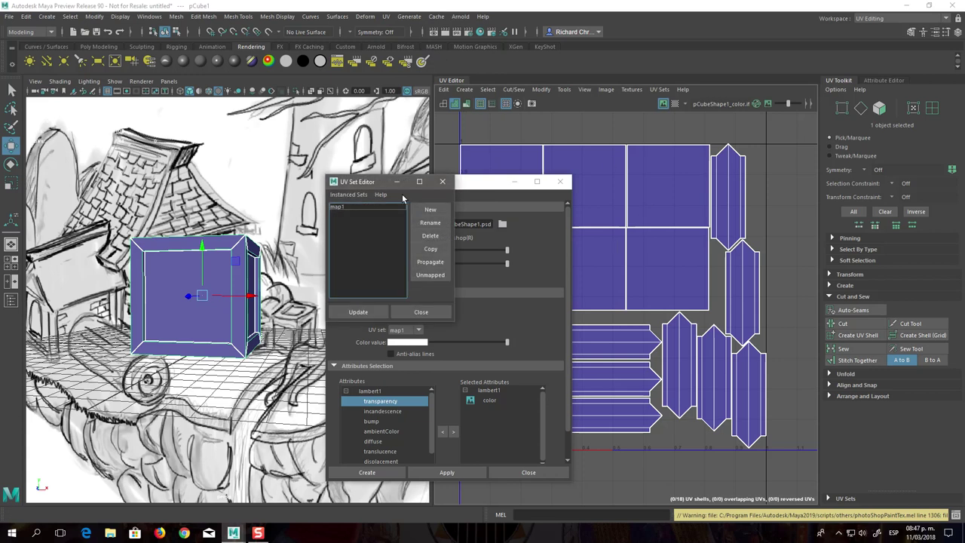
pyautogui.moveTo(442, 198); pyautogui.dragTo(754, 224)
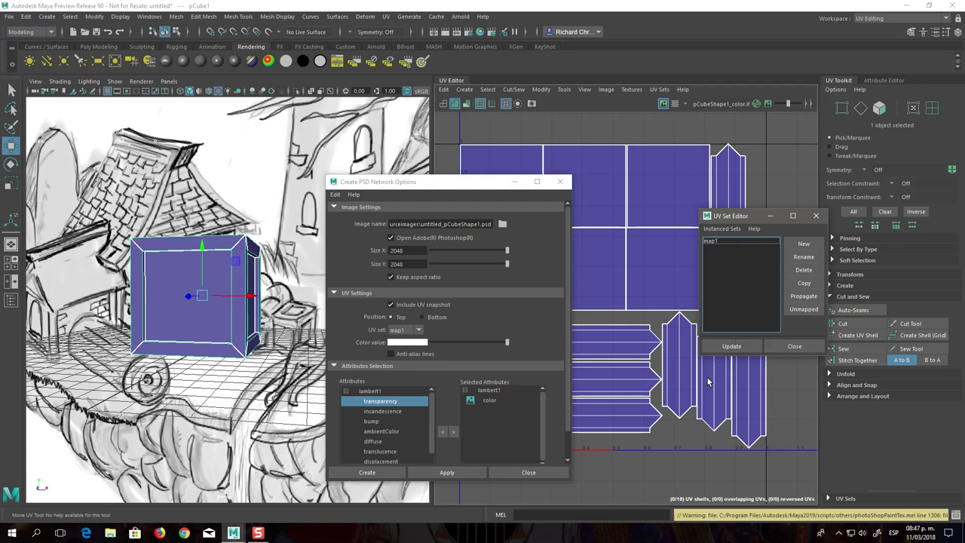
pyautogui.click(816, 216)
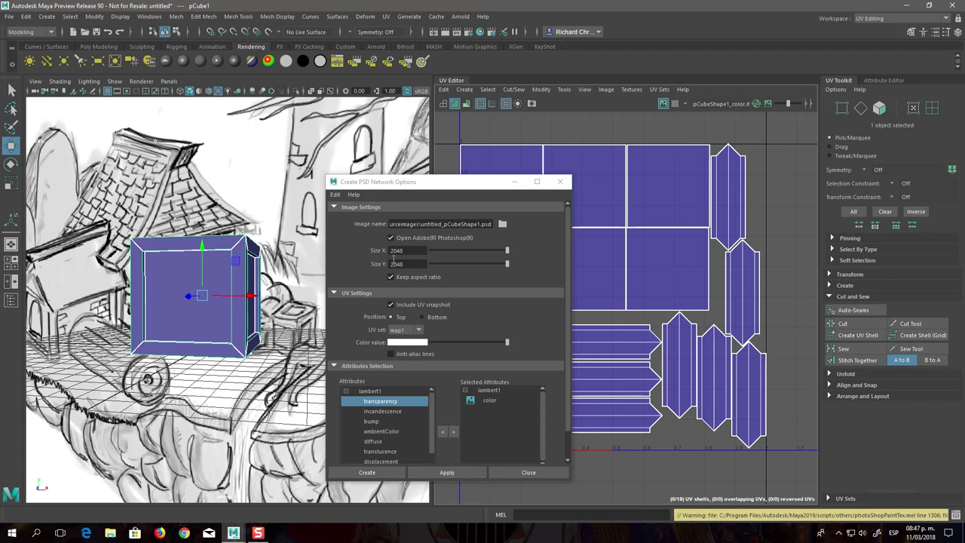
pyautogui.click(368, 473)
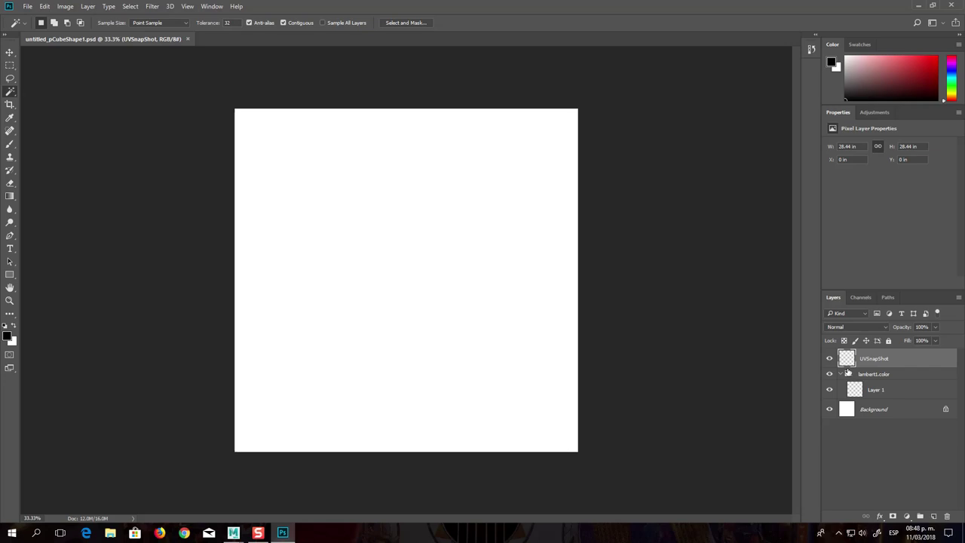
# Make the Background layer active in the new PSD in Photoshop
pyautogui.click(845, 414)
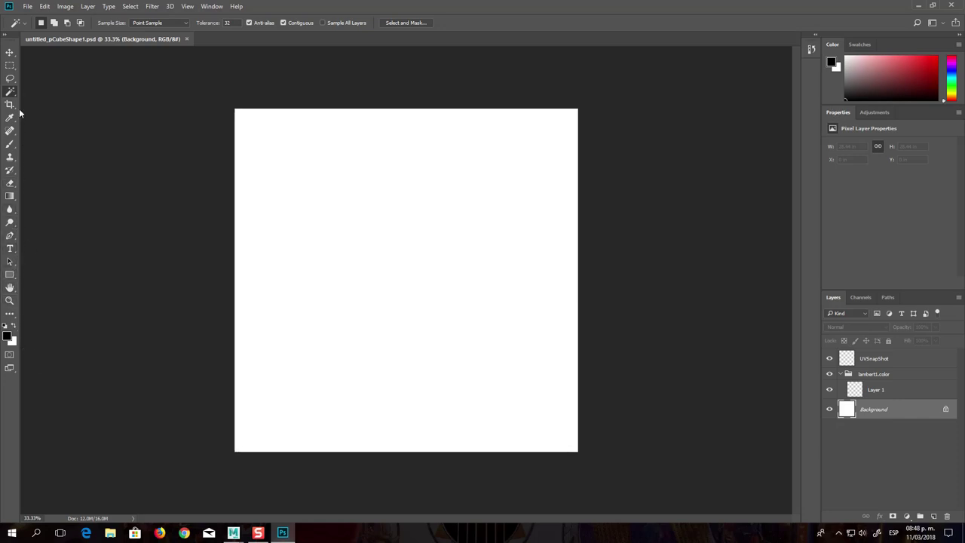
# Find the Paint Bucket tool and fill the Background layer with black
pyautogui.click(11, 275)
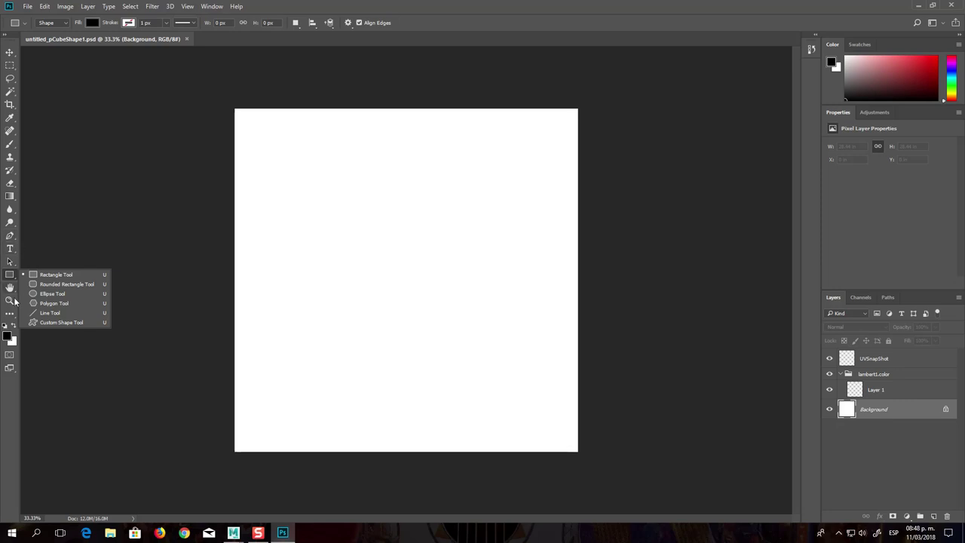
pyautogui.click(10, 300)
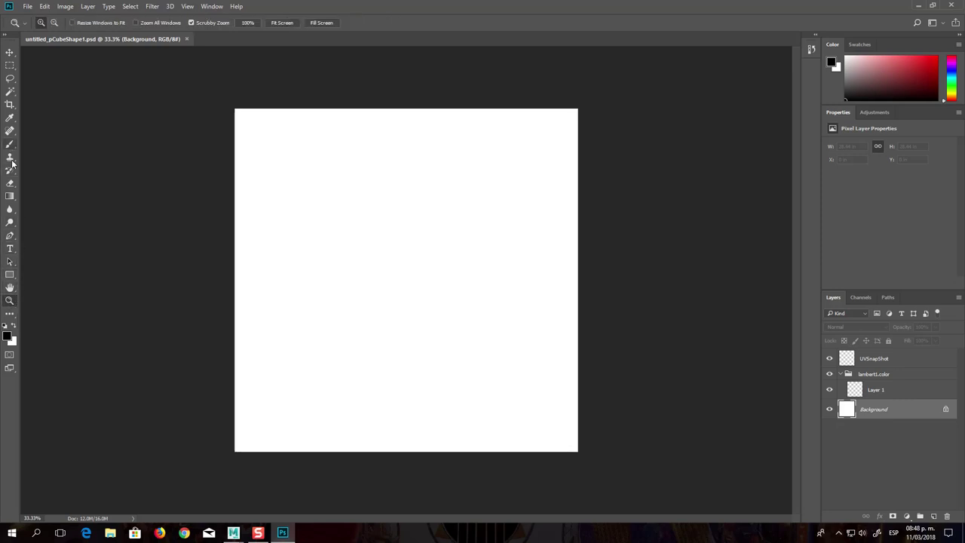
pyautogui.click(9, 209)
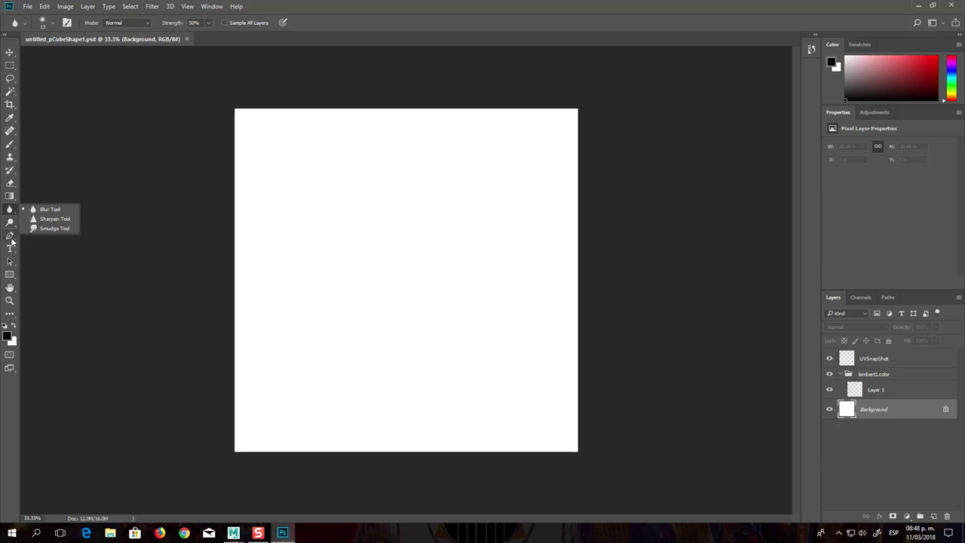
pyautogui.click(10, 262)
pyautogui.click(14, 276)
pyautogui.click(14, 275)
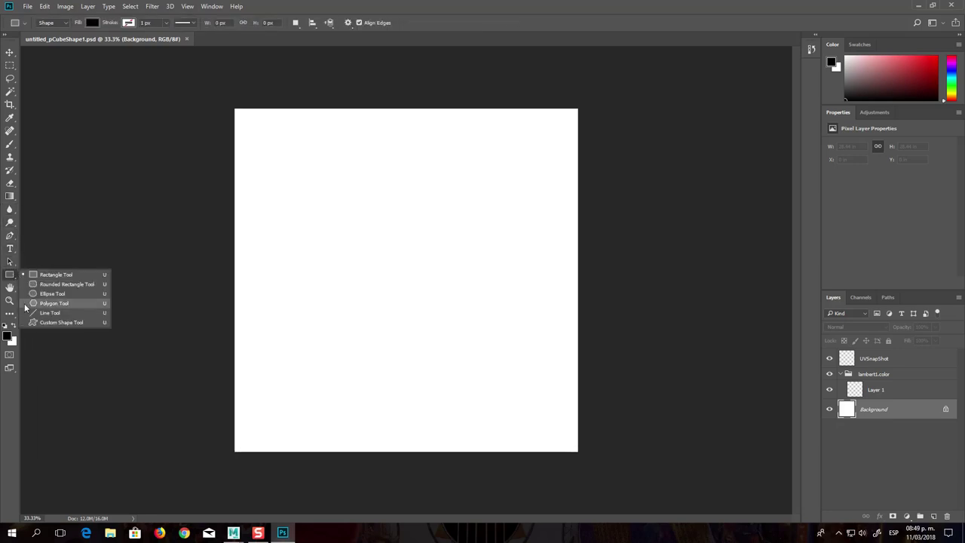
pyautogui.click(9, 289)
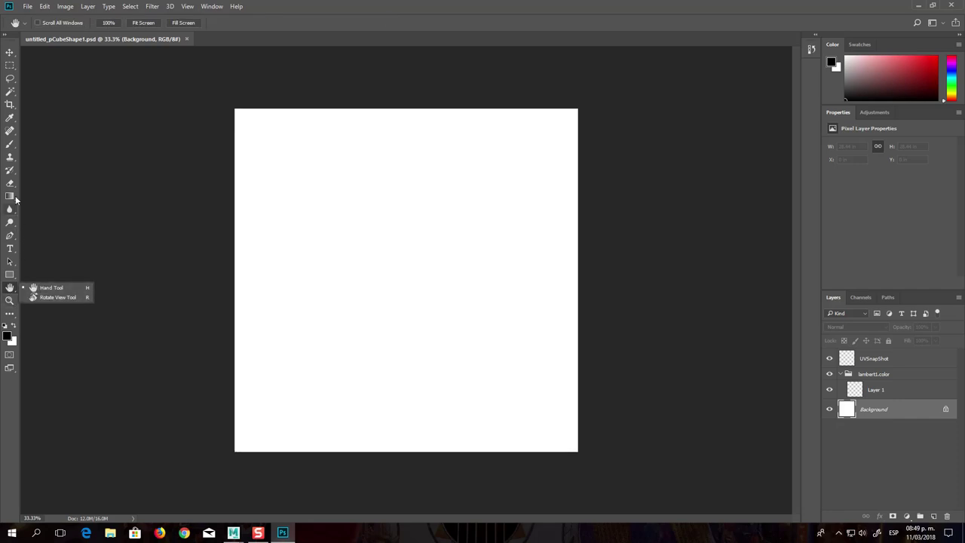
pyautogui.click(10, 147)
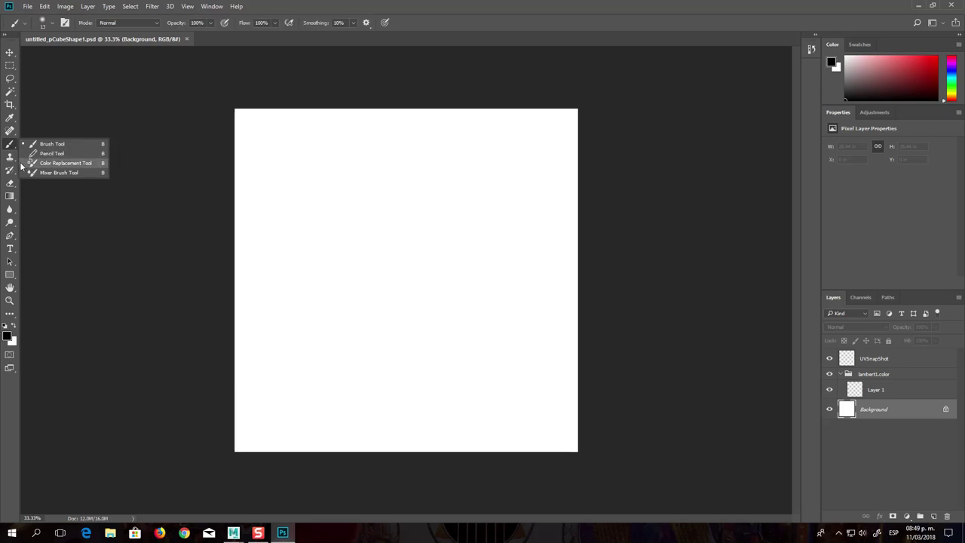
pyautogui.click(10, 211)
pyautogui.click(13, 199)
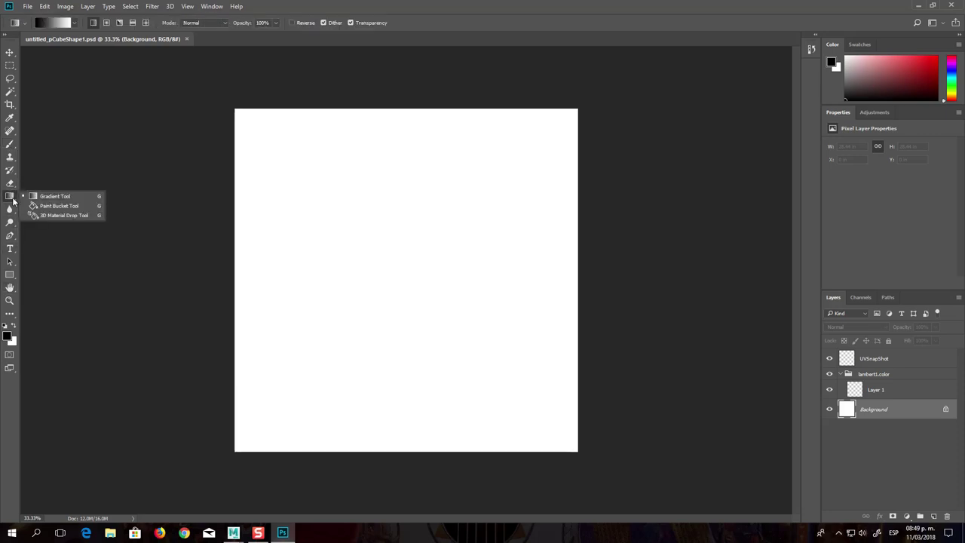
pyautogui.click(56, 208)
pyautogui.click(450, 360)
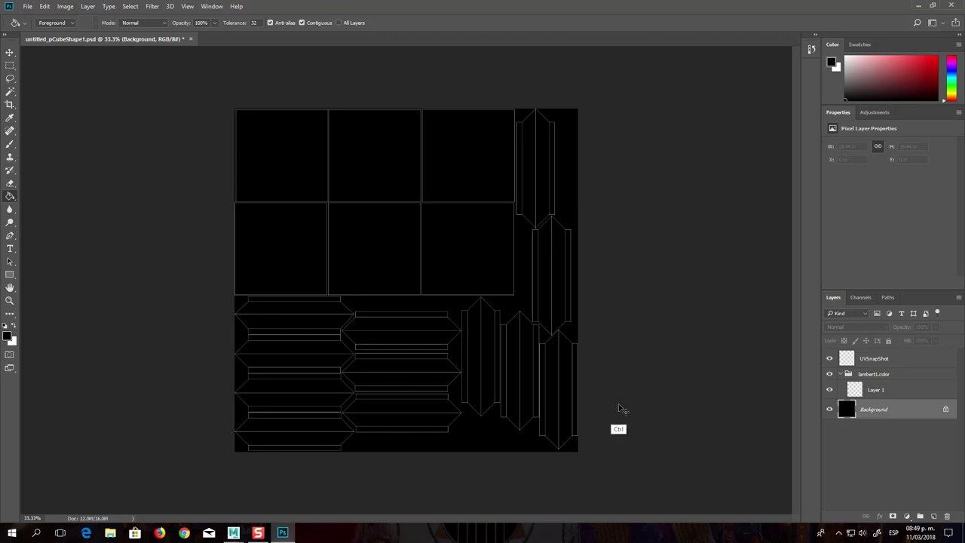
# Undo the black fill and invert the Background layer instead
pyautogui.hotkey('ctrl', 'BackSpace')
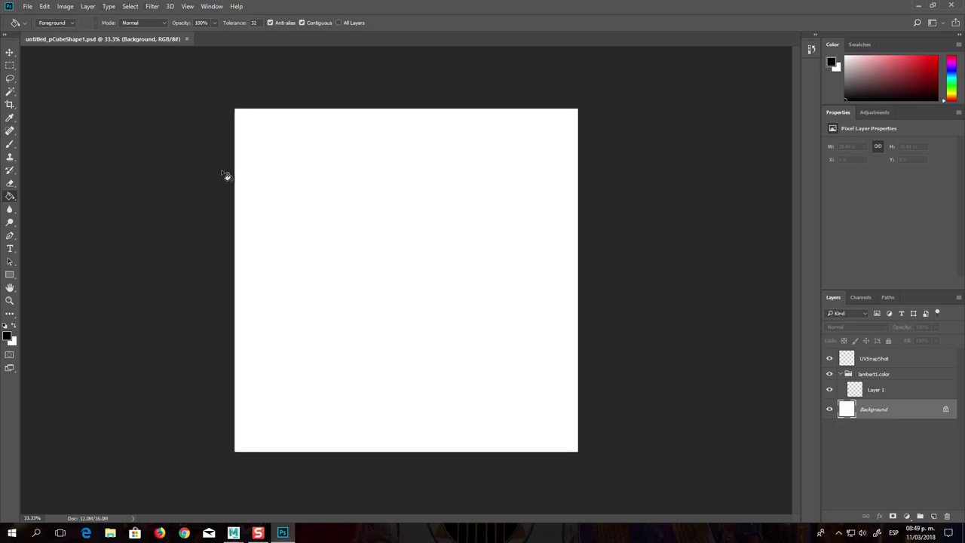
pyautogui.click(89, 7)
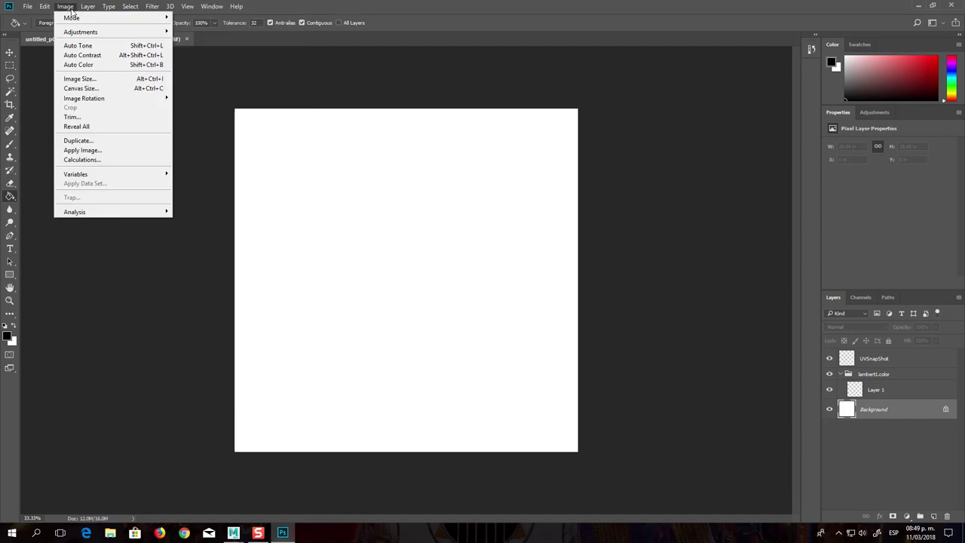
pyautogui.moveTo(113, 32)
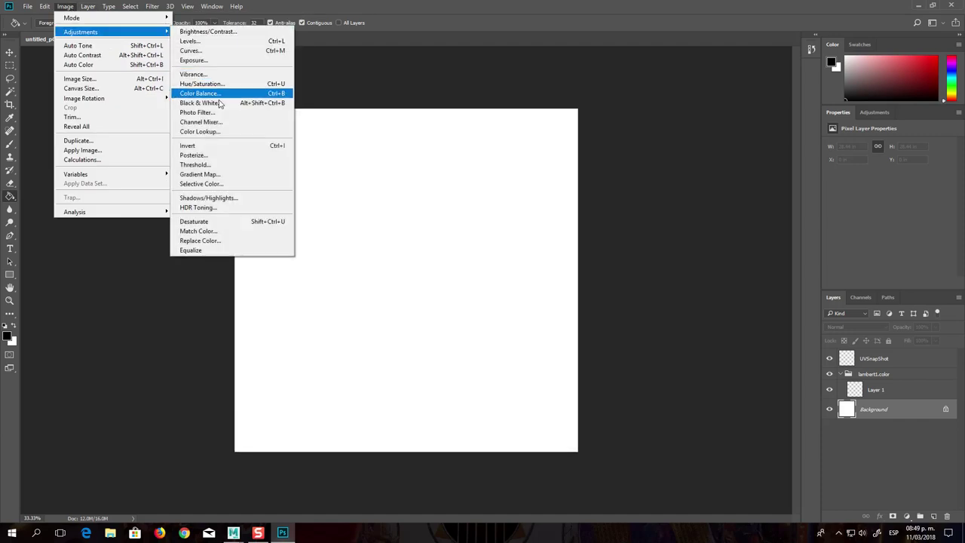
pyautogui.click(208, 145)
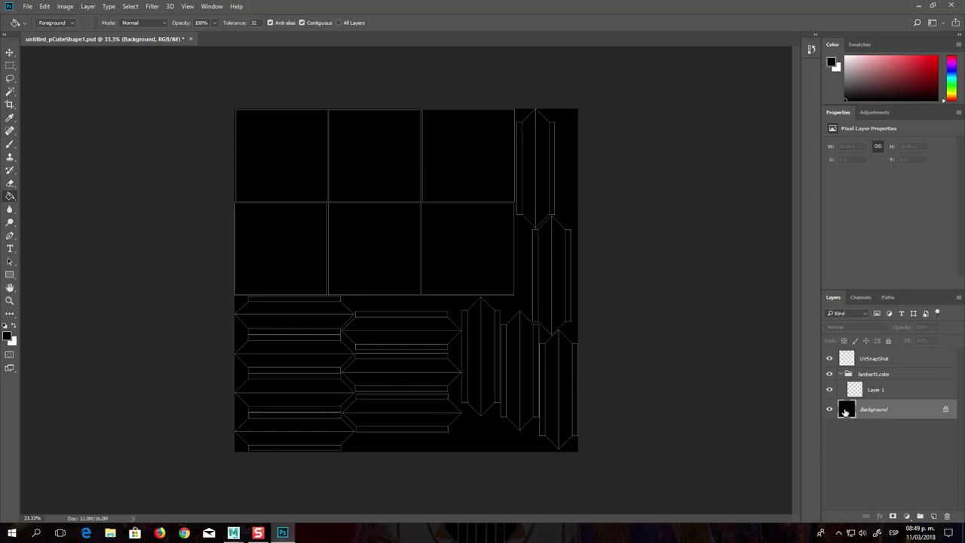
# Fill the Background white with the Gradient tool, then select the UVSnapShot layer
pyautogui.rightClick(9, 199)
pyautogui.click(43, 197)
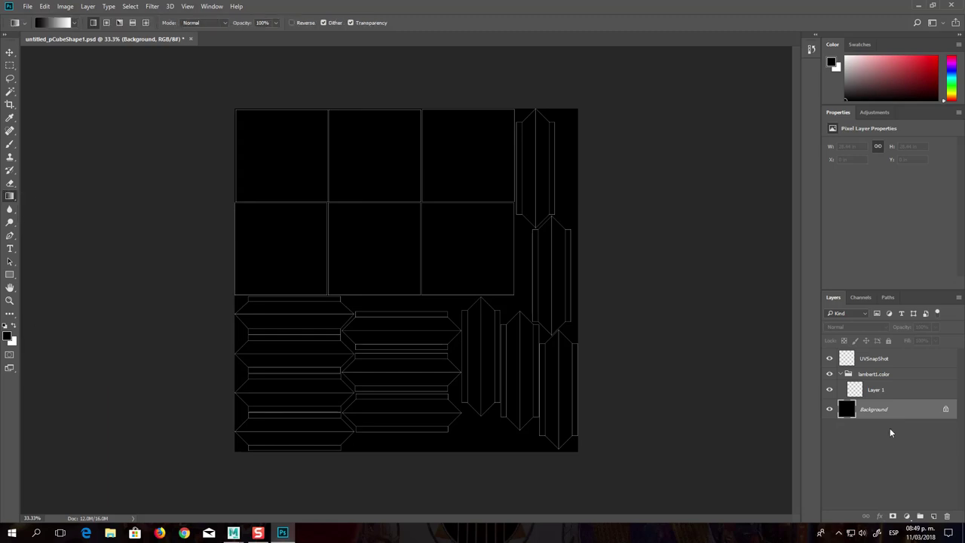
pyautogui.moveTo(292, 92); pyautogui.dragTo(295, 107)
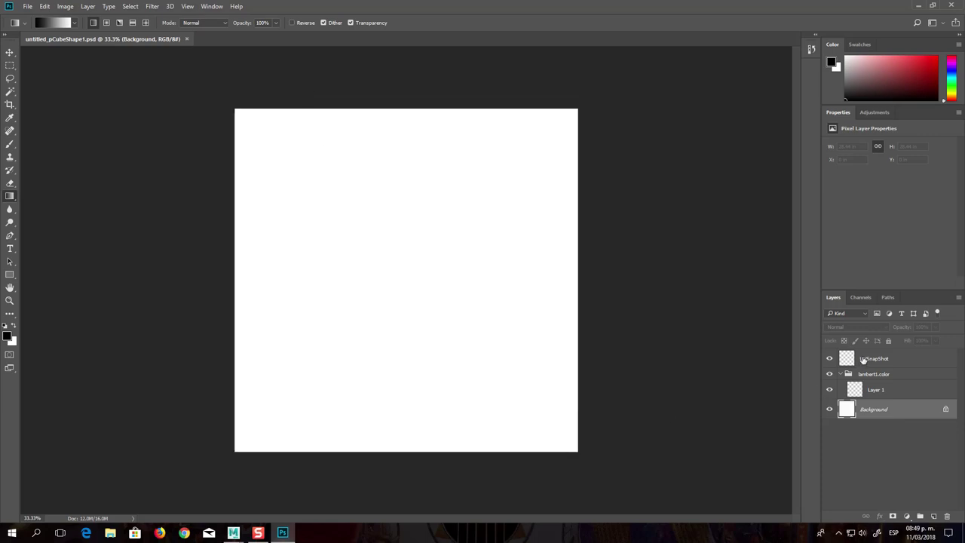
pyautogui.click(867, 363)
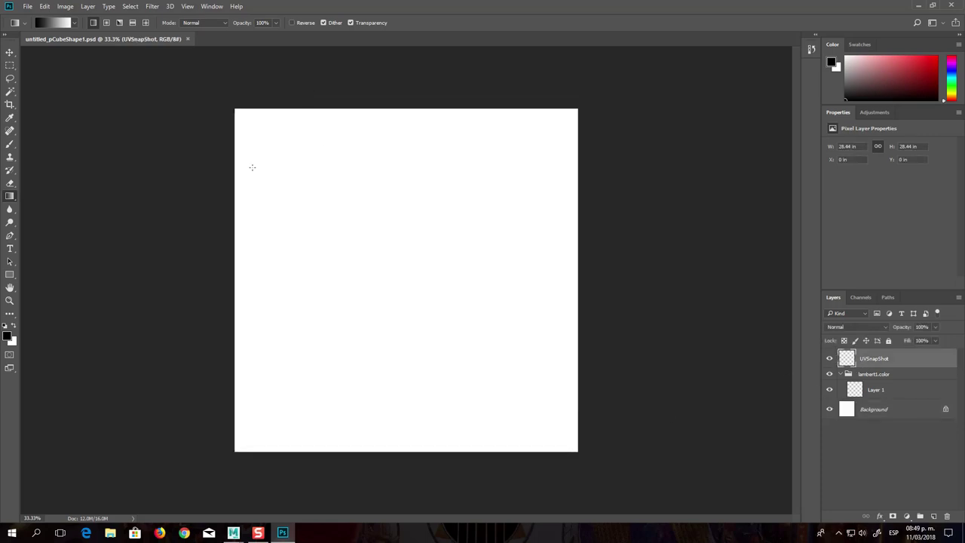
pyautogui.click(66, 6)
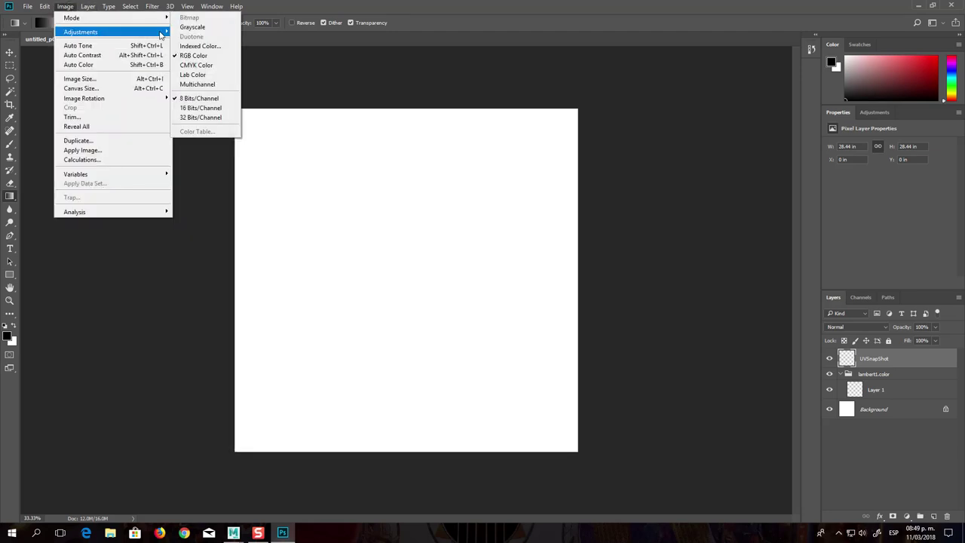
# Invert the UVSnapShot to dark lines and make Layer 1 active
pyautogui.moveTo(81, 31)
pyautogui.click(214, 147)
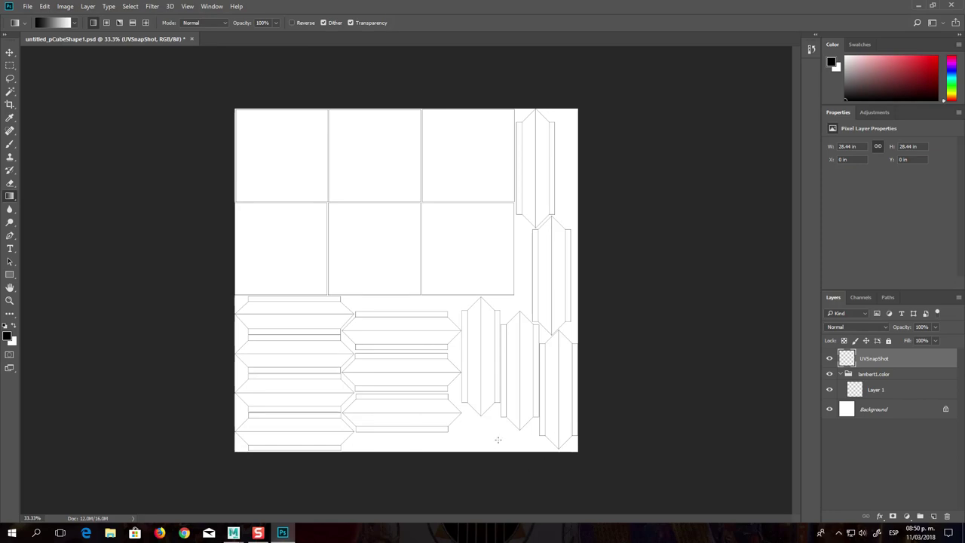
pyautogui.click(888, 395)
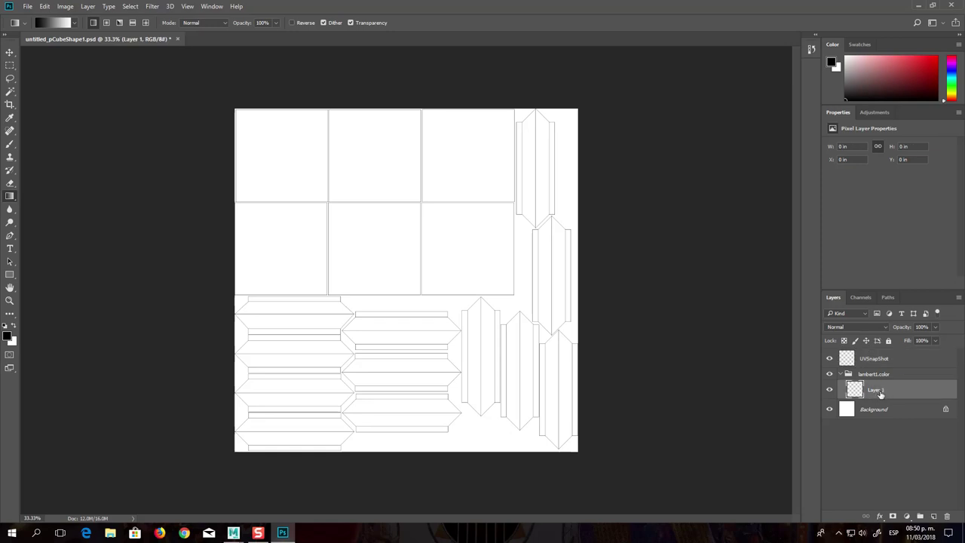
pyautogui.click(885, 381)
pyautogui.click(875, 392)
# Paint maroon scribbles with a 32 px brush across the six face squares
pyautogui.press('b')
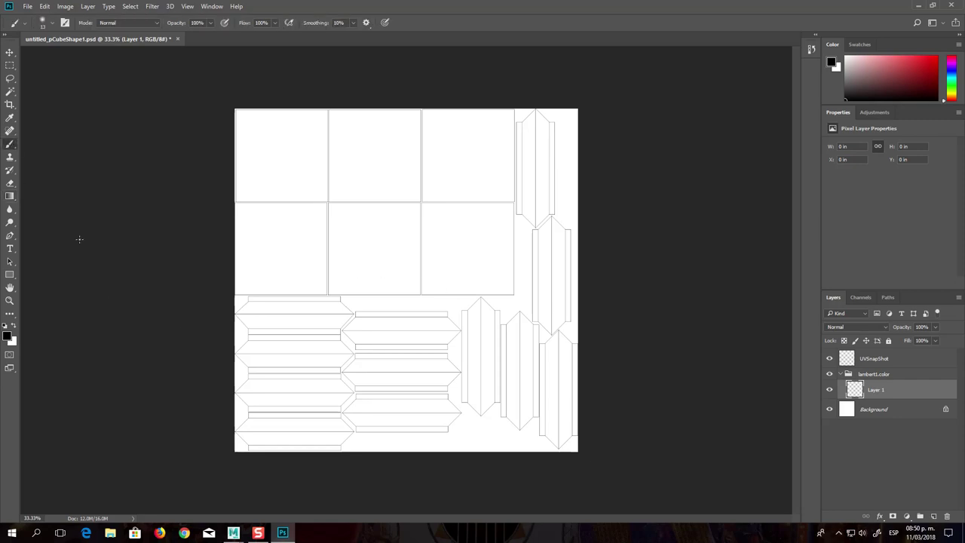
pyautogui.click(900, 76)
pyautogui.rightClick(465, 244)
pyautogui.click(526, 274)
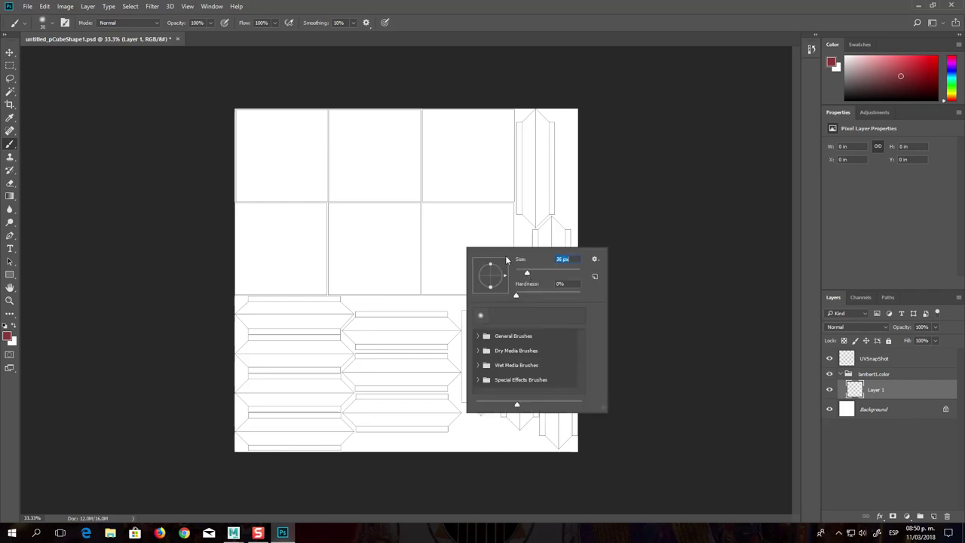
pyautogui.moveTo(455, 230); pyautogui.dragTo(503, 287)
pyautogui.moveTo(381, 248)
pyautogui.mouseDown()
pyautogui.moveTo(378, 262)
pyautogui.moveTo(400, 256)
pyautogui.mouseUp()
pyautogui.moveTo(465, 142); pyautogui.dragTo(491, 144)
pyautogui.moveTo(361, 160); pyautogui.dragTo(384, 158)
pyautogui.moveTo(287, 162); pyautogui.dragTo(315, 143)
pyautogui.moveTo(277, 225)
pyautogui.mouseDown()
pyautogui.moveTo(282, 255)
pyautogui.moveTo(300, 277)
pyautogui.mouseUp()
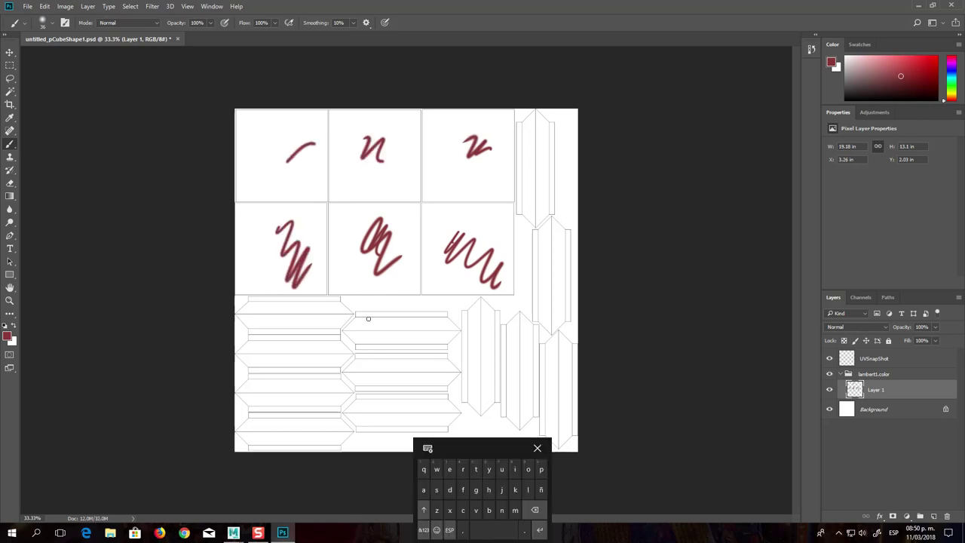
# Save the PSD and switch back to Maya
pyautogui.click(27, 6)
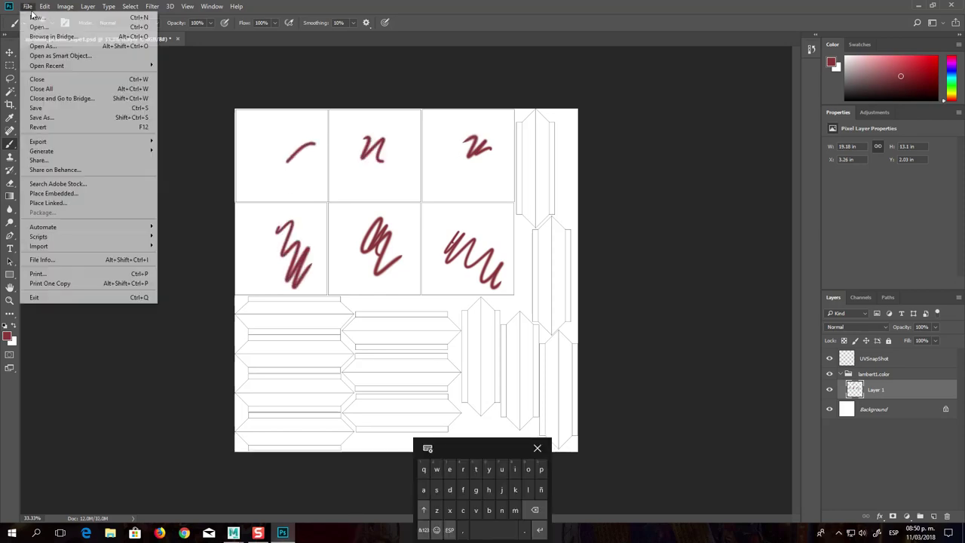
pyautogui.click(36, 108)
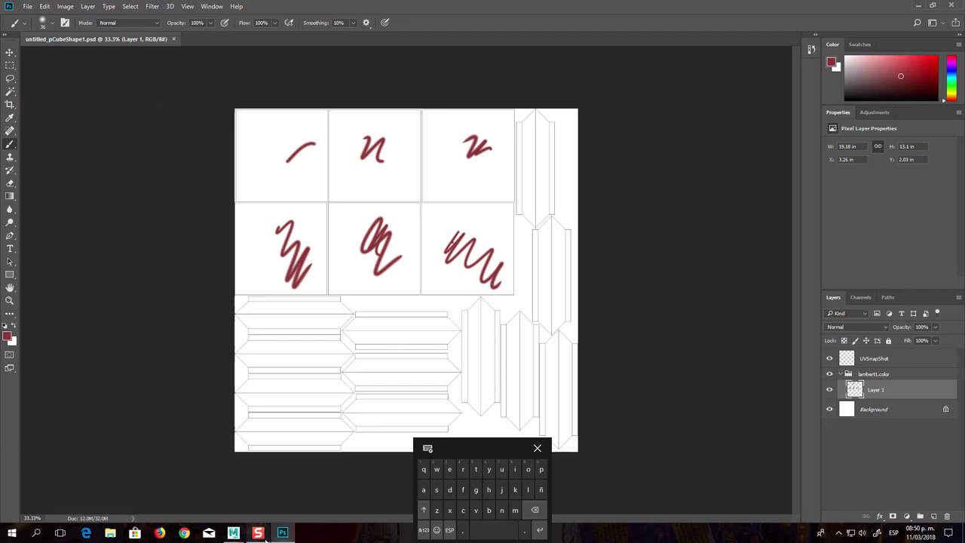
pyautogui.moveTo(233, 532)
pyautogui.click(322, 496)
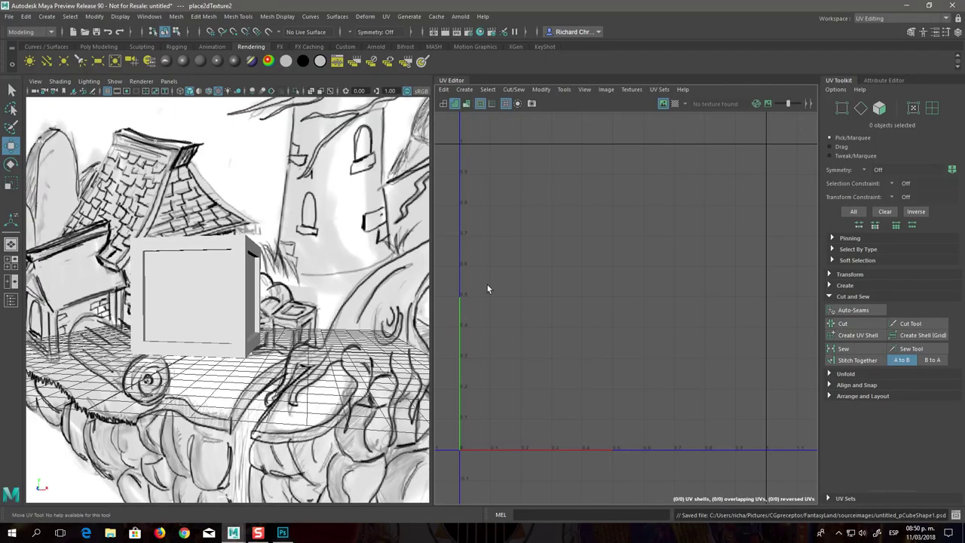
# Select the cube and turn off Shaded UVs in the UV Editor
pyautogui.click(243, 265)
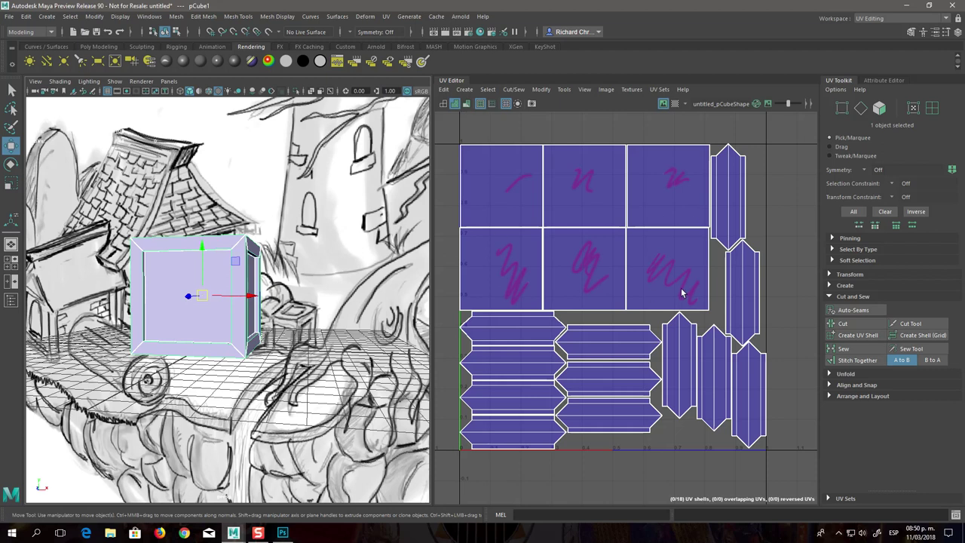
pyautogui.click(454, 109)
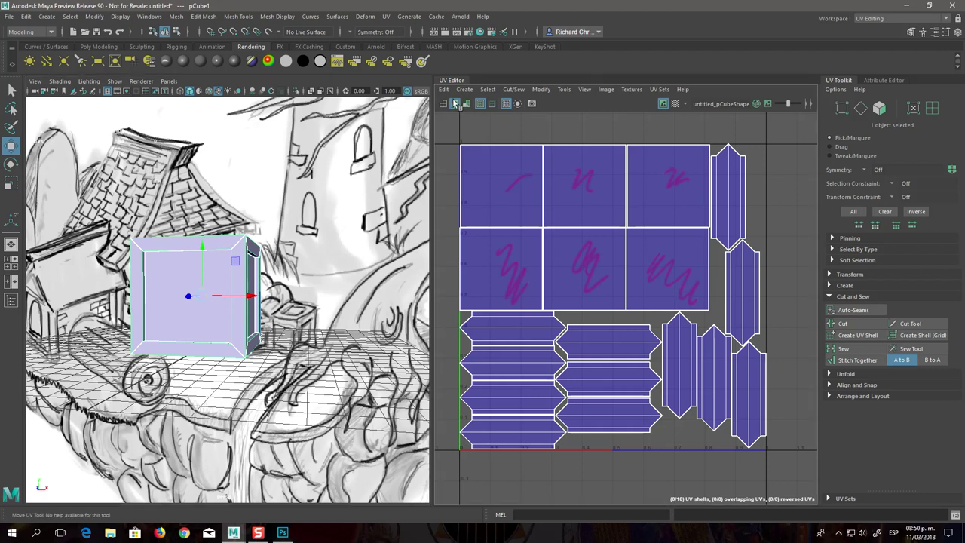
pyautogui.click(454, 104)
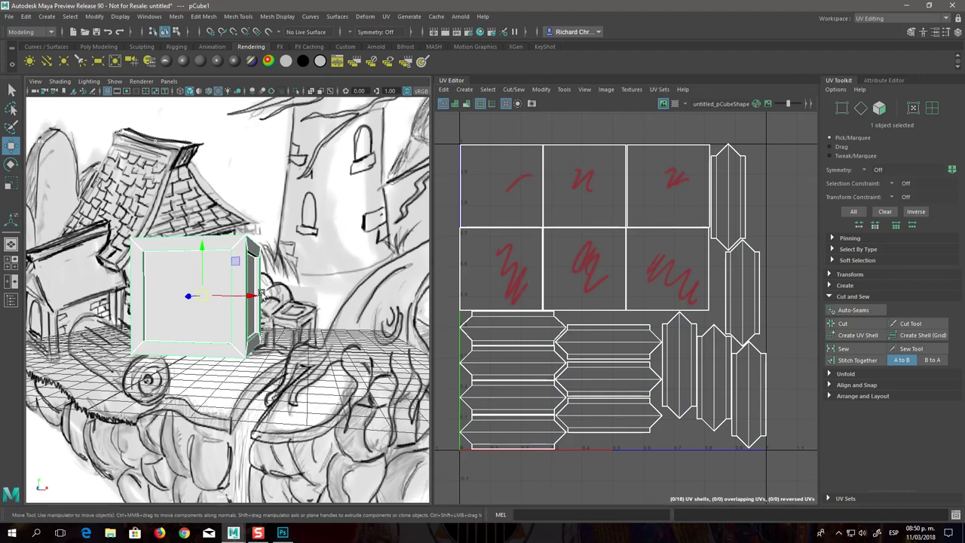
pyautogui.moveTo(282, 303)
pyautogui.mouseDown()
pyautogui.moveTo(345, 311)
pyautogui.moveTo(294, 345)
pyautogui.mouseUp()
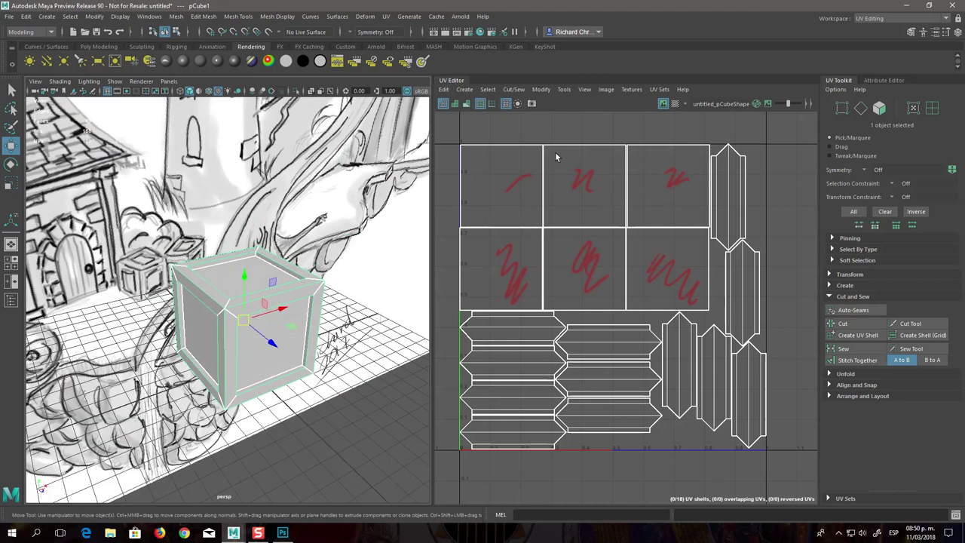
# Update PSD Networks so the cube displays the maroon scribbles, then orbit to check
pyautogui.click(608, 89)
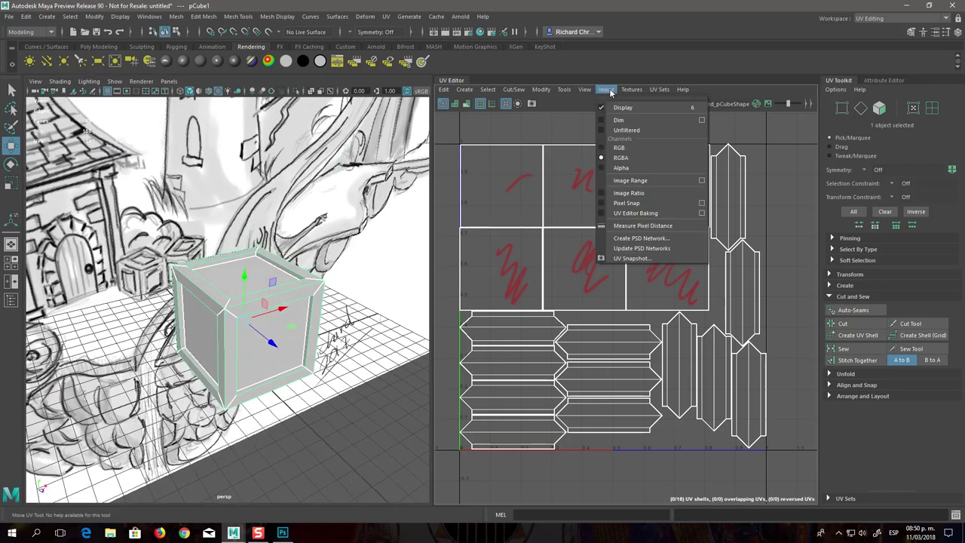
pyautogui.click(651, 249)
pyautogui.moveTo(273, 355)
pyautogui.mouseDown()
pyautogui.moveTo(255, 358)
pyautogui.moveTo(406, 379)
pyautogui.moveTo(303, 398)
pyautogui.moveTo(691, 372)
pyautogui.mouseUp()
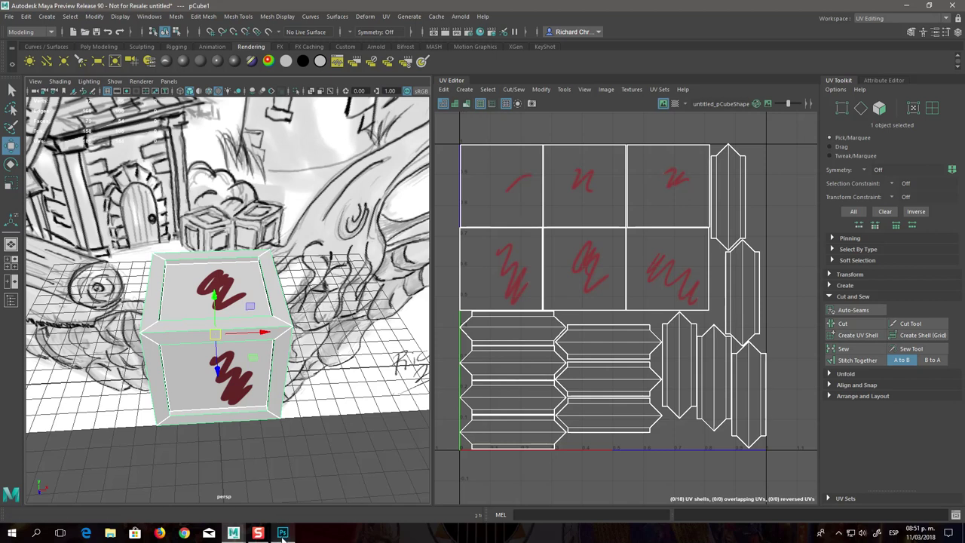
pyautogui.click(110, 533)
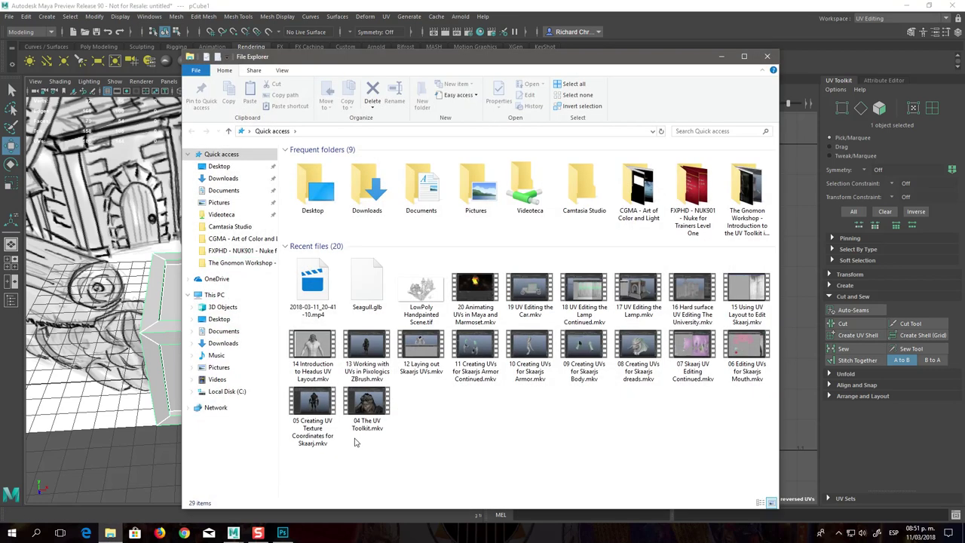
# Close File Explorer and search Google for 'wood planks'
pyautogui.click(768, 59)
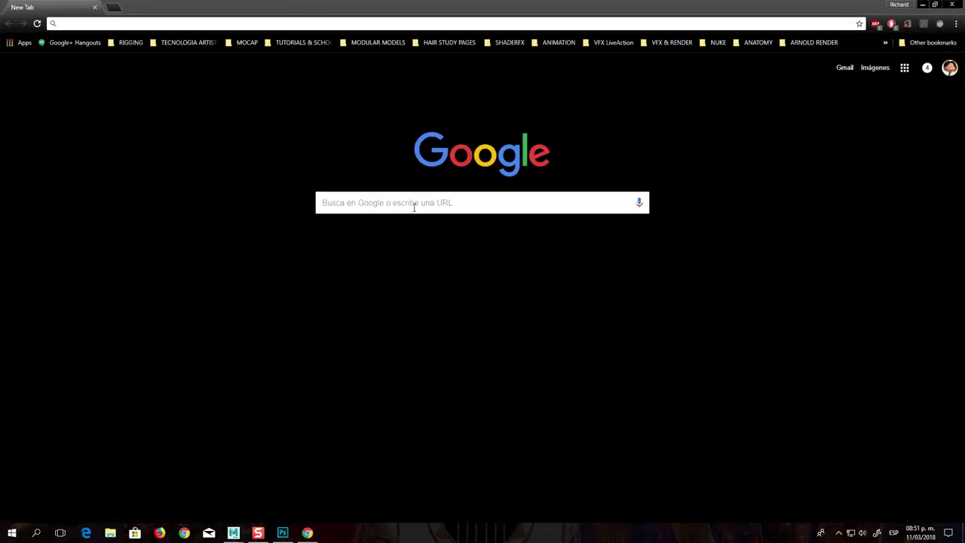
pyautogui.click(419, 205)
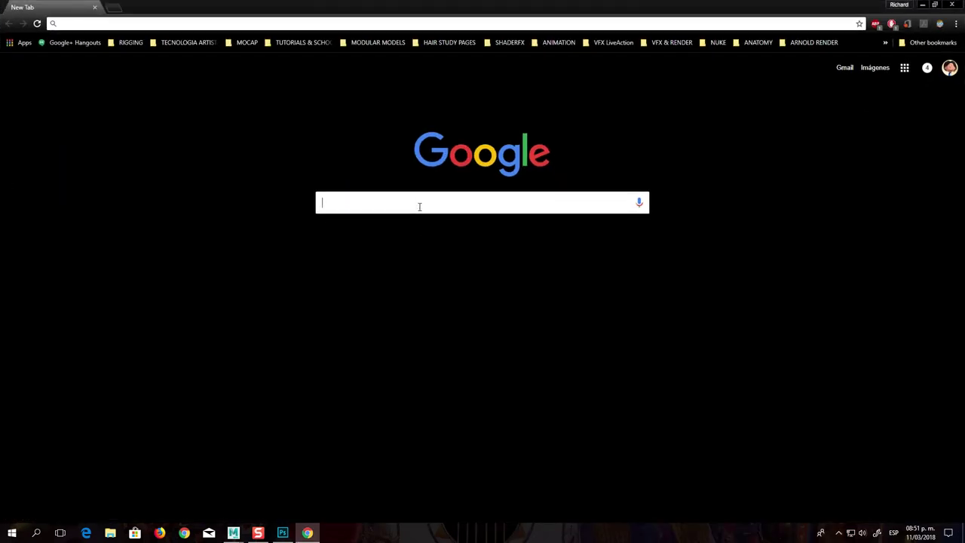
pyautogui.write('wood planks')
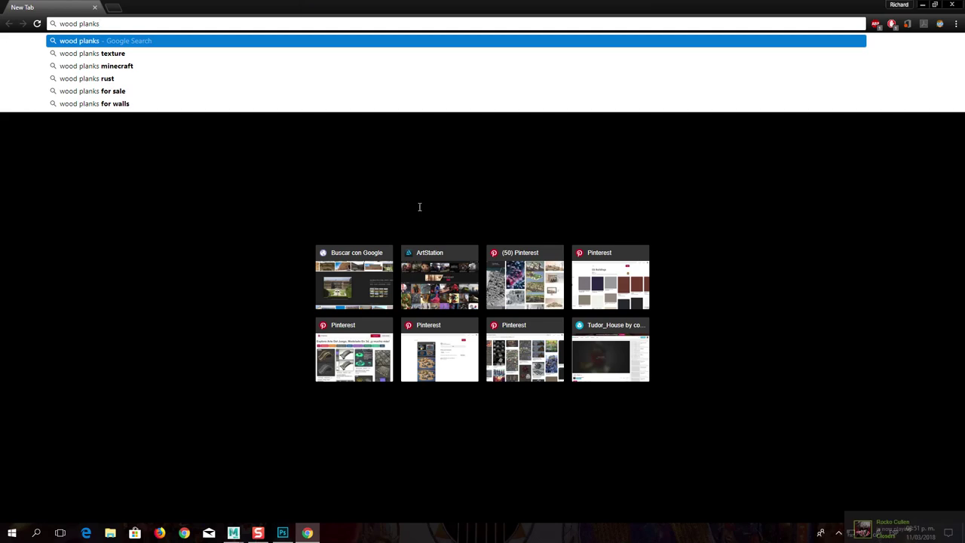
pyautogui.press('Return')
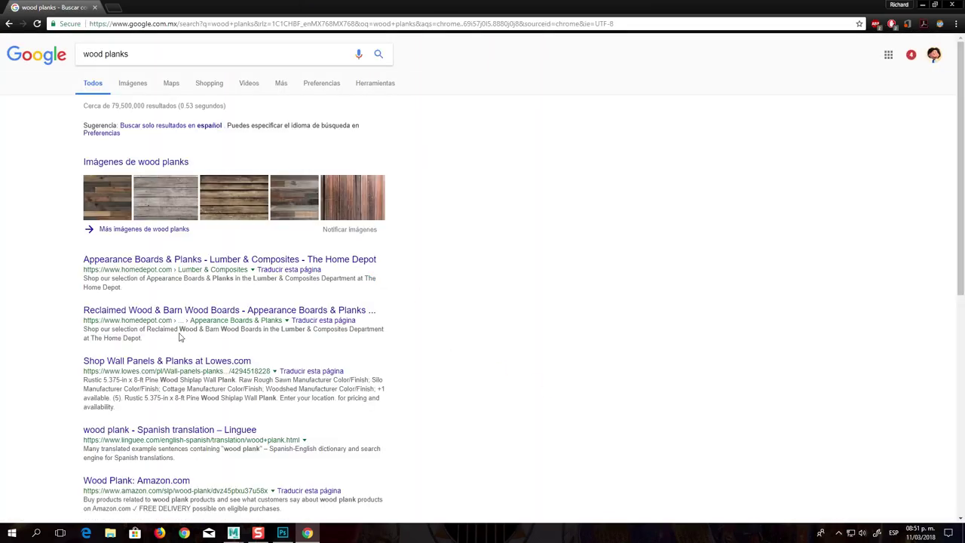
# Refine the search to 'wood planks hand painted' and show image results
pyautogui.click(141, 54)
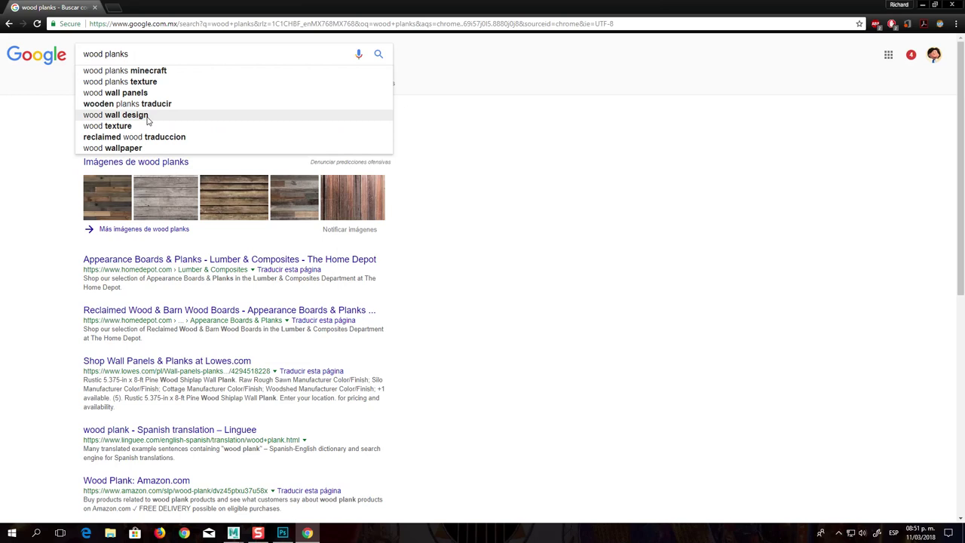
pyautogui.write('handpainte')
pyautogui.write('d')
pyautogui.press('Return')
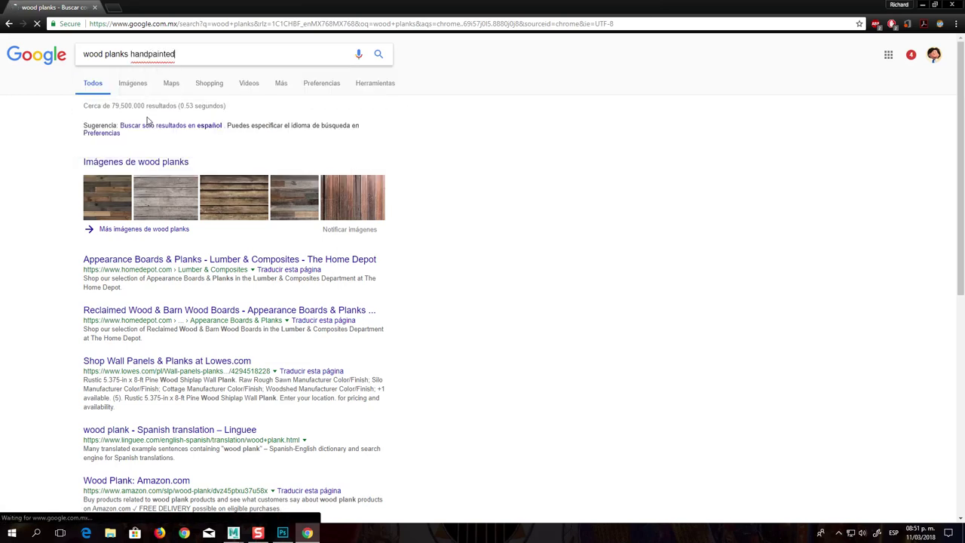
pyautogui.click(198, 127)
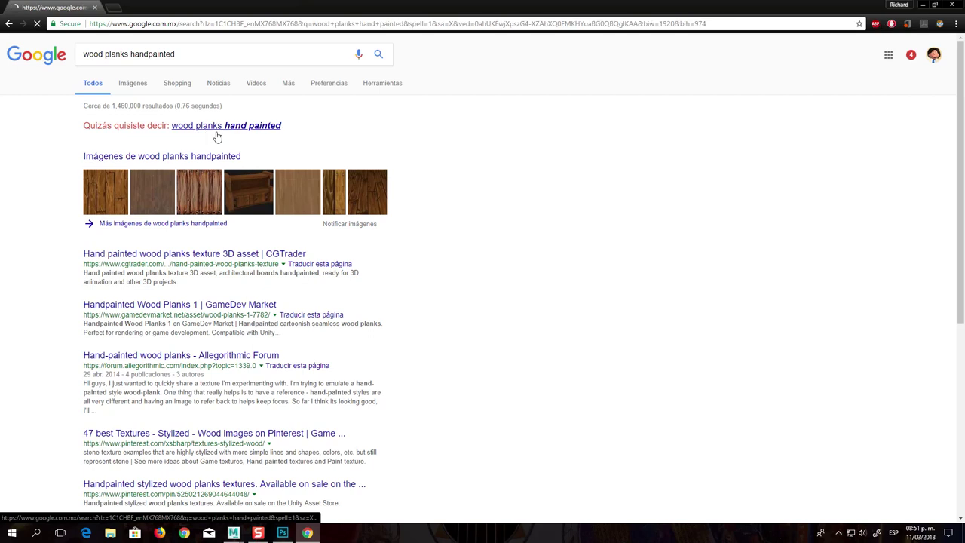
pyautogui.click(153, 129)
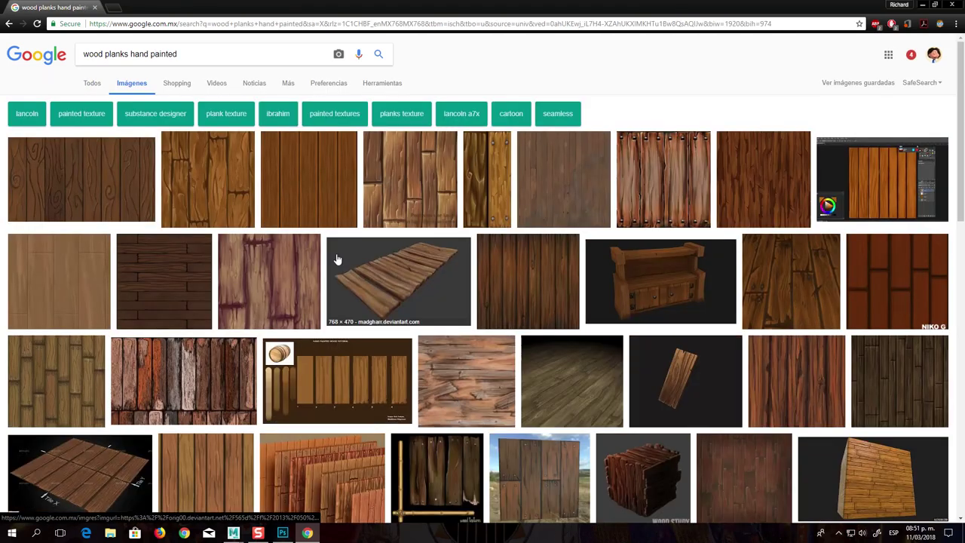
# Preview the two nailed planks image and open it in a new tab
pyautogui.click(223, 187)
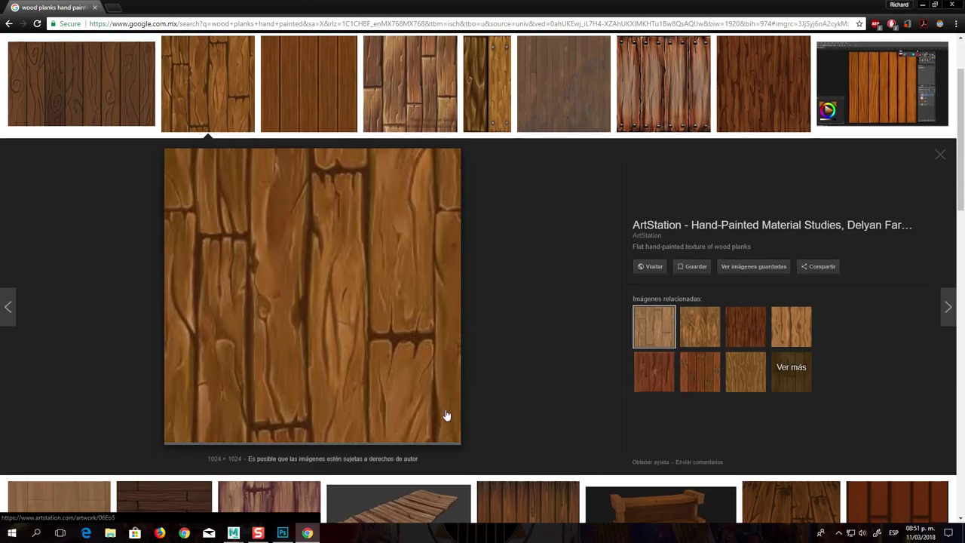
pyautogui.click(488, 101)
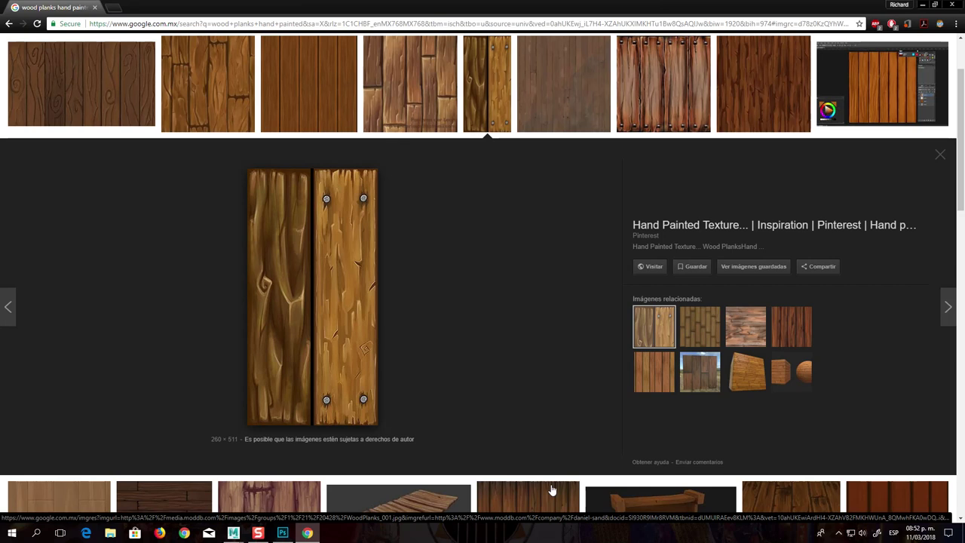
pyautogui.rightClick(337, 315)
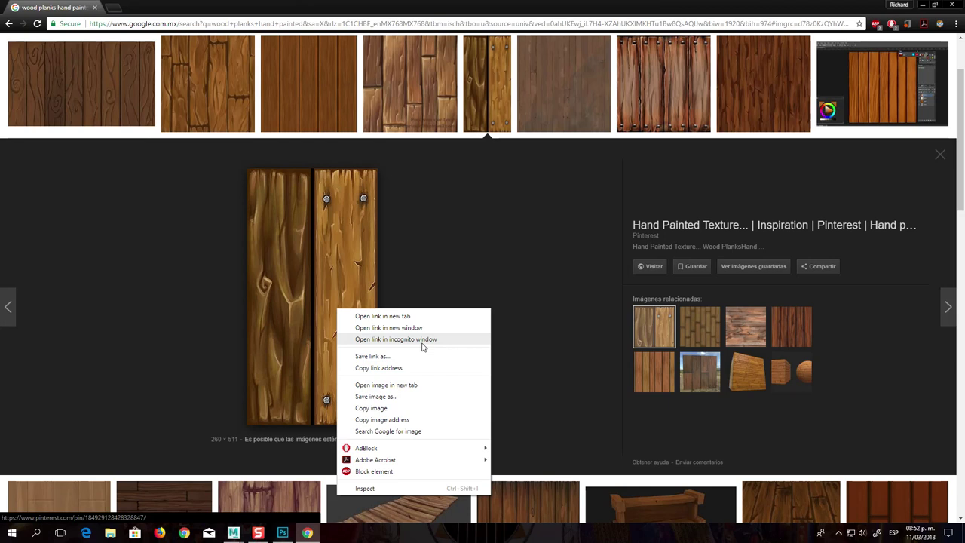
pyautogui.click(423, 385)
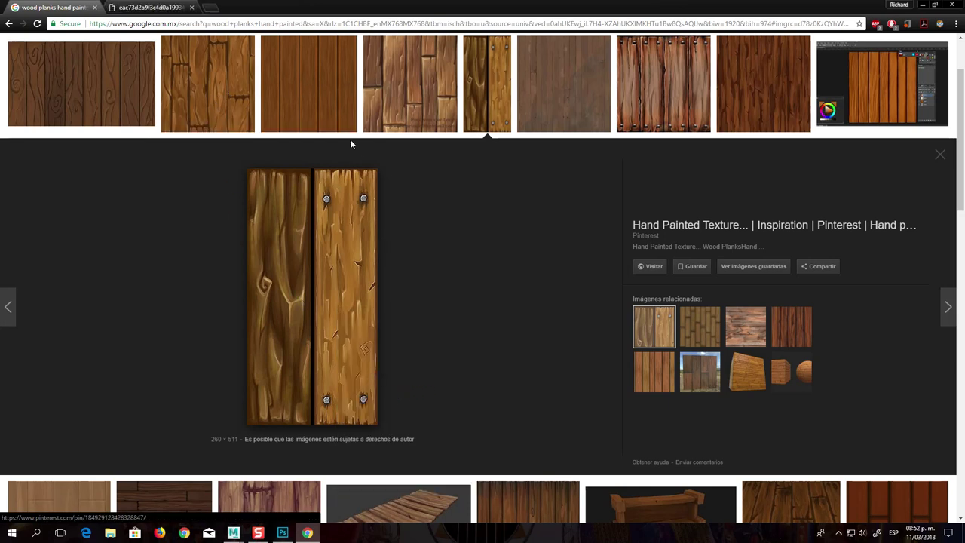
# Preview other hand-painted wood textures, then go to the planks image tab
pyautogui.click(336, 105)
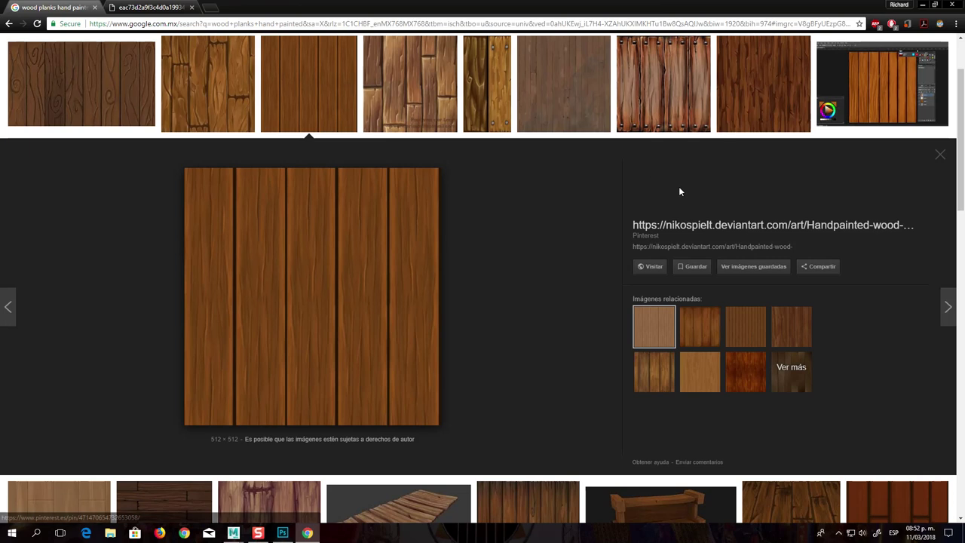
pyautogui.scroll(-5, 792, 113)
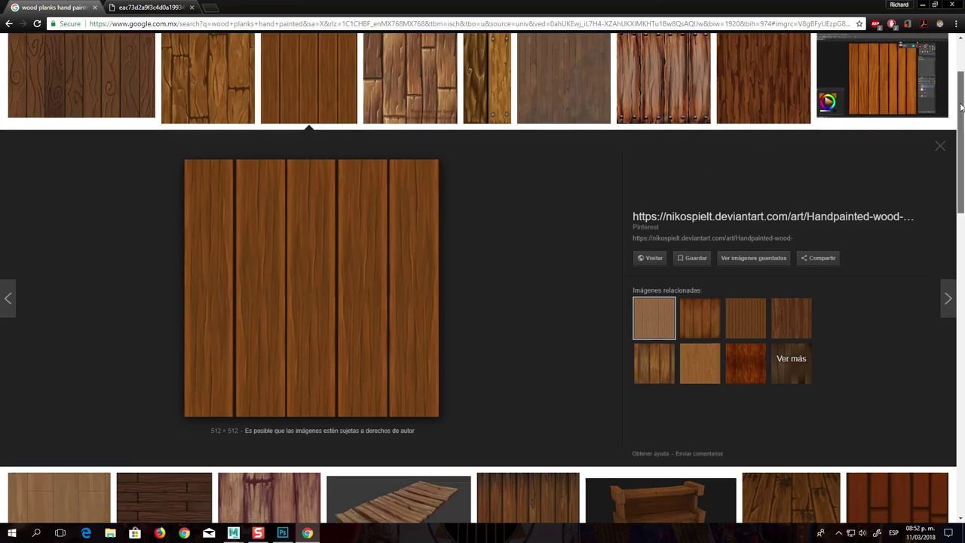
pyautogui.scroll(6, 762, 89)
pyautogui.click(305, 139)
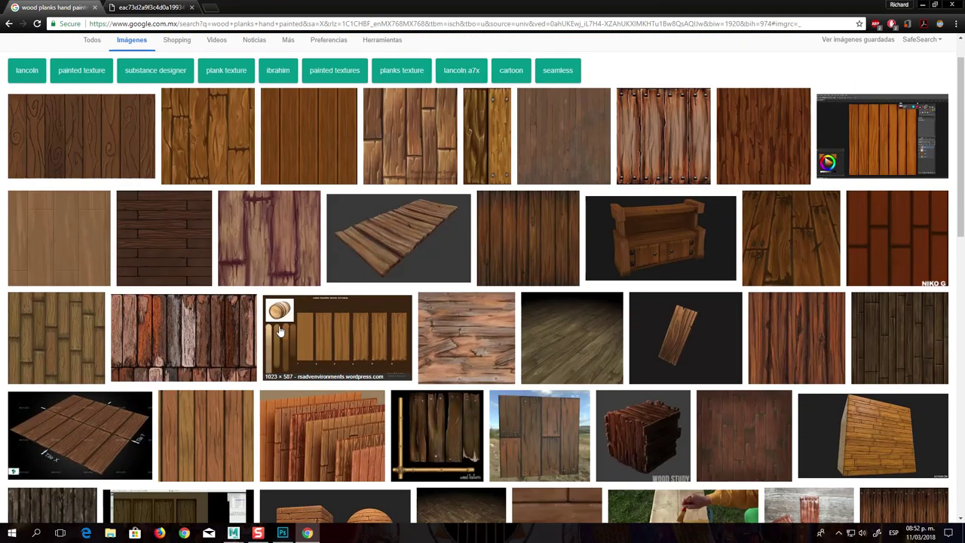
pyautogui.click(373, 375)
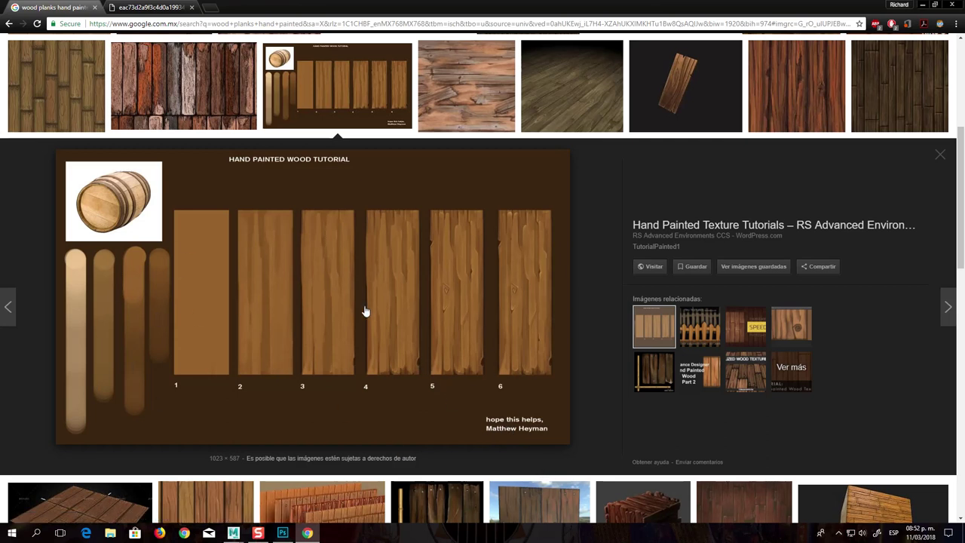
pyautogui.scroll(5, 711, 124)
pyautogui.scroll(-5, 678, 134)
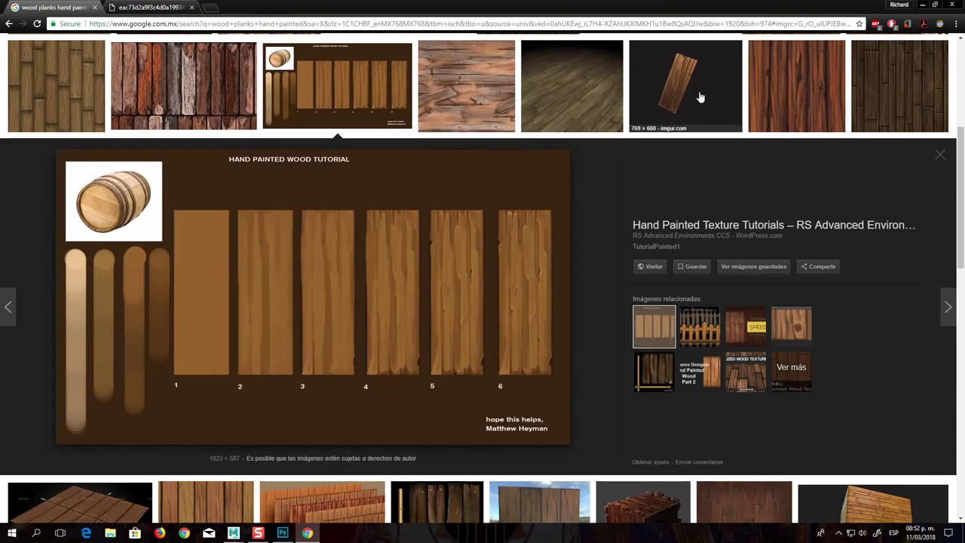
pyautogui.click(805, 91)
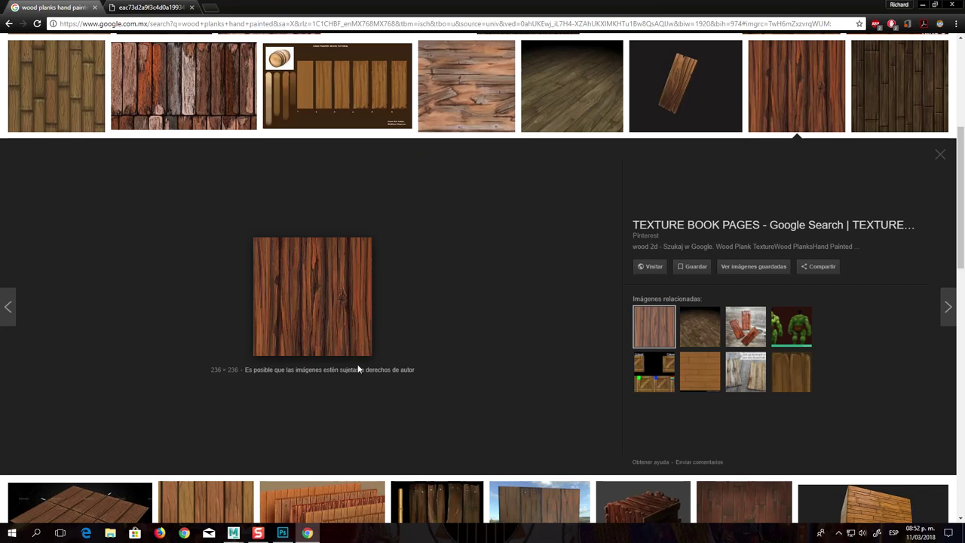
pyautogui.click(158, 8)
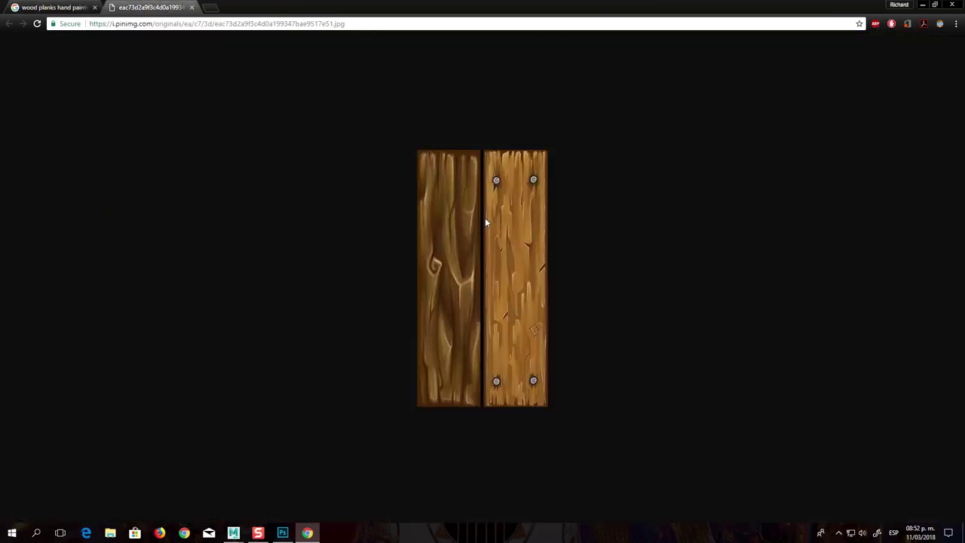
# Start saving the planks image and browse to Pictures > CGpreceptor
pyautogui.rightClick(519, 327)
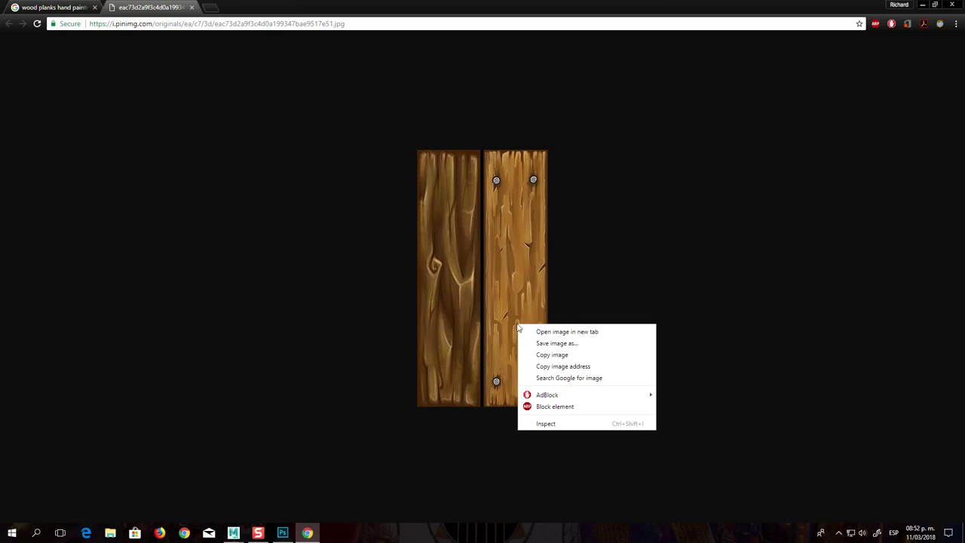
pyautogui.click(576, 343)
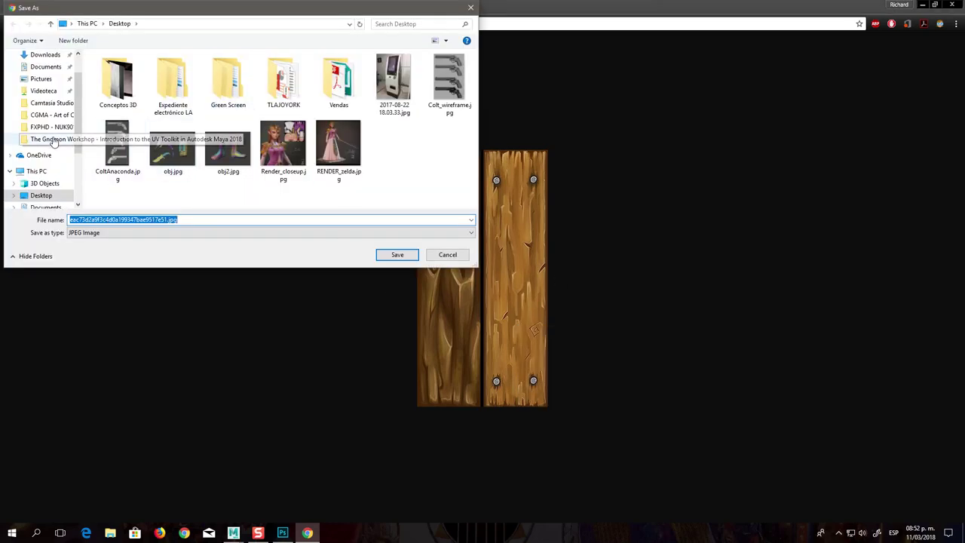
pyautogui.click(47, 81)
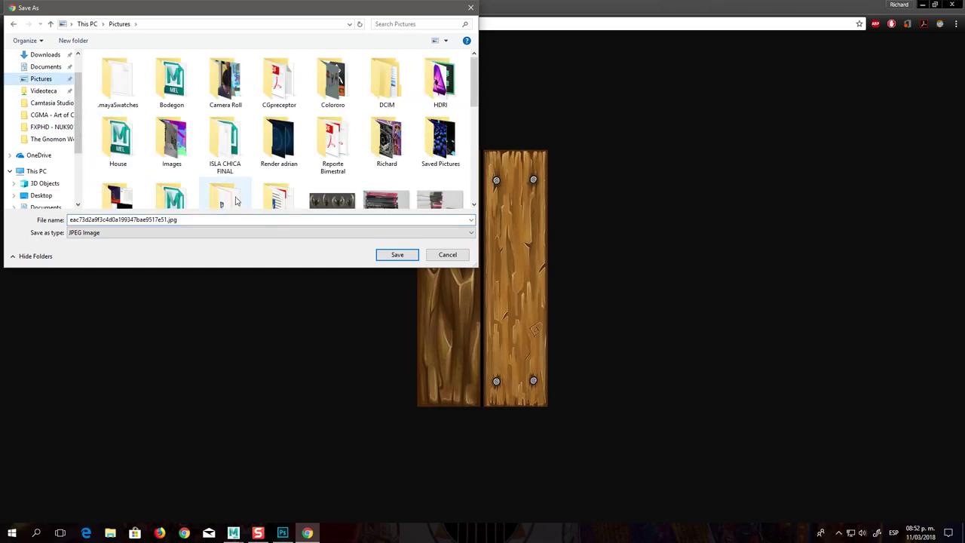
pyautogui.click(278, 85)
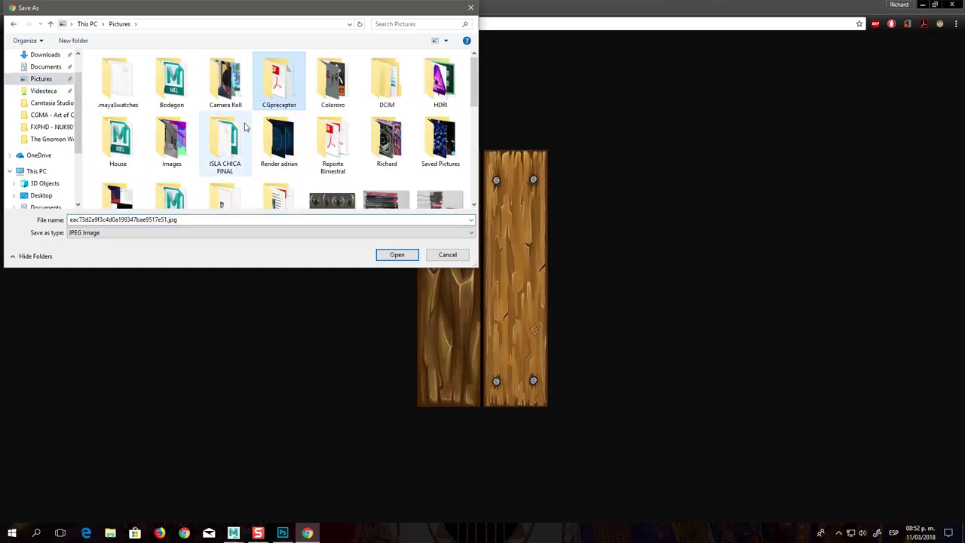
pyautogui.doubleClick(284, 84)
pyautogui.moveTo(475, 113); pyautogui.dragTo(475, 142)
# Save the image into FantasyLand's sourceimages folder and minimise Chrome
pyautogui.click(171, 162)
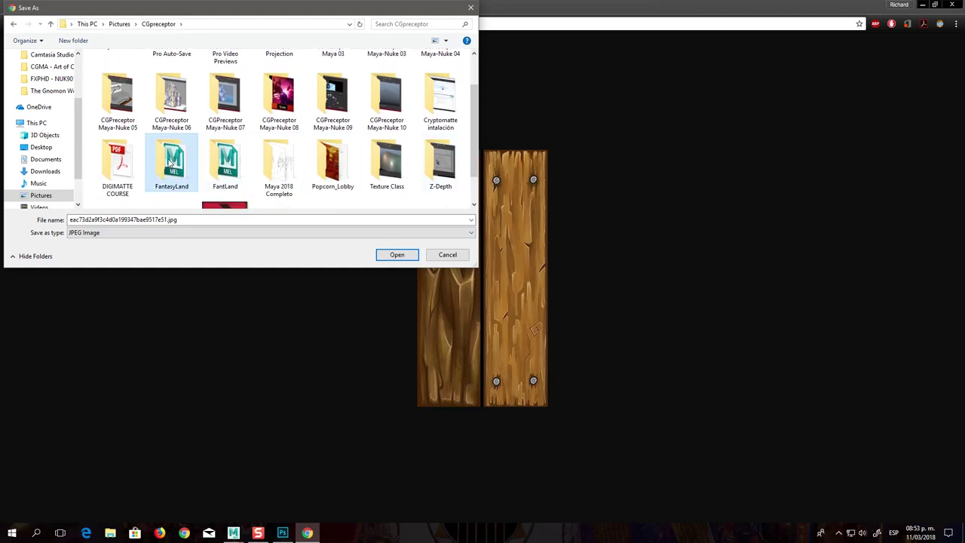
pyautogui.doubleClick(173, 166)
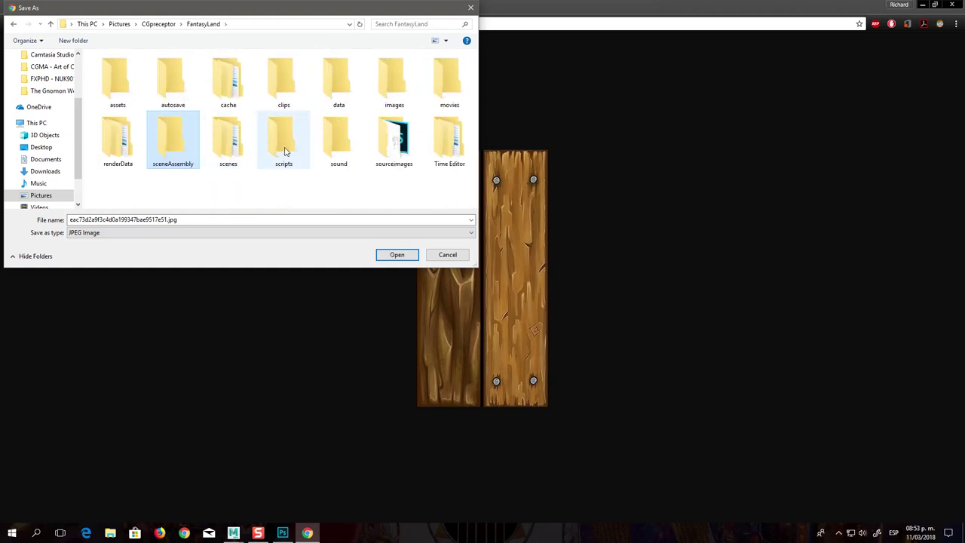
pyautogui.click(412, 167)
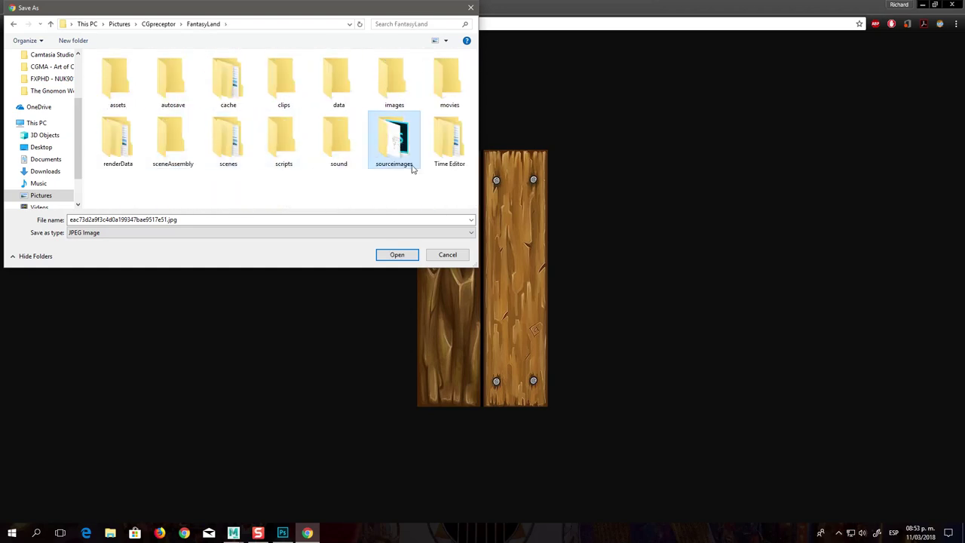
pyautogui.click(400, 255)
pyautogui.click(402, 257)
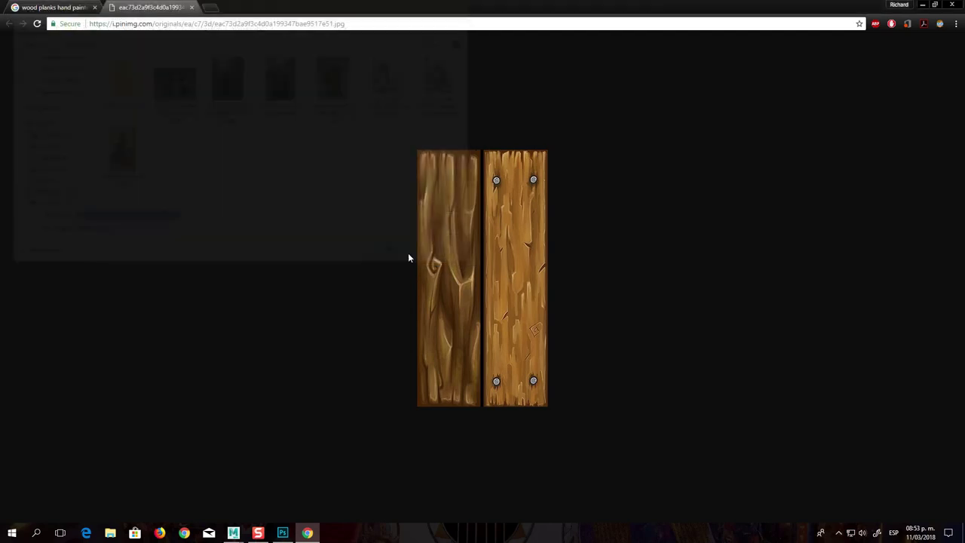
pyautogui.click(922, 4)
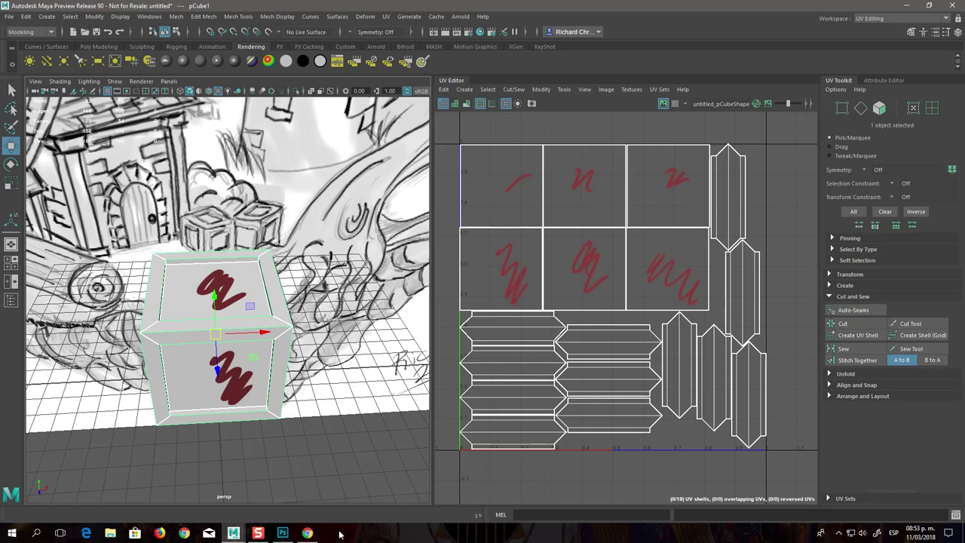
# Bring the UV snapshot PSD to the front and undo the last red brush strokes
pyautogui.click(282, 532)
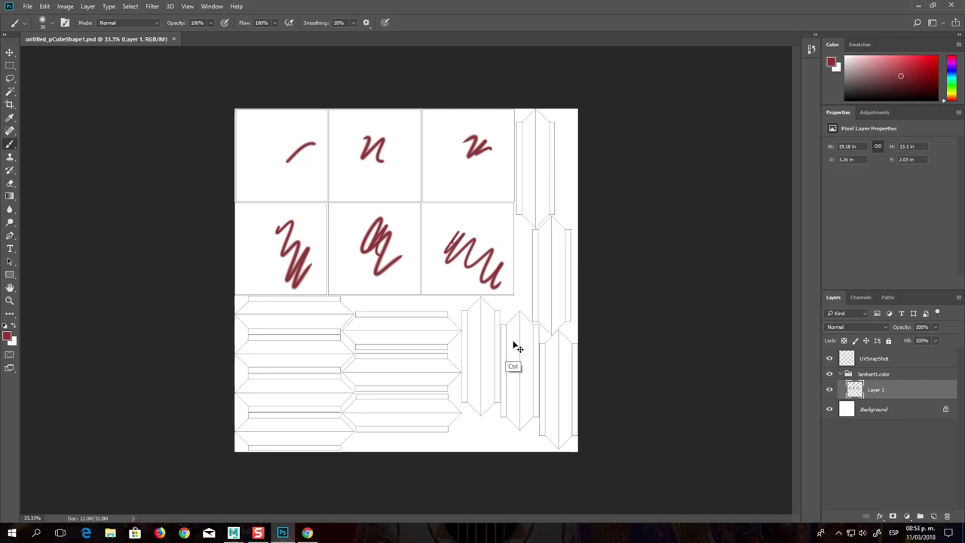
pyautogui.hotkey('ctrl', 'alt', 'z')
pyautogui.hotkey('ctrl', 'alt', 'z')
pyautogui.hotkey('ctrl', 'alt', 'z')
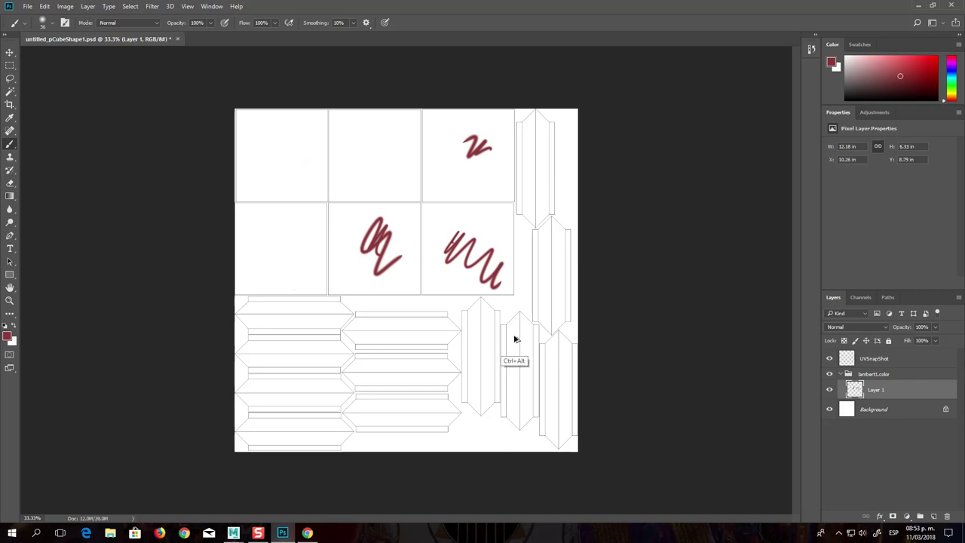
pyautogui.hotkey('ctrl', 'alt', 'z')
pyautogui.hotkey('ctrl', 'alt', 'z')
pyautogui.hotkey('ctrl', 'alt', 'z')
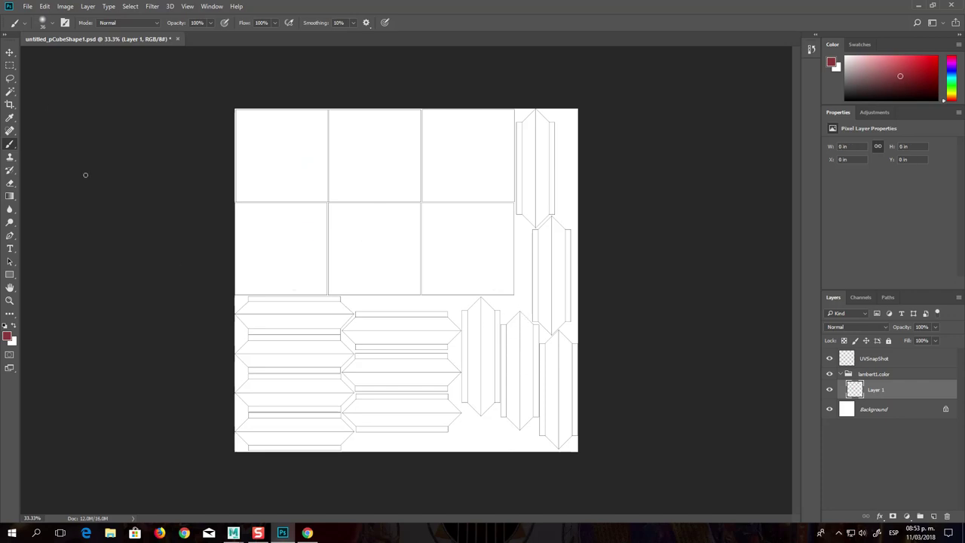
# Place the wood planks image on the canvas, enlarged to about 146% over the lower plank shells
pyautogui.click(23, 7)
pyautogui.moveTo(38, 141)
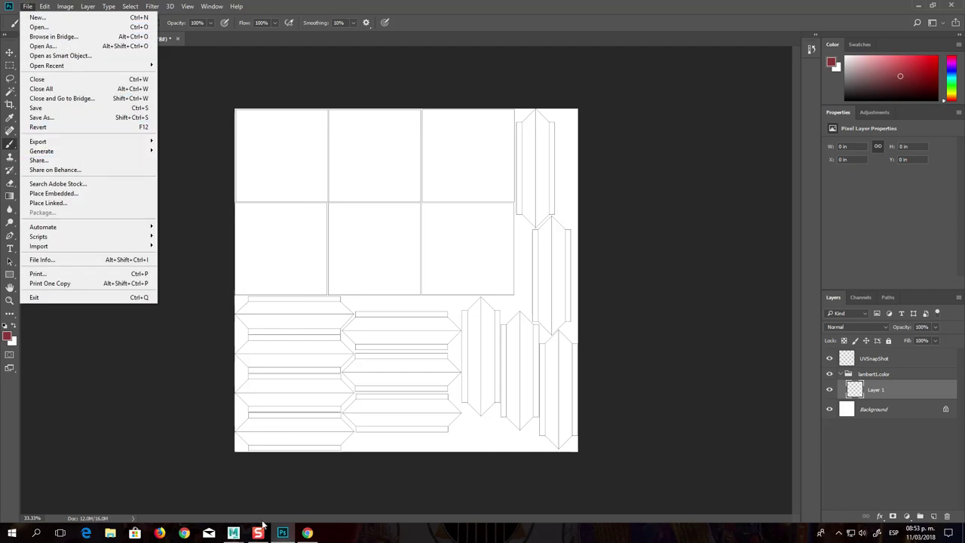
pyautogui.click(113, 533)
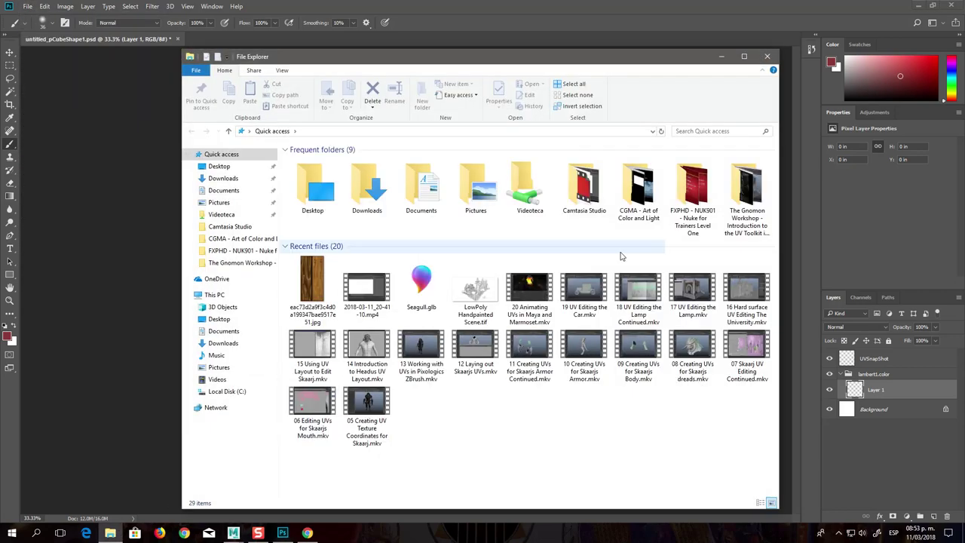
pyautogui.click(147, 264)
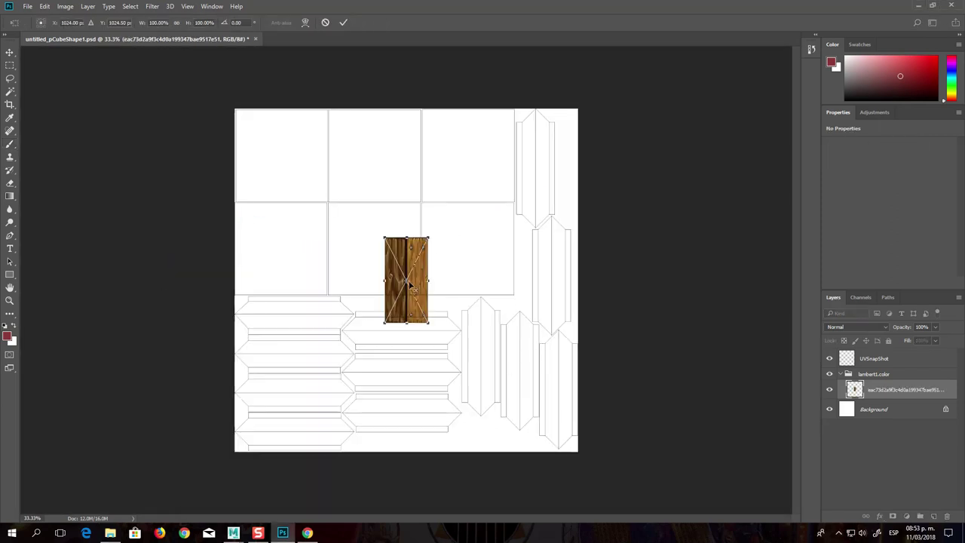
pyautogui.moveTo(412, 279); pyautogui.dragTo(478, 335)
pyautogui.moveTo(493, 381)
pyautogui.mouseDown()
pyautogui.moveTo(526, 411)
pyautogui.moveTo(480, 328)
pyautogui.moveTo(525, 384)
pyautogui.moveTo(529, 423)
pyautogui.moveTo(445, 355)
pyautogui.moveTo(493, 308)
pyautogui.moveTo(505, 389)
pyautogui.moveTo(490, 336)
pyautogui.moveTo(486, 367)
pyautogui.moveTo(518, 405)
pyautogui.moveTo(486, 368)
pyautogui.moveTo(513, 419)
pyautogui.mouseUp()
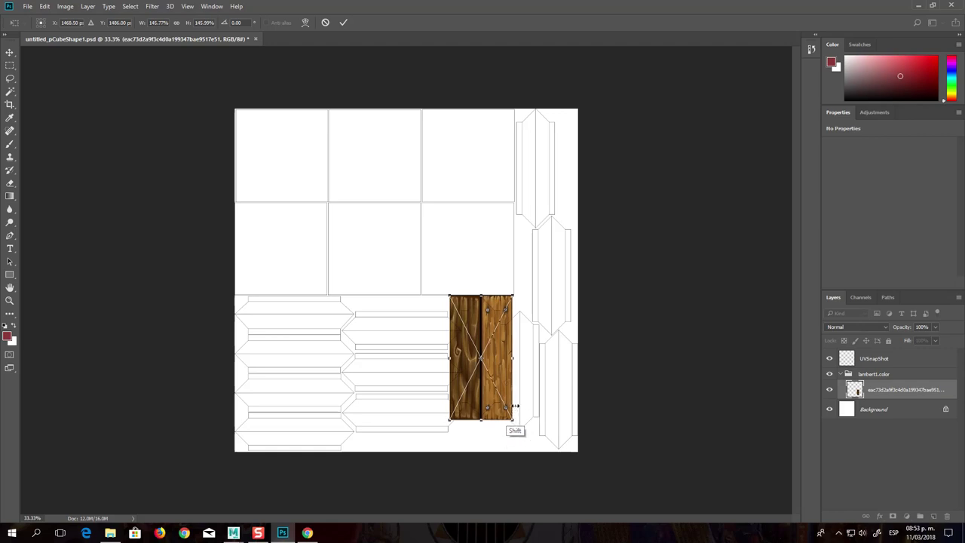
pyautogui.moveTo(499, 361)
pyautogui.mouseDown()
pyautogui.moveTo(479, 358)
pyautogui.moveTo(487, 362)
pyautogui.mouseUp()
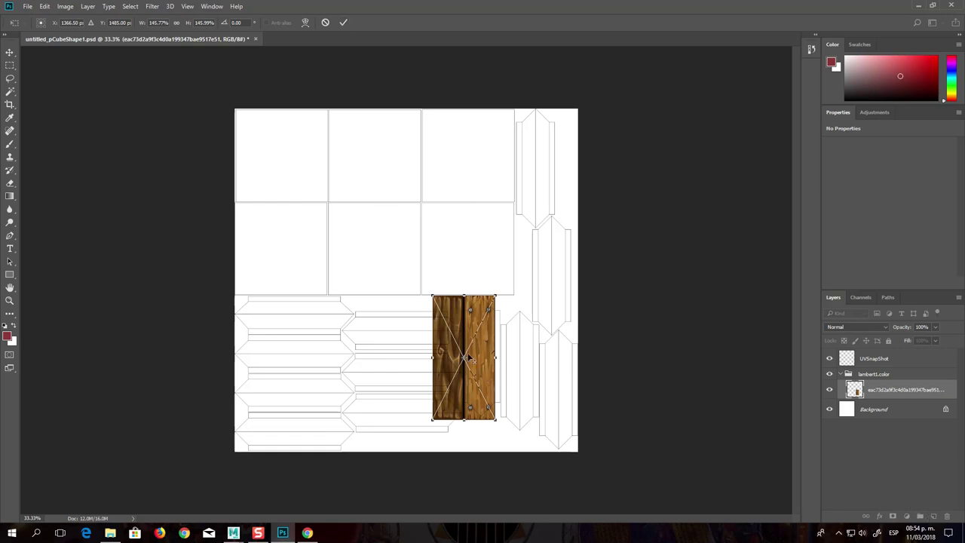
# Cancel the first placement, add a new empty layer, and bring the planks image in again
pyautogui.click(325, 22)
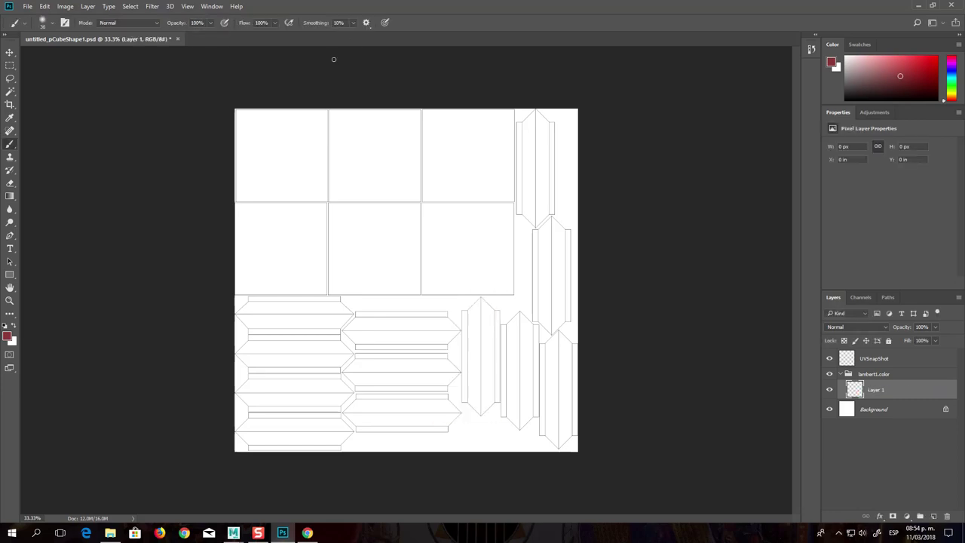
pyautogui.click(933, 515)
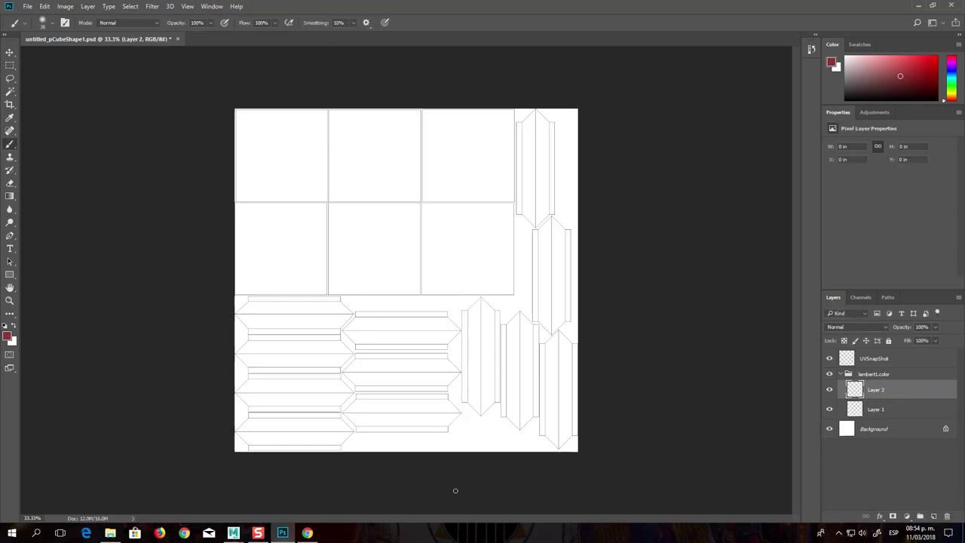
pyautogui.click(110, 532)
pyautogui.moveTo(312, 290); pyautogui.dragTo(133, 336)
# Scale the wood image to about 141.5%, fit it over the lower plank strip, and commit
pyautogui.moveTo(421, 299); pyautogui.dragTo(484, 358)
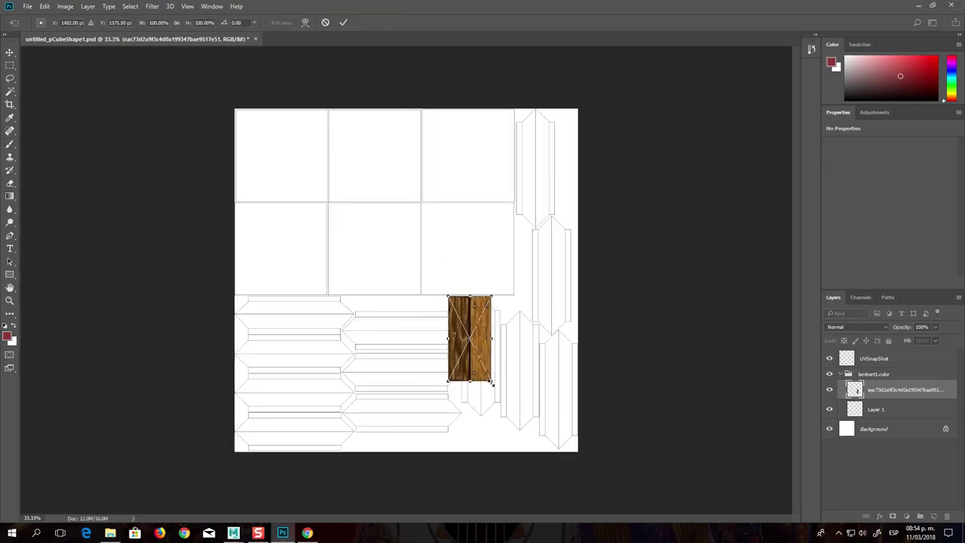
pyautogui.moveTo(492, 383); pyautogui.dragTo(510, 402)
pyautogui.moveTo(487, 363); pyautogui.dragTo(479, 366)
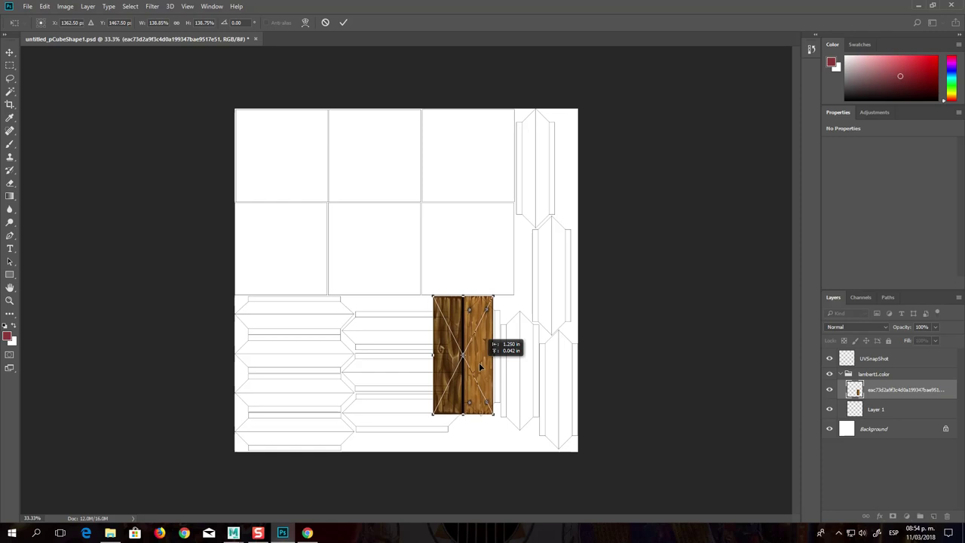
pyautogui.moveTo(479, 365); pyautogui.dragTo(480, 366)
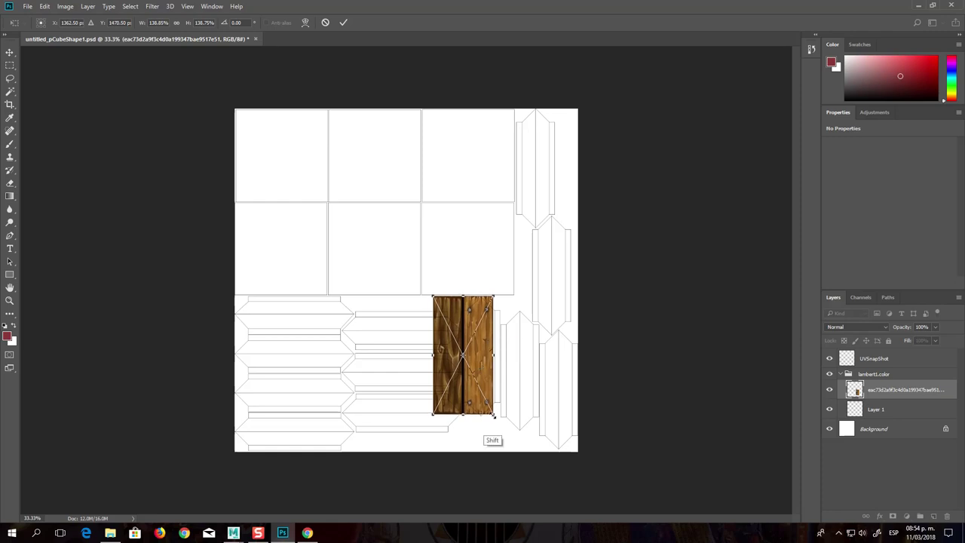
pyautogui.moveTo(494, 415); pyautogui.dragTo(496, 417)
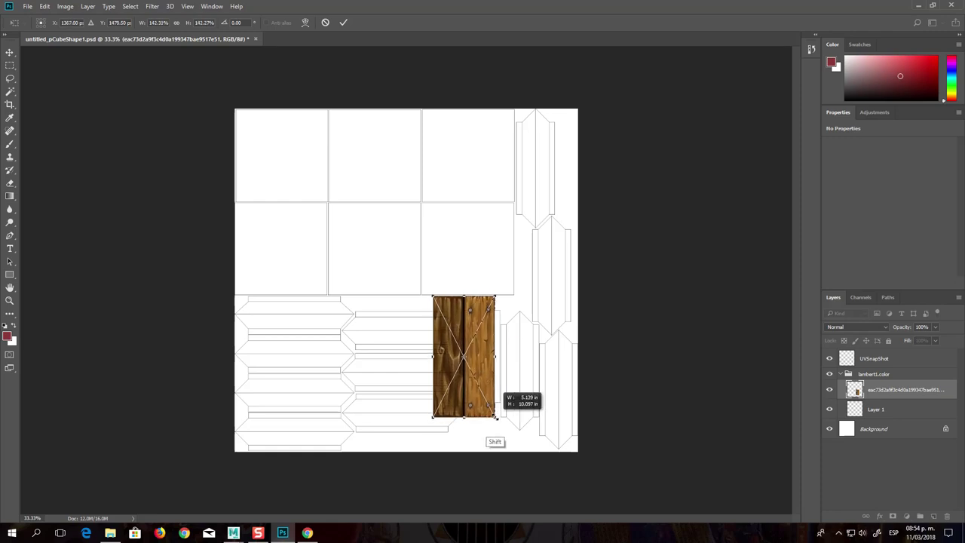
pyautogui.moveTo(496, 416); pyautogui.dragTo(494, 416)
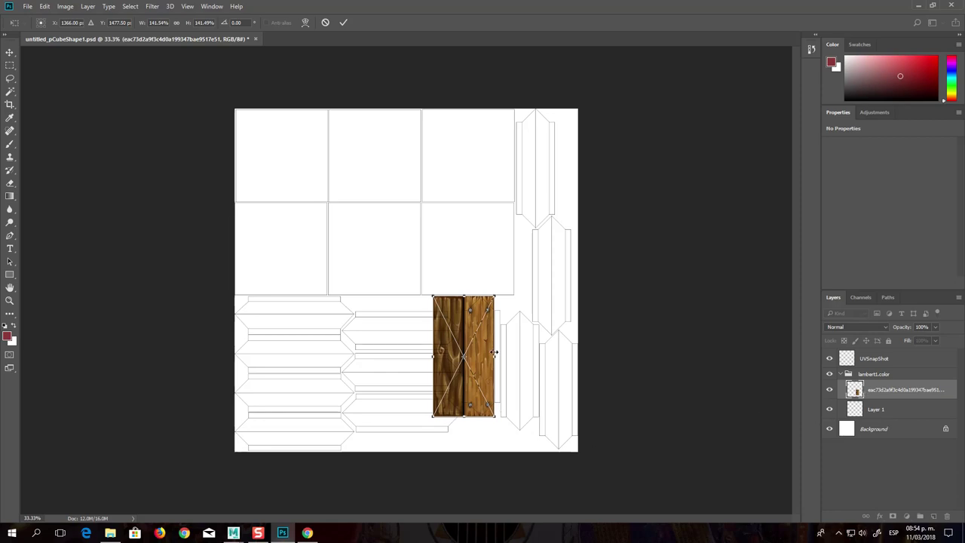
pyautogui.click(343, 22)
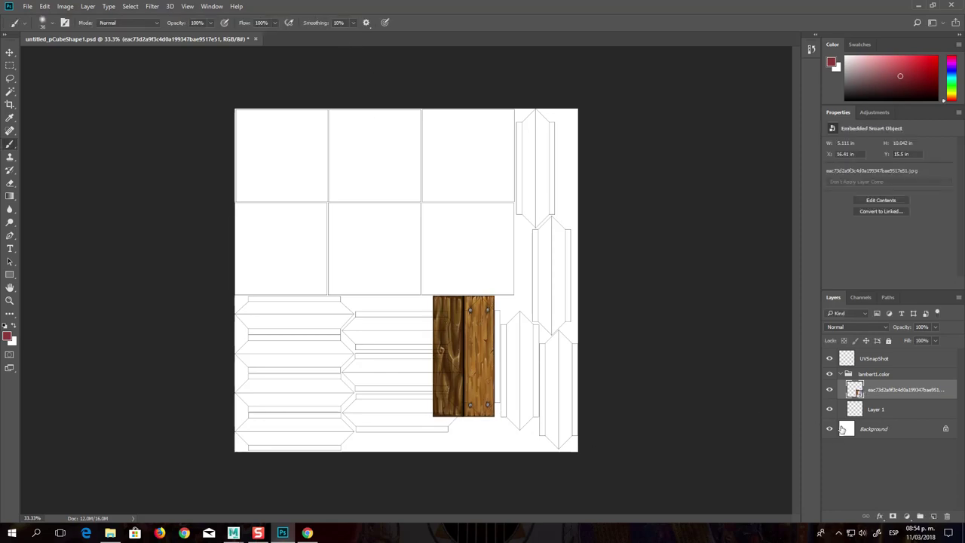
# Move the wood smart-object layer beneath Layer 1 inside the lambert1.color group
pyautogui.click(867, 410)
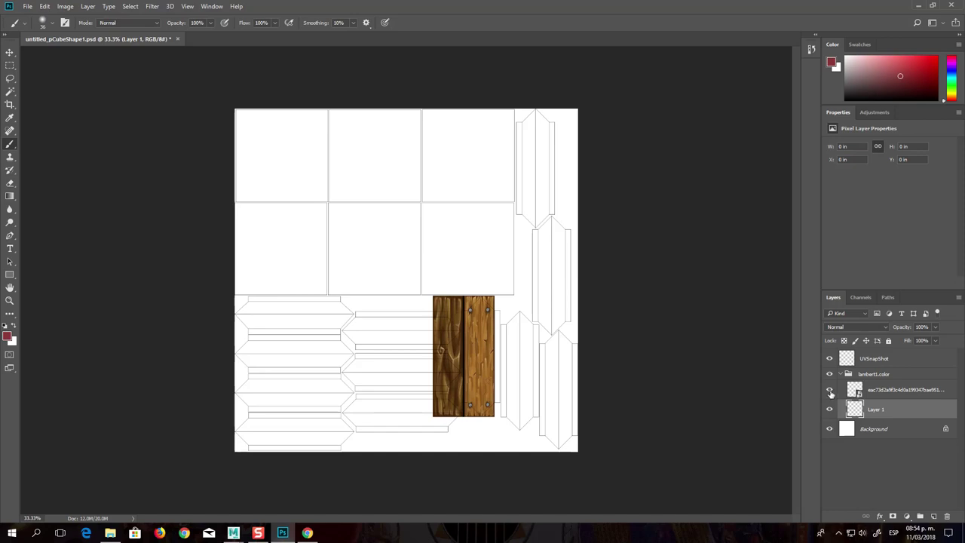
pyautogui.moveTo(857, 393)
pyautogui.mouseDown()
pyautogui.moveTo(883, 438)
pyautogui.moveTo(887, 417)
pyautogui.mouseUp()
pyautogui.moveTo(870, 390); pyautogui.dragTo(875, 419)
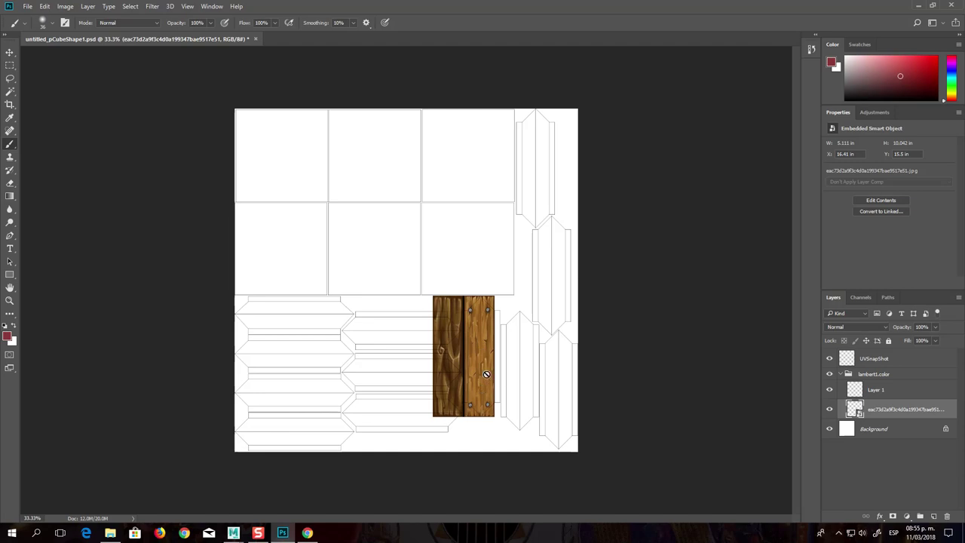
pyautogui.click(10, 157)
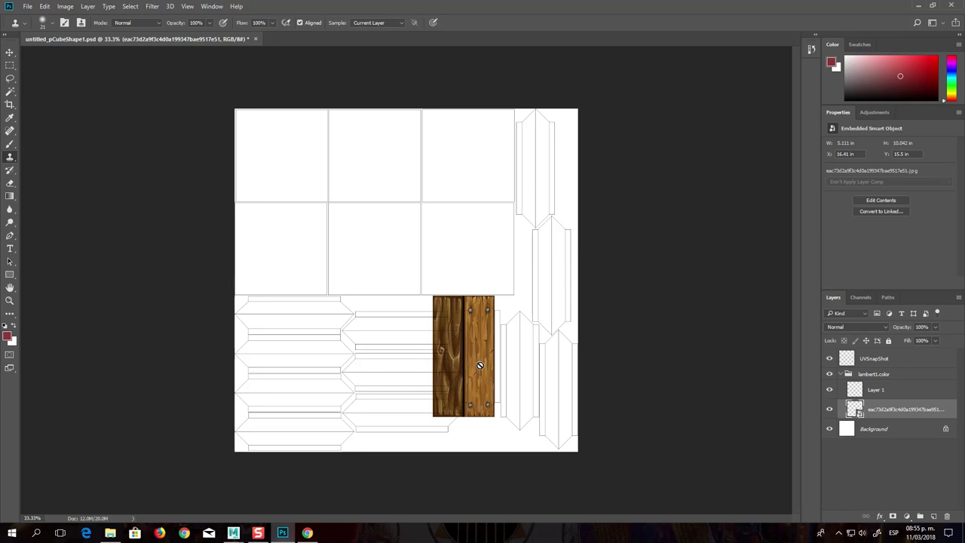
# Sample the wood as clone source, hide it, and clone wood onto the strip's bottom on Layer 1
pyautogui.press('alt')
pyautogui.keyDown('alt'); pyautogui.click(488, 403); pyautogui.keyUp('alt')
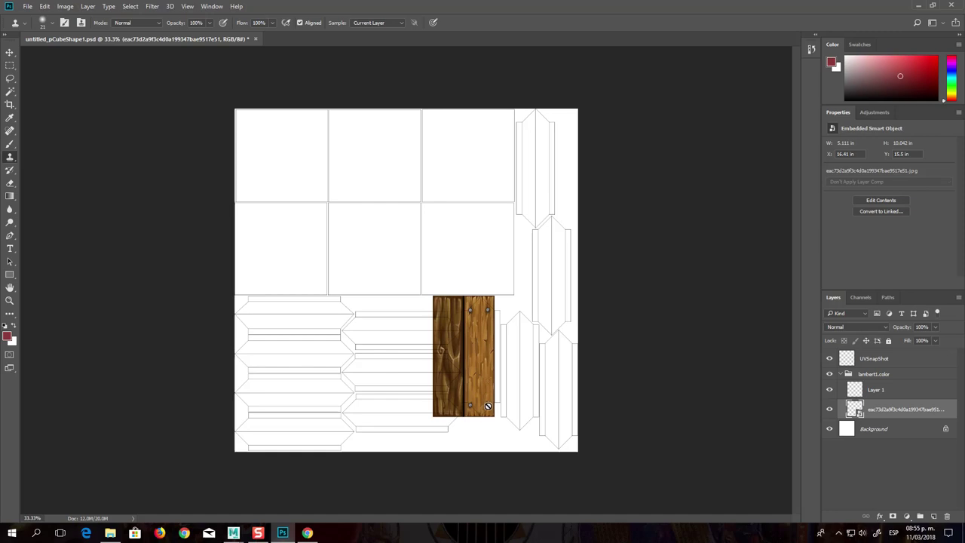
pyautogui.click(858, 393)
pyautogui.click(829, 410)
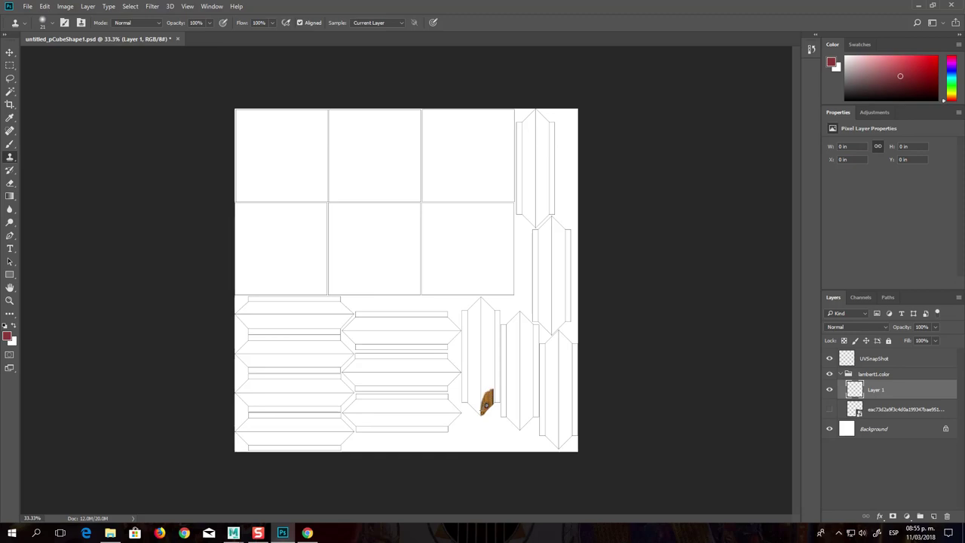
pyautogui.moveTo(487, 405); pyautogui.dragTo(488, 373)
# Zoom in and clone wood into the notch and up the strip's left edge
pyautogui.keyDown('alt'); pyautogui.scroll(1, 494, 382); pyautogui.keyUp('alt')
pyautogui.keyDown('alt'); pyautogui.scroll(1, 495, 386); pyautogui.keyUp('alt')
pyautogui.keyDown('alt'); pyautogui.scroll(1, 495, 388); pyautogui.keyUp('alt')
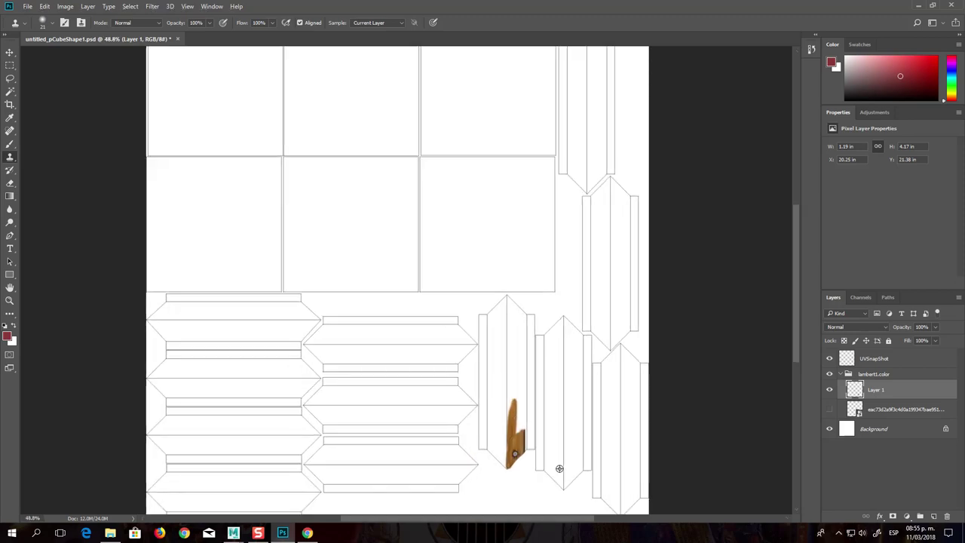
pyautogui.keyDown('alt'); pyautogui.scroll(1, 535, 472); pyautogui.keyUp('alt')
pyautogui.keyDown('alt'); pyautogui.scroll(1, 535, 472); pyautogui.keyUp('alt')
pyautogui.keyDown('alt'); pyautogui.scroll(2, 535, 473); pyautogui.keyUp('alt')
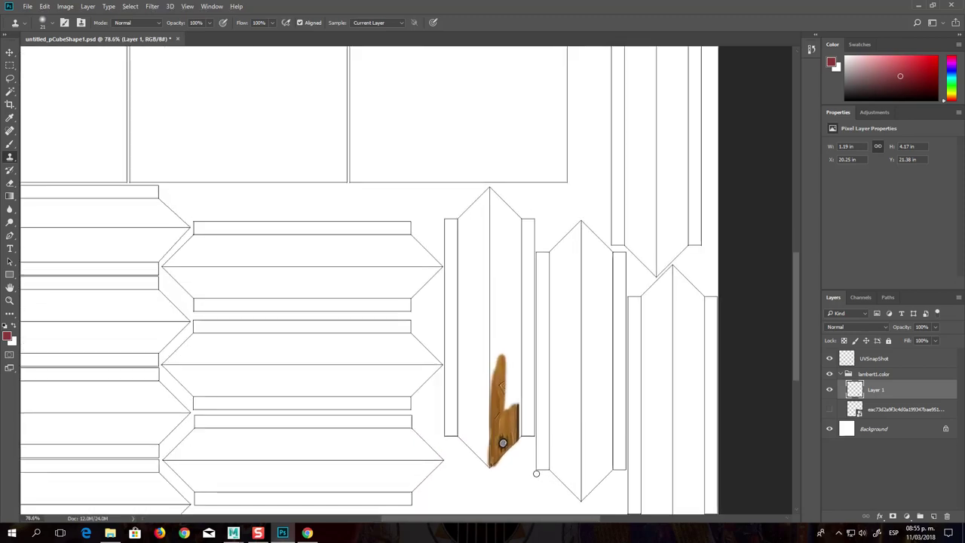
pyautogui.moveTo(507, 407); pyautogui.dragTo(514, 392)
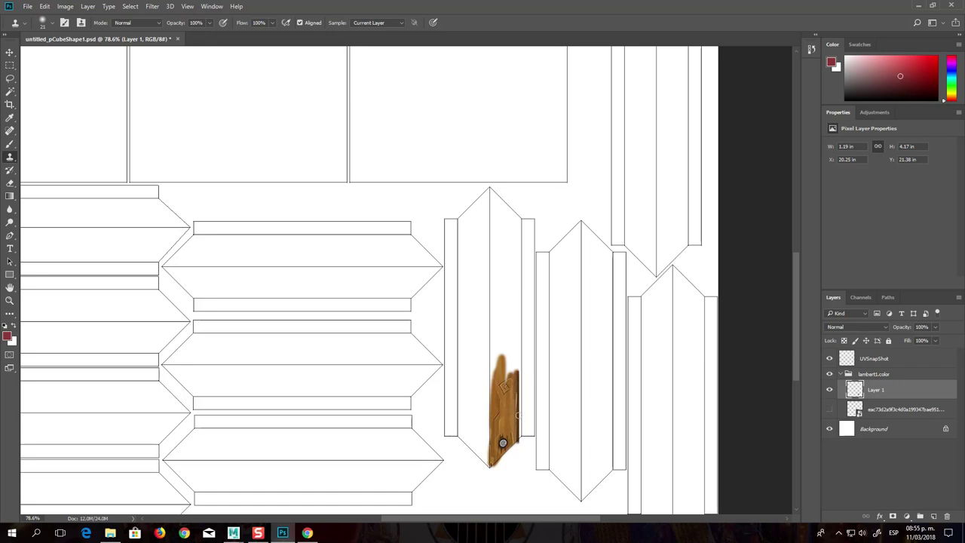
pyautogui.moveTo(507, 368)
pyautogui.mouseDown()
pyautogui.moveTo(495, 343)
pyautogui.moveTo(505, 318)
pyautogui.mouseUp()
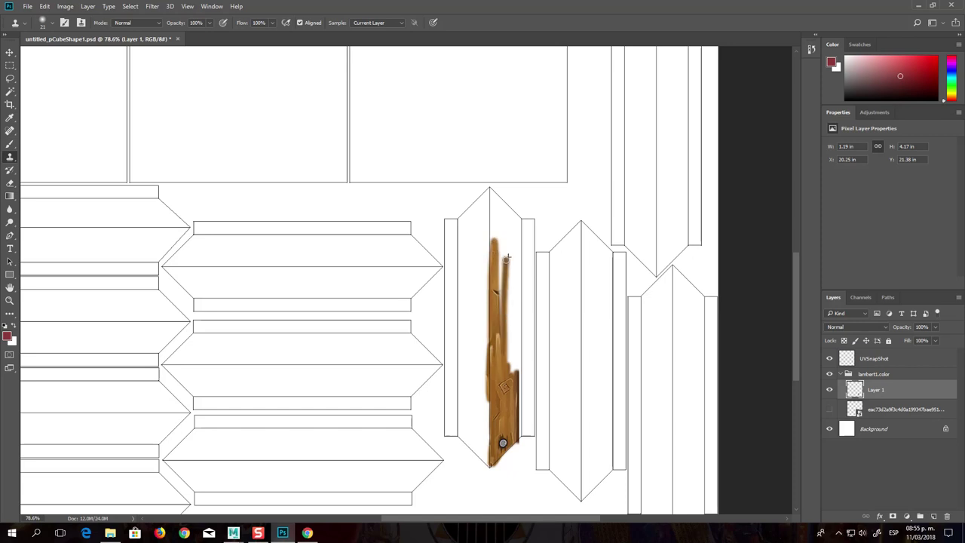
# With a larger brush, clone wood over the upper strip and its top-left tip
pyautogui.rightClick(505, 310)
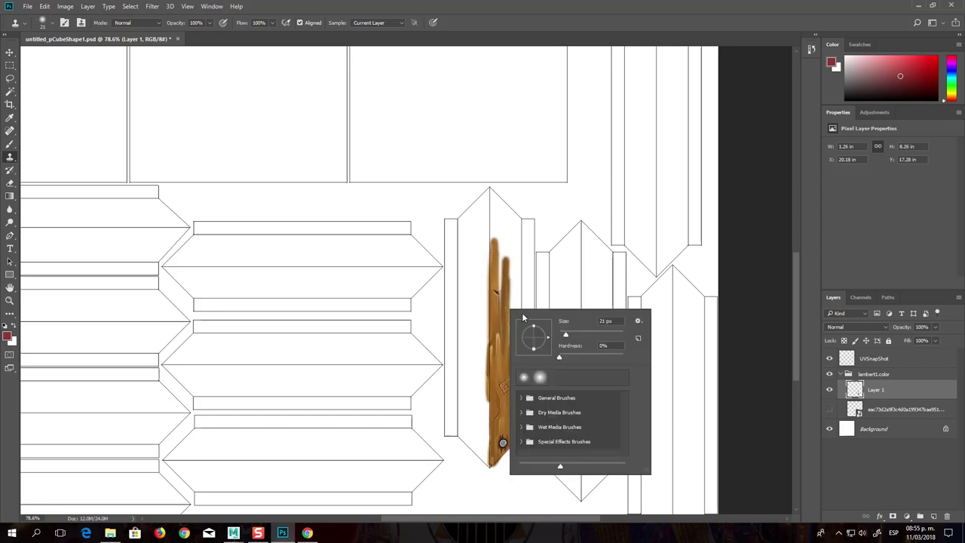
pyautogui.moveTo(501, 271)
pyautogui.mouseDown()
pyautogui.moveTo(513, 347)
pyautogui.moveTo(503, 219)
pyautogui.mouseUp()
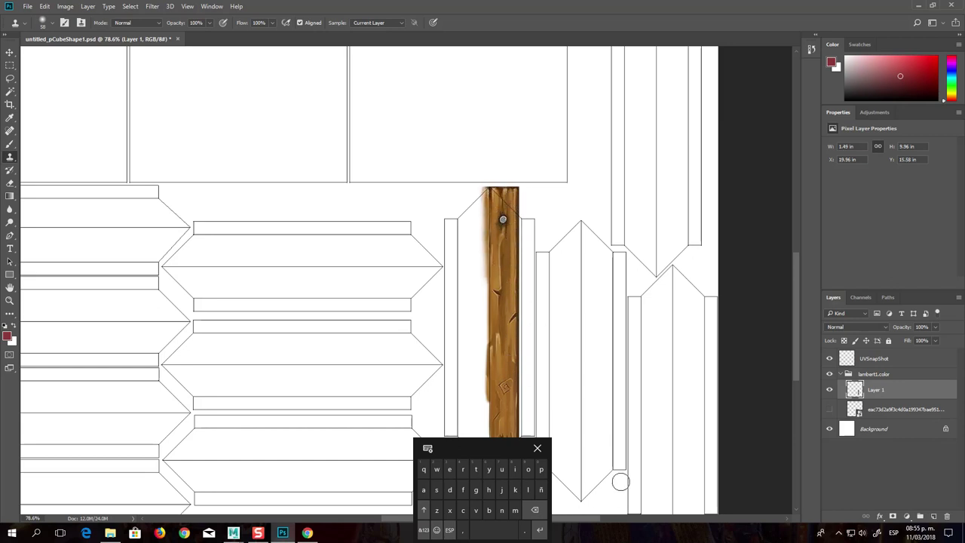
pyautogui.click(536, 447)
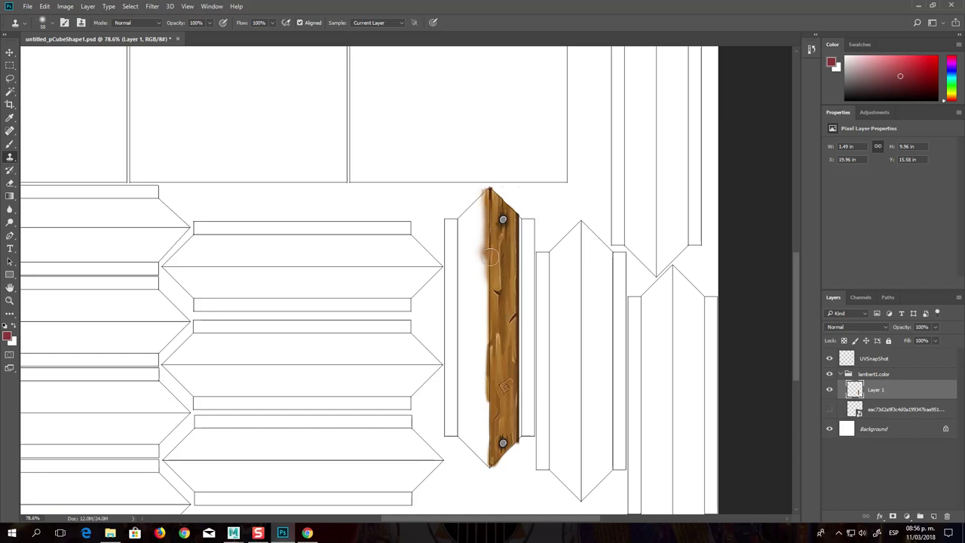
pyautogui.moveTo(486, 197)
pyautogui.mouseDown()
pyautogui.moveTo(465, 237)
pyautogui.moveTo(456, 308)
pyautogui.moveTo(451, 215)
pyautogui.mouseUp()
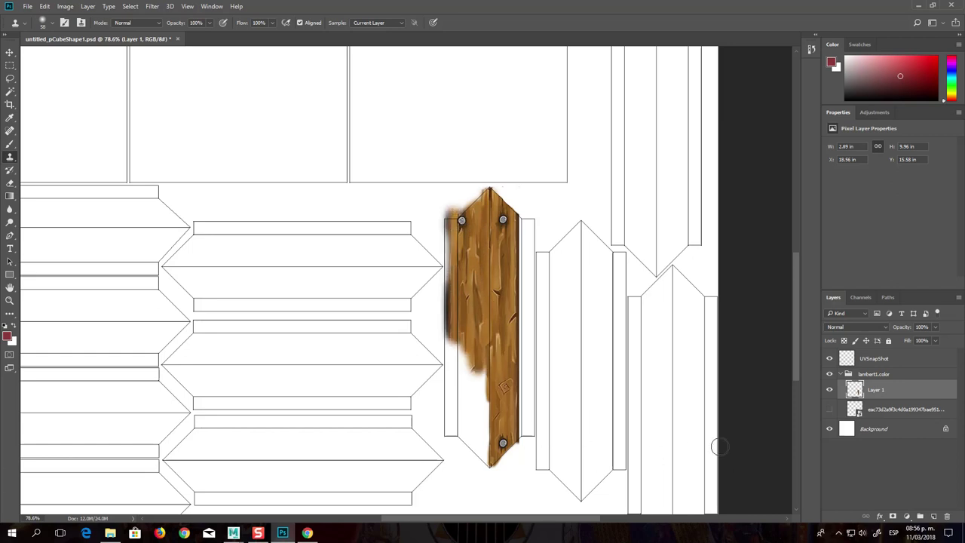
pyautogui.click(859, 410)
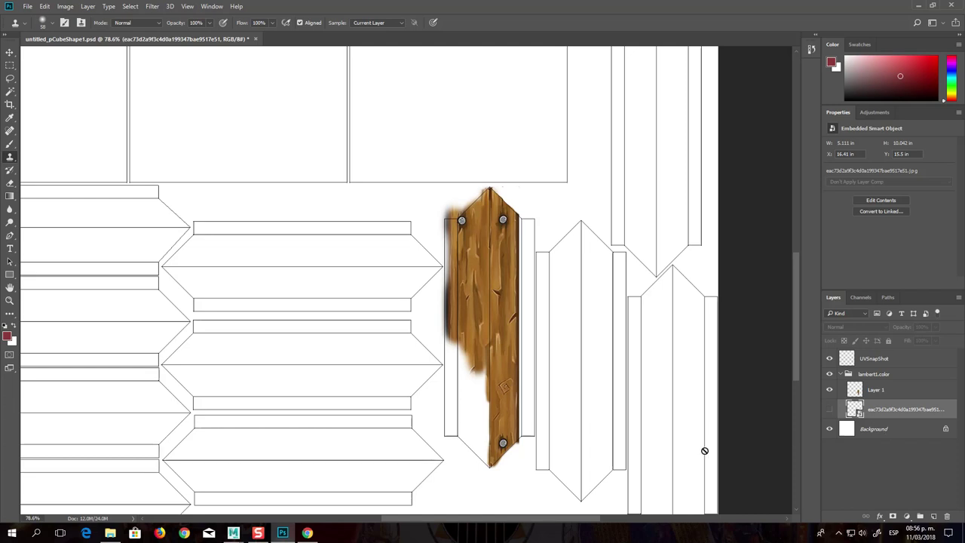
pyautogui.press('alt')
# Dismiss the hidden-layer error, show the wood layer, and nudge it slightly right and up
pyautogui.keyDown('alt'); pyautogui.click(508, 436); pyautogui.keyUp('alt')
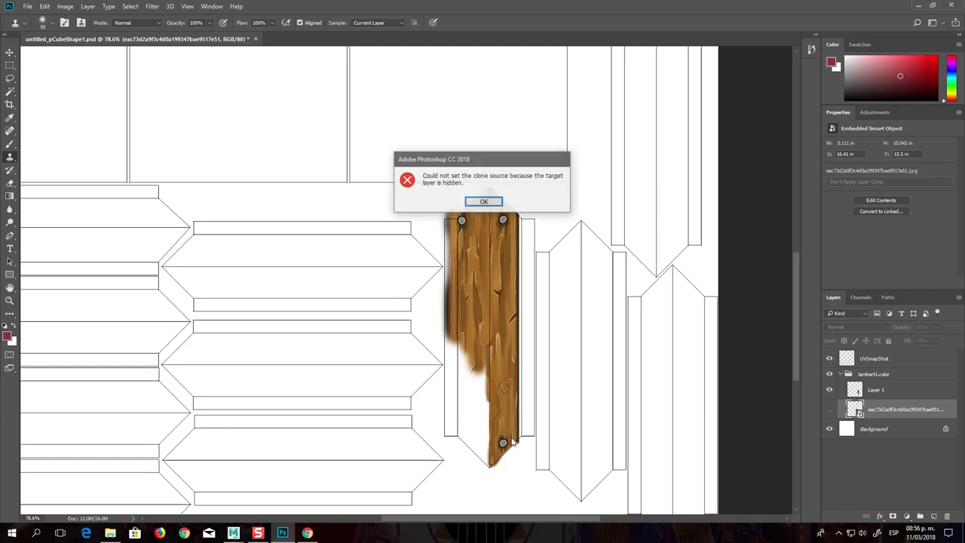
pyautogui.click(486, 204)
pyautogui.click(829, 409)
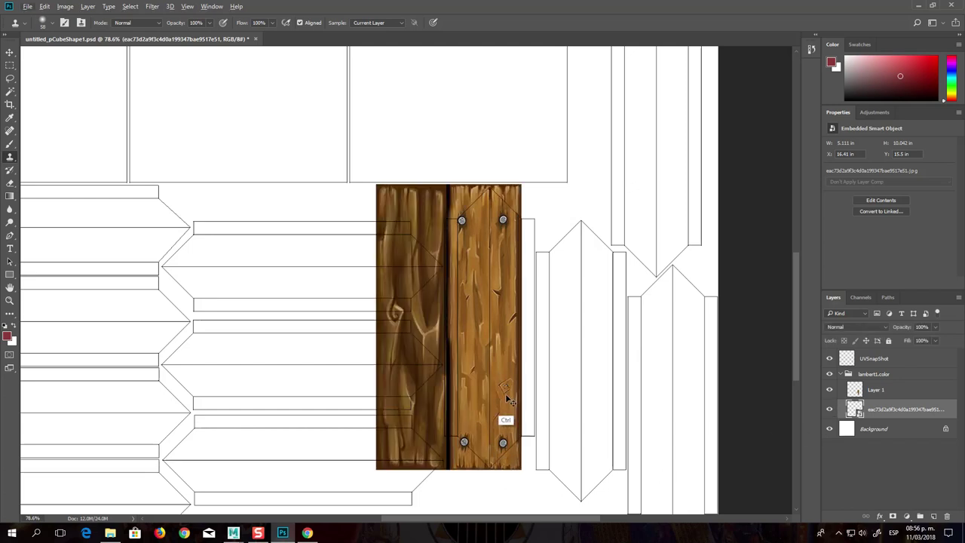
pyautogui.hotkey('ctrl', 't')
pyautogui.moveTo(501, 358); pyautogui.dragTo(504, 360)
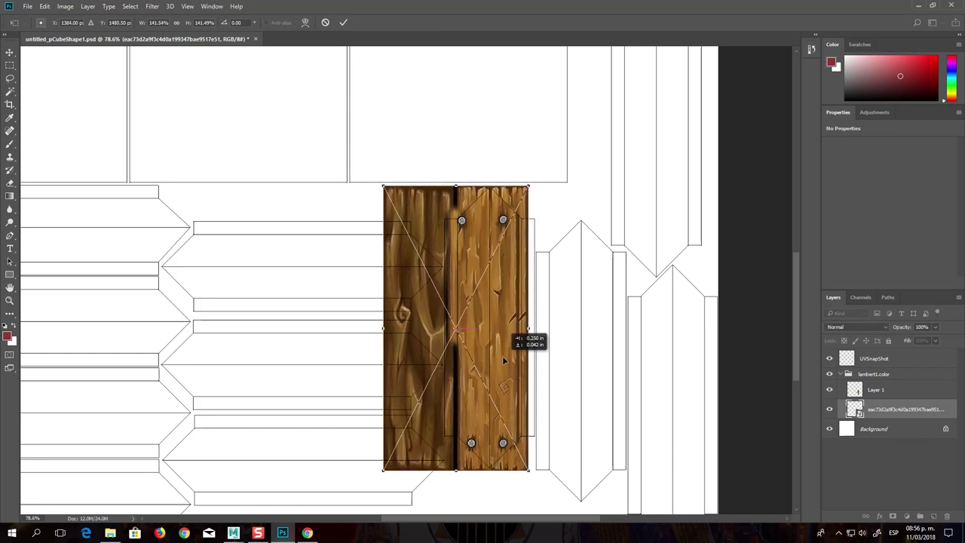
pyautogui.moveTo(502, 358); pyautogui.dragTo(505, 357)
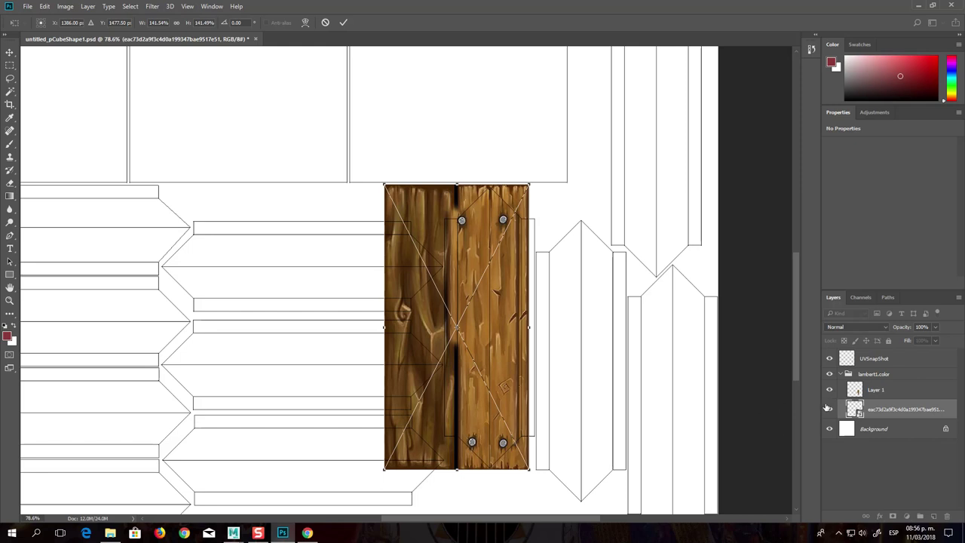
pyautogui.click(343, 22)
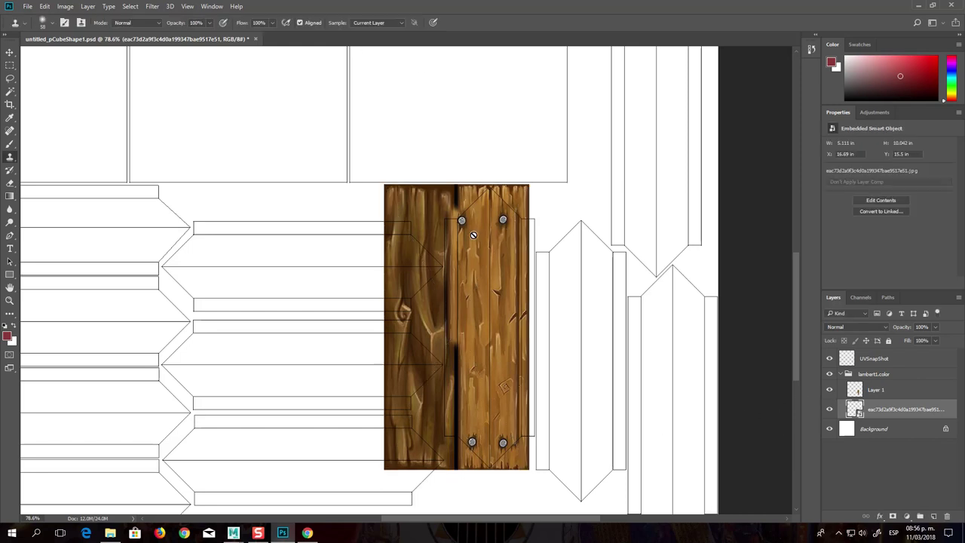
# Hide Layer 1, then shrink and reposition the wood image to line up with the strip
pyautogui.click(830, 390)
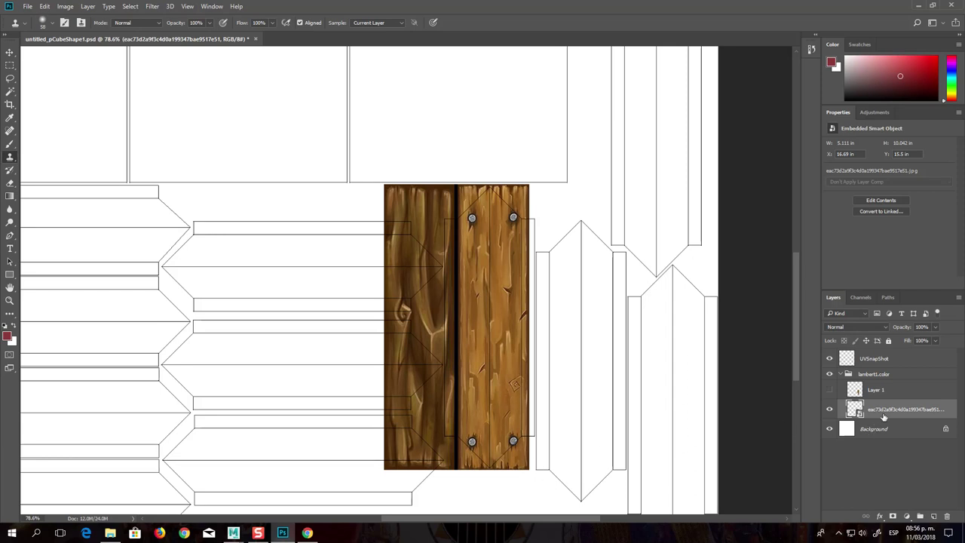
pyautogui.hotkey('ctrl', 't')
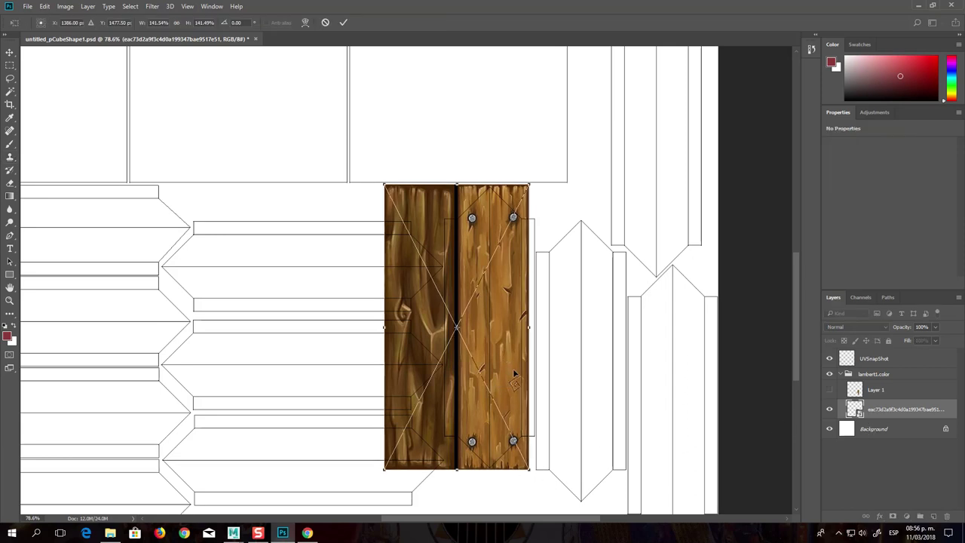
pyautogui.moveTo(507, 364); pyautogui.dragTo(505, 363)
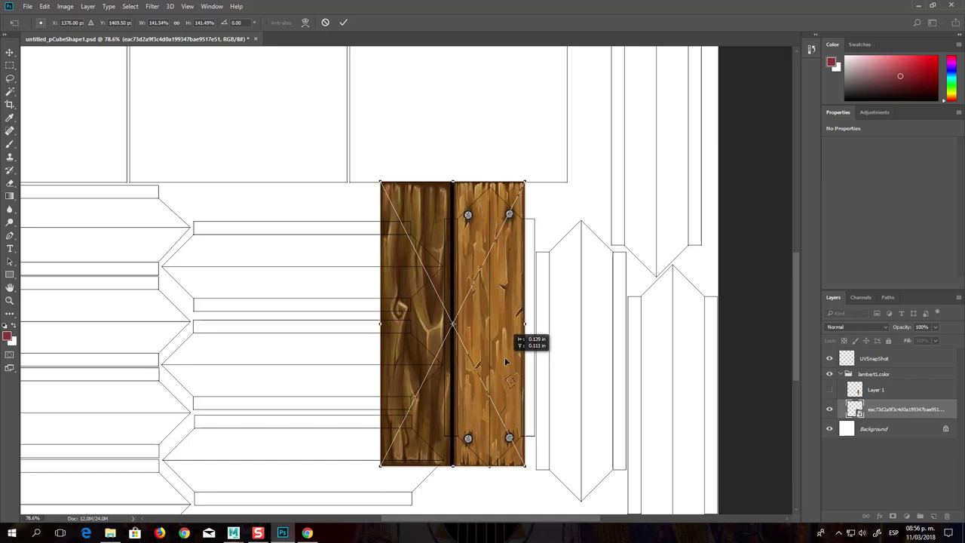
pyautogui.moveTo(504, 357); pyautogui.dragTo(505, 357)
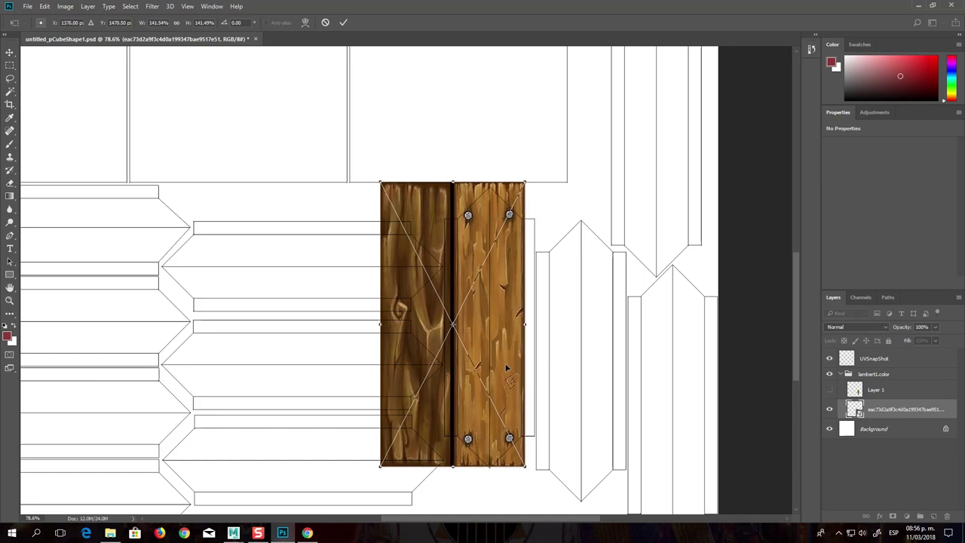
pyautogui.moveTo(525, 465); pyautogui.dragTo(511, 438)
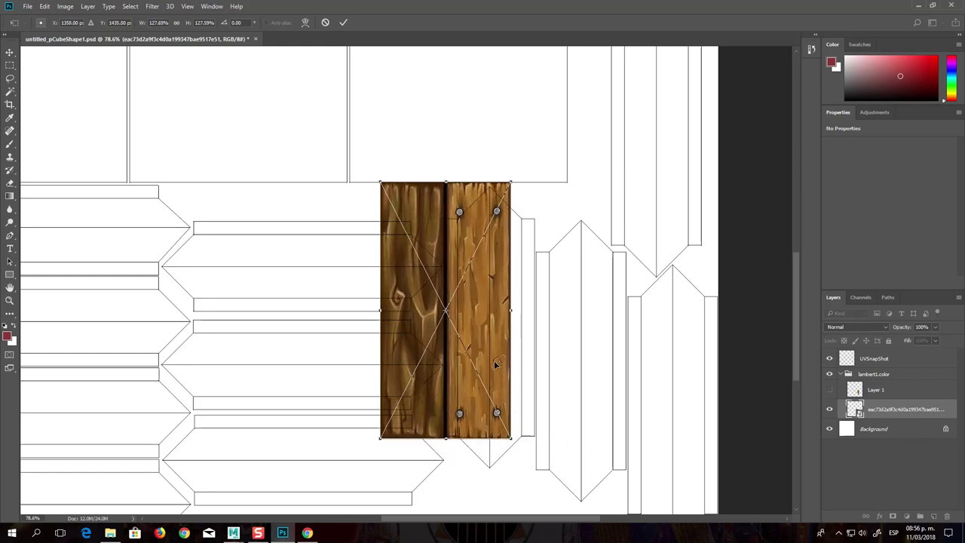
pyautogui.moveTo(494, 359); pyautogui.dragTo(504, 362)
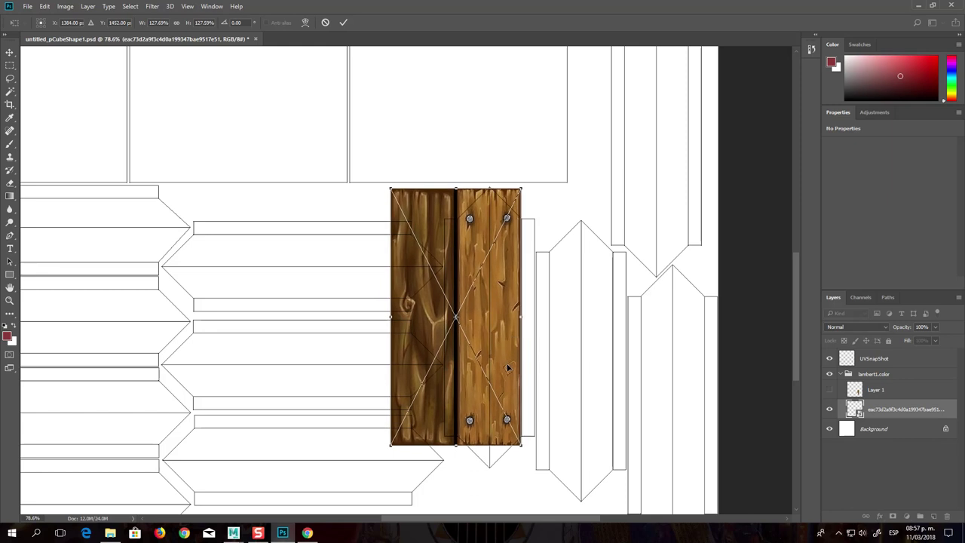
pyautogui.moveTo(506, 352); pyautogui.dragTo(507, 352)
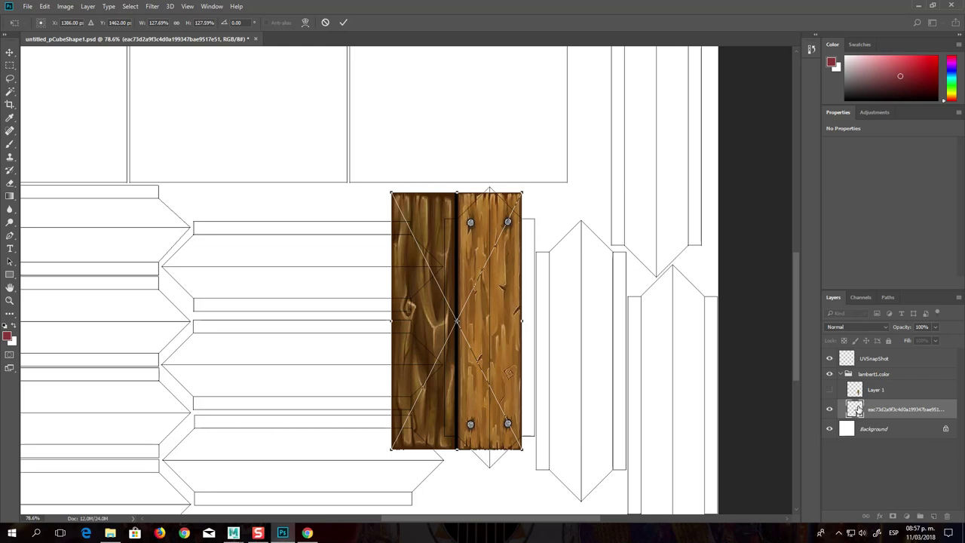
pyautogui.click(344, 23)
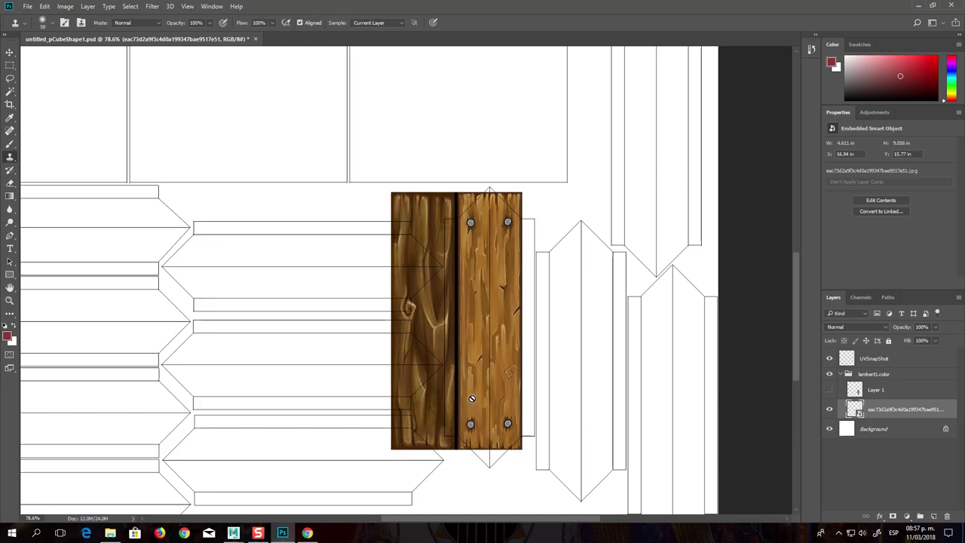
# Sample the wood, clone over the lower-right nail on Layer 1, and hide the wood layer
pyautogui.keyDown('alt'); pyautogui.click(506, 423); pyautogui.keyUp('alt')
pyautogui.click(829, 390)
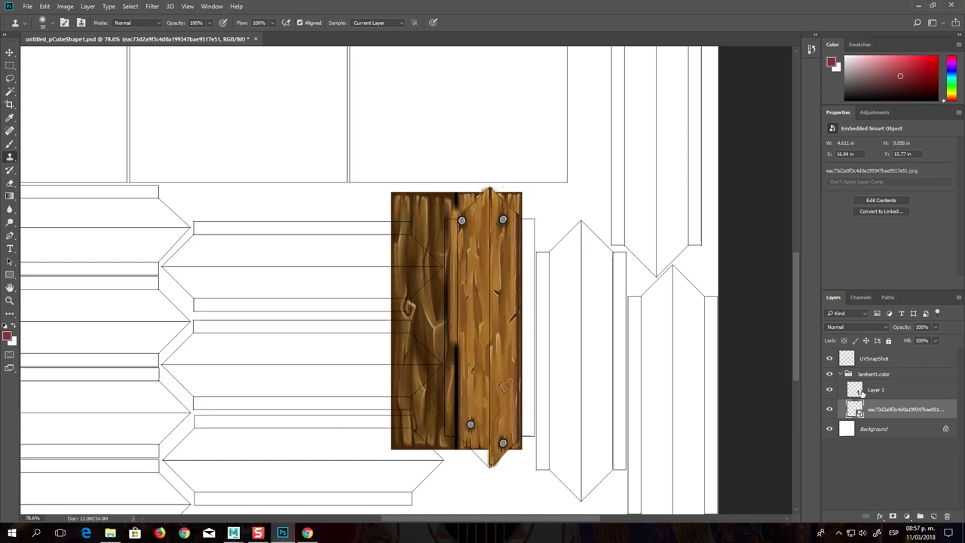
pyautogui.click(864, 392)
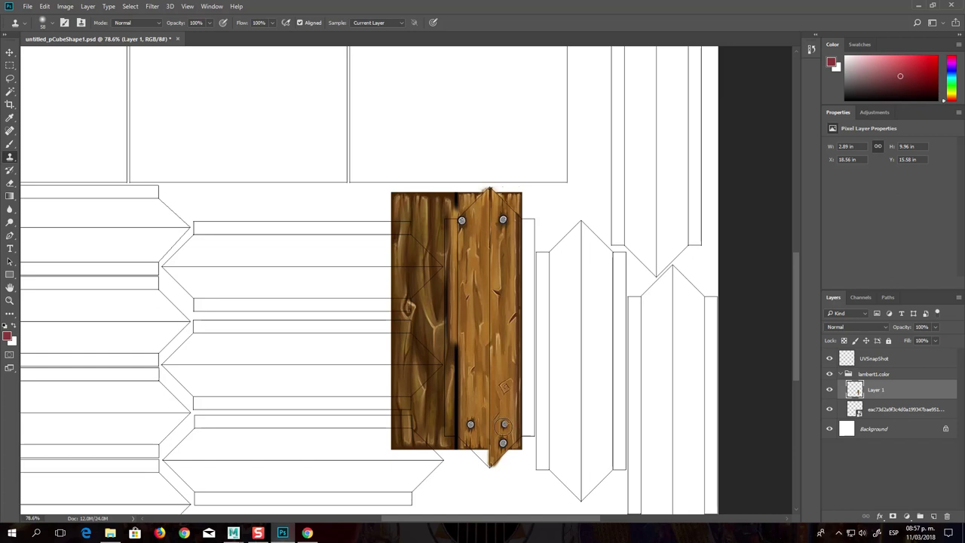
pyautogui.moveTo(505, 424); pyautogui.dragTo(502, 443)
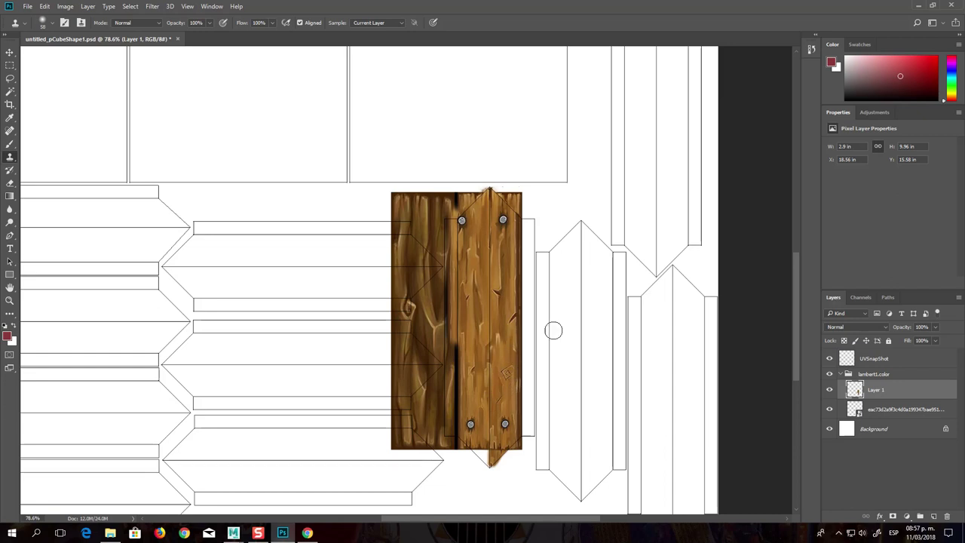
pyautogui.click(829, 409)
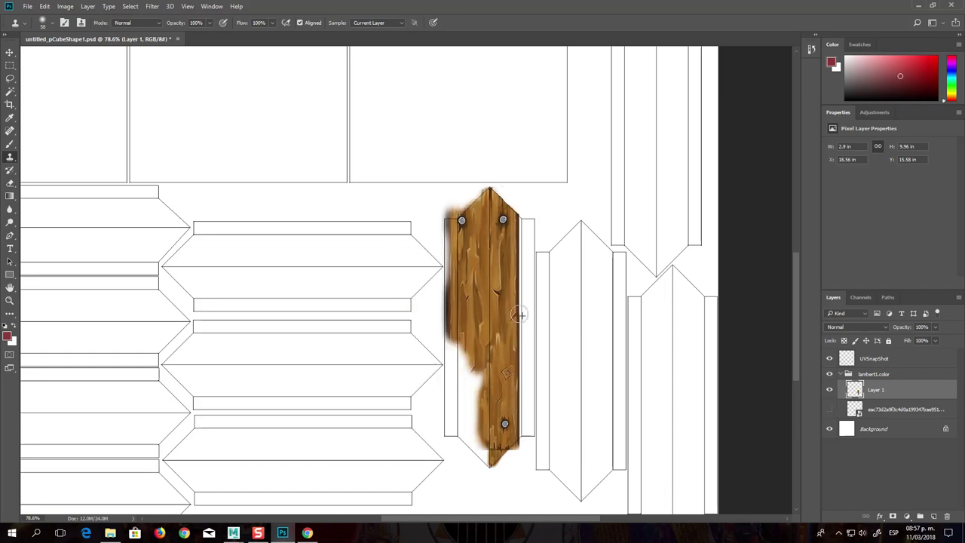
# Clone wood onto the plank's top, undo the messy stroke, and retouch down the plank
pyautogui.moveTo(513, 234); pyautogui.dragTo(490, 194)
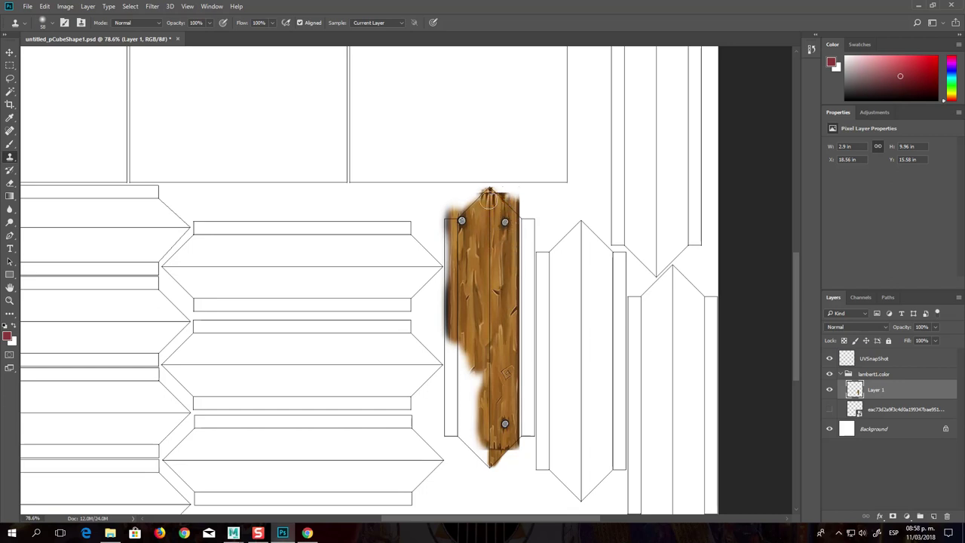
pyautogui.hotkey('ctrl', 'z')
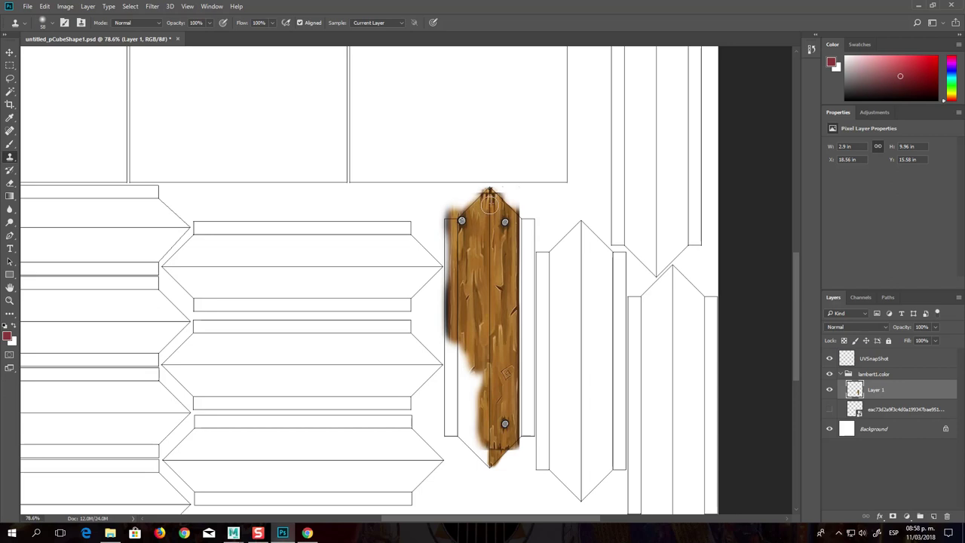
pyautogui.press('ctrl')
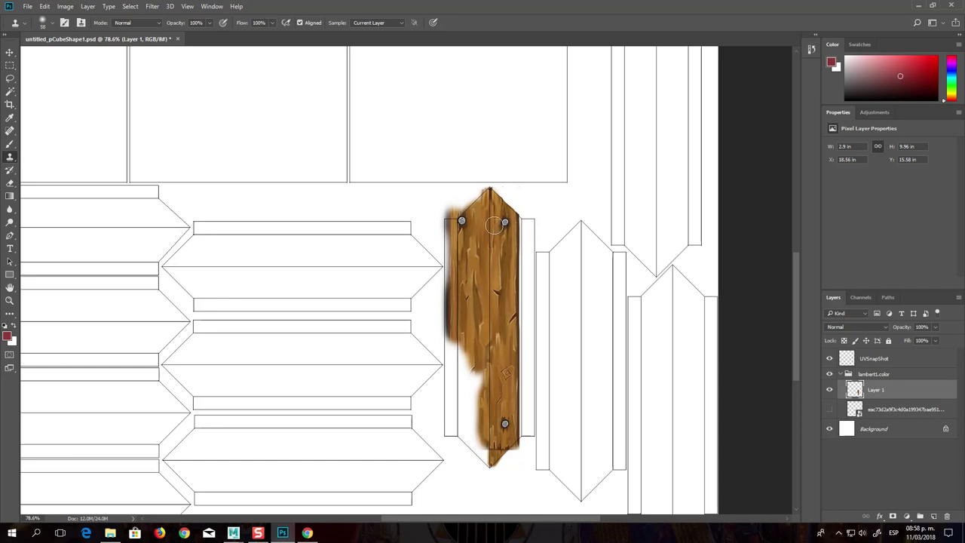
pyautogui.moveTo(519, 245)
pyautogui.mouseDown()
pyautogui.moveTo(499, 371)
pyautogui.moveTo(472, 414)
pyautogui.moveTo(475, 218)
pyautogui.mouseUp()
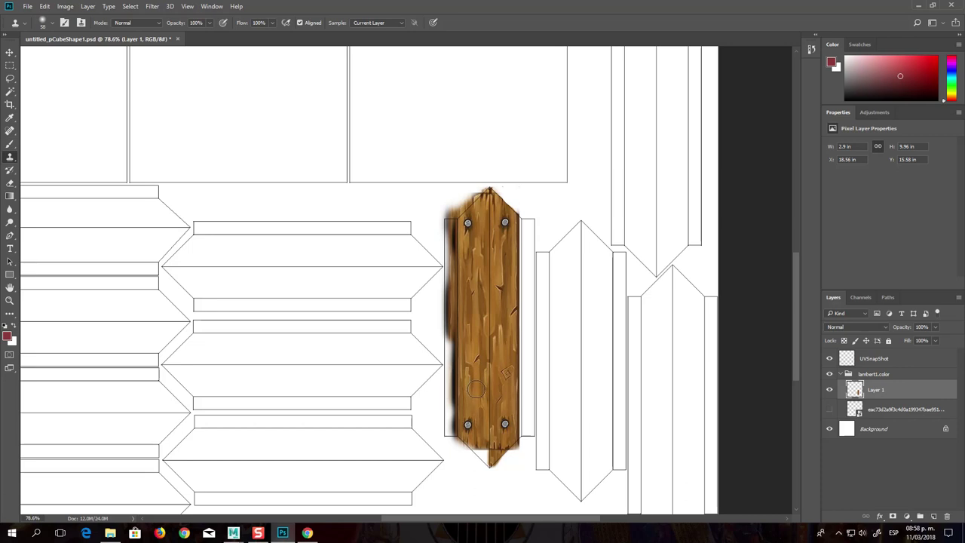
# Resample the wood and fill the plank's bottom tip and right edge with grain
pyautogui.keyDown('alt'); pyautogui.click(475, 394); pyautogui.keyUp('alt')
pyautogui.moveTo(487, 458)
pyautogui.mouseDown()
pyautogui.moveTo(482, 450)
pyautogui.moveTo(499, 469)
pyautogui.mouseUp()
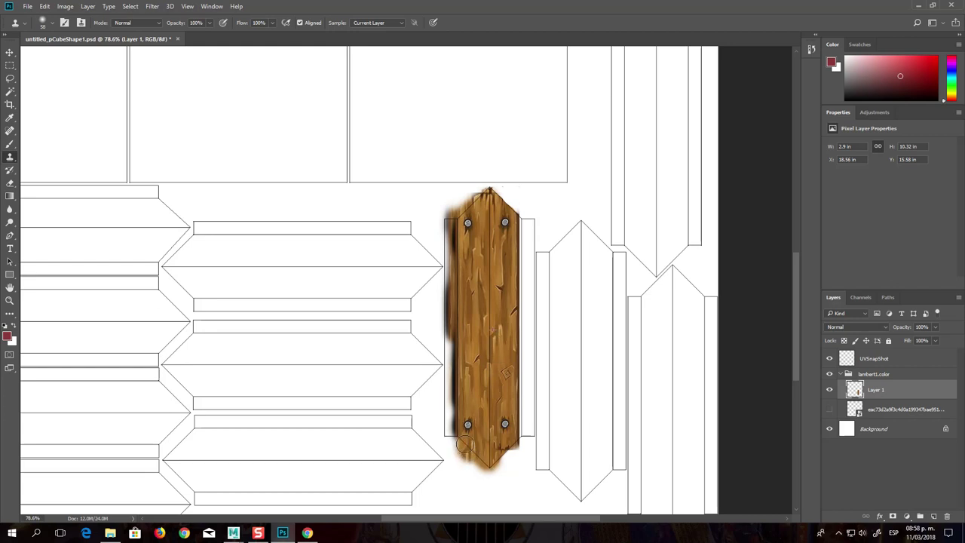
pyautogui.keyDown('alt'); pyautogui.click(484, 325); pyautogui.keyUp('alt')
pyautogui.moveTo(497, 473); pyautogui.dragTo(511, 444)
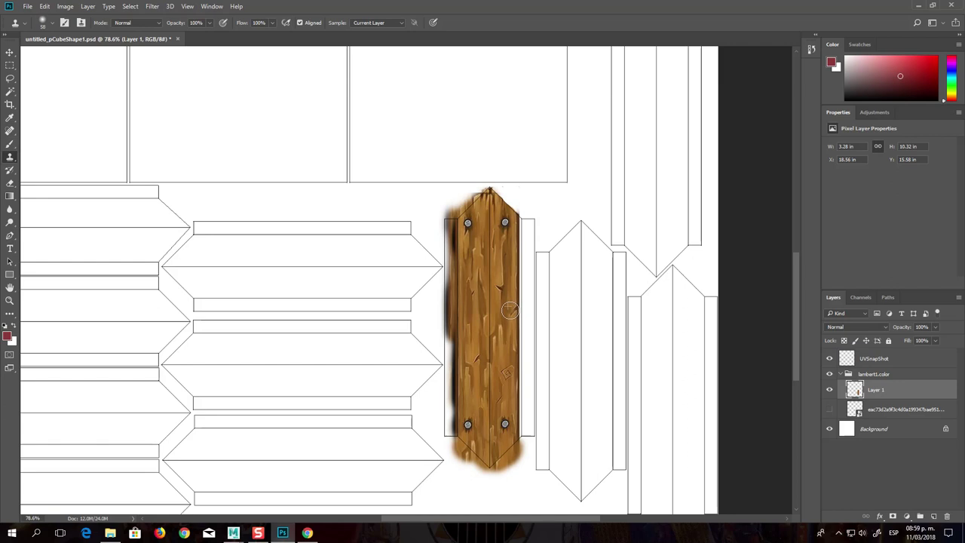
pyautogui.moveTo(512, 313)
pyautogui.mouseDown()
pyautogui.moveTo(513, 406)
pyautogui.moveTo(516, 239)
pyautogui.moveTo(513, 405)
pyautogui.moveTo(510, 293)
pyautogui.mouseUp()
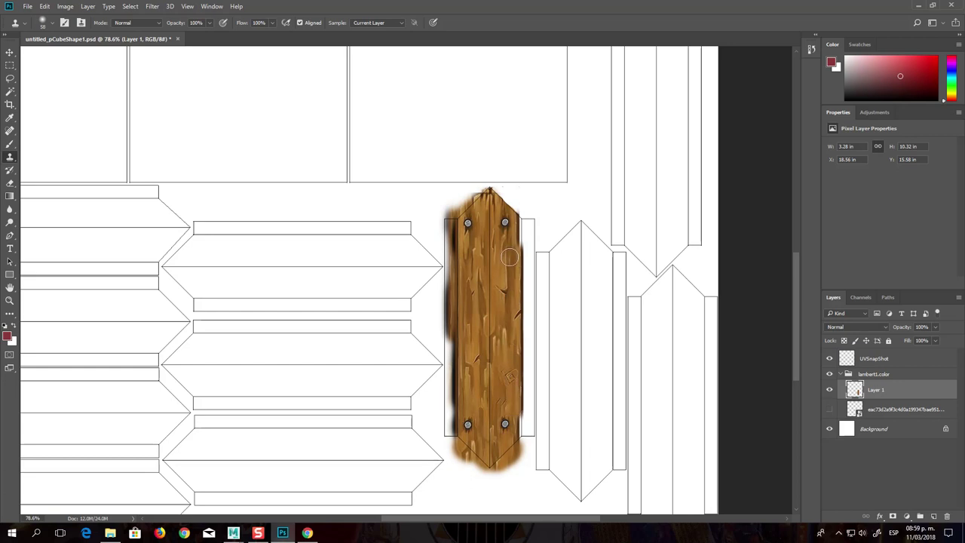
pyautogui.press('alt')
# Change the brush size, set a new clone source, and retouch the plank's lower right edge
pyautogui.rightClick(509, 252)
pyautogui.click(611, 262)
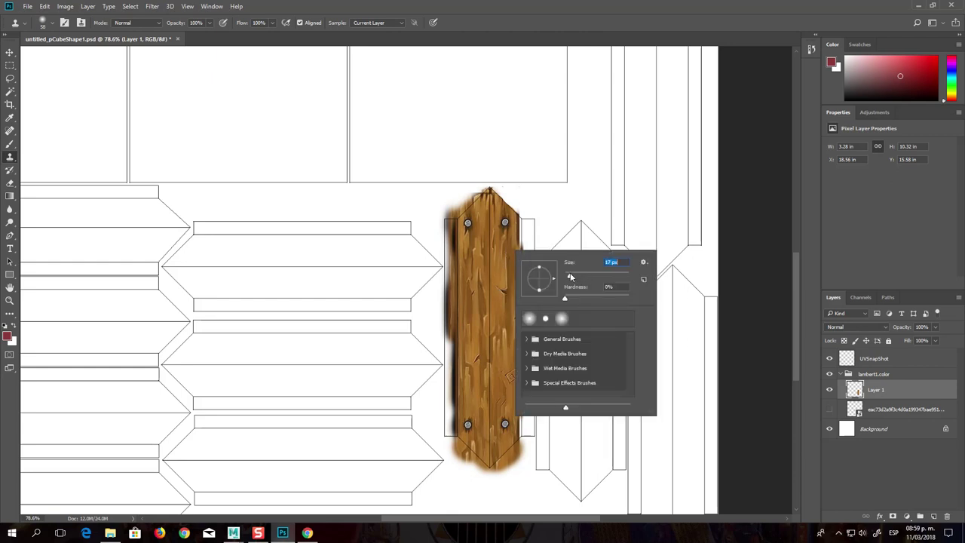
pyautogui.click(516, 236)
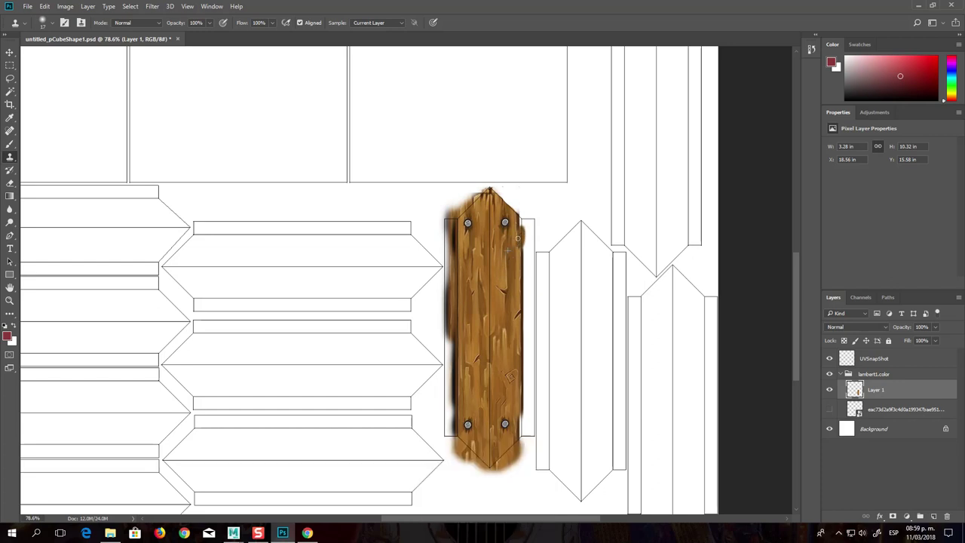
pyautogui.press('alt')
pyautogui.keyDown('alt'); pyautogui.click(521, 360); pyautogui.keyUp('alt')
pyautogui.moveTo(519, 406); pyautogui.dragTo(520, 422)
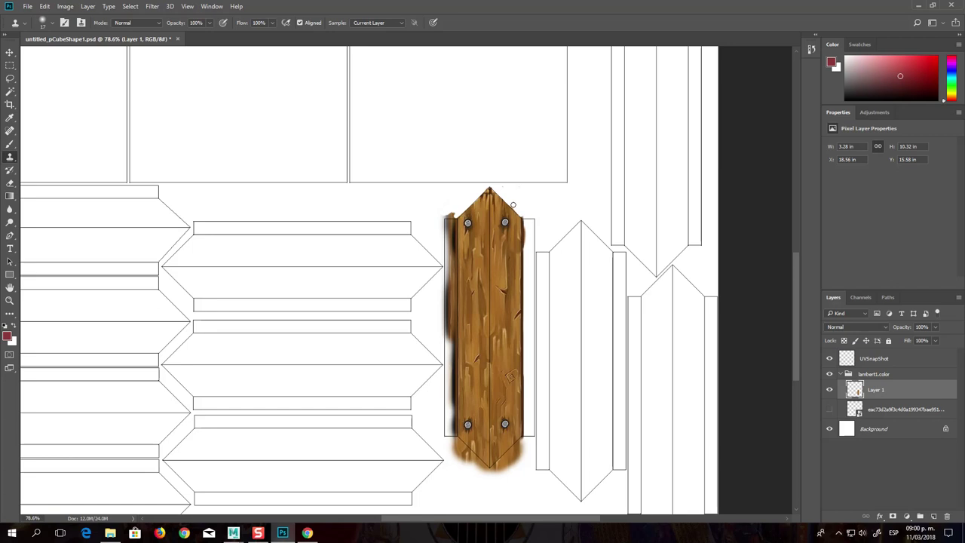
# Lighten the dark left edge and clean the smudges outside both lower points
pyautogui.moveTo(449, 217); pyautogui.dragTo(449, 235)
pyautogui.moveTo(450, 246); pyautogui.dragTo(452, 231)
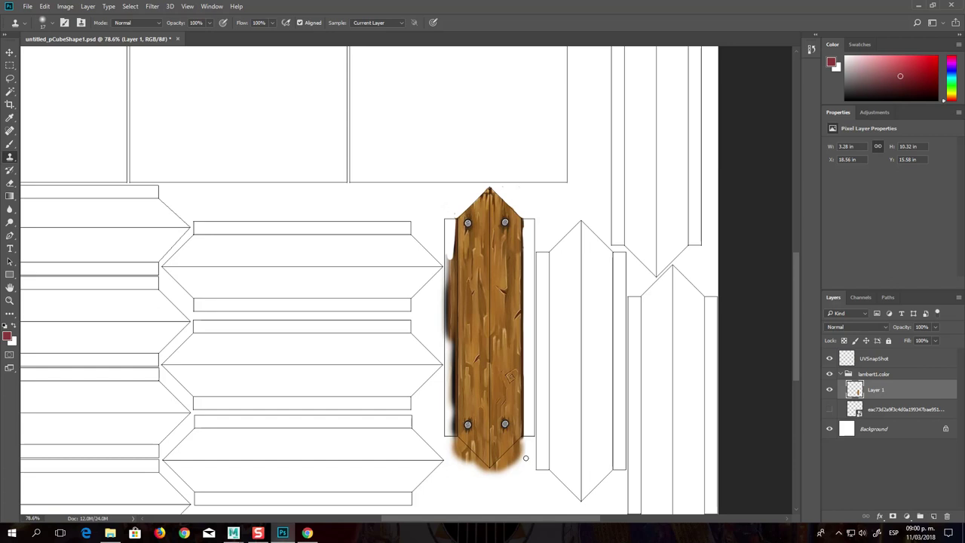
pyautogui.moveTo(514, 464)
pyautogui.mouseDown()
pyautogui.moveTo(502, 476)
pyautogui.moveTo(523, 442)
pyautogui.mouseUp()
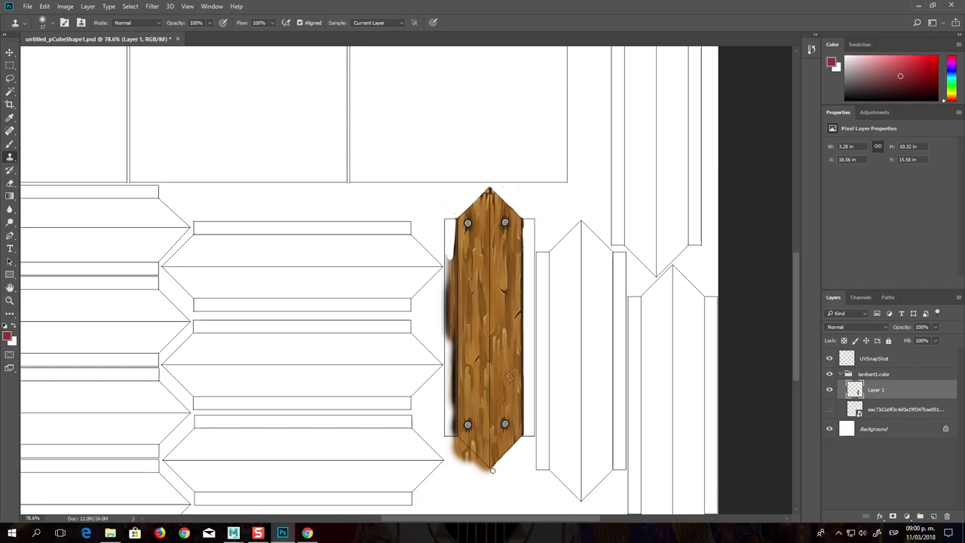
pyautogui.moveTo(458, 459)
pyautogui.mouseDown()
pyautogui.moveTo(465, 468)
pyautogui.moveTo(455, 446)
pyautogui.moveTo(470, 458)
pyautogui.mouseUp()
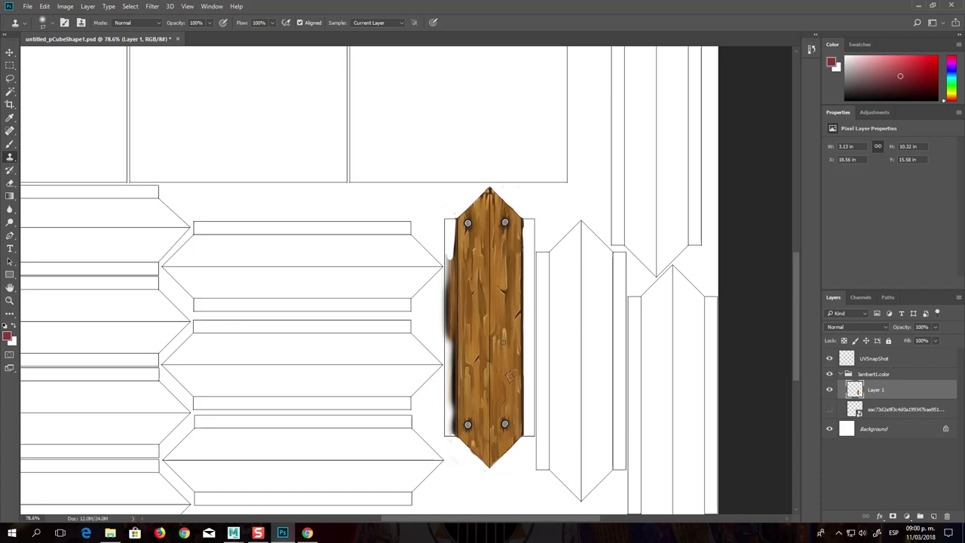
pyautogui.press('alt')
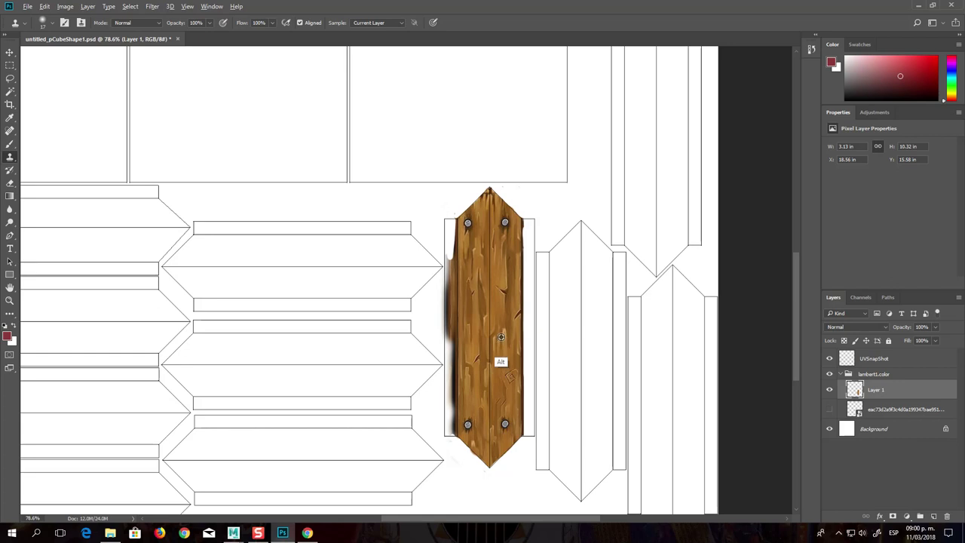
# Clone wood texture down the plank's right edge, undoing the last stray stroke
pyautogui.keyDown('alt'); pyautogui.click(488, 327); pyautogui.keyUp('alt')
pyautogui.moveTo(526, 369)
pyautogui.mouseDown()
pyautogui.moveTo(527, 226)
pyautogui.moveTo(527, 236)
pyautogui.mouseUp()
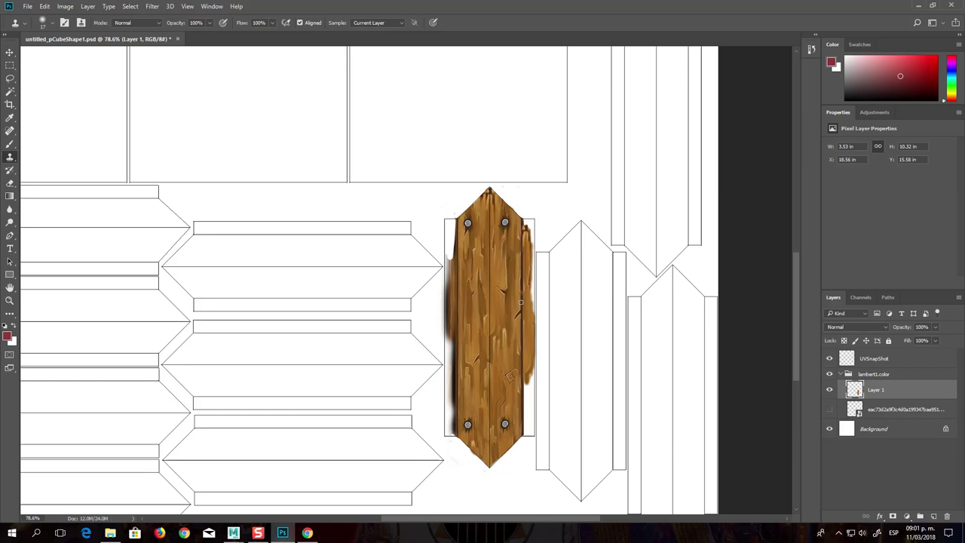
pyautogui.keyDown('alt'); pyautogui.click(490, 313); pyautogui.keyUp('alt')
pyautogui.moveTo(528, 242)
pyautogui.mouseDown()
pyautogui.moveTo(530, 227)
pyautogui.moveTo(535, 353)
pyautogui.mouseUp()
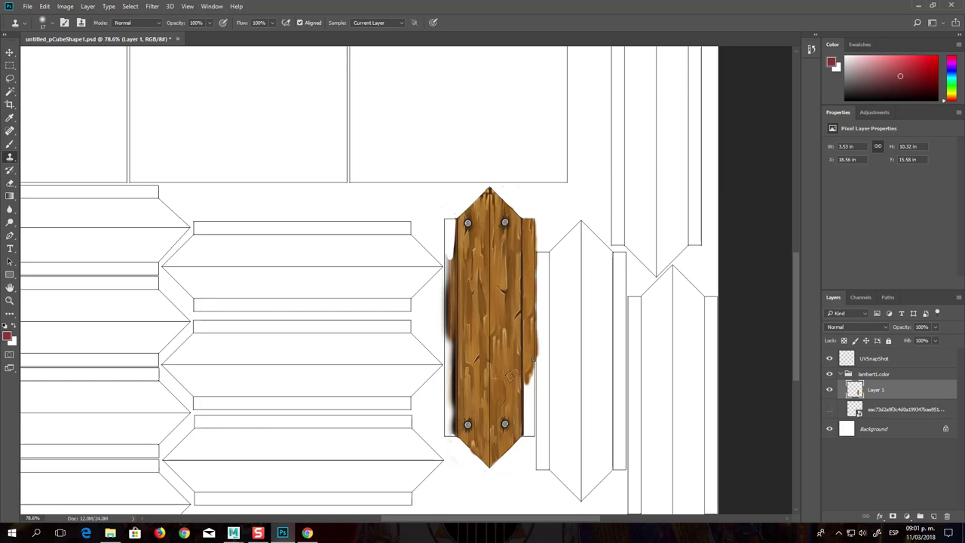
pyautogui.moveTo(535, 355); pyautogui.dragTo(527, 431)
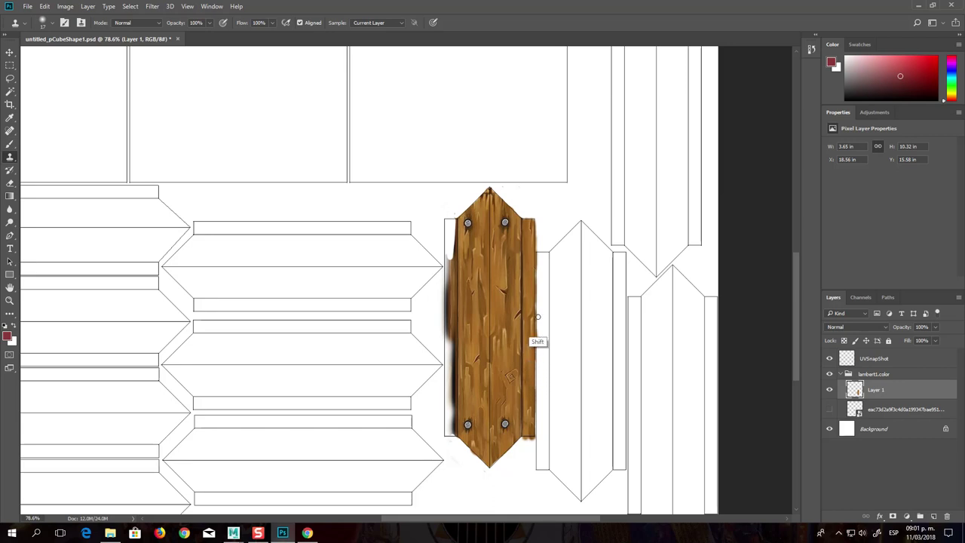
pyautogui.hotkey('ctrl', 'z')
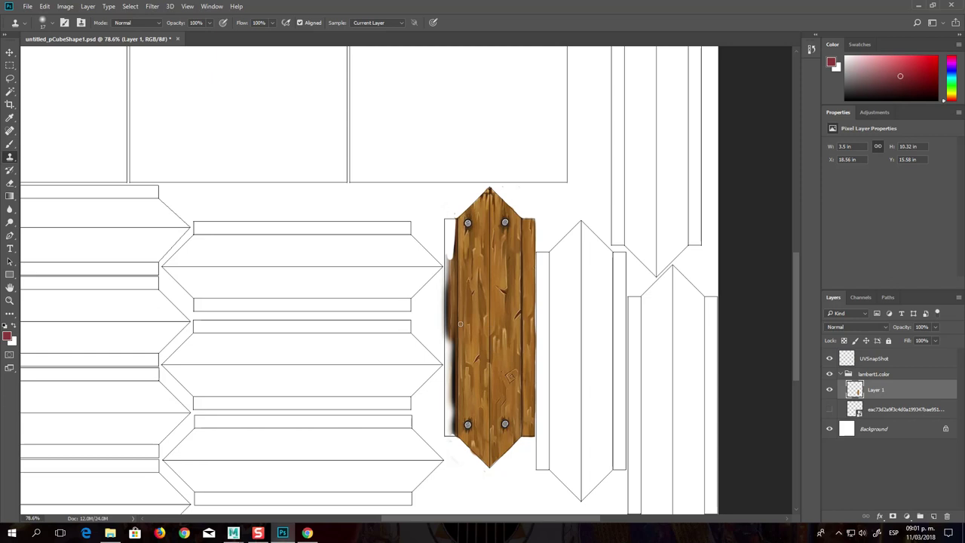
# Fill the white strip along the plank's left edge with cloned wood
pyautogui.moveTo(453, 315)
pyautogui.mouseDown()
pyautogui.moveTo(453, 325)
pyautogui.moveTo(448, 222)
pyautogui.mouseUp()
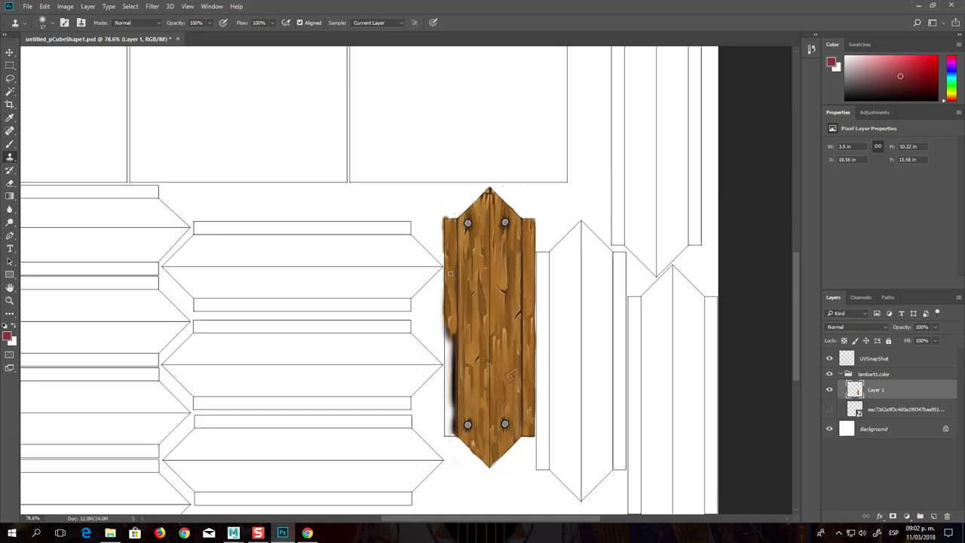
pyautogui.moveTo(453, 319)
pyautogui.mouseDown()
pyautogui.moveTo(449, 436)
pyautogui.moveTo(450, 424)
pyautogui.mouseUp()
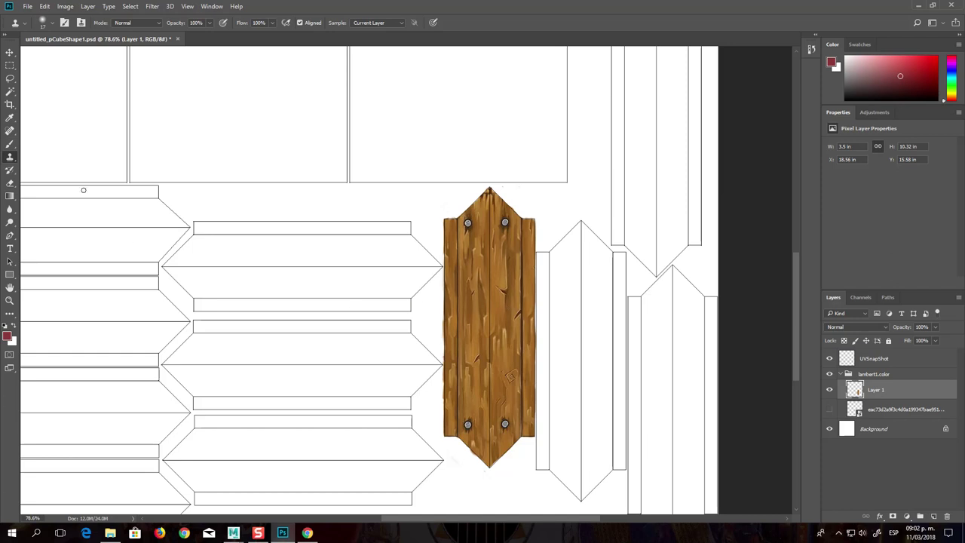
pyautogui.click(9, 52)
# Try moving and duplicating the plank to the right, undoing both attempts
pyautogui.moveTo(492, 337)
pyautogui.mouseDown()
pyautogui.moveTo(426, 341)
pyautogui.moveTo(592, 339)
pyautogui.mouseUp()
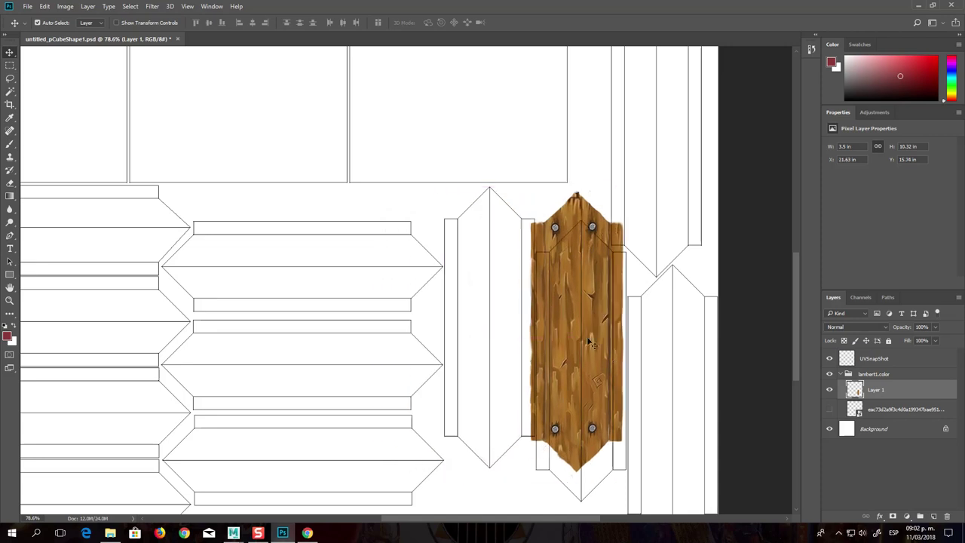
pyautogui.hotkey('ctrl', 'z')
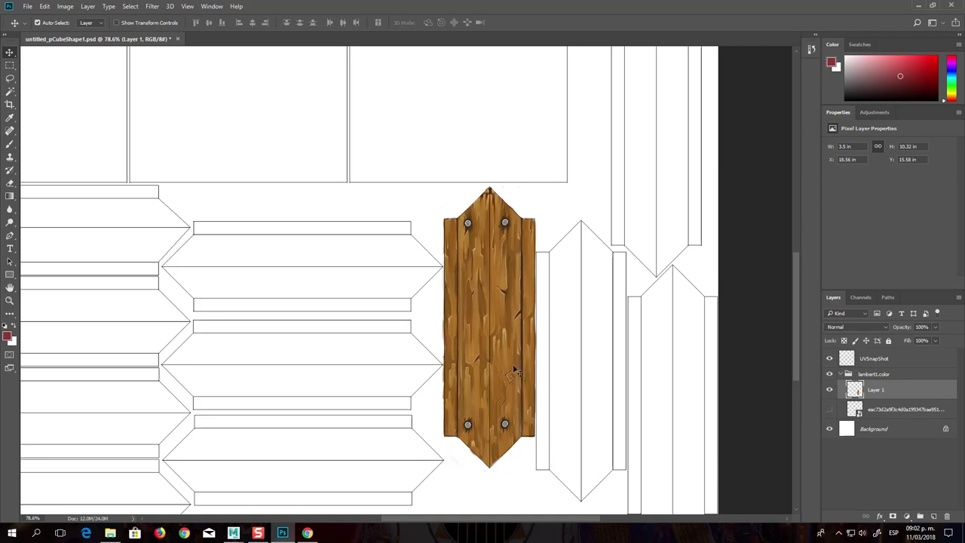
pyautogui.moveTo(501, 368); pyautogui.dragTo(580, 382)
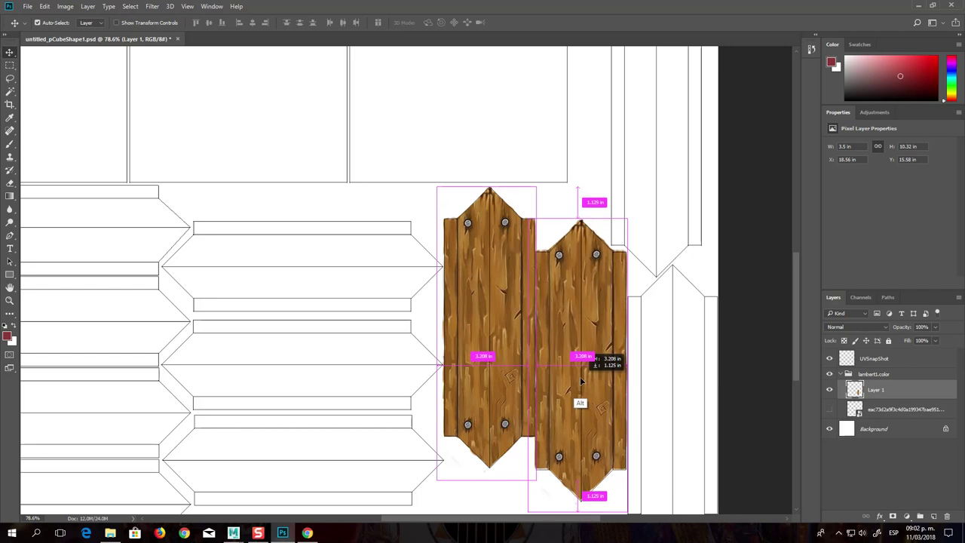
pyautogui.moveTo(580, 382); pyautogui.dragTo(581, 384)
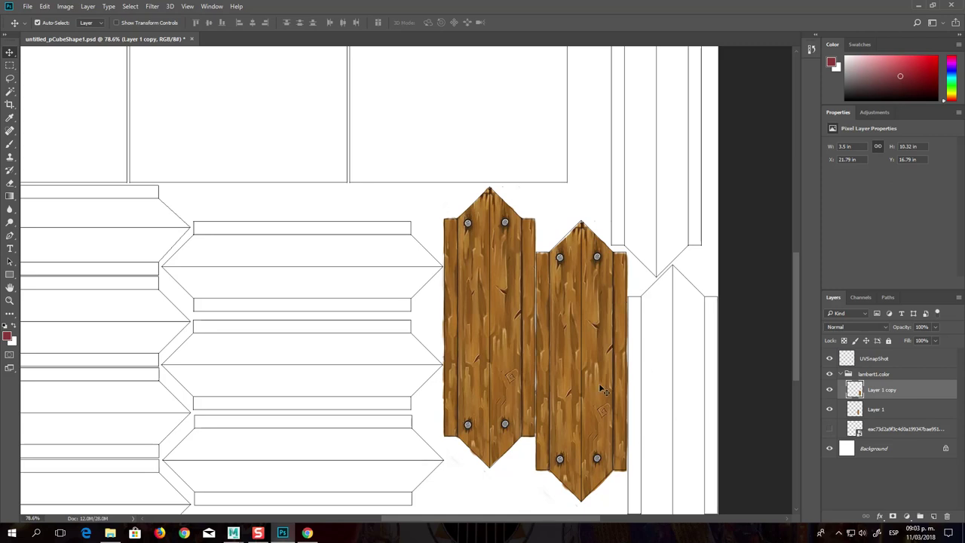
pyautogui.hotkey('ctrl', 'z')
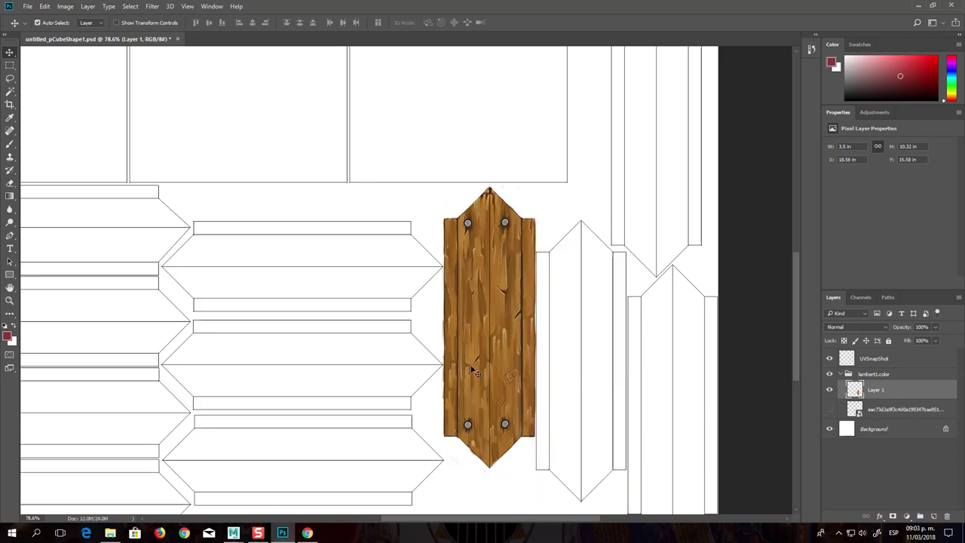
# Alt-drag a plank copy beside the original and set it slightly lower
pyautogui.press('alt')
pyautogui.moveTo(496, 324); pyautogui.dragTo(586, 354)
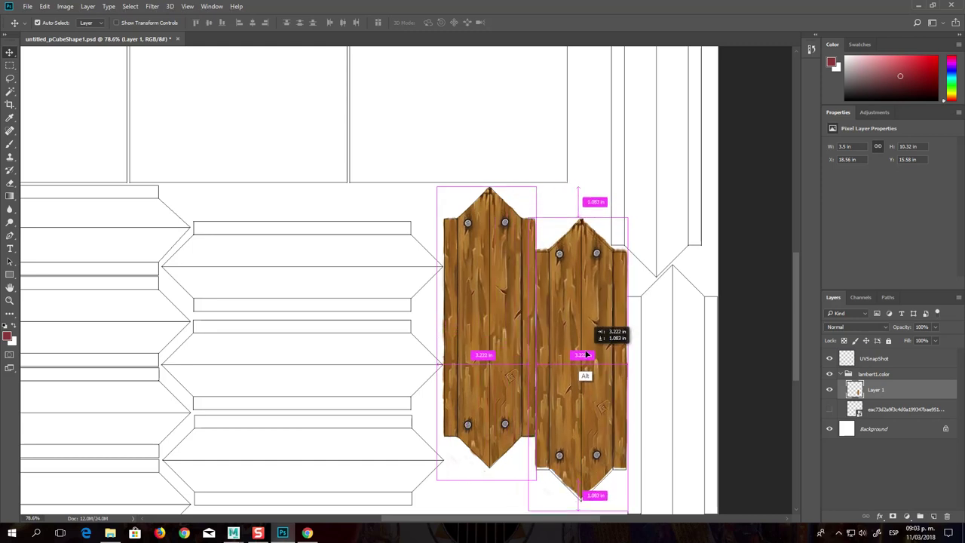
pyautogui.moveTo(586, 355); pyautogui.dragTo(588, 355)
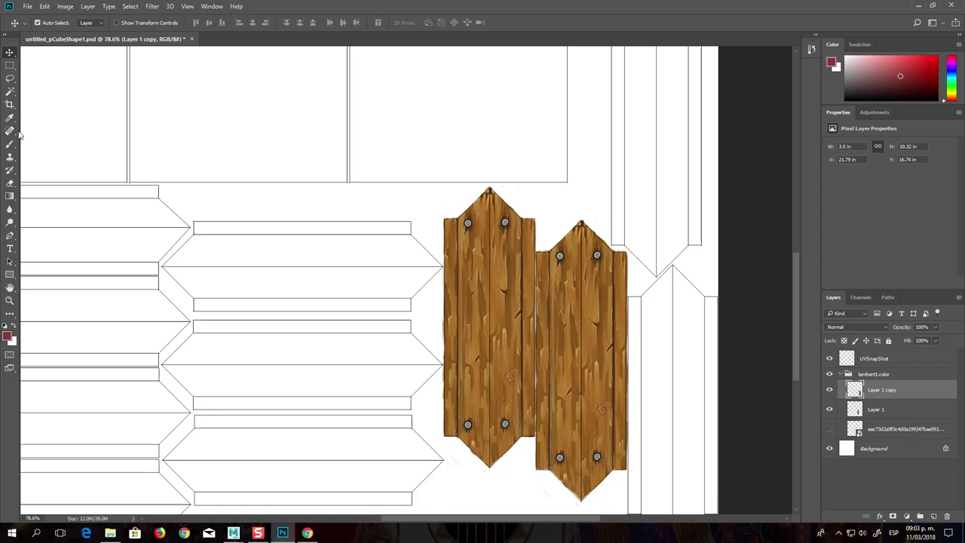
pyautogui.click(10, 157)
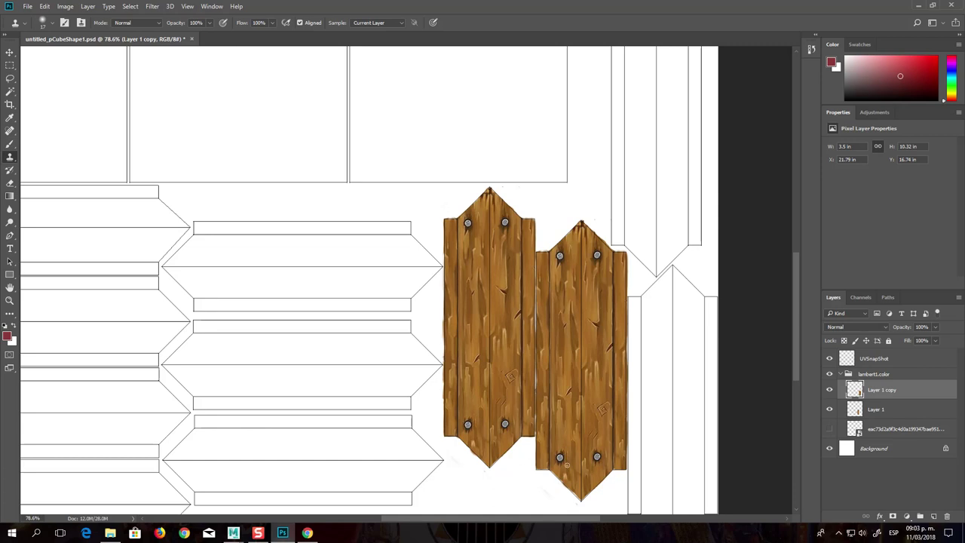
# Clone-stamp wood texture over the second plank's bottom and top tips, undoing the rough top strokes
pyautogui.keyDown('alt'); pyautogui.click(562, 406); pyautogui.keyUp('alt')
pyautogui.moveTo(565, 485); pyautogui.dragTo(576, 495)
pyautogui.moveTo(580, 224); pyautogui.dragTo(577, 221)
pyautogui.hotkey('ctrl', 'z')
pyautogui.moveTo(579, 226); pyautogui.dragTo(577, 212)
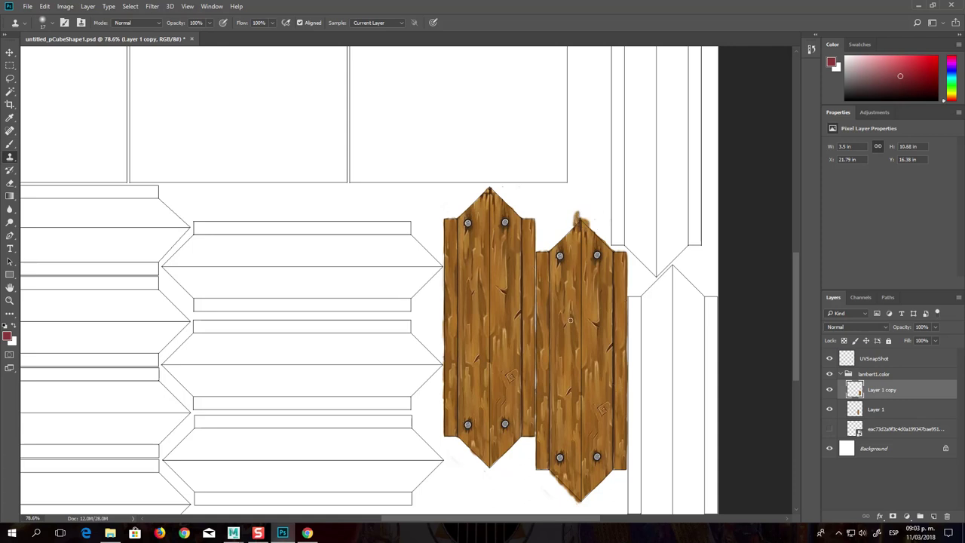
pyautogui.hotkey('ctrl', 'z')
pyautogui.click(11, 53)
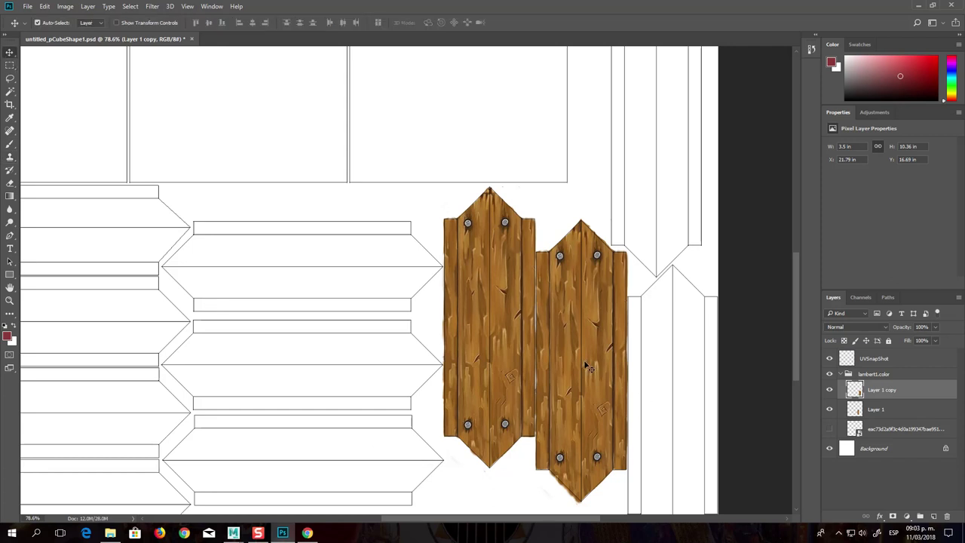
# Duplicate the plank as Layer 1 copy 2, placed lower and right of the second plank at X 25.01 in
pyautogui.moveTo(586, 371); pyautogui.dragTo(676, 417)
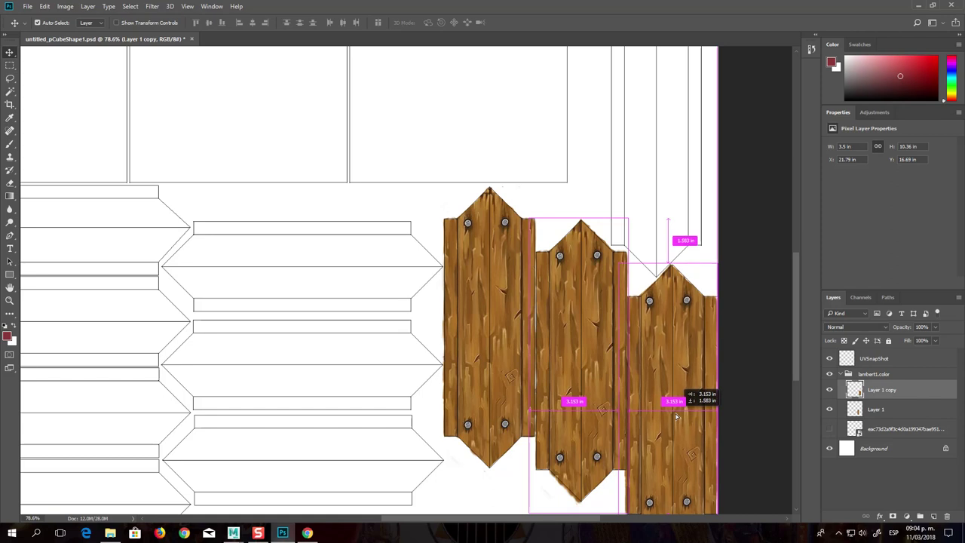
pyautogui.moveTo(676, 417); pyautogui.dragTo(676, 417)
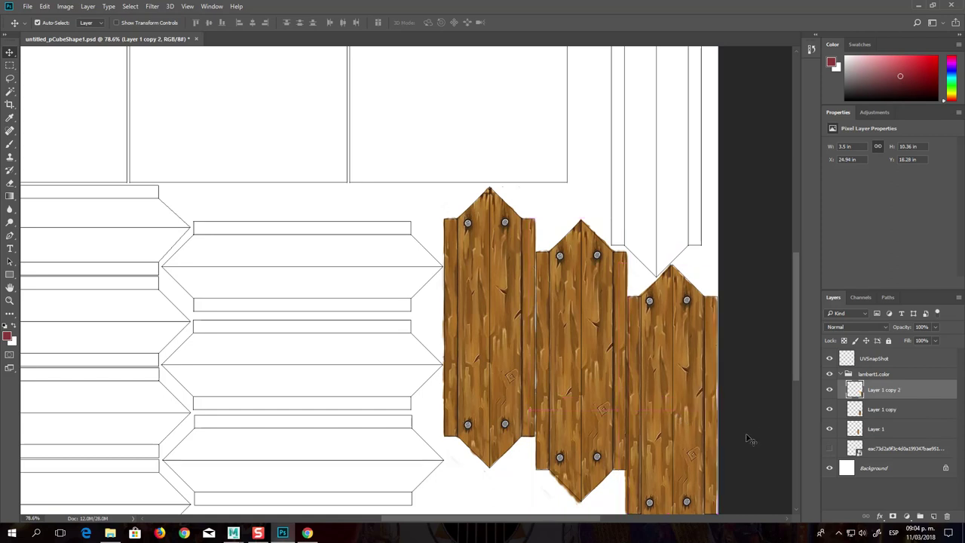
pyautogui.moveTo(796, 368); pyautogui.dragTo(795, 406)
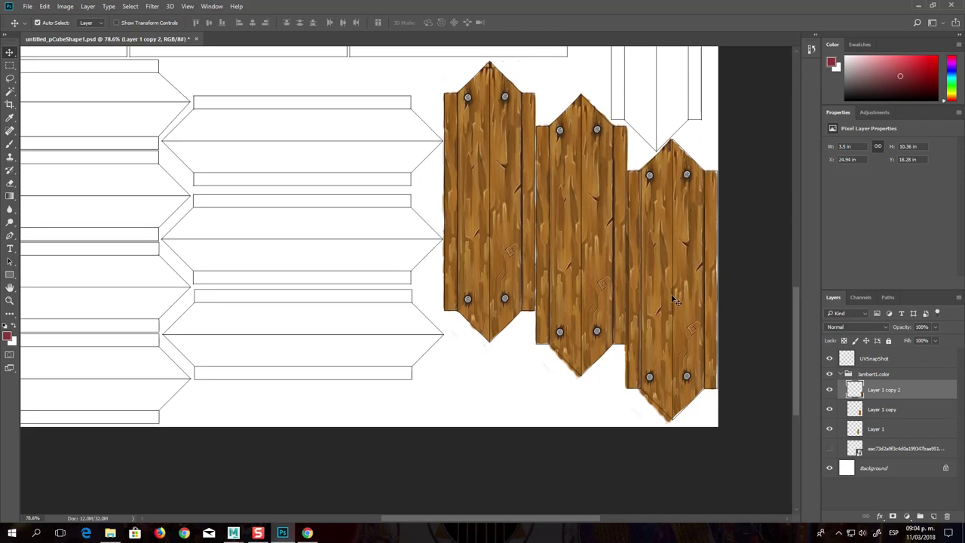
pyautogui.moveTo(673, 299); pyautogui.dragTo(675, 300)
pyautogui.hscroll(-1, 709, 253)
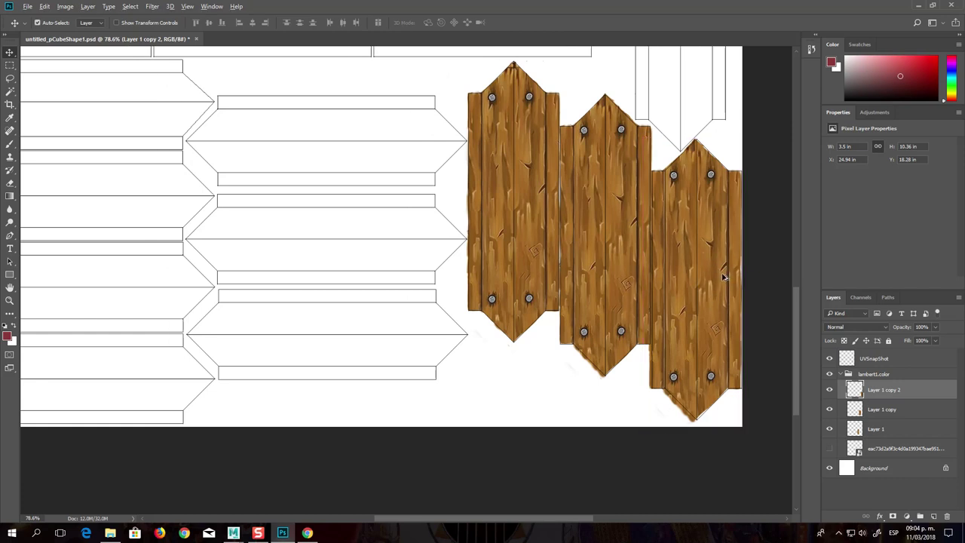
pyautogui.scroll(1, 722, 277)
pyautogui.scroll(1, 724, 277)
pyautogui.scroll(1, 728, 276)
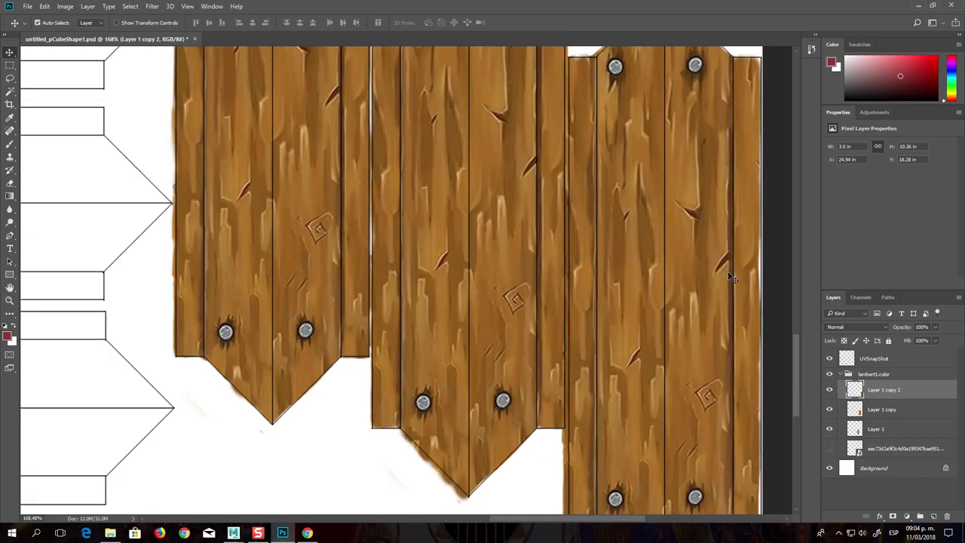
pyautogui.moveTo(668, 302); pyautogui.dragTo(673, 306)
pyautogui.moveTo(800, 360)
pyautogui.mouseDown()
pyautogui.moveTo(795, 303)
pyautogui.moveTo(794, 412)
pyautogui.moveTo(796, 395)
pyautogui.mouseUp()
# Fine-tune the right plank's position and duplicate it upward
pyautogui.moveTo(683, 349); pyautogui.dragTo(683, 333)
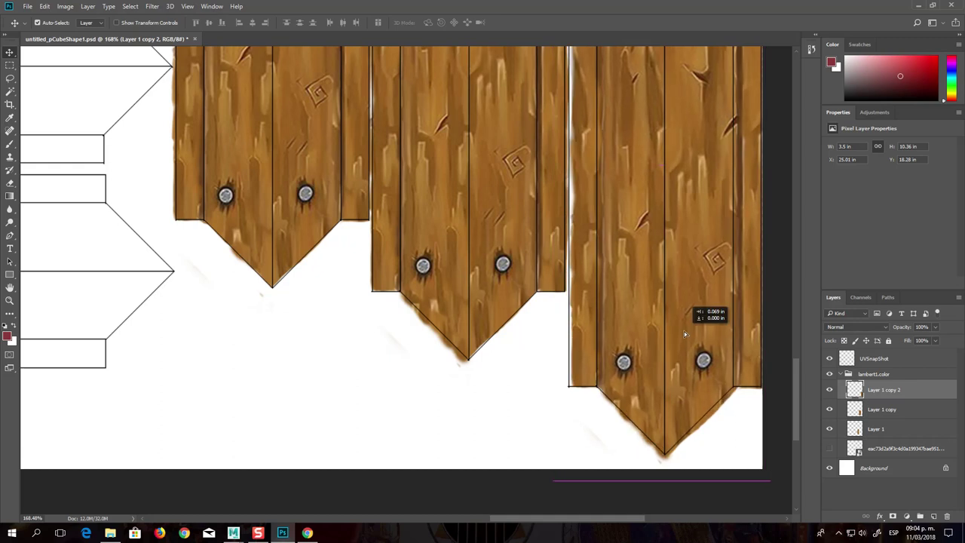
pyautogui.moveTo(684, 331); pyautogui.dragTo(684, 334)
pyautogui.moveTo(793, 388); pyautogui.dragTo(795, 300)
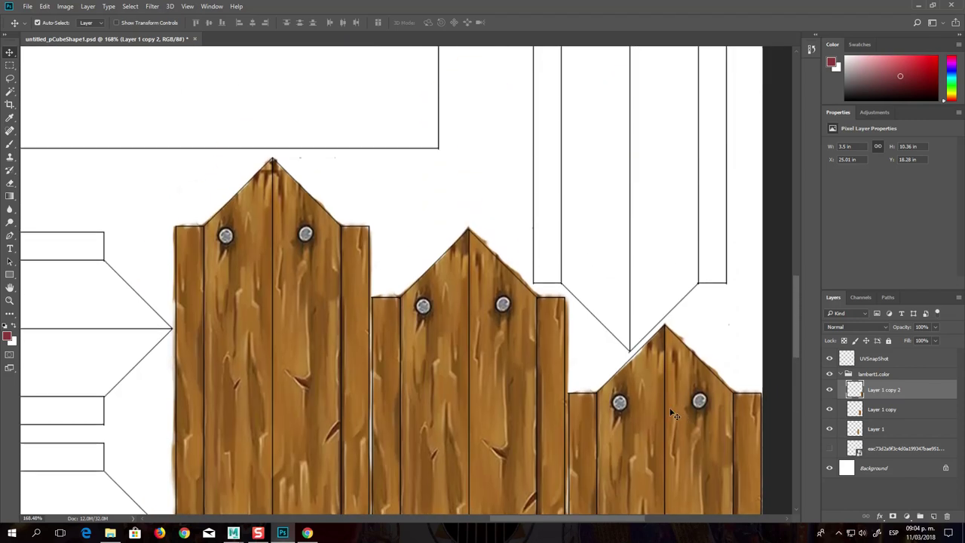
pyautogui.moveTo(669, 454)
pyautogui.keyDown('alt'); pyautogui.mouseDown()
pyautogui.moveTo(643, 193)
pyautogui.moveTo(631, 245)
pyautogui.moveTo(630, 179)
pyautogui.moveTo(630, 214)
pyautogui.moveTo(638, 205)
pyautogui.mouseUp(); pyautogui.keyUp('alt')
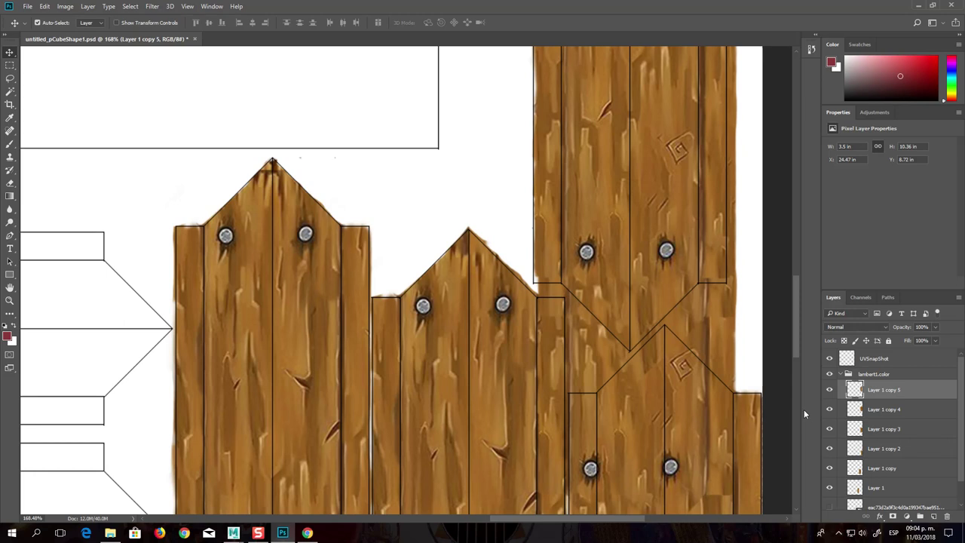
# Move Layer 1 copy 4 up-left into the vertical strip and reposition copy 3 to X 14.85 in
pyautogui.scroll(-3, 804, 413)
pyautogui.scroll(-3, 796, 356)
pyautogui.click(869, 412)
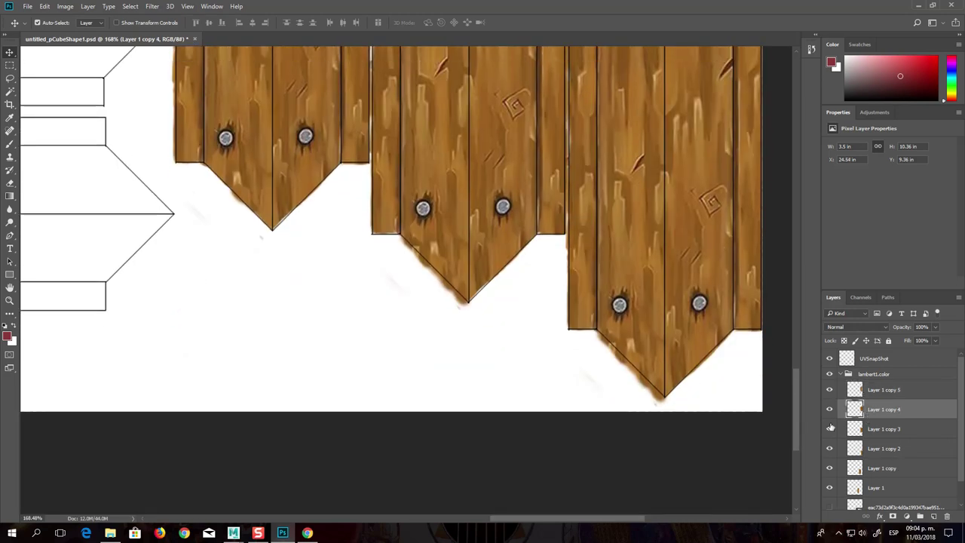
pyautogui.scroll(5, 787, 332)
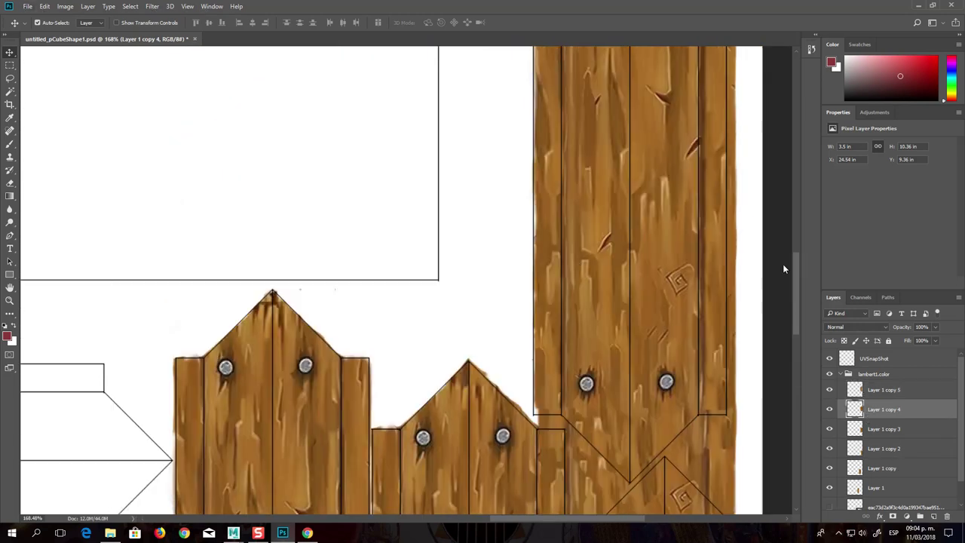
pyautogui.scroll(2, 781, 282)
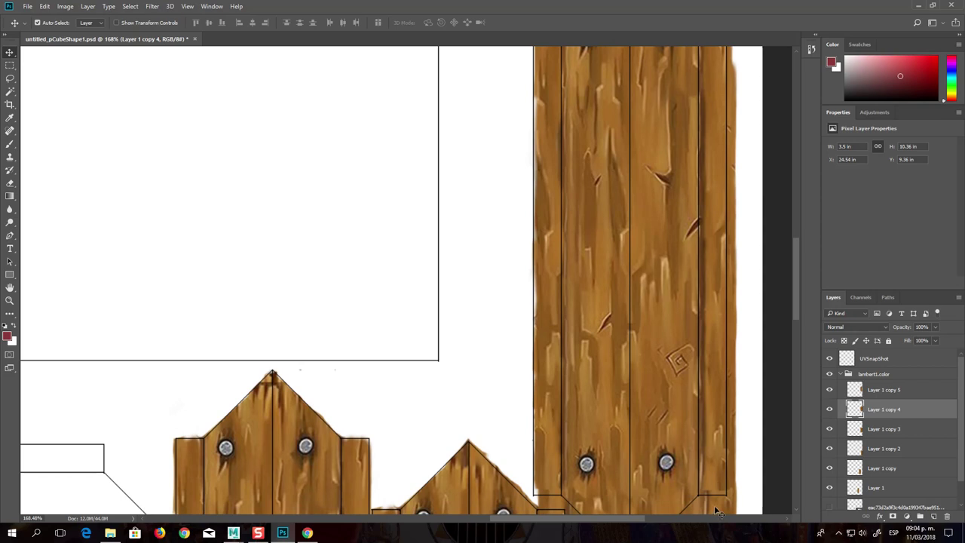
pyautogui.moveTo(717, 482); pyautogui.dragTo(660, 178)
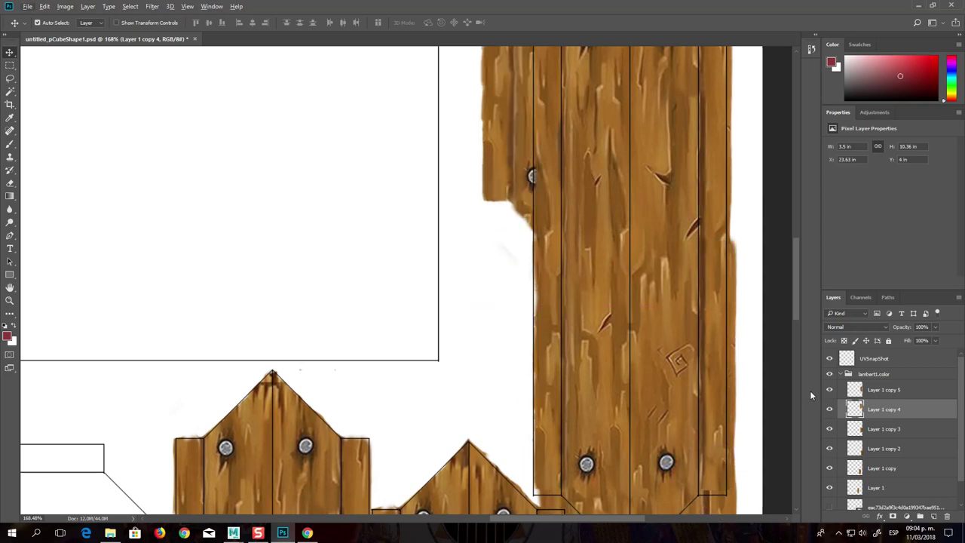
pyautogui.scroll(-10, 794, 316)
pyautogui.moveTo(348, 336)
pyautogui.mouseDown()
pyautogui.moveTo(377, 268)
pyautogui.moveTo(105, 346)
pyautogui.mouseUp()
pyautogui.moveTo(795, 324); pyautogui.dragTo(793, 167)
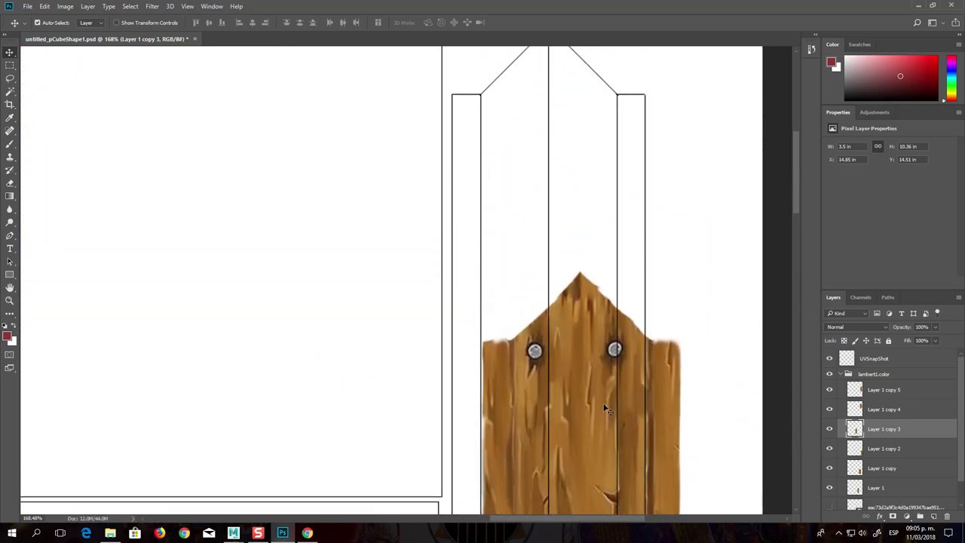
# Stack Layer 1 copy 3 and copy 4 tip to tip, copy 4 at X 23.13 in
pyautogui.click(601, 409)
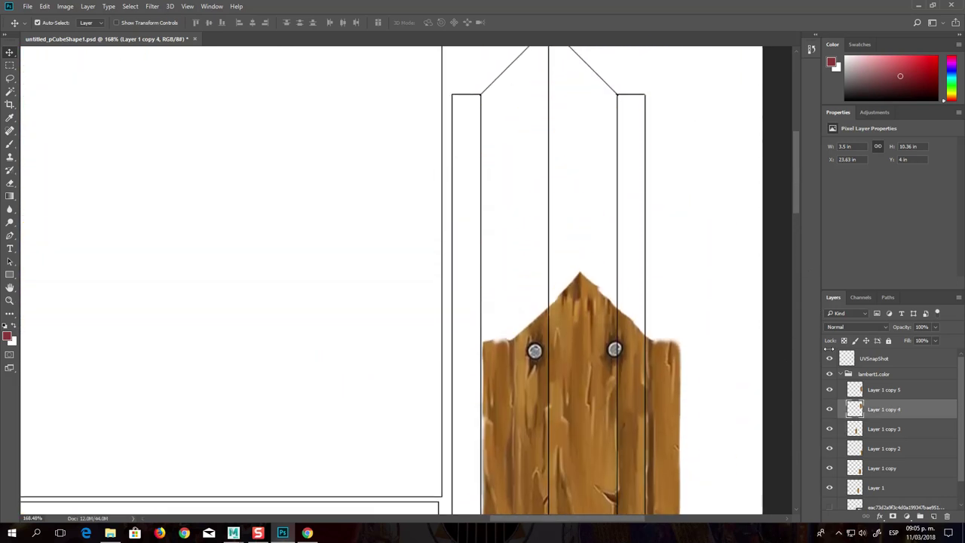
pyautogui.click(876, 430)
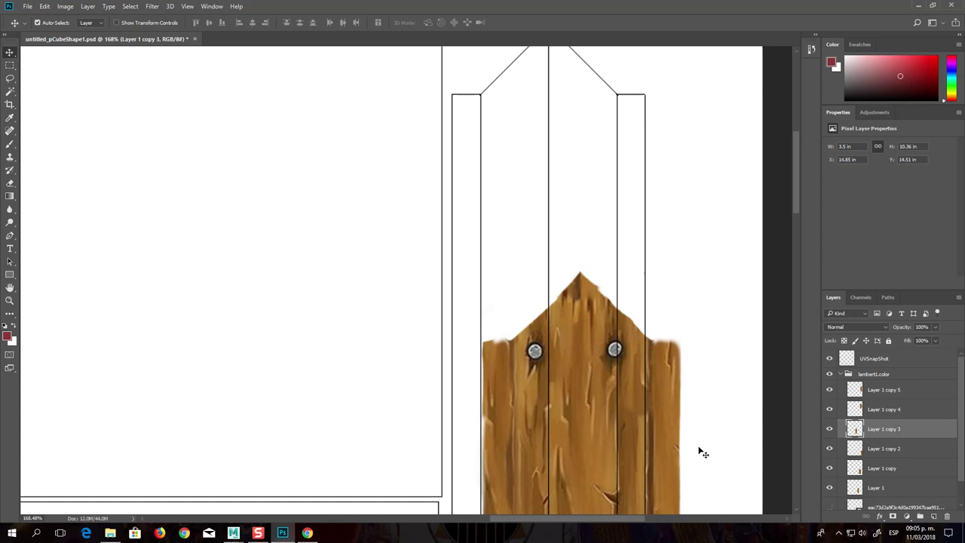
pyautogui.moveTo(591, 417); pyautogui.dragTo(557, 168)
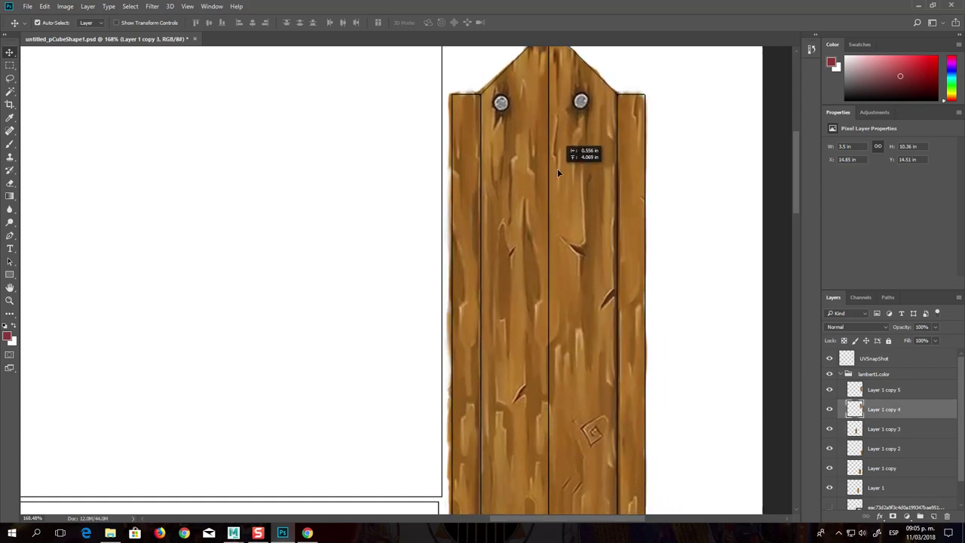
pyautogui.moveTo(572, 265); pyautogui.dragTo(575, 280)
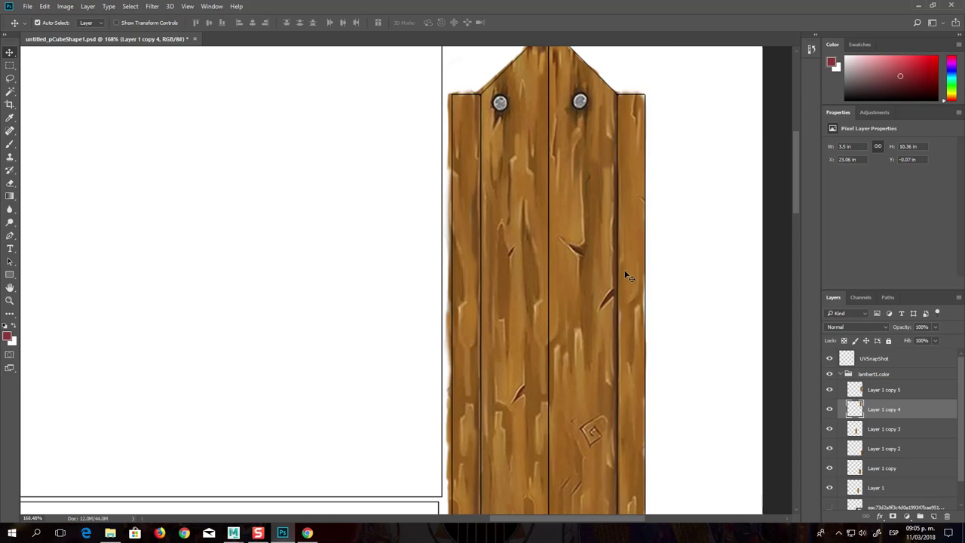
pyautogui.moveTo(796, 196); pyautogui.dragTo(794, 265)
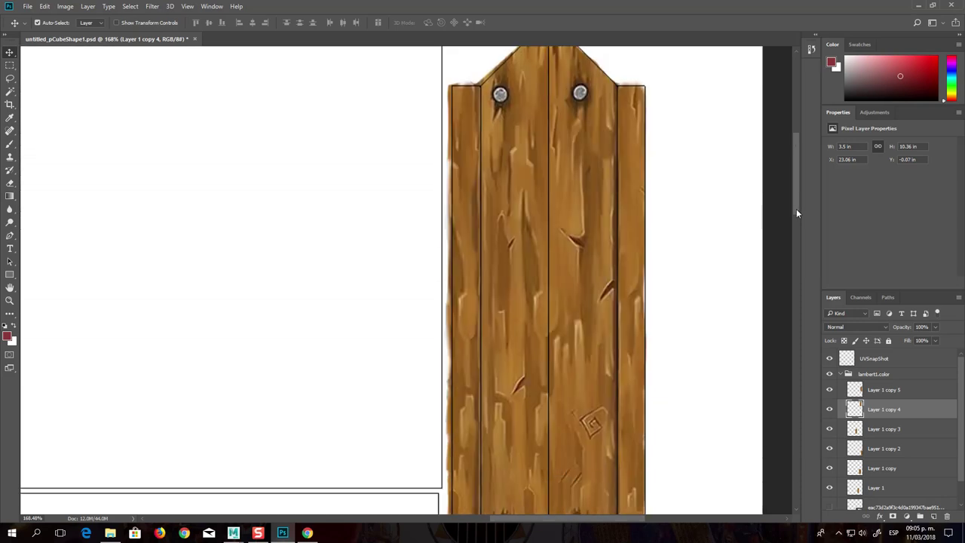
pyautogui.moveTo(580, 191); pyautogui.dragTo(583, 192)
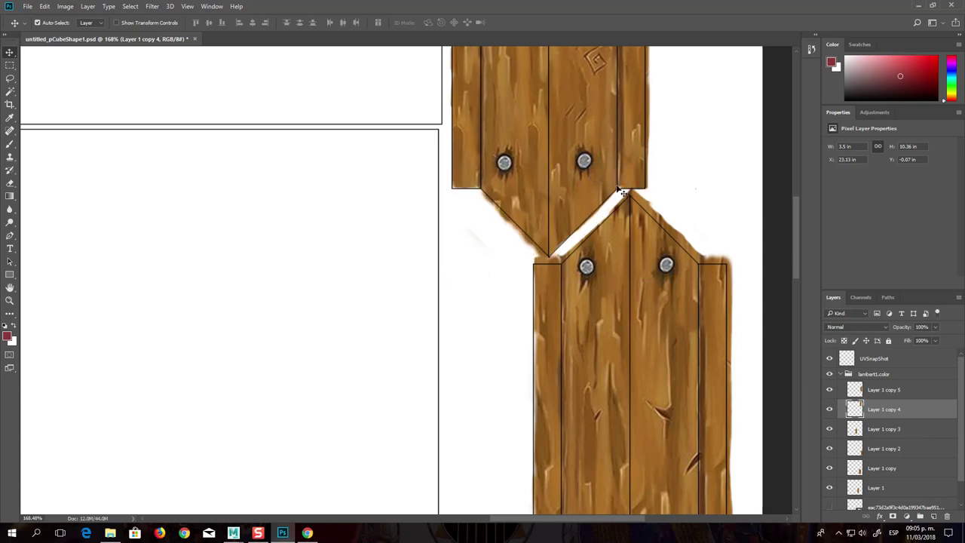
pyautogui.moveTo(791, 267)
pyautogui.mouseDown()
pyautogui.moveTo(791, 169)
pyautogui.moveTo(805, 334)
pyautogui.moveTo(799, 408)
pyautogui.mouseUp()
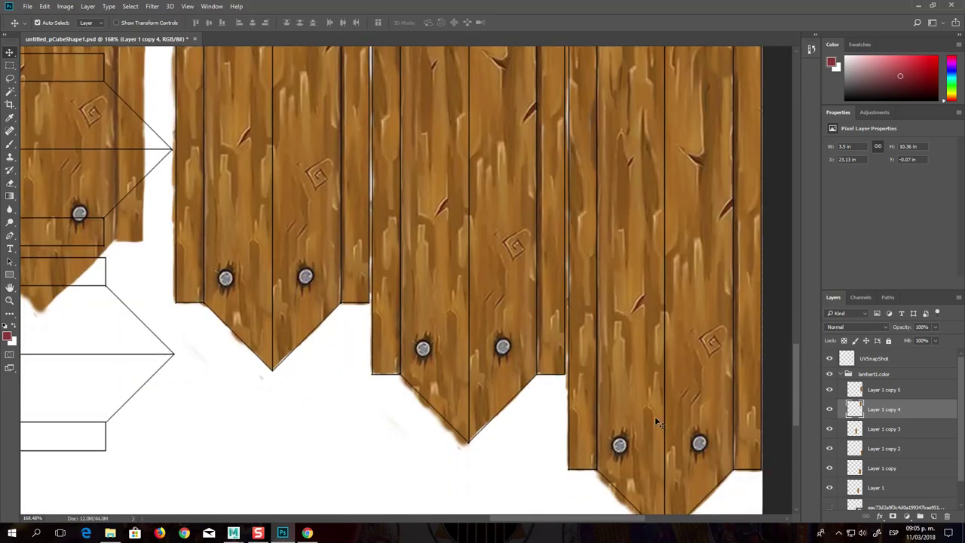
pyautogui.scroll(-2, 655, 417)
pyautogui.scroll(-2, 652, 423)
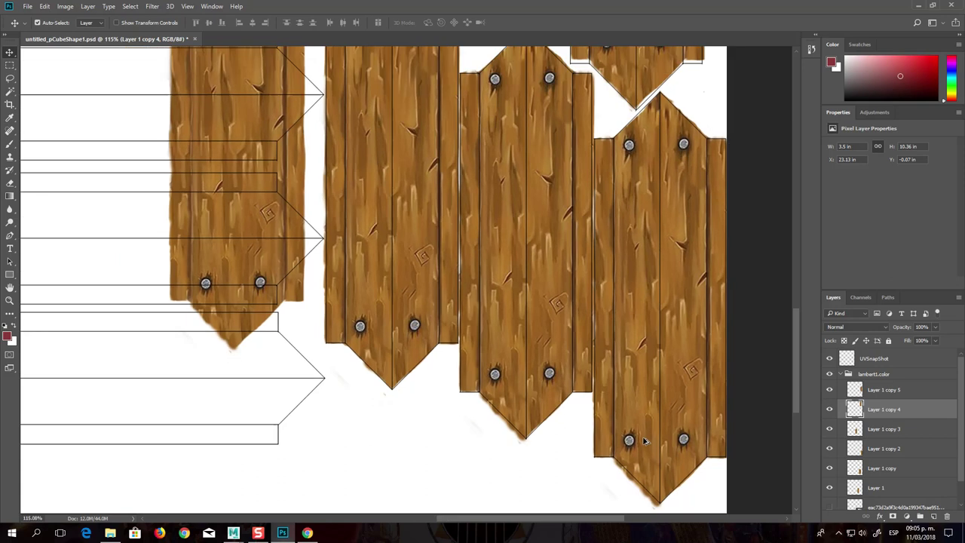
# Rotate Layer 1 copy 3 90° to horizontal and place it at X 8.47 in, Y 16.53 in
pyautogui.scroll(-2, 648, 430)
pyautogui.scroll(-2, 644, 437)
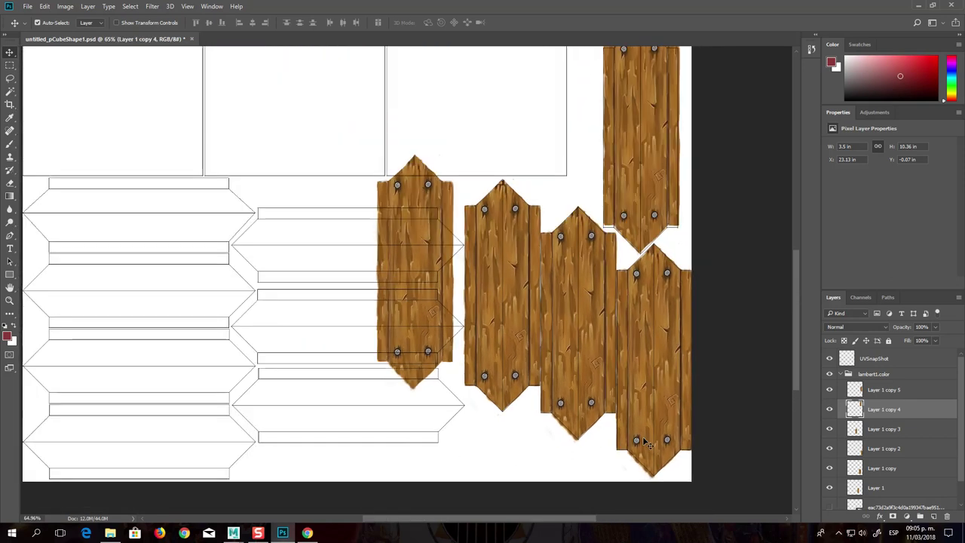
pyautogui.moveTo(427, 198); pyautogui.dragTo(351, 240)
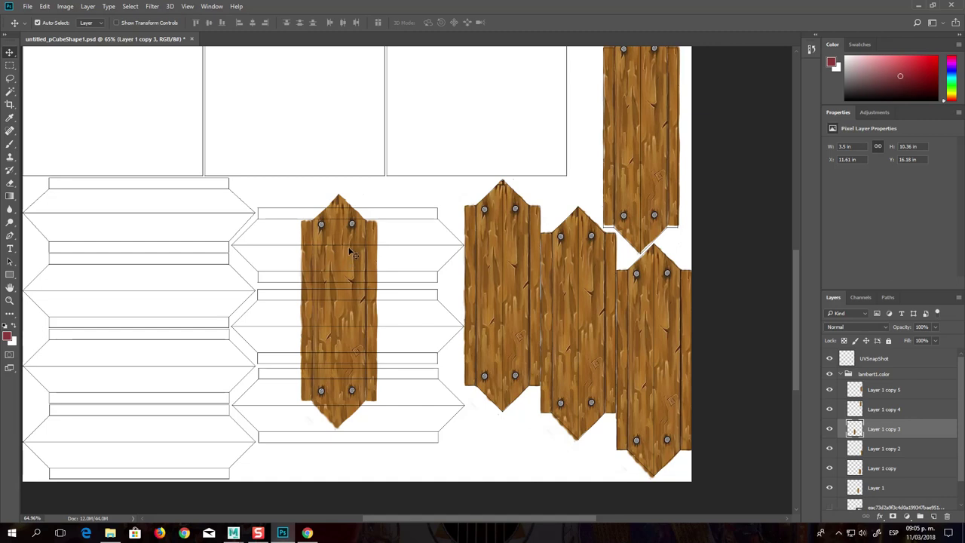
pyautogui.moveTo(346, 264); pyautogui.dragTo(358, 254)
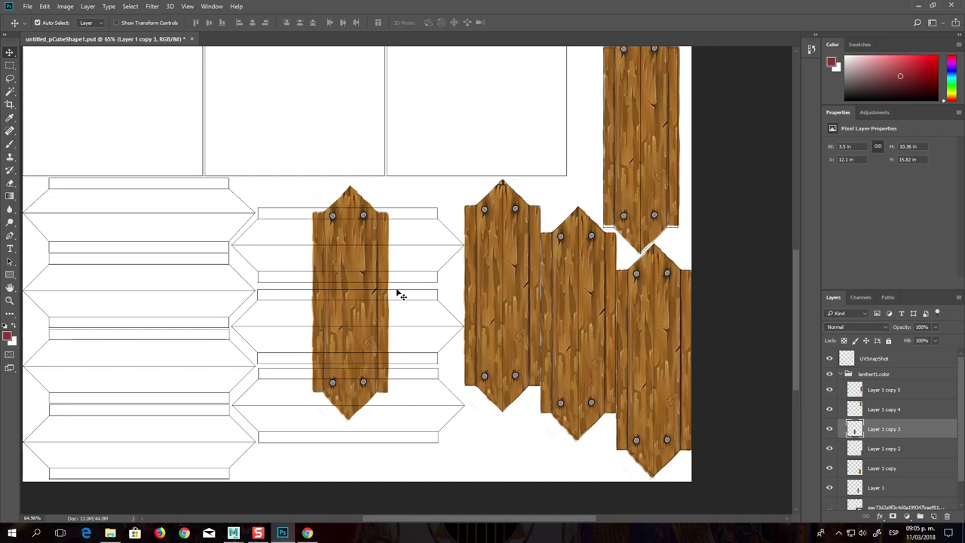
pyautogui.hotkey('ctrl', 't')
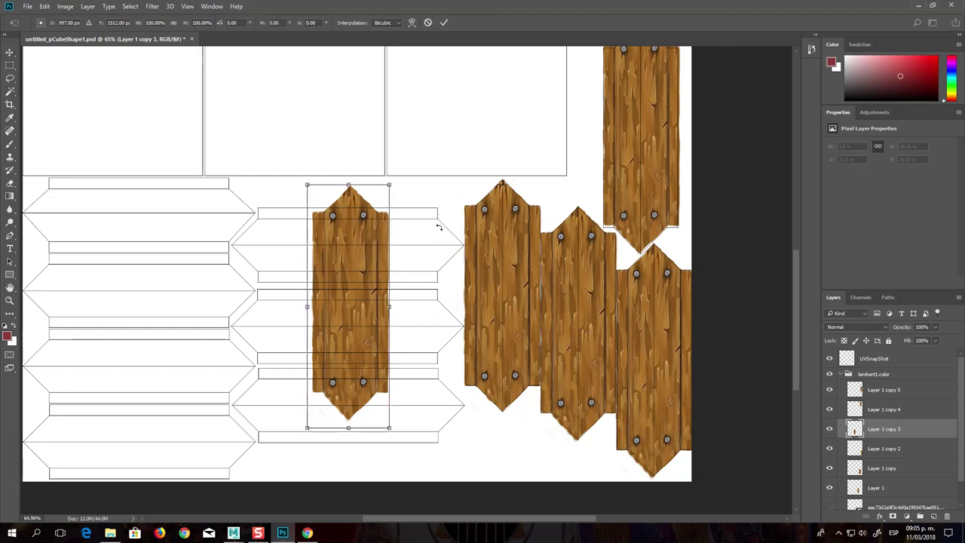
pyautogui.moveTo(433, 185)
pyautogui.mouseDown()
pyautogui.moveTo(486, 325)
pyautogui.moveTo(482, 426)
pyautogui.moveTo(482, 291)
pyautogui.moveTo(450, 192)
pyautogui.moveTo(491, 391)
pyautogui.mouseUp()
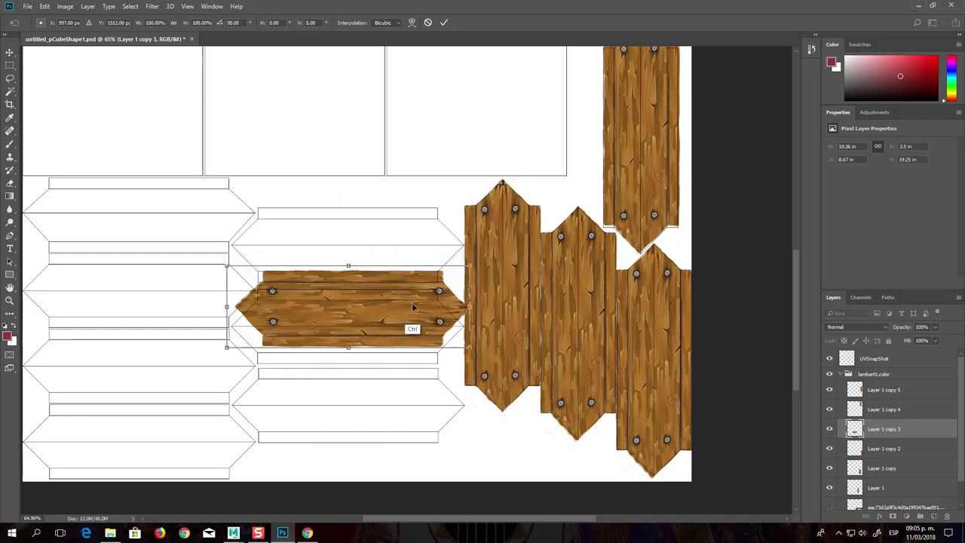
pyautogui.press('Return')
pyautogui.moveTo(414, 309); pyautogui.dragTo(403, 256)
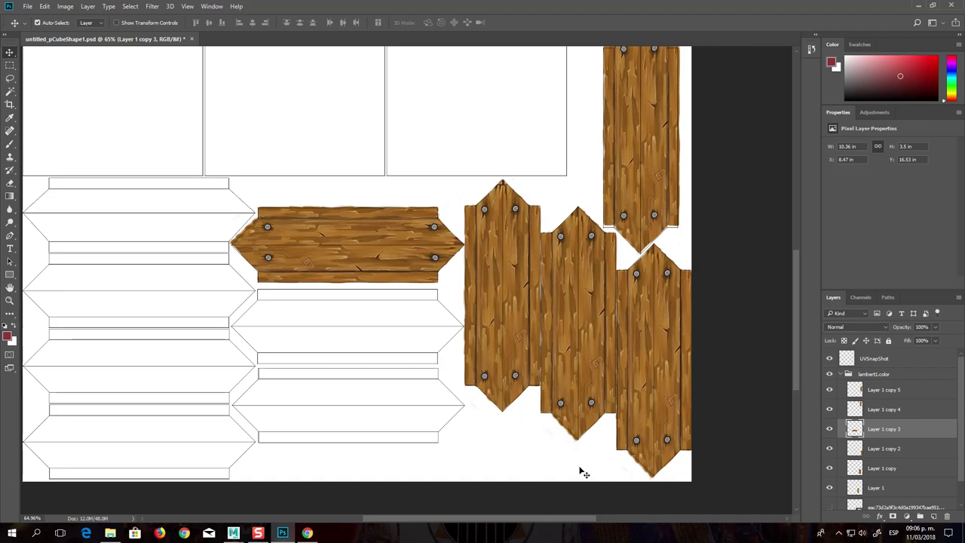
# Make two downward copies of the horizontal plank, aligning Layer 1 copy 7 at X 8.54 in, Y 23.38 in
pyautogui.moveTo(400, 273); pyautogui.dragTo(400, 336)
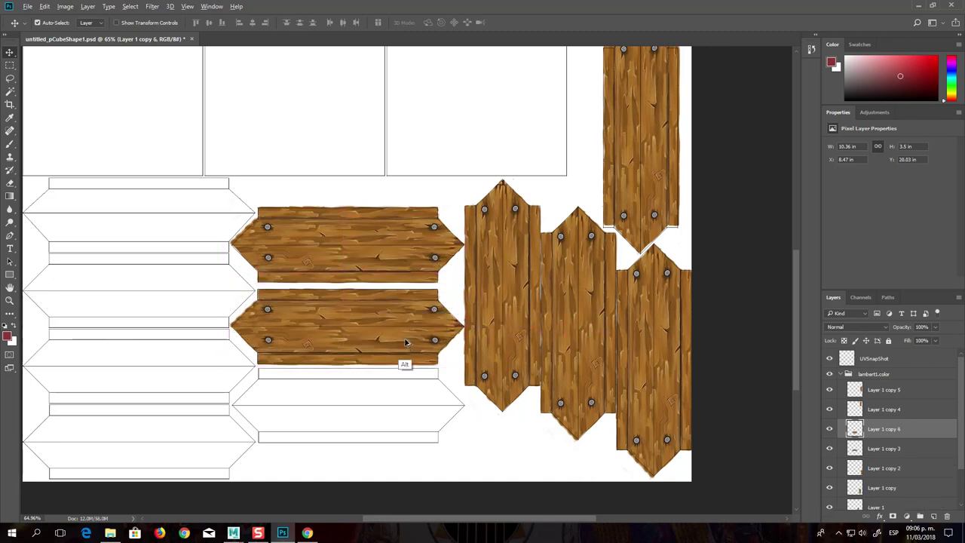
pyautogui.moveTo(400, 336); pyautogui.dragTo(404, 415)
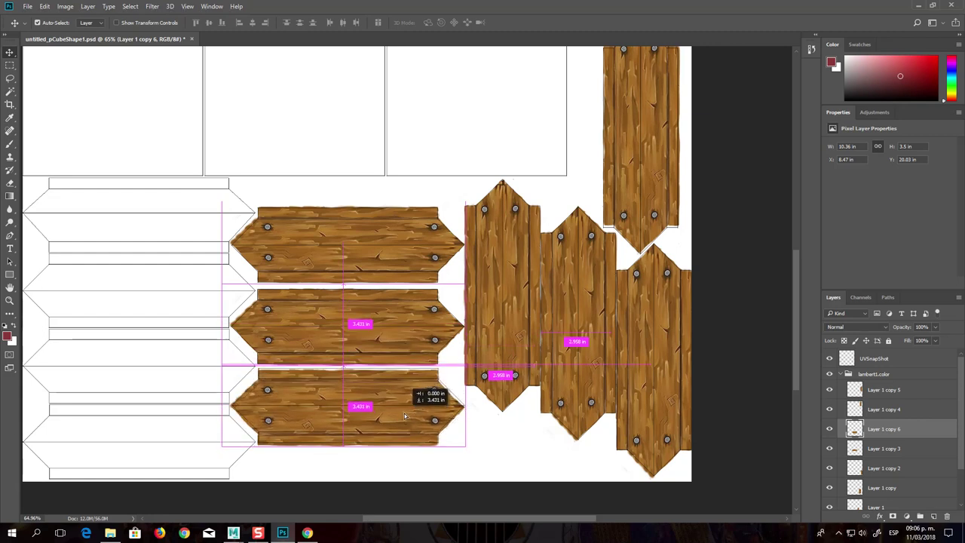
pyautogui.moveTo(405, 415)
pyautogui.mouseDown()
pyautogui.moveTo(401, 407)
pyautogui.moveTo(405, 443)
pyautogui.mouseUp()
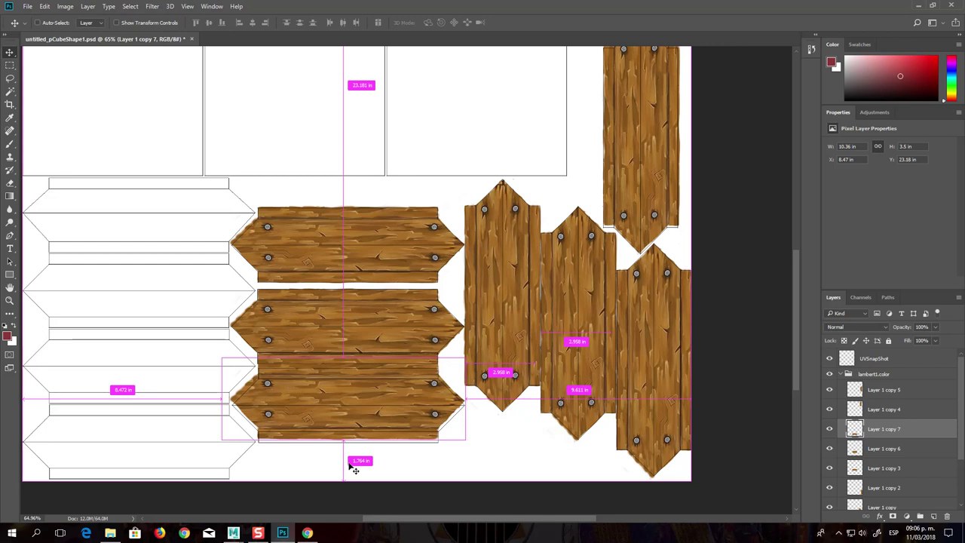
pyautogui.scroll(3, 405, 442)
pyautogui.scroll(3, 419, 432)
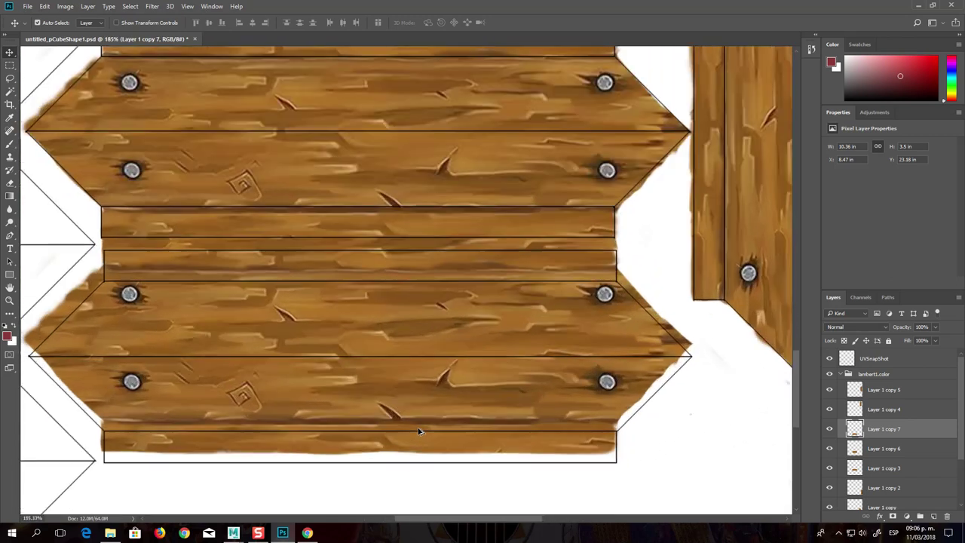
pyautogui.moveTo(454, 349); pyautogui.dragTo(456, 362)
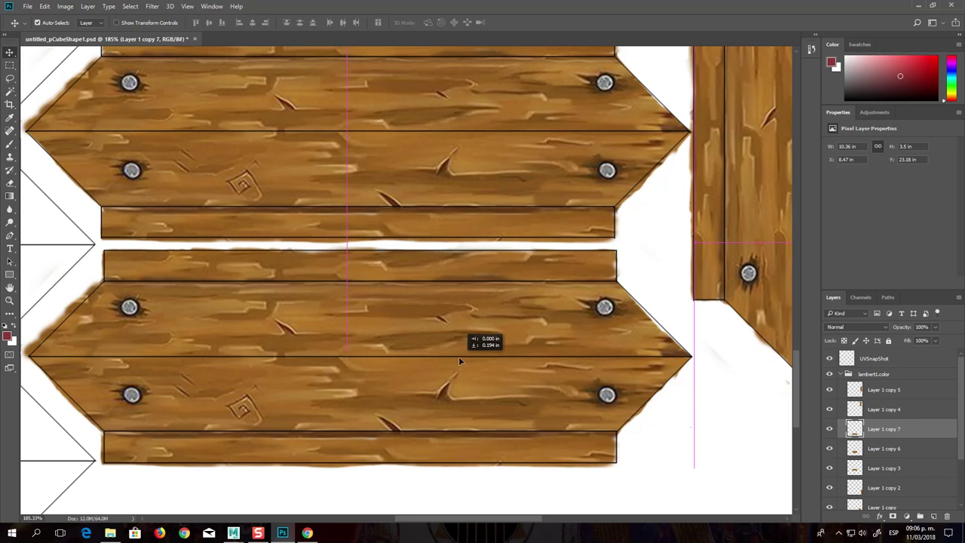
pyautogui.moveTo(456, 361); pyautogui.dragTo(464, 368)
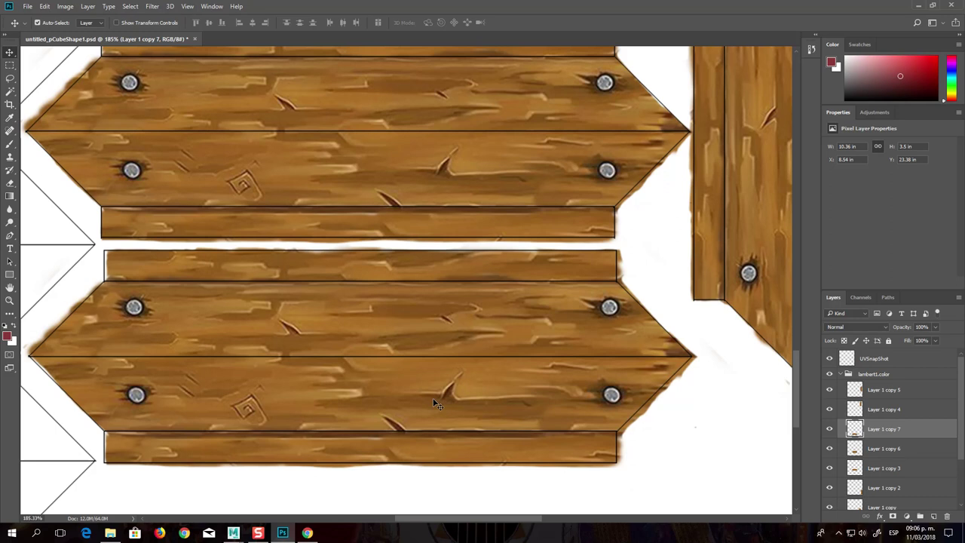
pyautogui.scroll(-1, 434, 351)
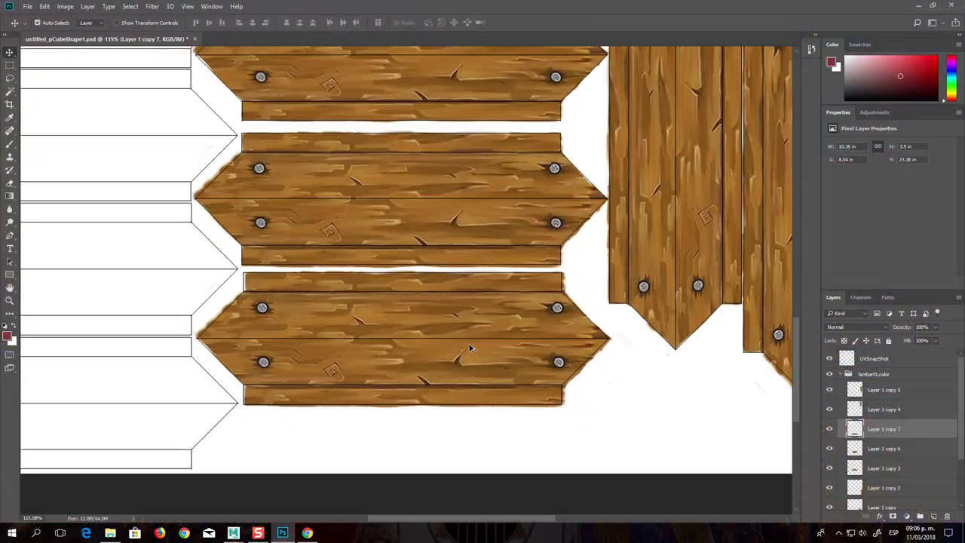
pyautogui.scroll(-2, 470, 348)
pyautogui.scroll(-2, 471, 331)
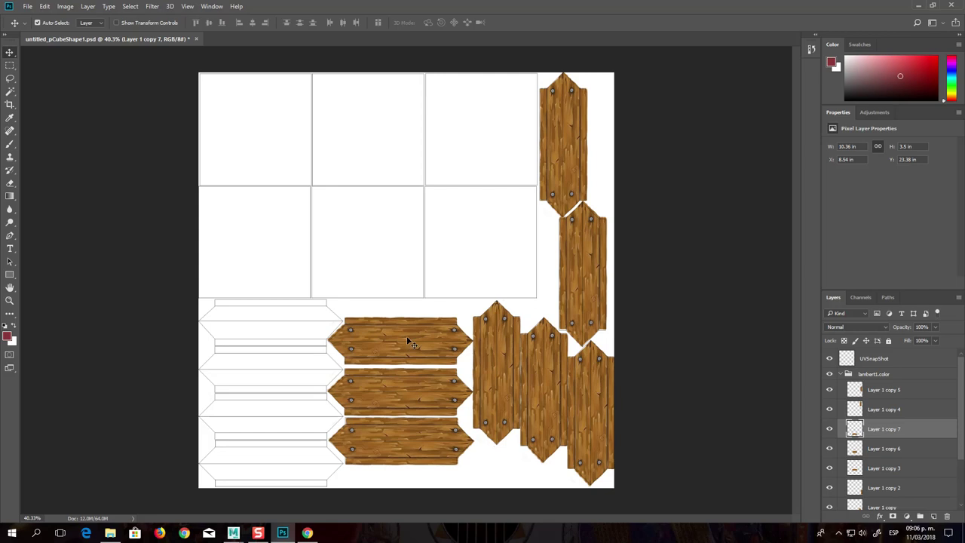
# Duplicate the top plank into the top-left outline and align the copies to it
pyautogui.moveTo(416, 343)
pyautogui.mouseDown()
pyautogui.moveTo(359, 330)
pyautogui.moveTo(287, 330)
pyautogui.mouseUp()
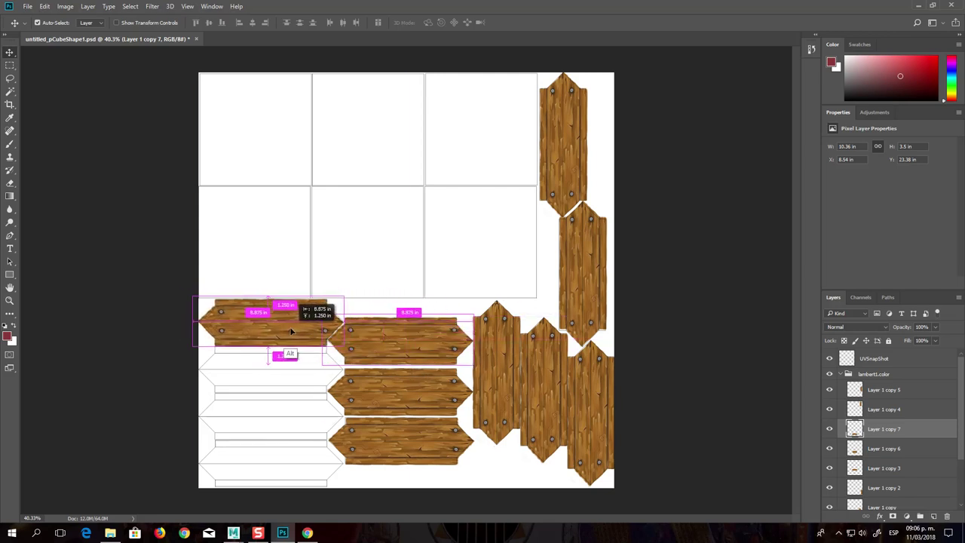
pyautogui.moveTo(287, 329)
pyautogui.mouseDown()
pyautogui.moveTo(299, 335)
pyautogui.moveTo(298, 373)
pyautogui.mouseUp()
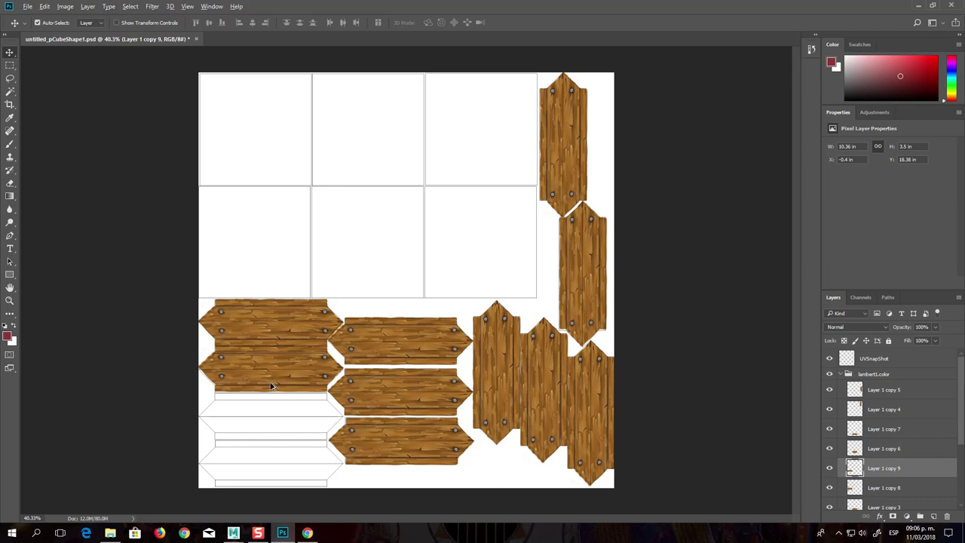
pyautogui.scroll(3, 273, 381)
pyautogui.scroll(3, 265, 387)
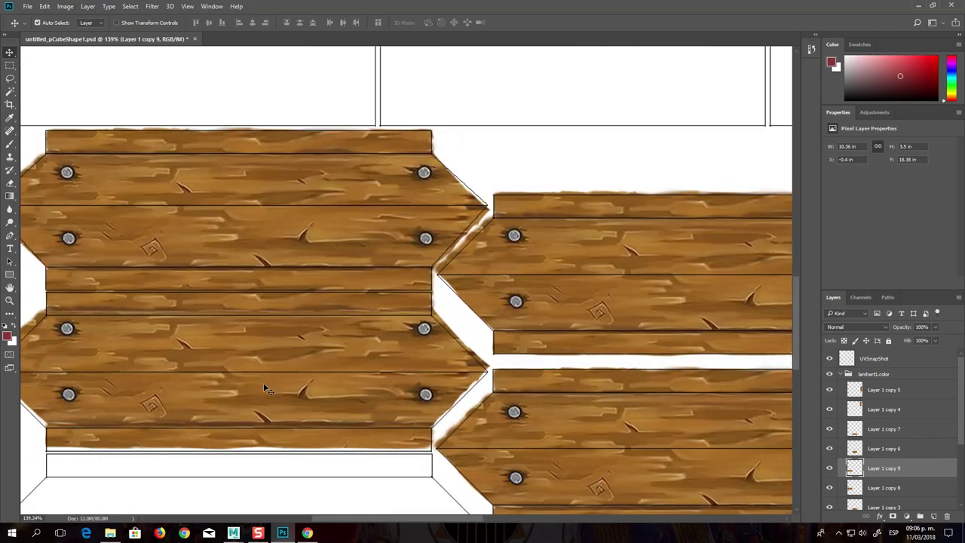
pyautogui.moveTo(342, 349); pyautogui.dragTo(341, 359)
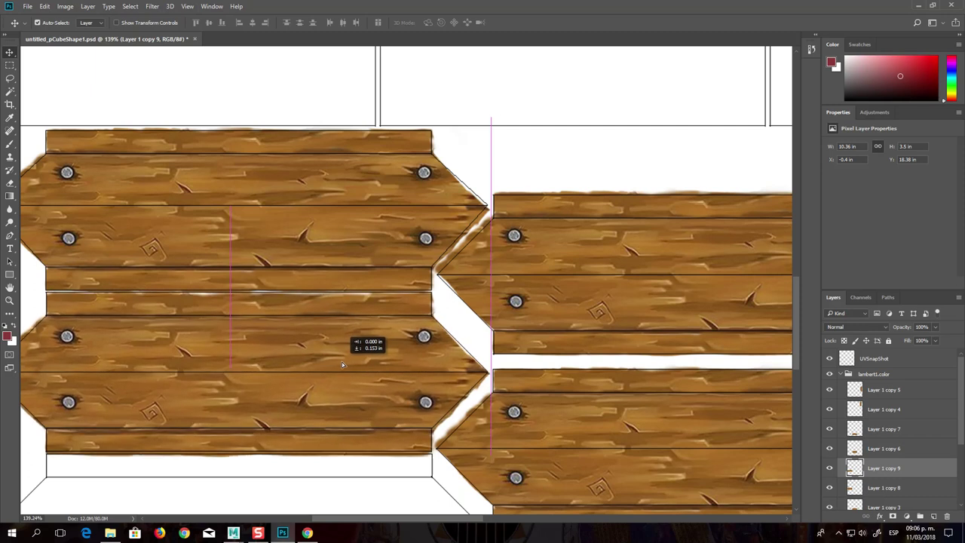
pyautogui.moveTo(341, 360); pyautogui.dragTo(347, 365)
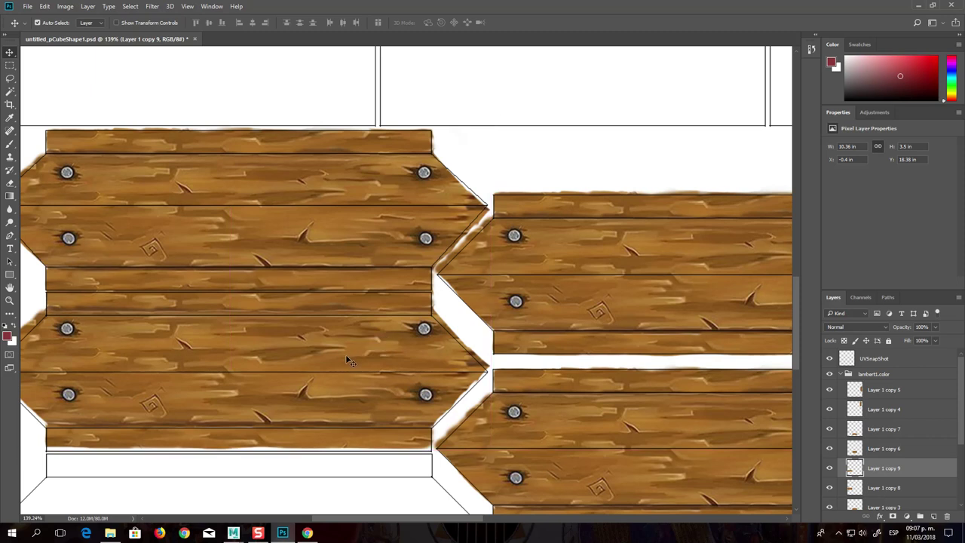
pyautogui.moveTo(346, 365); pyautogui.dragTo(349, 359)
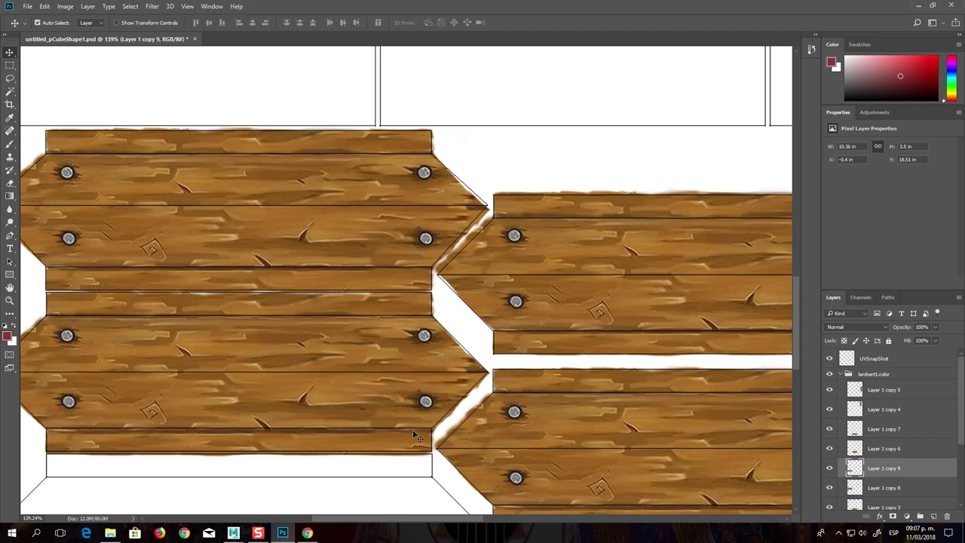
pyautogui.scroll(-3, 412, 436)
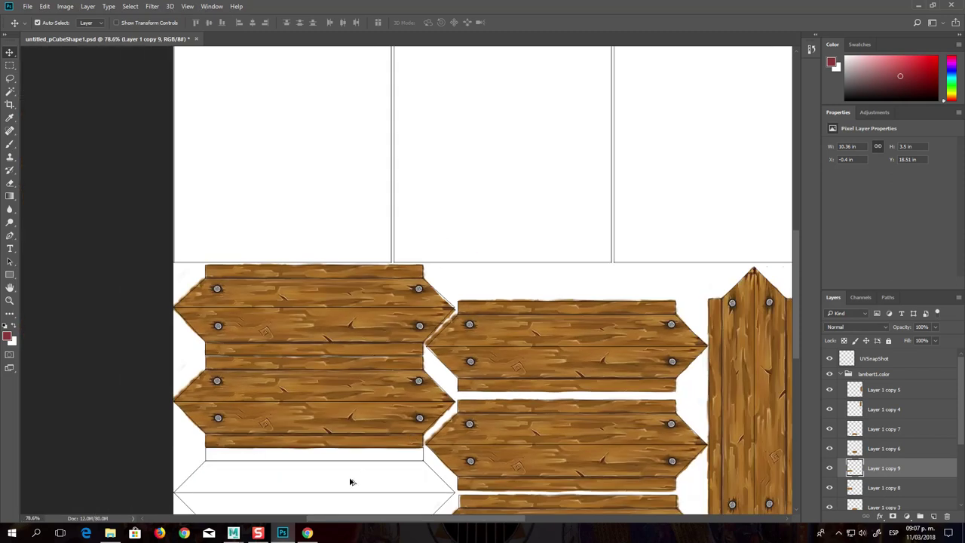
pyautogui.moveTo(313, 519); pyautogui.dragTo(299, 519)
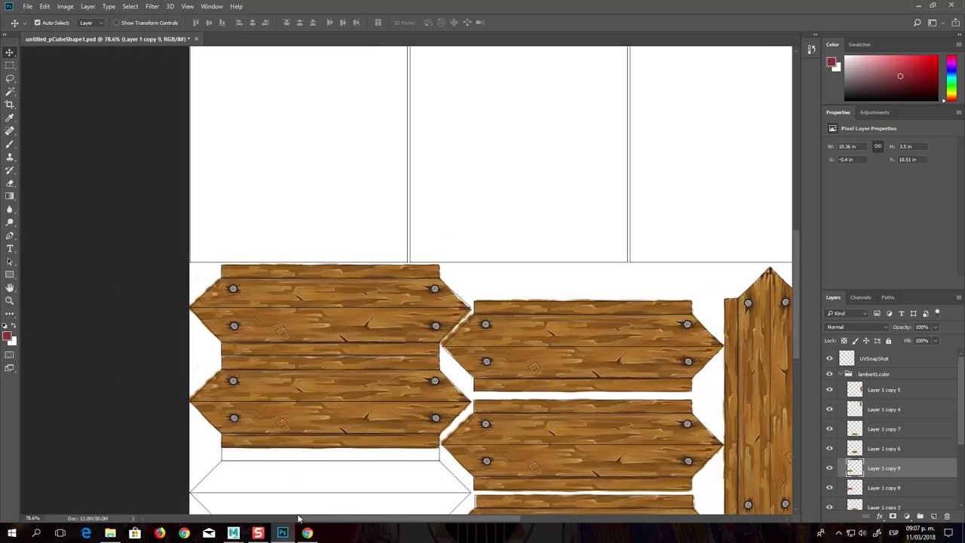
# Nudge the wood planks slightly up onto their outlines
pyautogui.scroll(2, 309, 497)
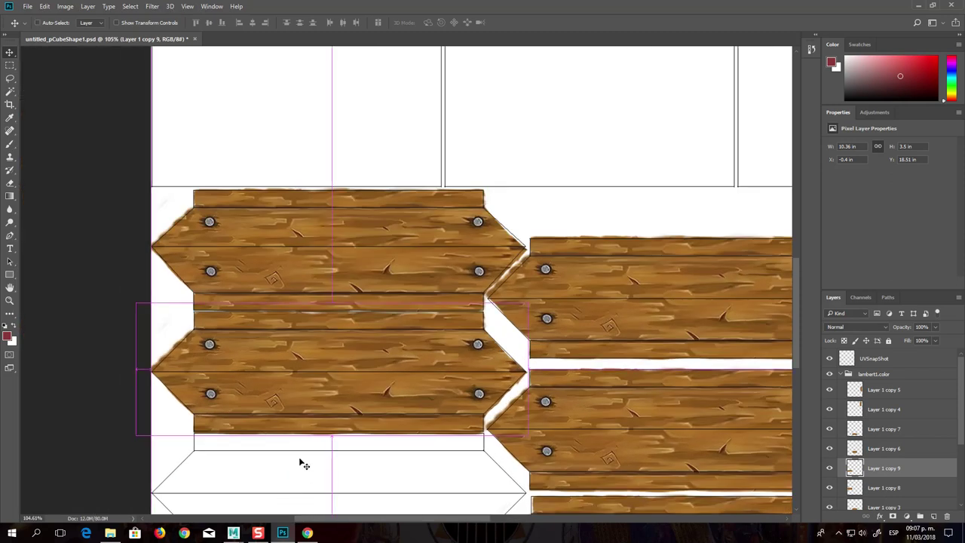
pyautogui.hscroll(-2, 301, 461)
pyautogui.scroll(3, 302, 461)
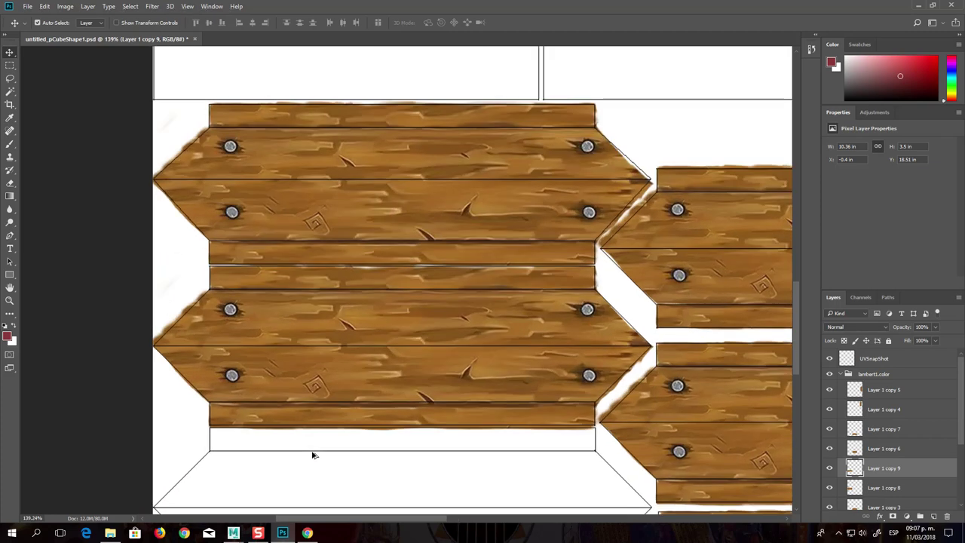
pyautogui.scroll(1, 312, 454)
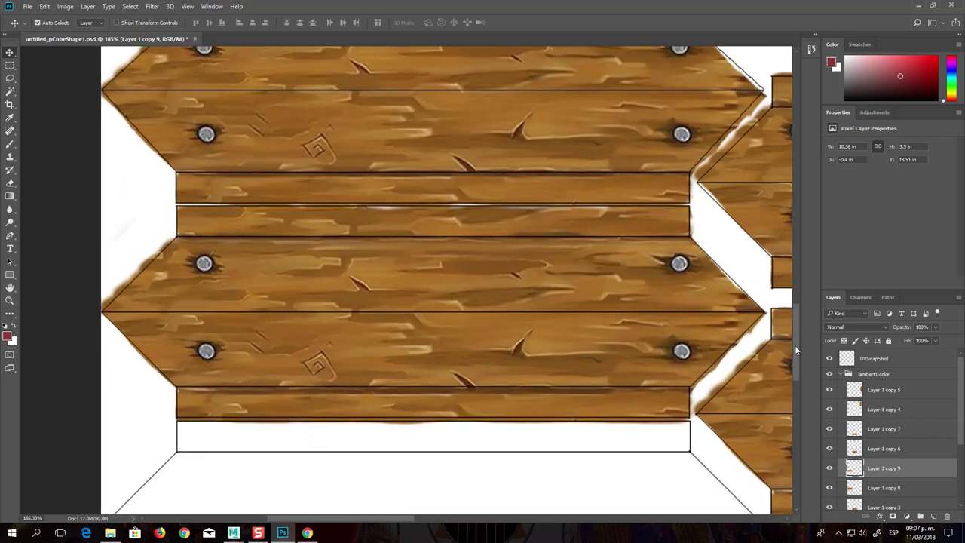
pyautogui.moveTo(793, 346); pyautogui.dragTo(784, 379)
pyautogui.moveTo(581, 113); pyautogui.dragTo(581, 107)
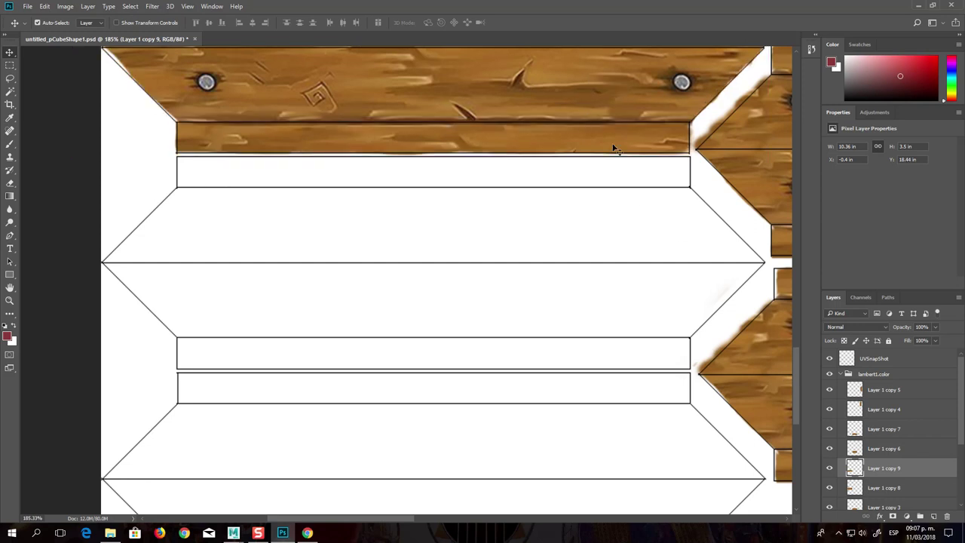
pyautogui.moveTo(794, 372)
pyautogui.mouseDown()
pyautogui.moveTo(797, 320)
pyautogui.moveTo(793, 337)
pyautogui.mouseUp()
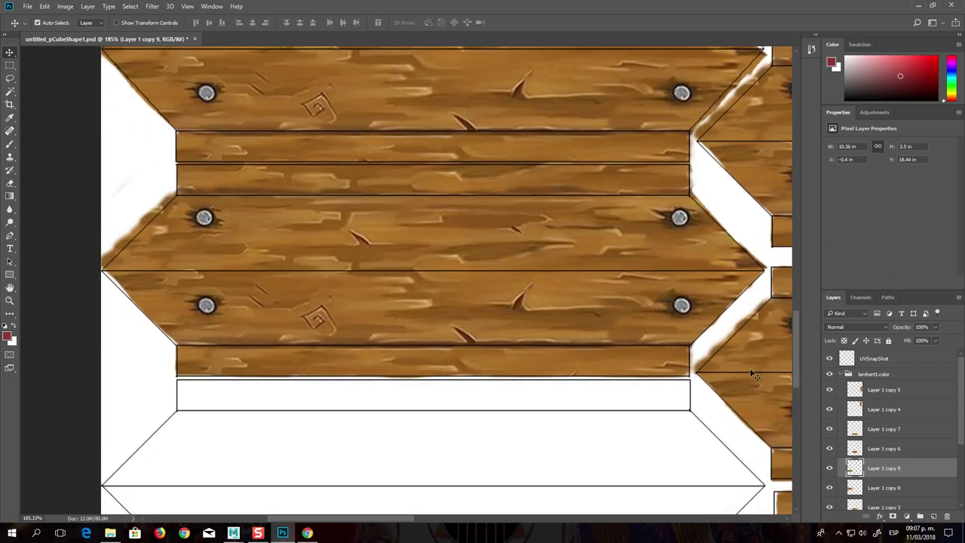
pyautogui.moveTo(796, 352); pyautogui.dragTo(800, 383)
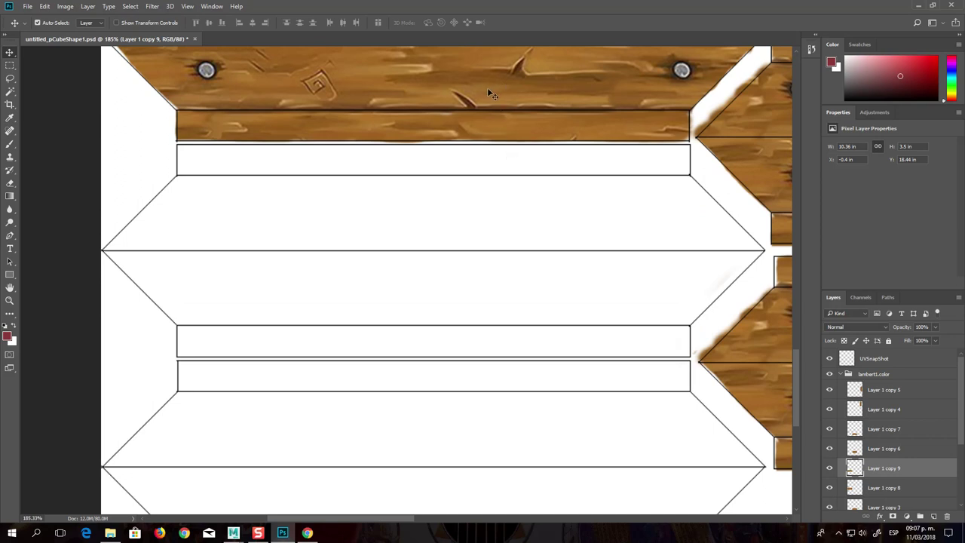
# Duplicate the planks down into the next empty outlines and nudge them up to fit
pyautogui.moveTo(487, 88)
pyautogui.mouseDown()
pyautogui.moveTo(489, 304)
pyautogui.moveTo(498, 307)
pyautogui.mouseUp()
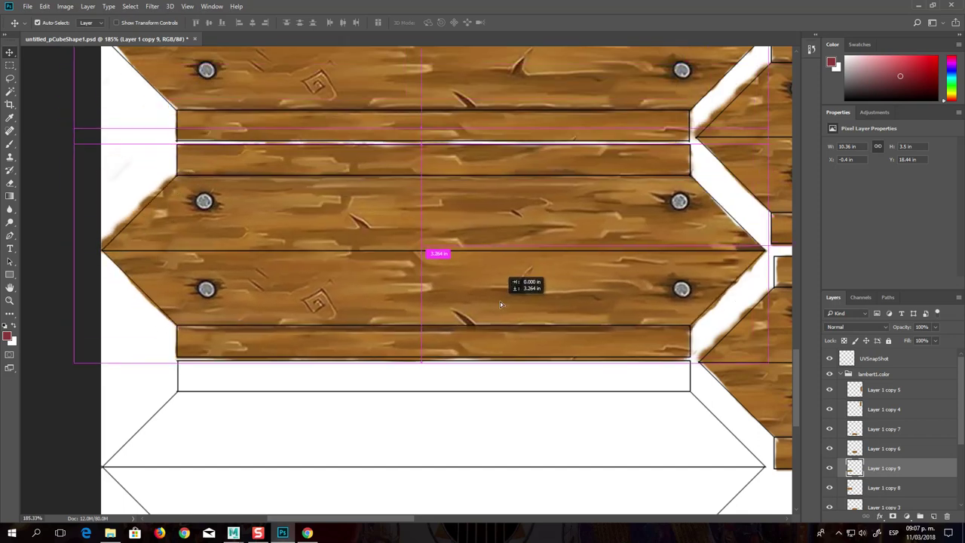
pyautogui.moveTo(499, 306); pyautogui.dragTo(499, 306)
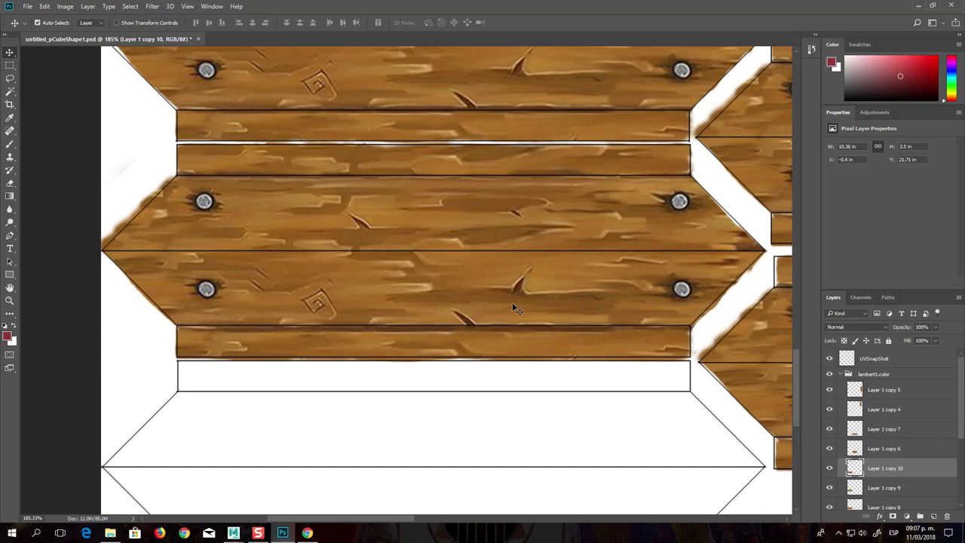
pyautogui.moveTo(794, 382); pyautogui.dragTo(796, 413)
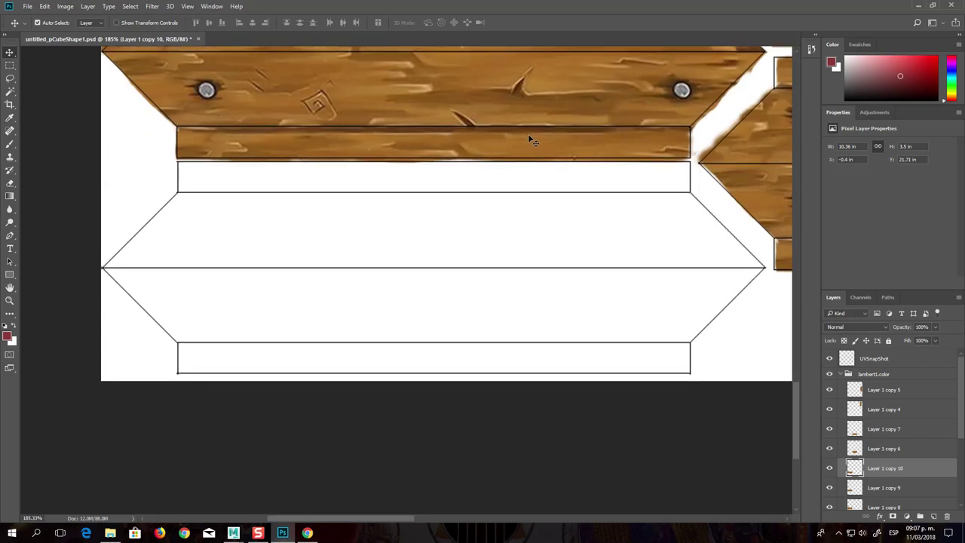
pyautogui.scroll(5, 525, 139)
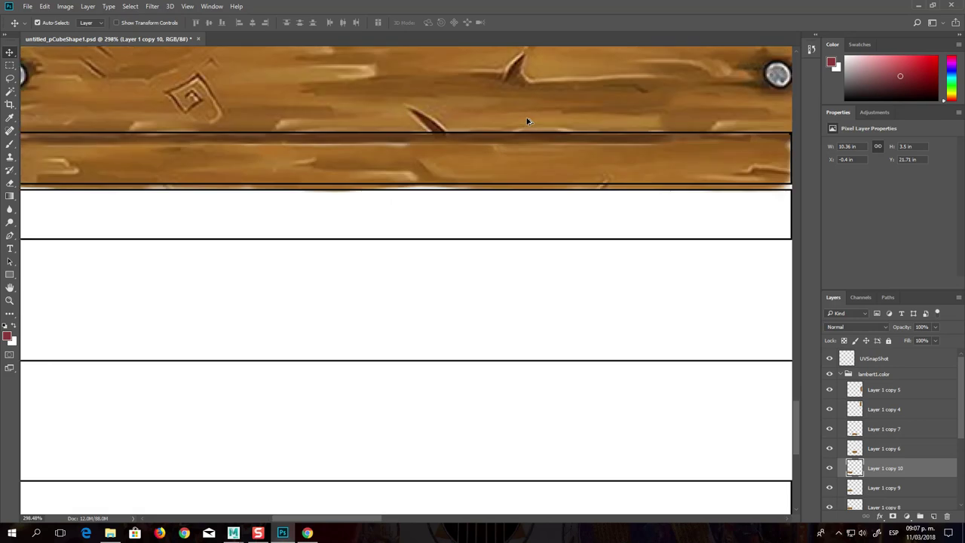
pyautogui.moveTo(543, 170); pyautogui.dragTo(542, 165)
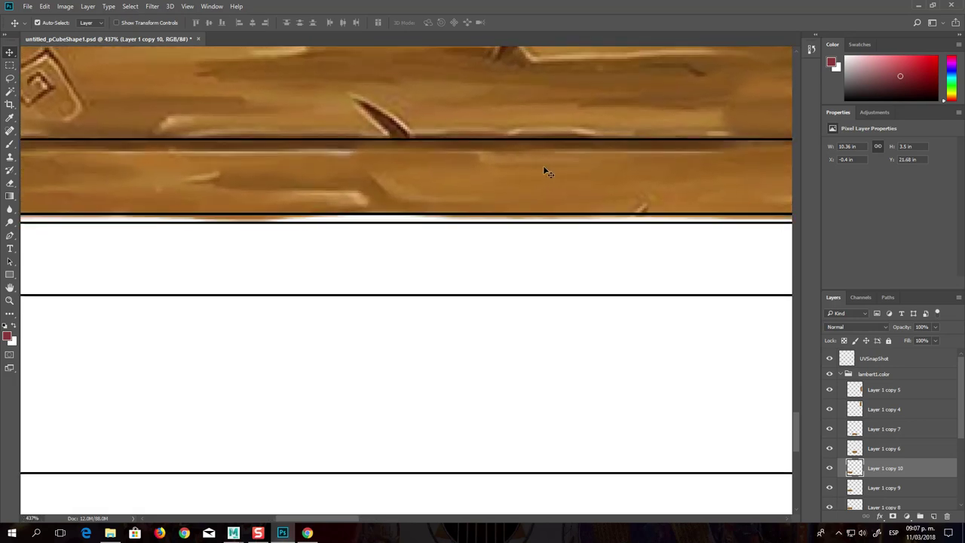
pyautogui.scroll(-2, 543, 165)
pyautogui.scroll(-3, 531, 226)
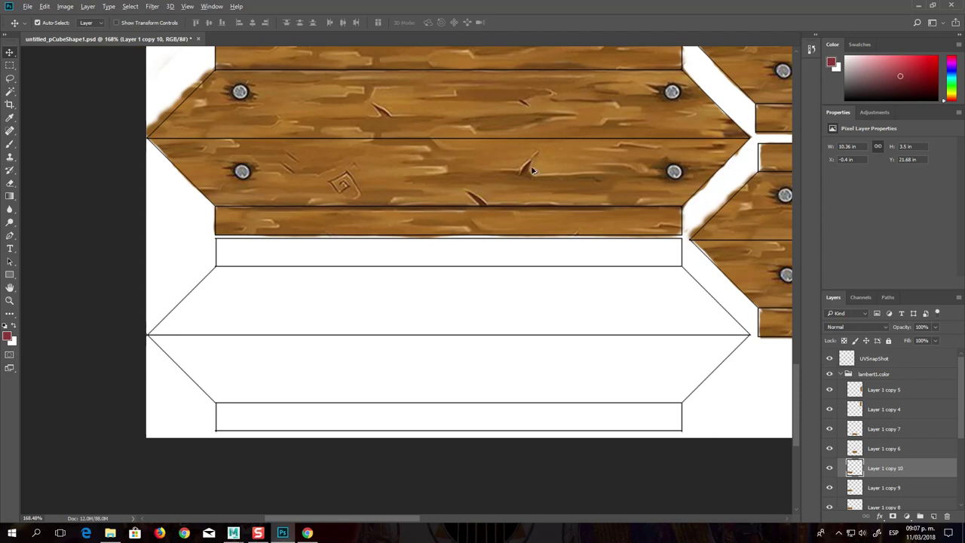
# Fill the last empty outlines with plank copies, closing the gap, then zoom out
pyautogui.moveTo(529, 197); pyautogui.dragTo(534, 369)
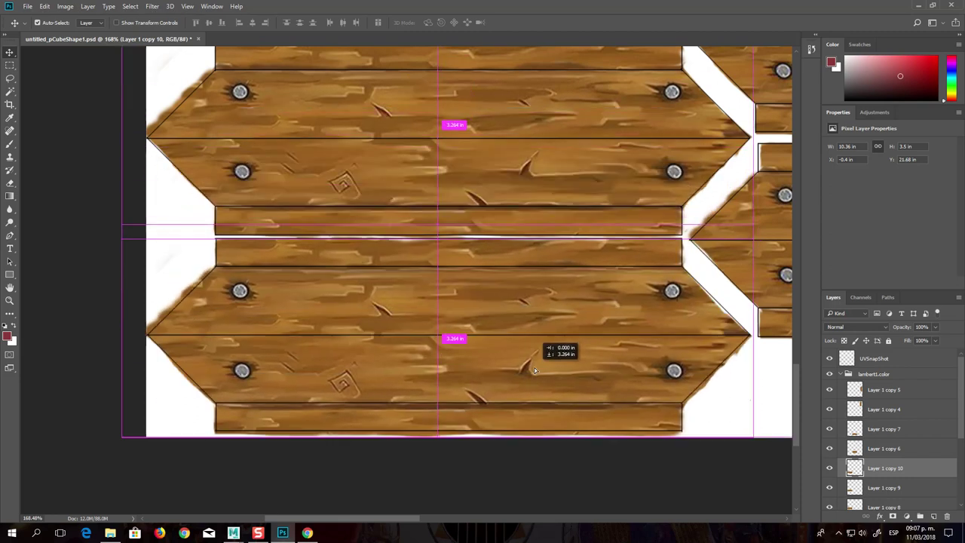
pyautogui.moveTo(534, 369); pyautogui.dragTo(536, 371)
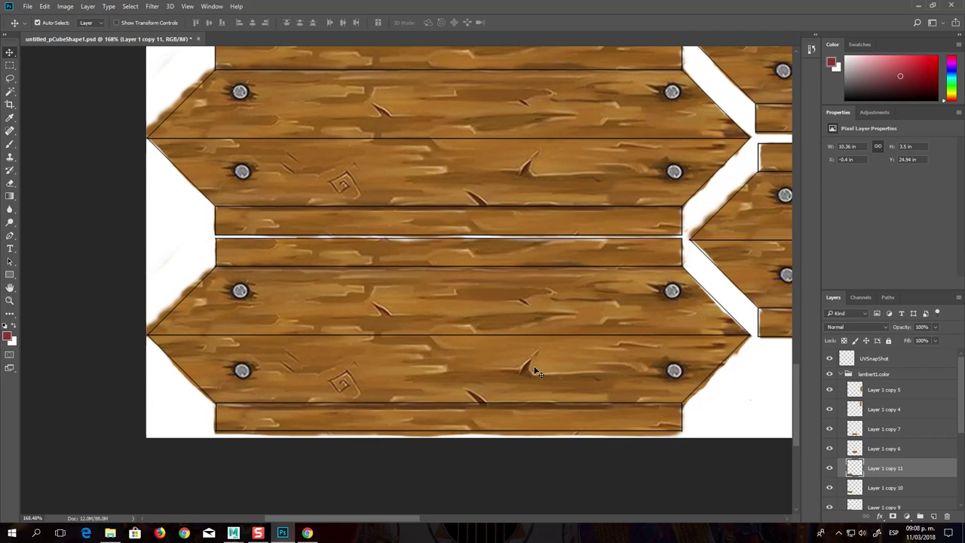
pyautogui.scroll(1, 534, 371)
pyautogui.scroll(2, 535, 371)
pyautogui.scroll(2, 480, 386)
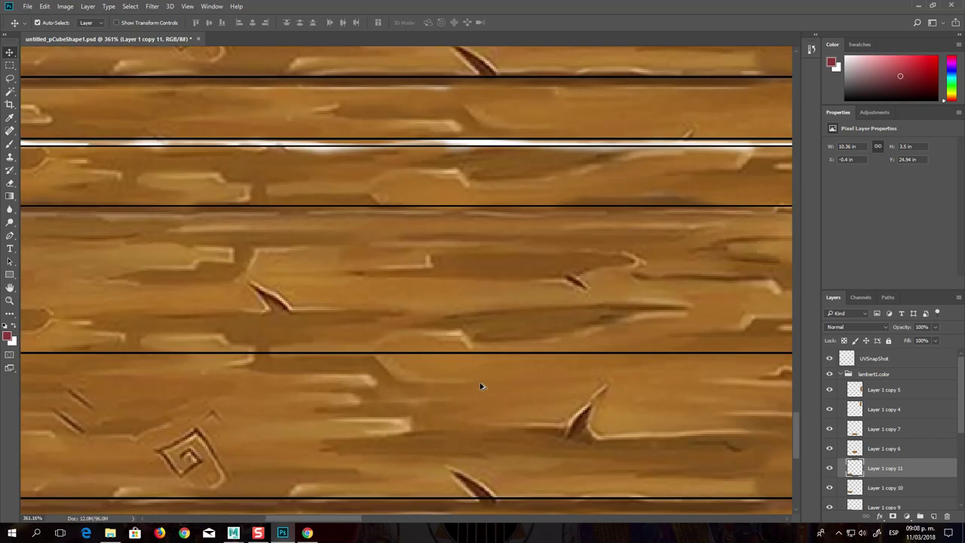
pyautogui.scroll(1, 478, 384)
pyautogui.moveTo(428, 224); pyautogui.dragTo(424, 212)
pyautogui.scroll(-1, 431, 355)
pyautogui.scroll(-1, 434, 415)
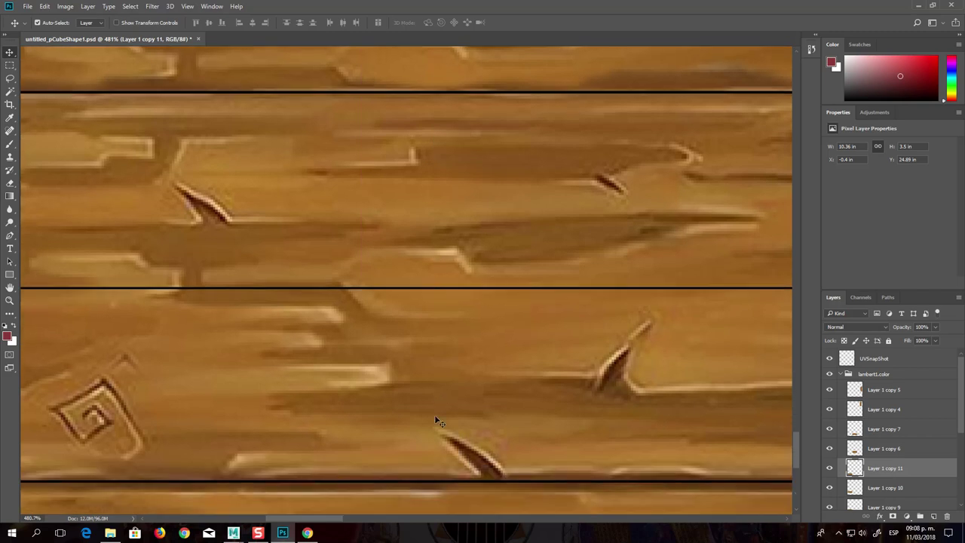
pyautogui.scroll(-1, 434, 414)
pyautogui.scroll(-1, 434, 452)
pyautogui.scroll(-1, 434, 469)
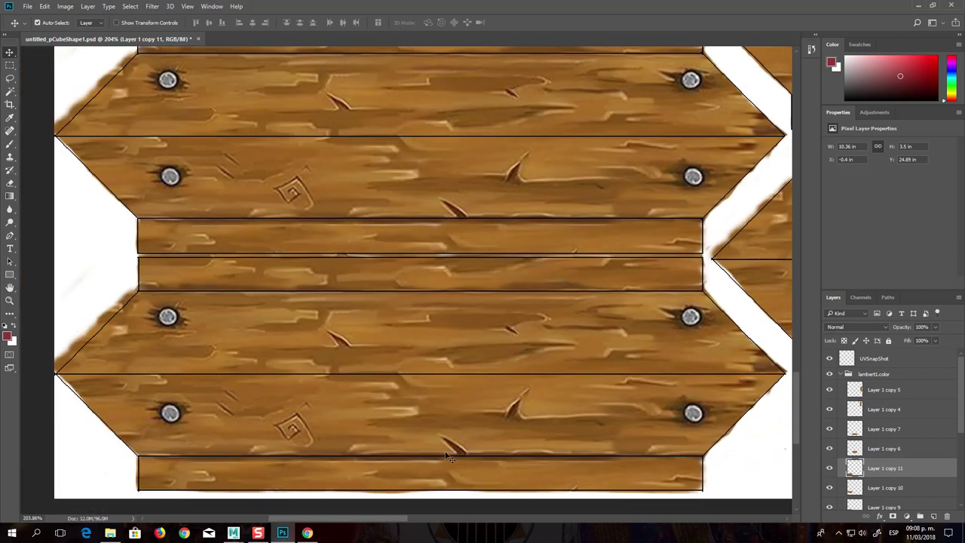
pyautogui.scroll(-2, 448, 444)
pyautogui.scroll(-3, 467, 413)
pyautogui.scroll(-2, 483, 404)
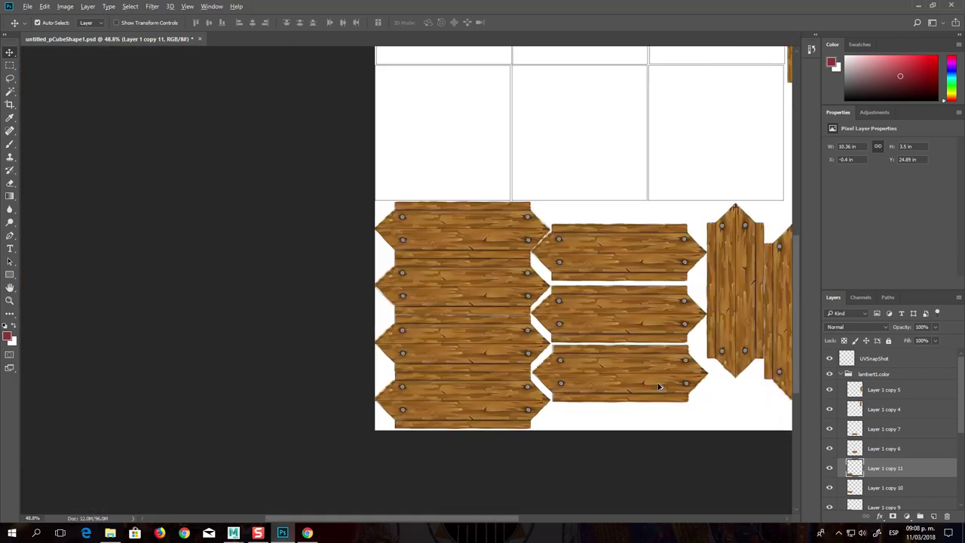
pyautogui.scroll(-1, 659, 387)
# Save the PSD texture file
pyautogui.click(27, 7)
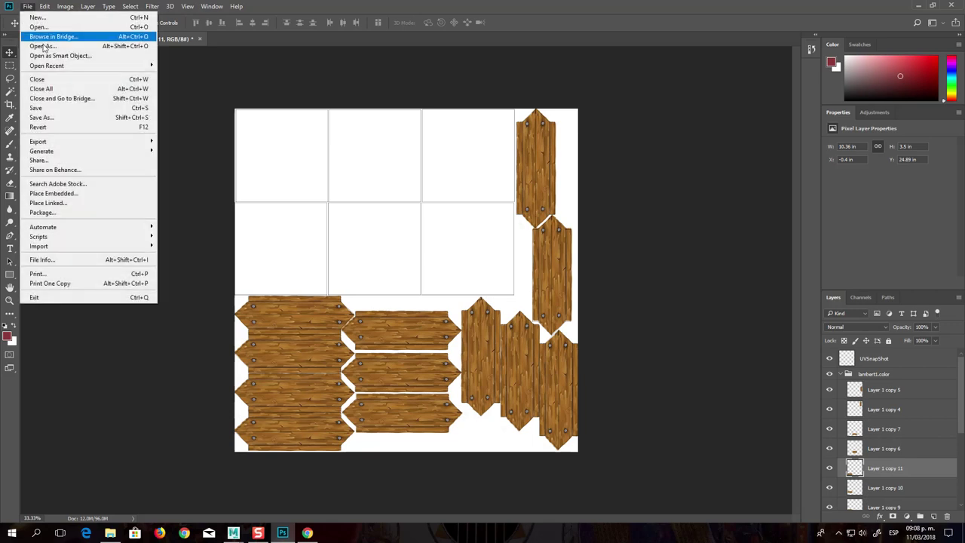
pyautogui.click(47, 109)
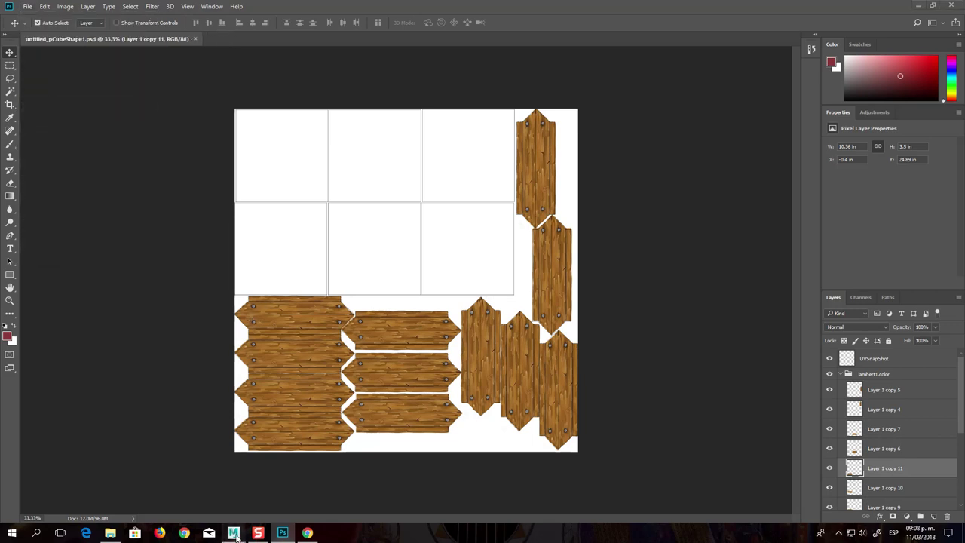
pyautogui.moveTo(233, 533)
pyautogui.click(298, 487)
# Update the PSD networks from the UV Editor's Image menu and deselect the cube
pyautogui.click(302, 484)
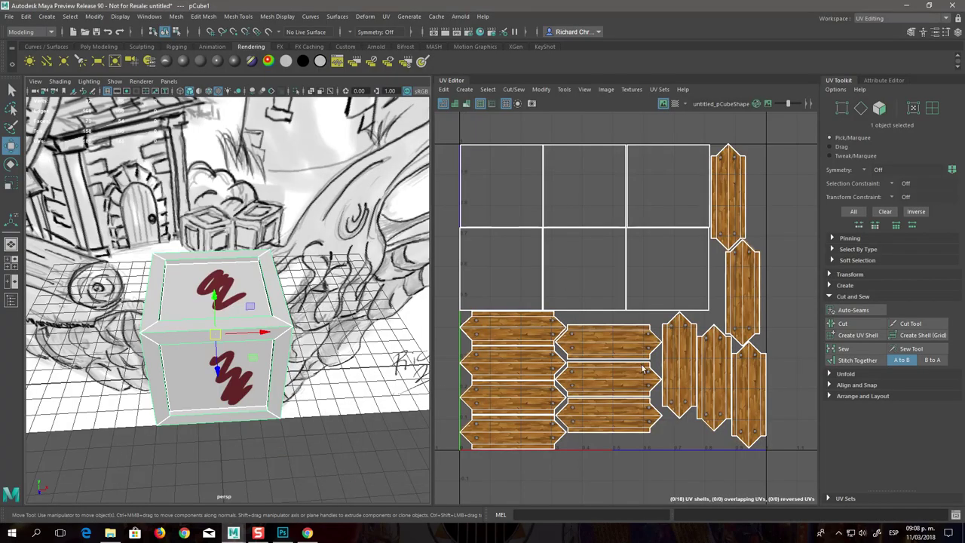
pyautogui.click(606, 89)
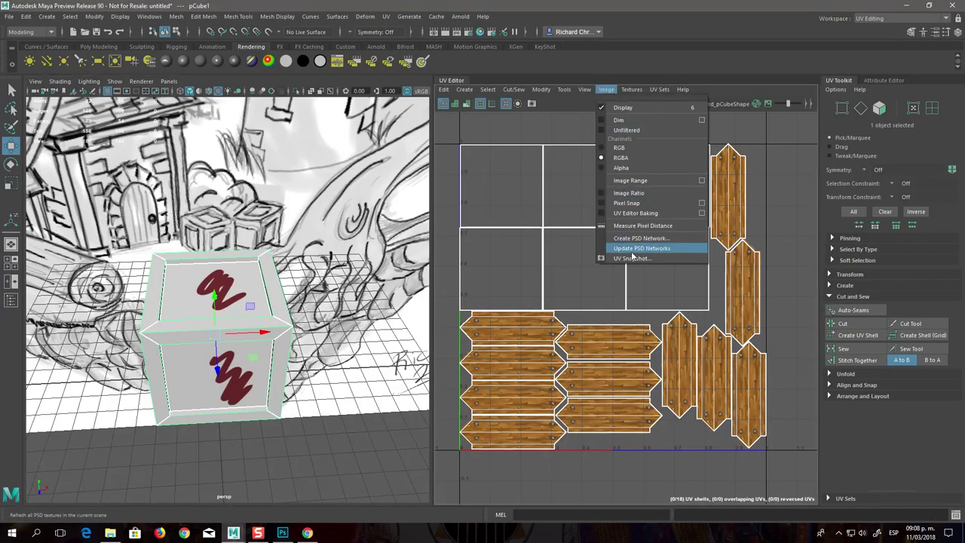
pyautogui.click(639, 248)
pyautogui.click(299, 453)
# Orbit around the crate to inspect its wooden plank edges from several angles
pyautogui.moveTo(237, 458)
pyautogui.keyDown('alt'); pyautogui.mouseDown()
pyautogui.moveTo(385, 447)
pyautogui.moveTo(251, 383)
pyautogui.moveTo(185, 370)
pyautogui.moveTo(158, 379)
pyautogui.moveTo(254, 414)
pyautogui.moveTo(276, 399)
pyautogui.moveTo(344, 394)
pyautogui.moveTo(400, 420)
pyautogui.moveTo(252, 362)
pyautogui.moveTo(314, 368)
pyautogui.mouseUp(); pyautogui.keyUp('alt')
pyautogui.scroll(5, 279, 407)
pyautogui.scroll(3, 298, 377)
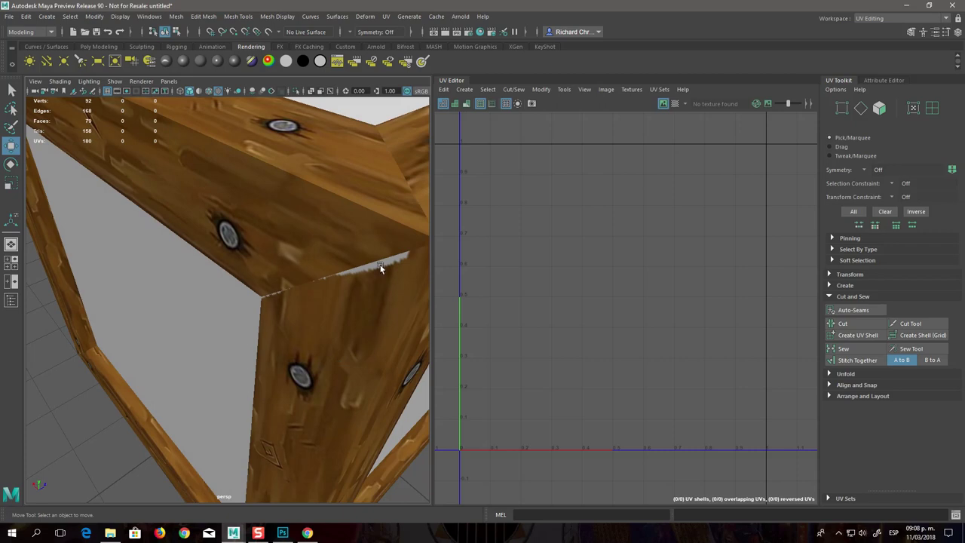
pyautogui.scroll(-5, 343, 290)
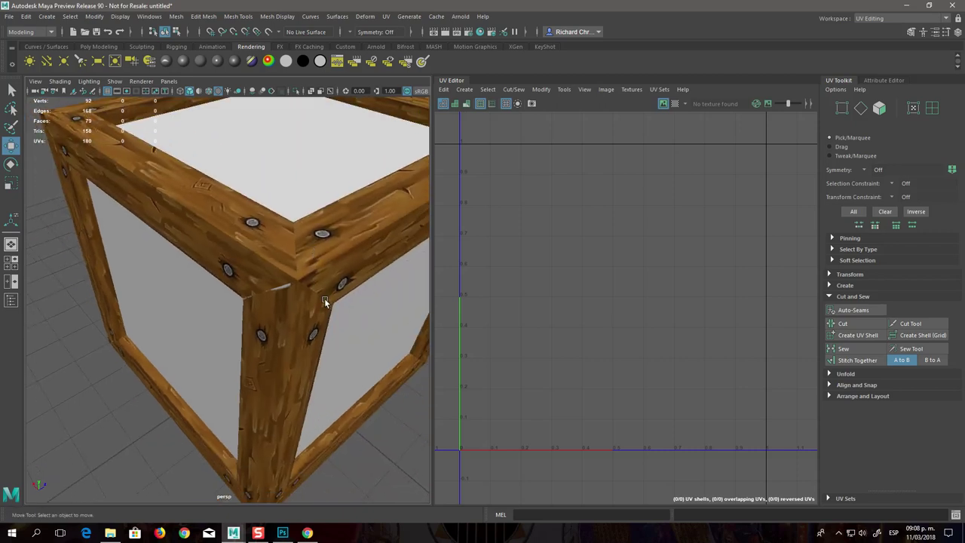
pyautogui.keyDown('alt'); pyautogui.moveTo(343, 290); pyautogui.dragTo(204, 292); pyautogui.keyUp('alt')
pyautogui.scroll(3, 204, 293)
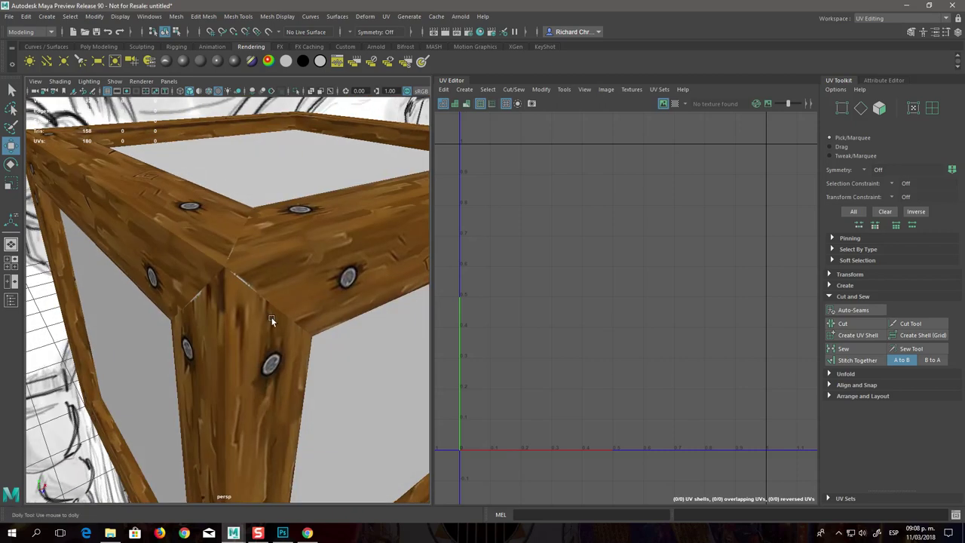
pyautogui.scroll(-5, 272, 320)
pyautogui.moveTo(306, 308)
pyautogui.keyDown('alt'); pyautogui.mouseDown()
pyautogui.moveTo(226, 297)
pyautogui.moveTo(248, 338)
pyautogui.moveTo(183, 309)
pyautogui.moveTo(229, 343)
pyautogui.mouseUp(); pyautogui.keyUp('alt')
pyautogui.scroll(5, 248, 339)
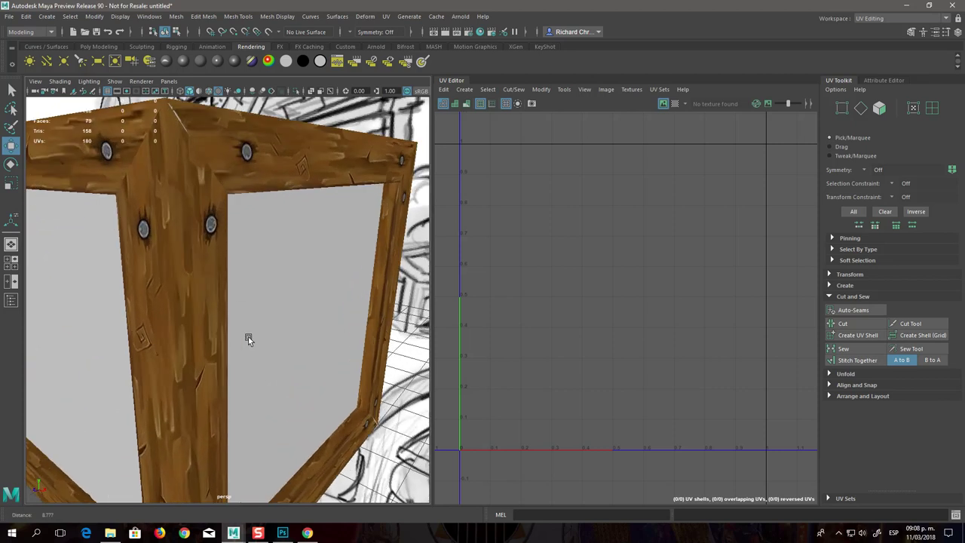
pyautogui.scroll(3, 228, 343)
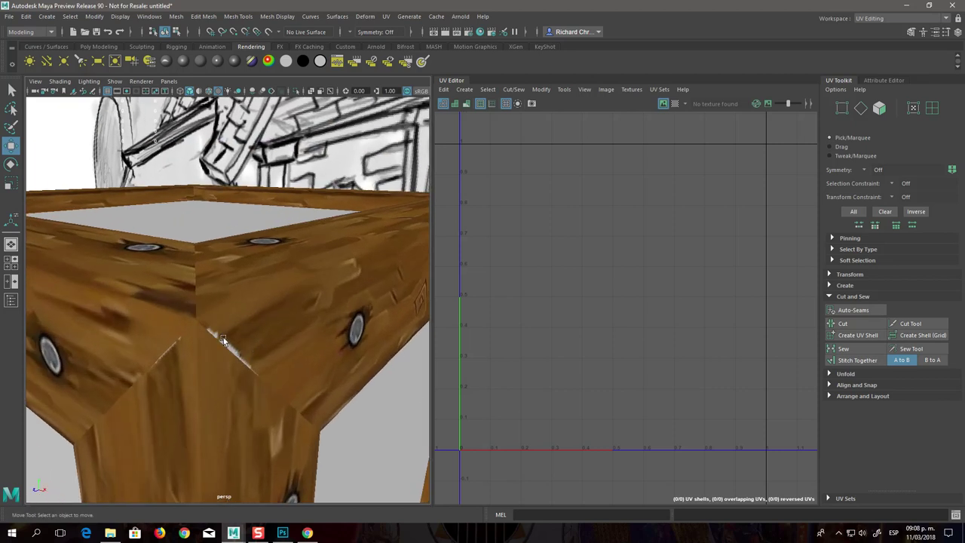
pyautogui.scroll(-5, 289, 408)
pyautogui.keyDown('alt'); pyautogui.moveTo(258, 351); pyautogui.dragTo(176, 280); pyautogui.keyUp('alt')
pyautogui.scroll(3, 176, 280)
pyautogui.scroll(2, 231, 383)
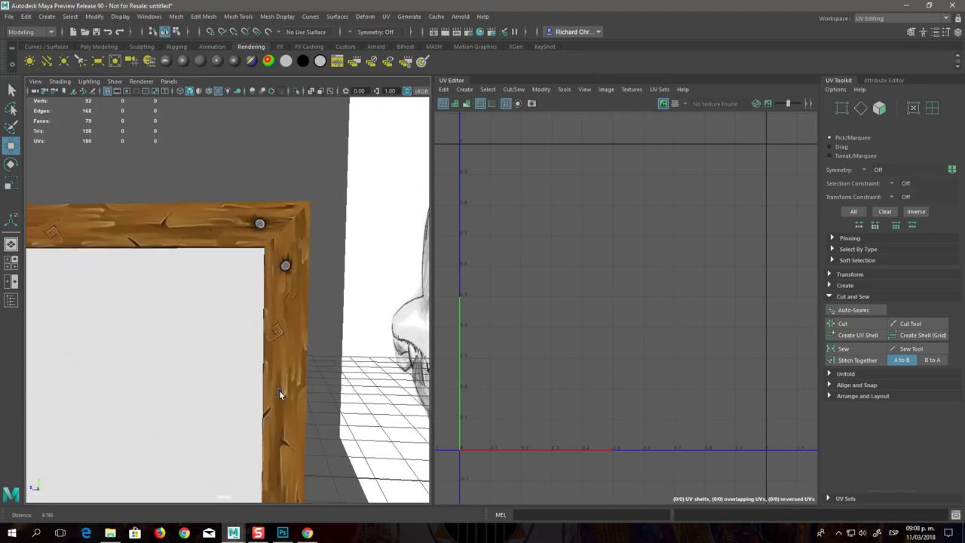
pyautogui.scroll(-3, 231, 383)
pyautogui.scroll(4, 324, 418)
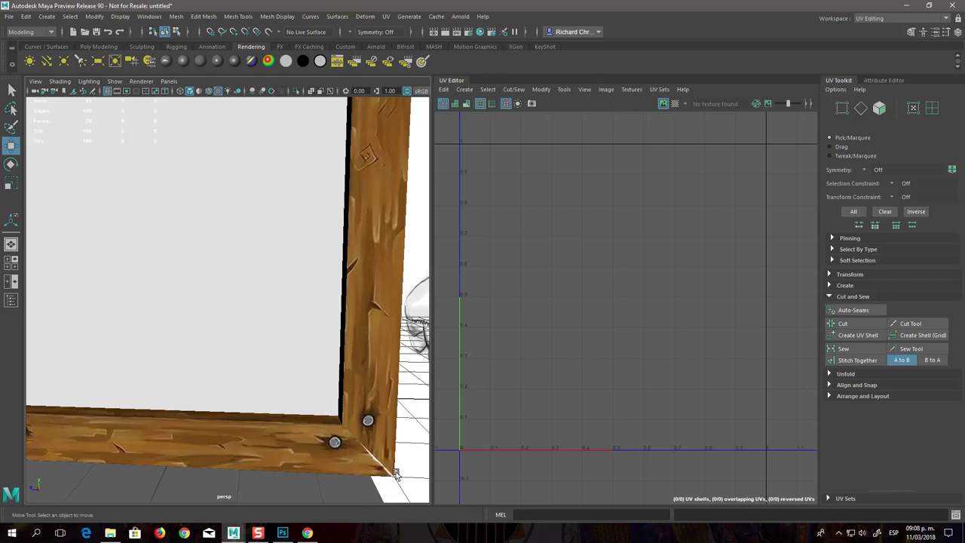
pyautogui.scroll(-4, 285, 496)
pyautogui.keyDown('alt'); pyautogui.moveTo(242, 446); pyautogui.dragTo(424, 419); pyautogui.keyUp('alt')
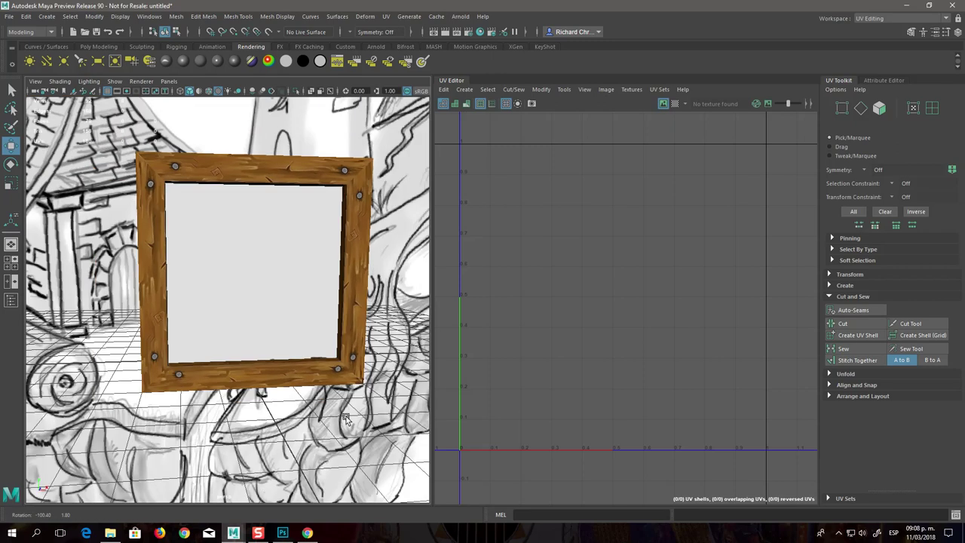
pyautogui.press('[')
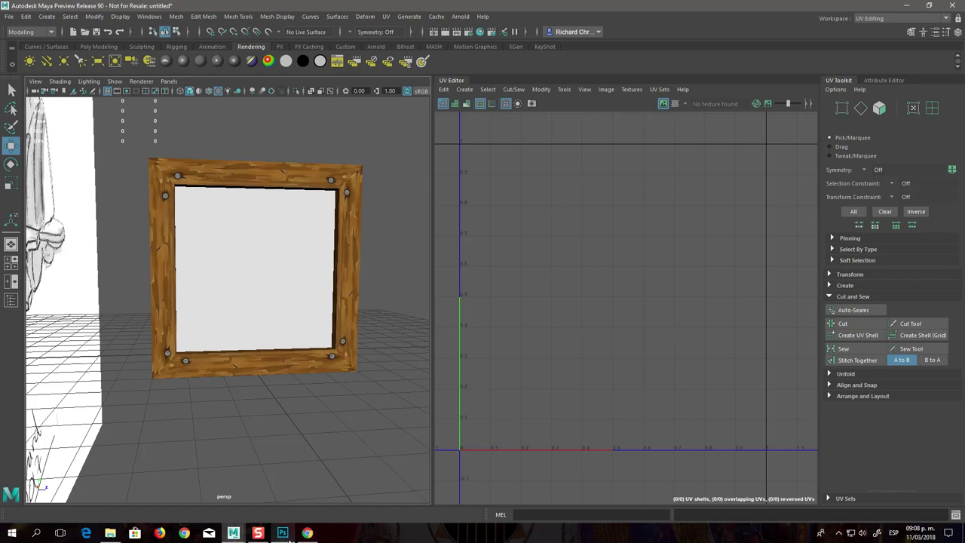
pyautogui.moveTo(315, 407)
pyautogui.keyDown('alt'); pyautogui.mouseDown()
pyautogui.moveTo(445, 441)
pyautogui.moveTo(282, 415)
pyautogui.moveTo(325, 424)
pyautogui.moveTo(264, 369)
pyautogui.moveTo(328, 399)
pyautogui.moveTo(175, 386)
pyautogui.mouseUp(); pyautogui.keyUp('alt')
pyautogui.moveTo(249, 405)
pyautogui.keyDown('alt'); pyautogui.mouseDown()
pyautogui.moveTo(249, 360)
pyautogui.moveTo(214, 359)
pyautogui.mouseUp(); pyautogui.keyUp('alt')
pyautogui.keyDown('alt'); pyautogui.moveTo(319, 355); pyautogui.dragTo(296, 395); pyautogui.keyUp('alt')
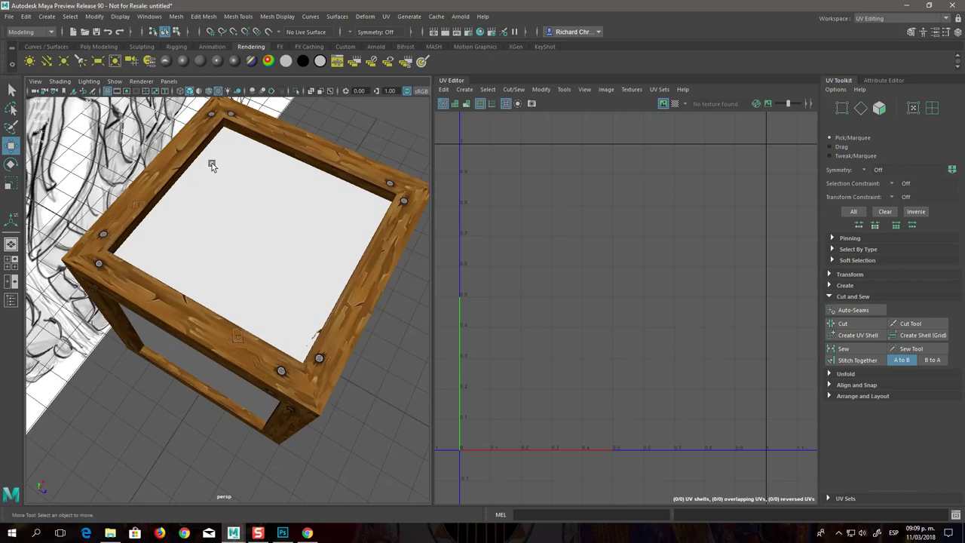
pyautogui.moveTo(370, 308)
pyautogui.keyDown('alt'); pyautogui.mouseDown()
pyautogui.moveTo(263, 309)
pyautogui.moveTo(213, 290)
pyautogui.moveTo(220, 282)
pyautogui.moveTo(244, 297)
pyautogui.mouseUp(); pyautogui.keyUp('alt')
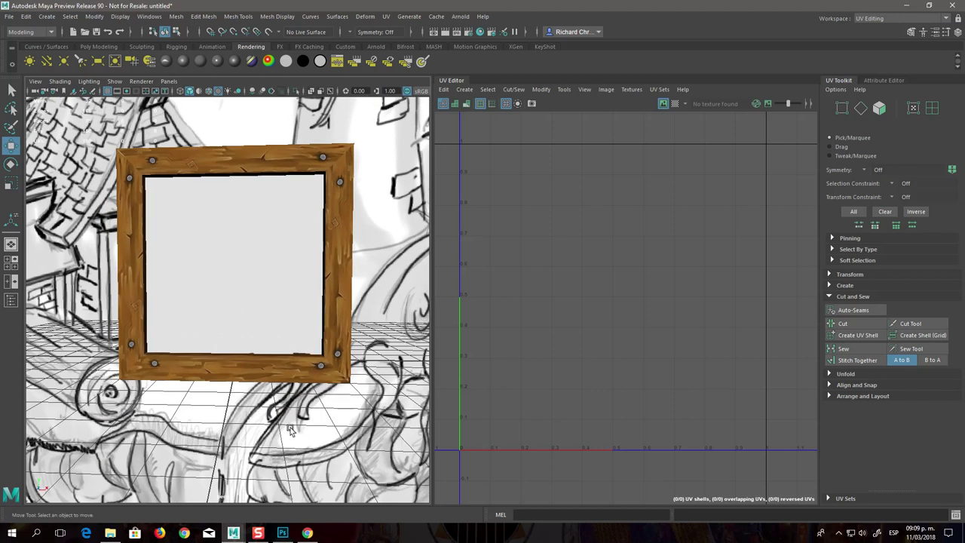
pyautogui.click(282, 533)
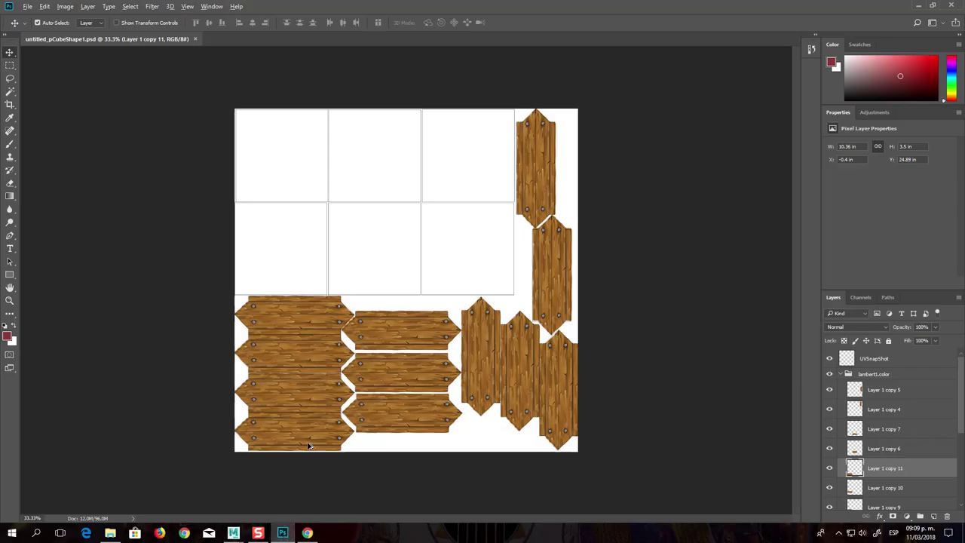
# Clone-stamp wood texture over a plank seam
pyautogui.scroll(2, 308, 446)
pyautogui.scroll(3, 306, 441)
pyautogui.scroll(3, 302, 437)
pyautogui.scroll(1, 300, 434)
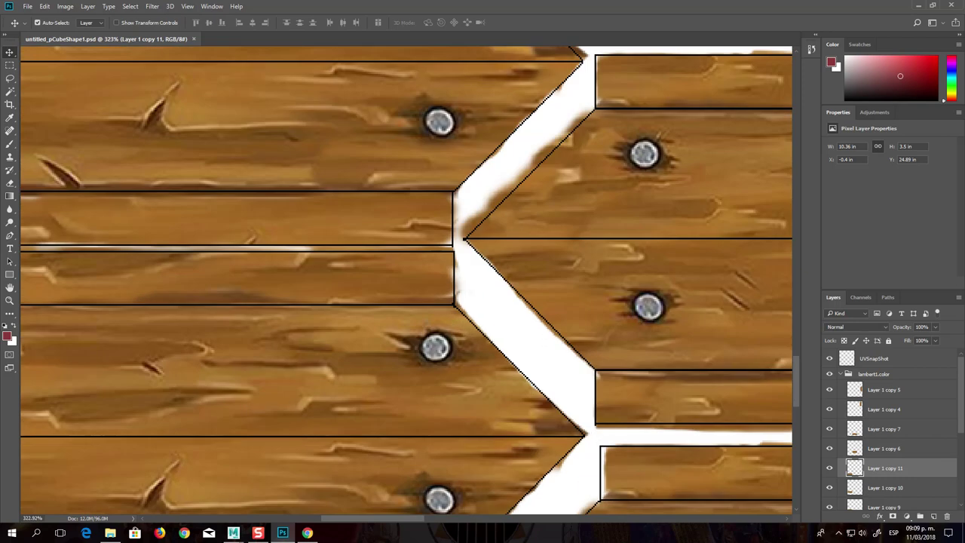
pyautogui.click(9, 156)
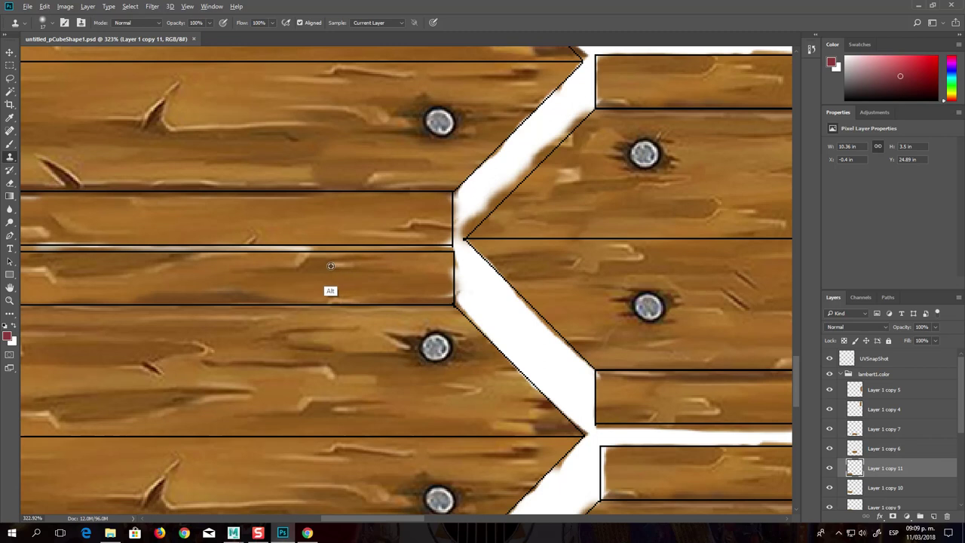
pyautogui.click(448, 280)
# Merge Layer 1 copy 5 through Layer 1 into a single plank layer
pyautogui.click(897, 390)
pyautogui.moveTo(962, 404); pyautogui.dragTo(897, 475)
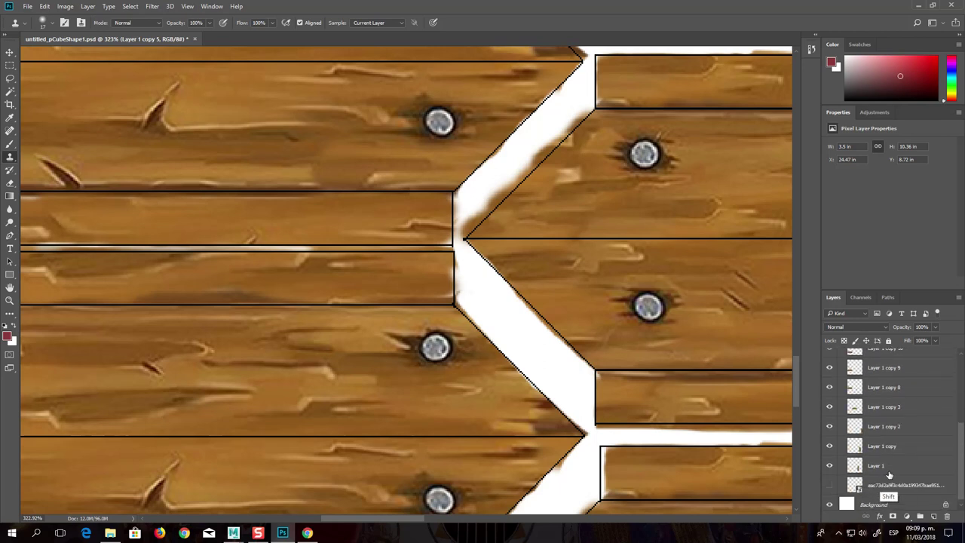
pyautogui.keyDown('shift'); pyautogui.click(885, 466); pyautogui.keyUp('shift')
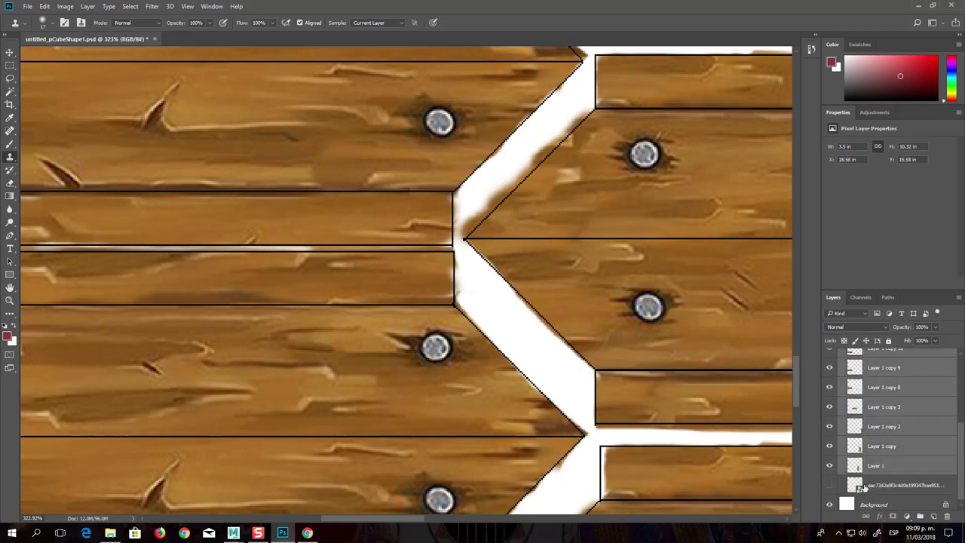
pyautogui.moveTo(963, 470); pyautogui.dragTo(892, 396)
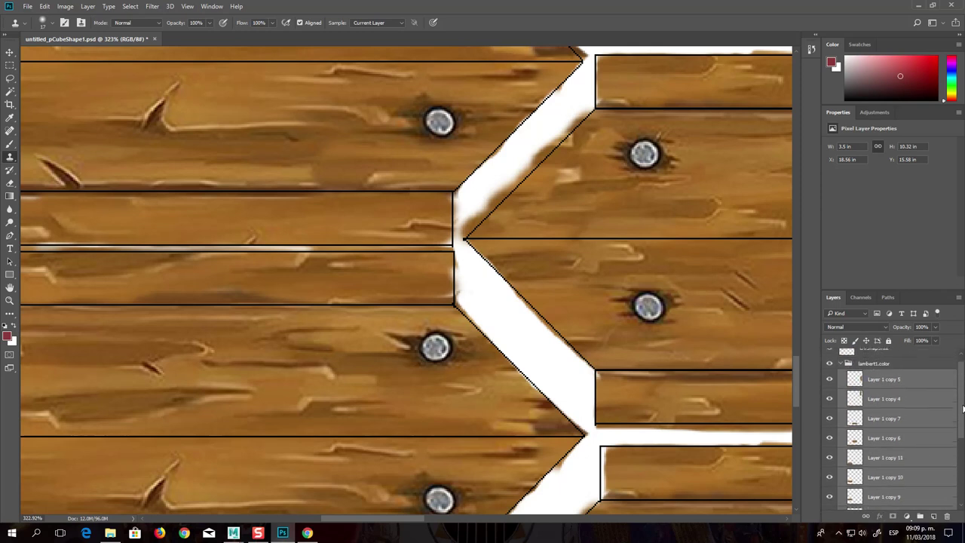
pyautogui.rightClick(872, 393)
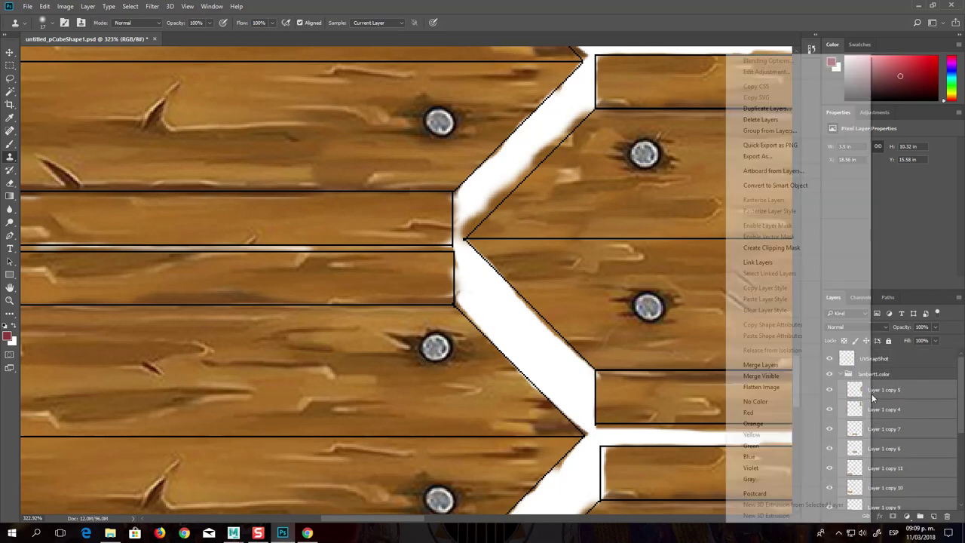
pyautogui.click(784, 365)
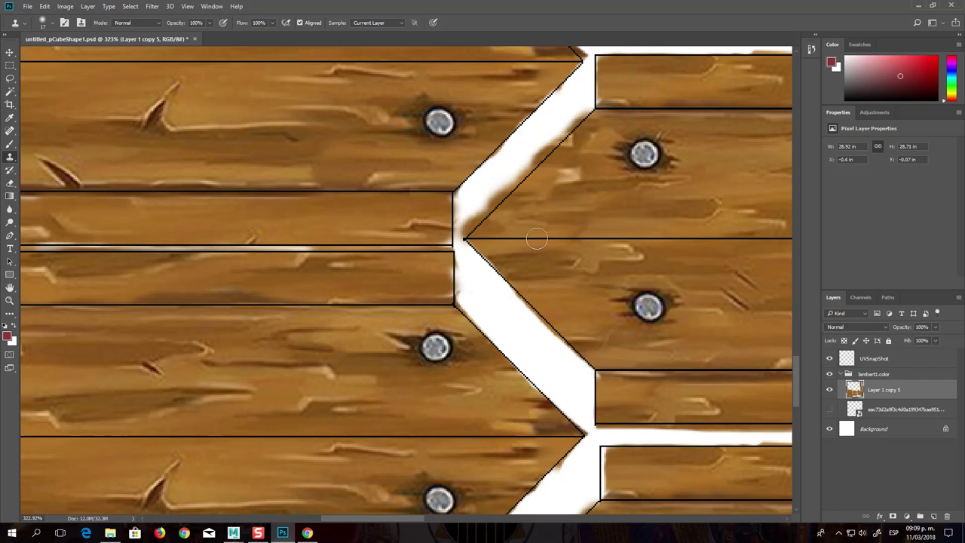
# Hide the UVSnapShot outline layer and bring up the Maya scene with the wooden frame
pyautogui.click(849, 362)
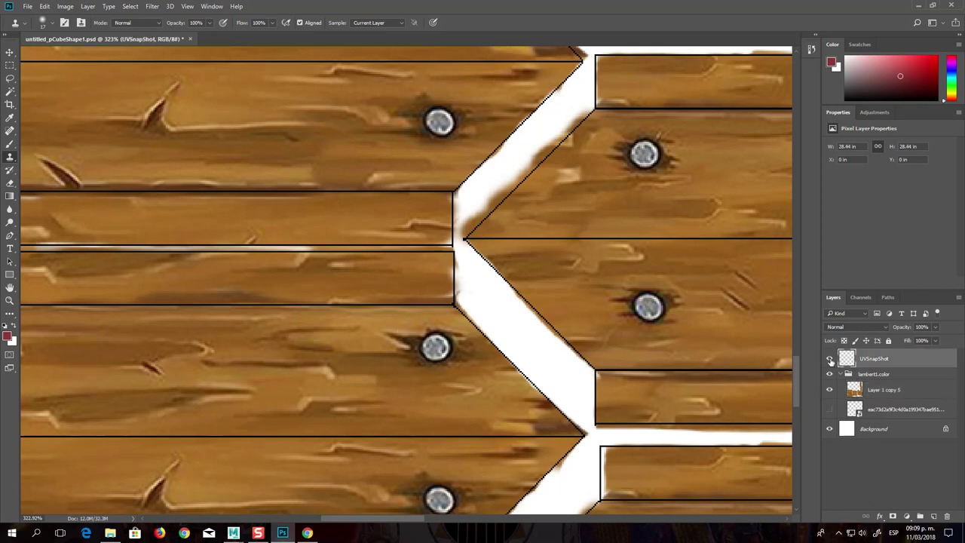
pyautogui.click(830, 360)
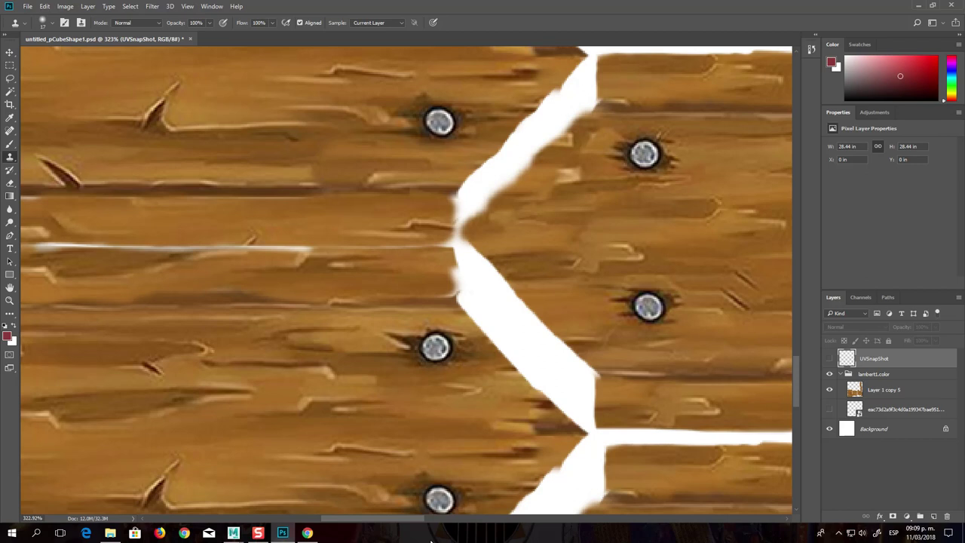
pyautogui.moveTo(233, 533)
pyautogui.click(286, 490)
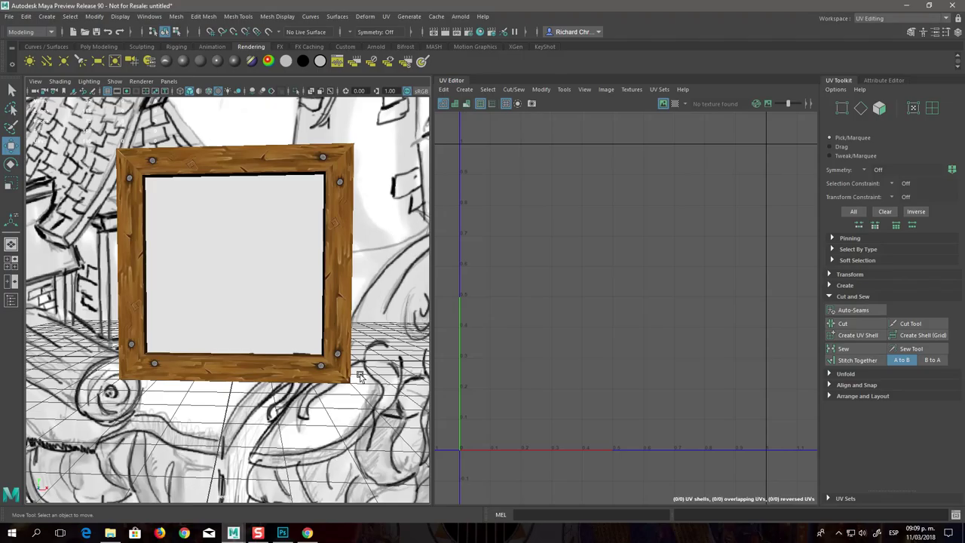
# Orbit and zoom beneath the textured wooden frame in Maya, then go back to Photoshop
pyautogui.scroll(3, 360, 377)
pyautogui.moveTo(360, 377)
pyautogui.mouseDown()
pyautogui.moveTo(371, 383)
pyautogui.moveTo(370, 334)
pyautogui.moveTo(318, 294)
pyautogui.mouseUp()
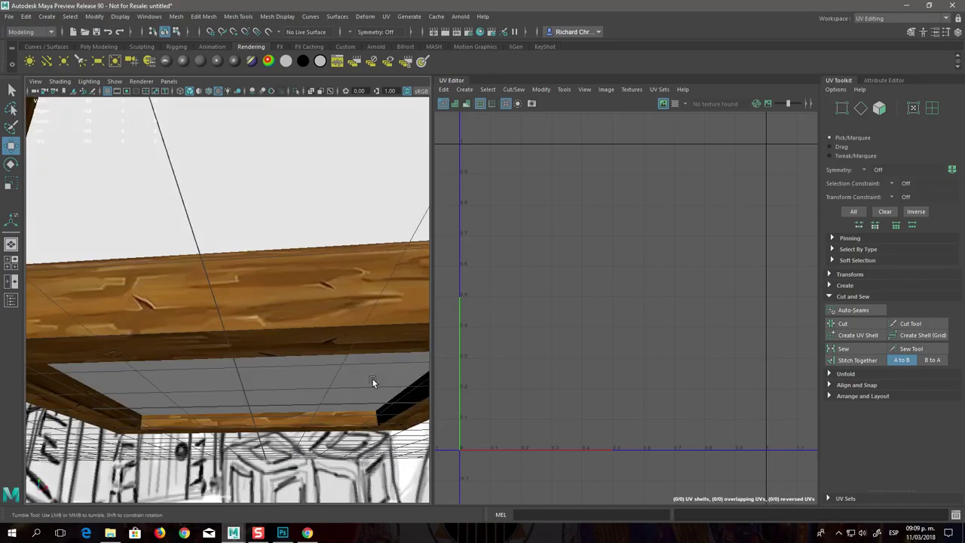
pyautogui.scroll(3, 355, 309)
pyautogui.scroll(2, 343, 269)
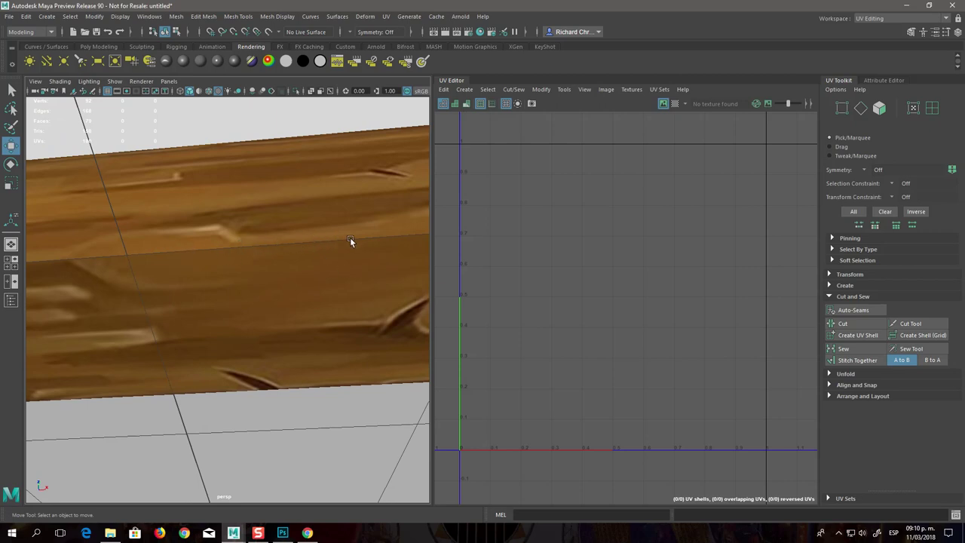
pyautogui.scroll(-5, 389, 342)
pyautogui.moveTo(251, 294)
pyautogui.mouseDown()
pyautogui.moveTo(316, 354)
pyautogui.moveTo(321, 401)
pyautogui.mouseUp()
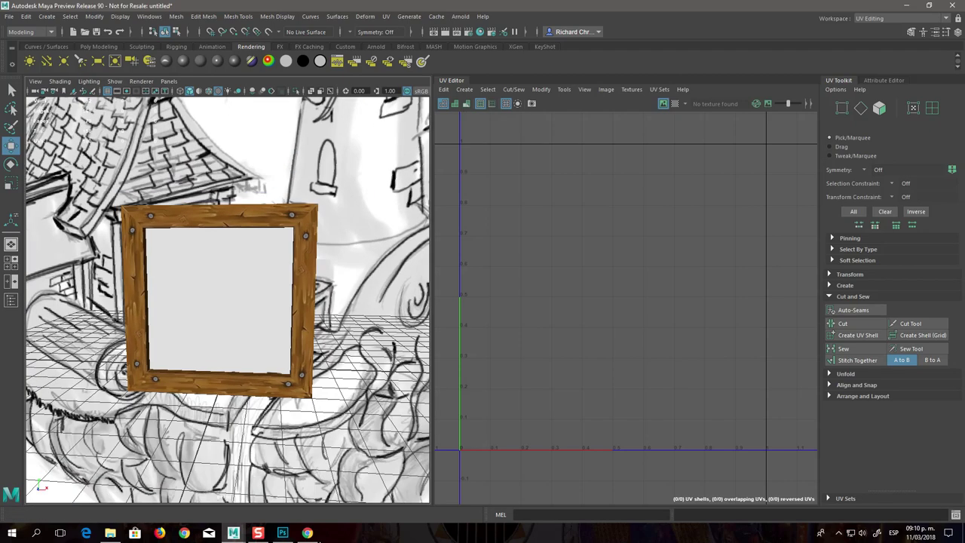
pyautogui.click(283, 533)
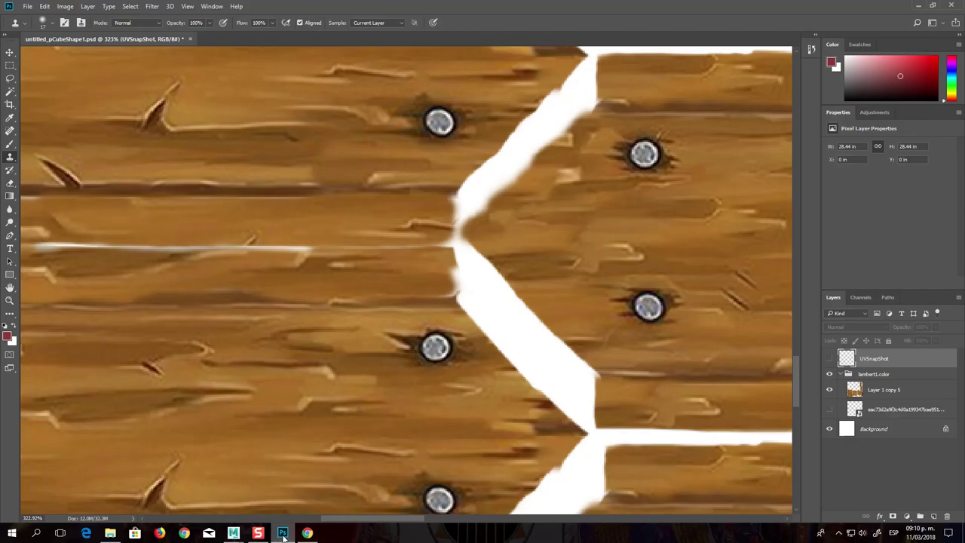
# On Layer 1 copy 5, clone wood over the white seam edges, checking against the UV outlines
pyautogui.click(830, 360)
pyautogui.click(830, 360)
pyautogui.keyDown('ctrl'); pyautogui.click(504, 398); pyautogui.keyUp('ctrl')
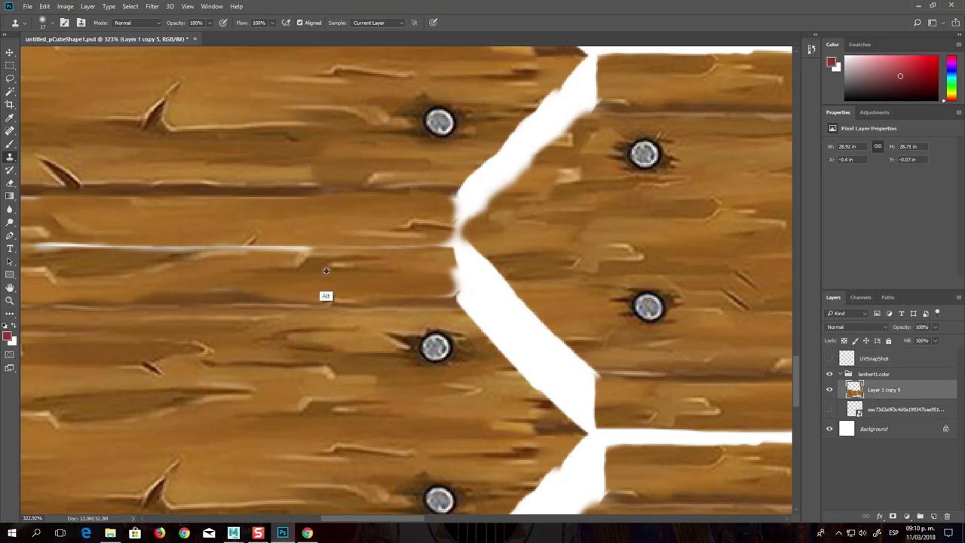
pyautogui.moveTo(450, 283); pyautogui.dragTo(445, 284)
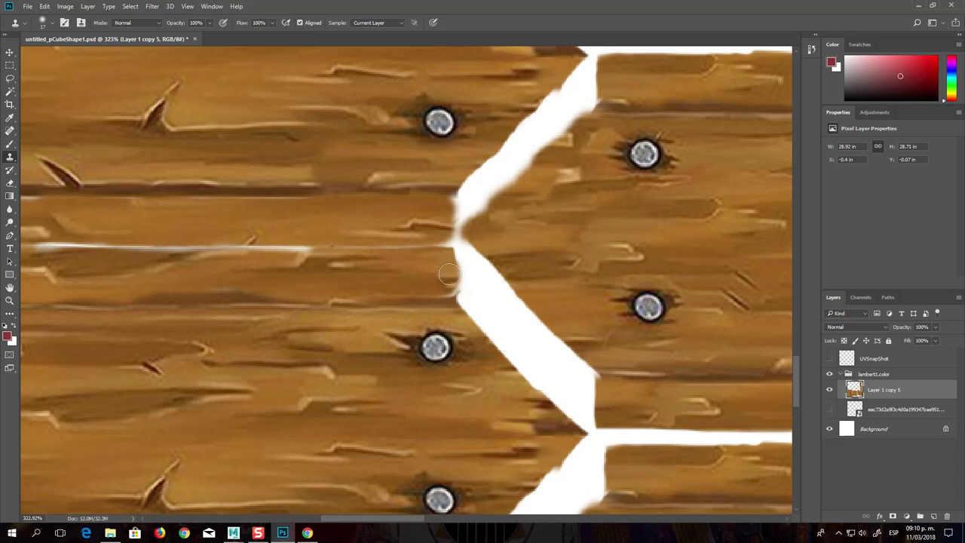
pyautogui.moveTo(449, 271); pyautogui.dragTo(450, 258)
pyautogui.click(829, 358)
pyautogui.moveTo(315, 265); pyautogui.dragTo(286, 262)
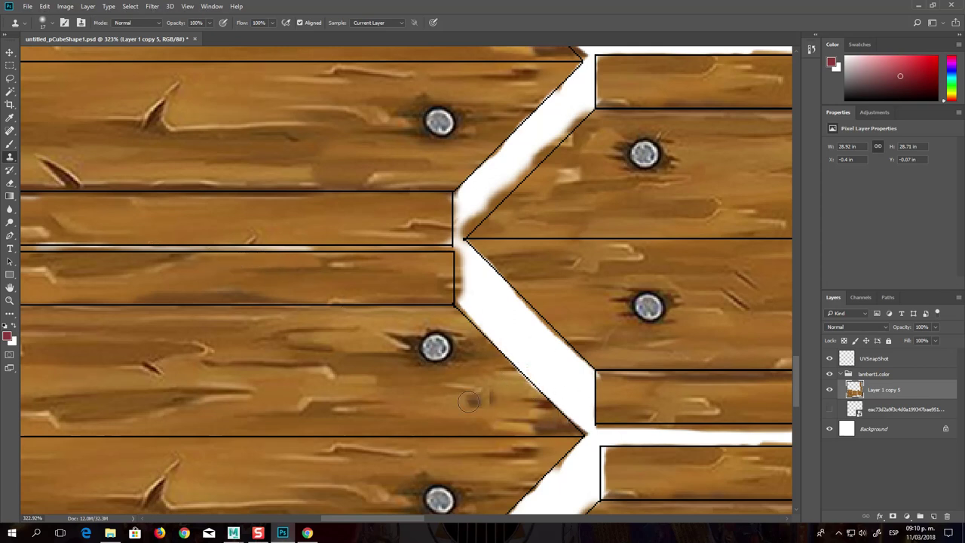
# Clone wood along the white gap's edge, undo the stray strokes, and zoom in on the diagonal seam
pyautogui.moveTo(513, 419); pyautogui.dragTo(570, 413)
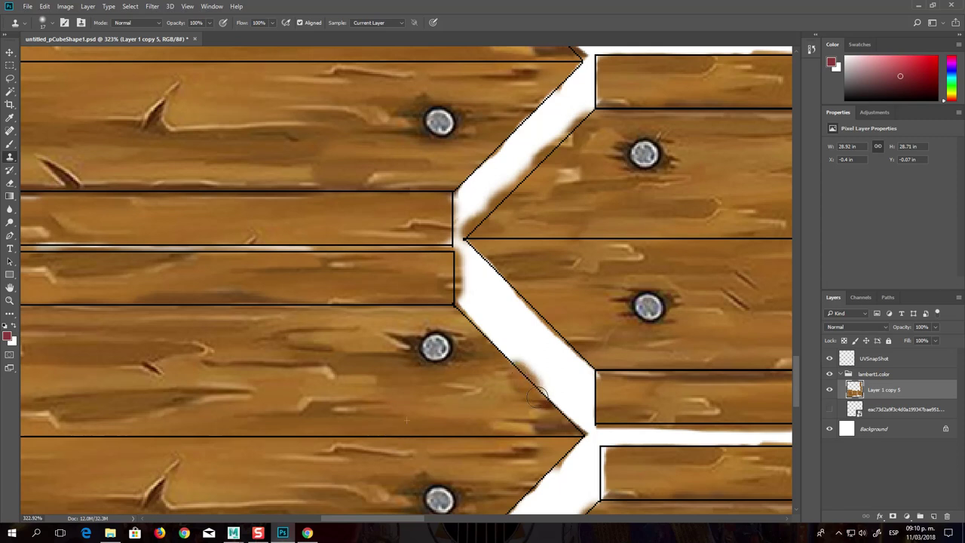
pyautogui.hotkey('ctrl', 'z')
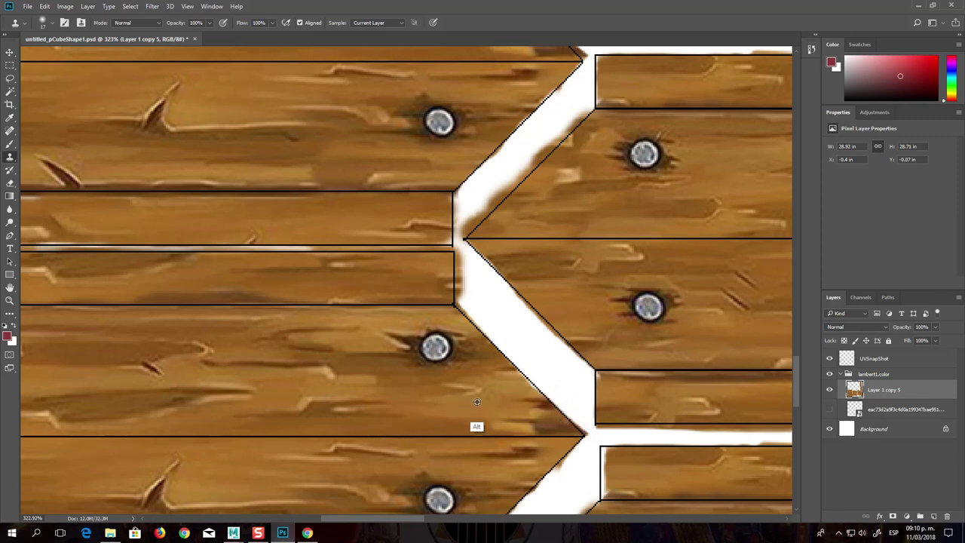
pyautogui.moveTo(520, 398)
pyautogui.mouseDown()
pyautogui.moveTo(530, 387)
pyautogui.moveTo(552, 408)
pyautogui.moveTo(520, 363)
pyautogui.moveTo(488, 349)
pyautogui.mouseUp()
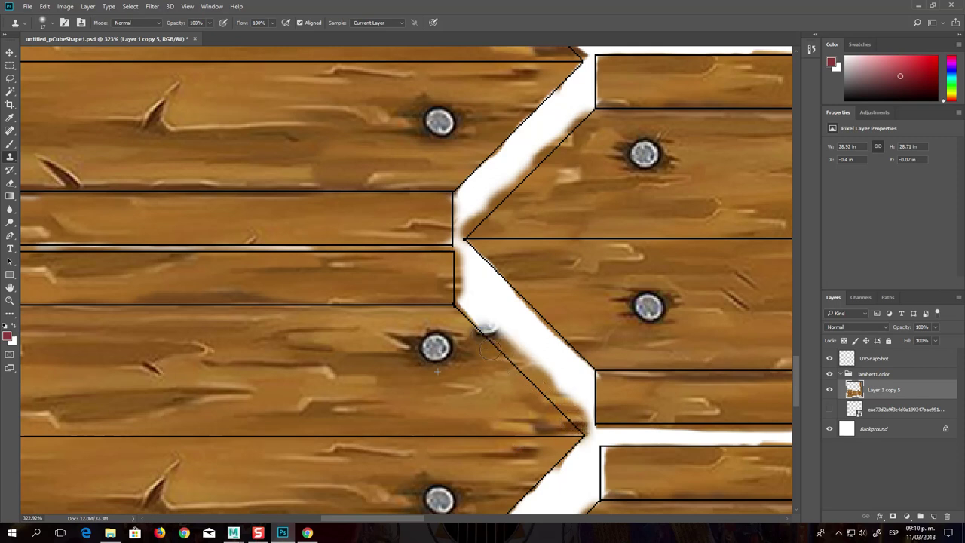
pyautogui.hotkey('ctrl', 'space')
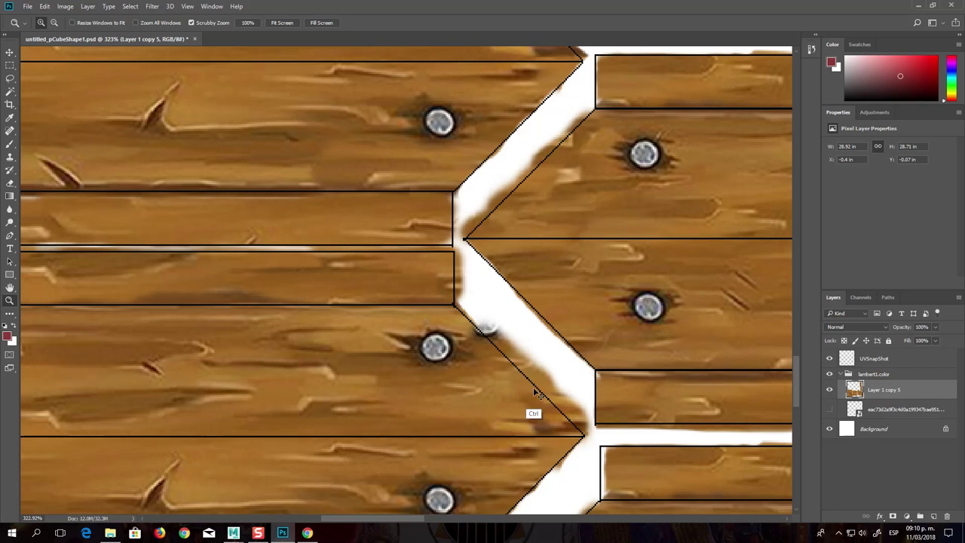
pyautogui.hotkey('ctrl', 'z')
pyautogui.click(517, 375)
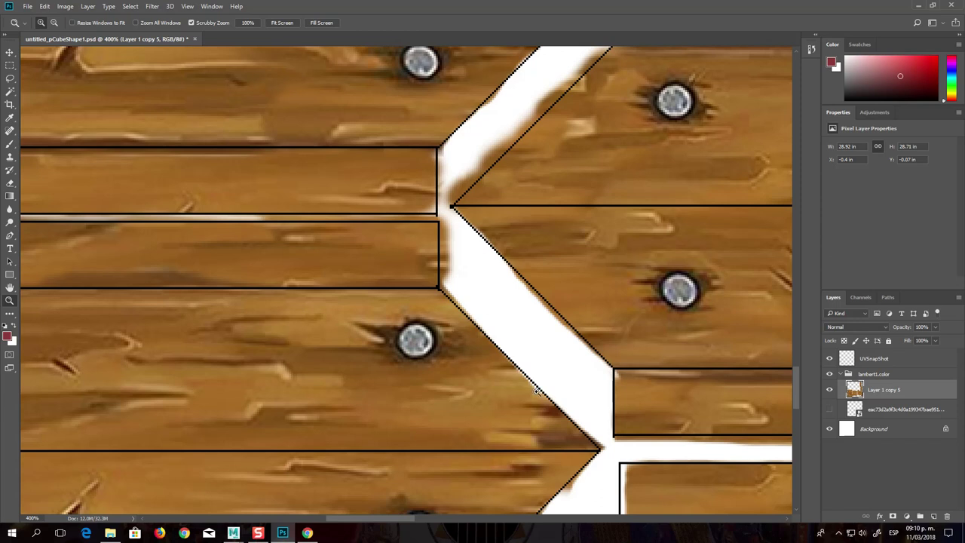
# Sample wood near the seam and clone it over the white strip along the diagonal
pyautogui.press('c')
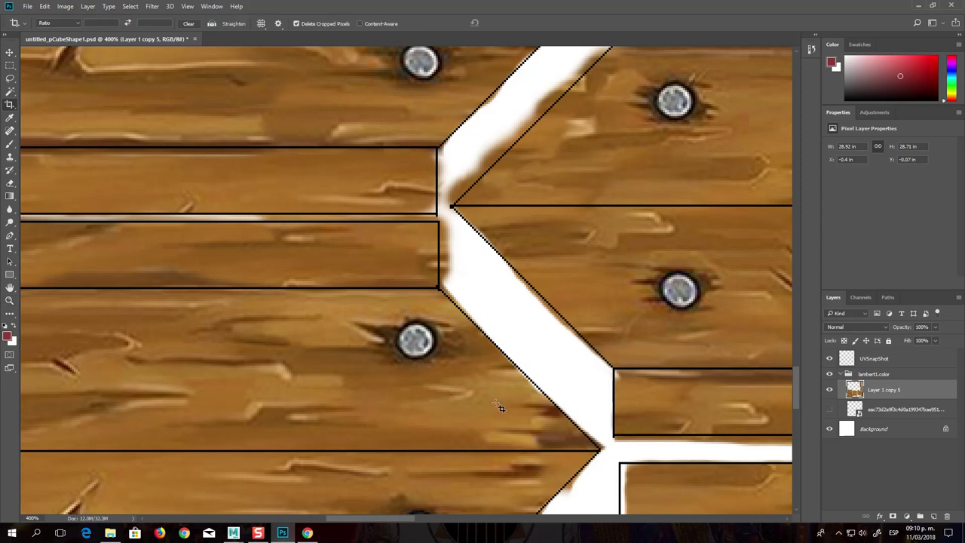
pyautogui.press('s')
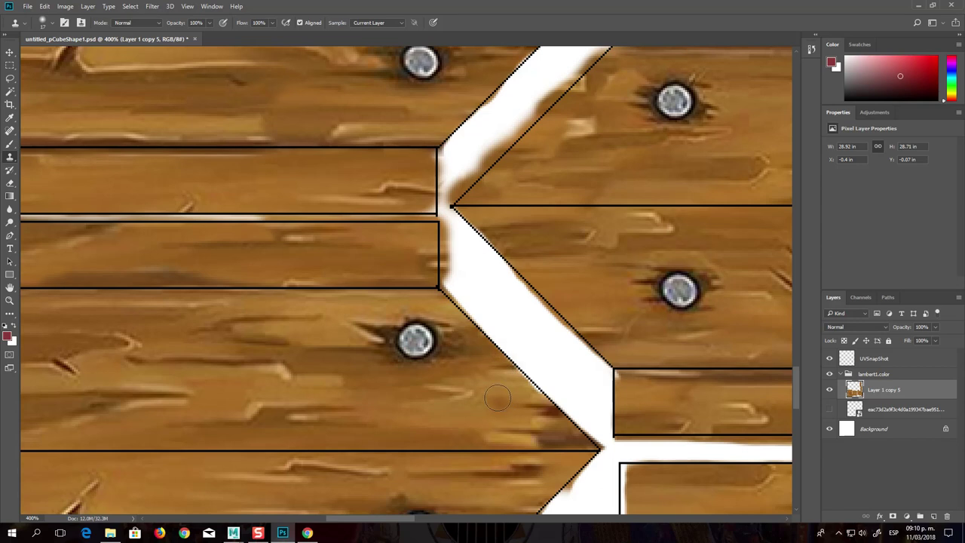
pyautogui.keyDown('alt'); pyautogui.click(432, 403); pyautogui.keyUp('alt')
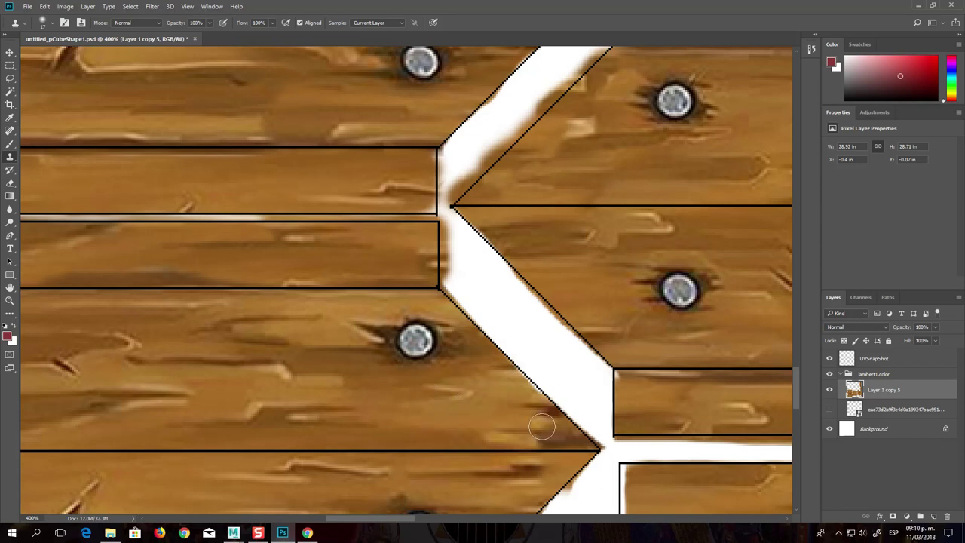
pyautogui.moveTo(540, 409)
pyautogui.mouseDown()
pyautogui.moveTo(527, 381)
pyautogui.moveTo(554, 407)
pyautogui.moveTo(517, 378)
pyautogui.moveTo(554, 422)
pyautogui.mouseUp()
pyautogui.moveTo(796, 388); pyautogui.dragTo(791, 409)
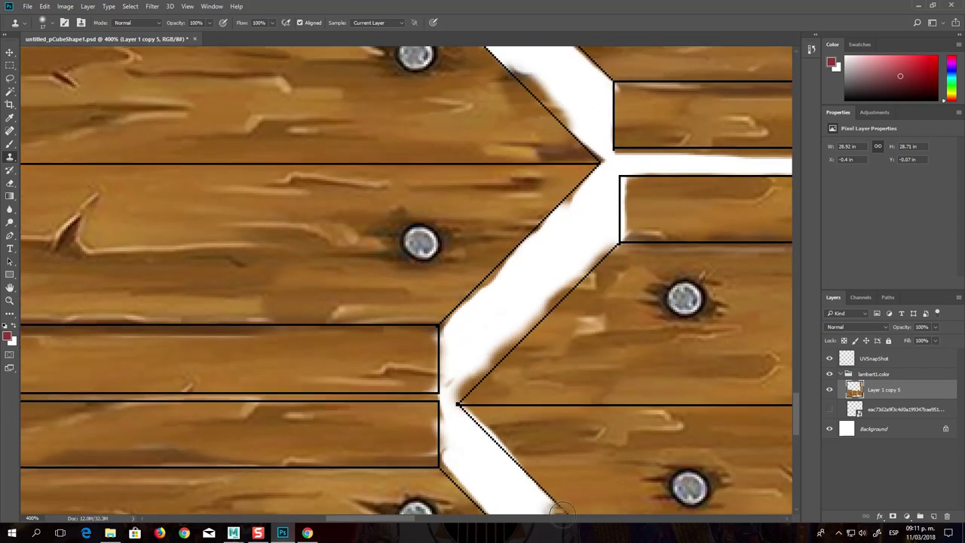
pyautogui.moveTo(387, 526); pyautogui.dragTo(276, 520)
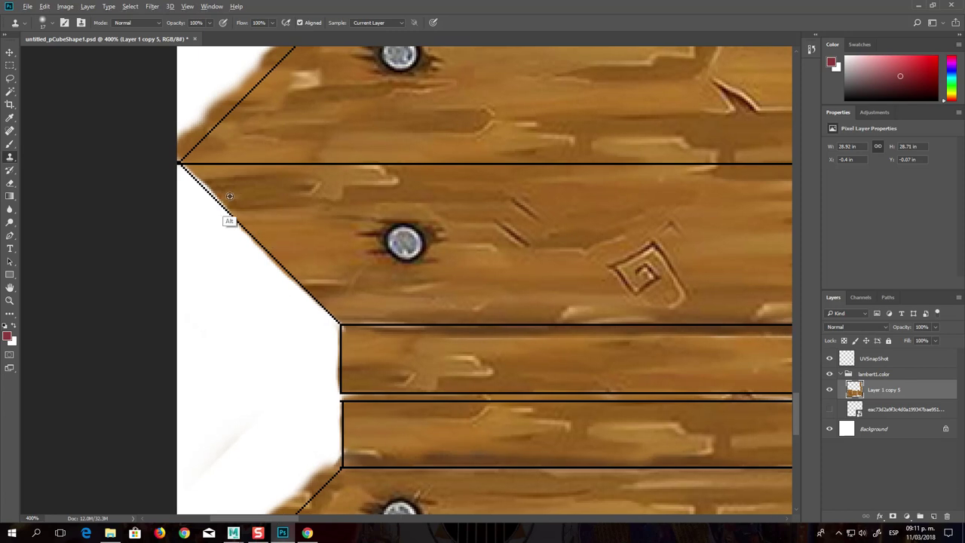
# Clone wood over the white fringe along the diagonal edge and below the lower plank's corner
pyautogui.moveTo(223, 195); pyautogui.dragTo(324, 301)
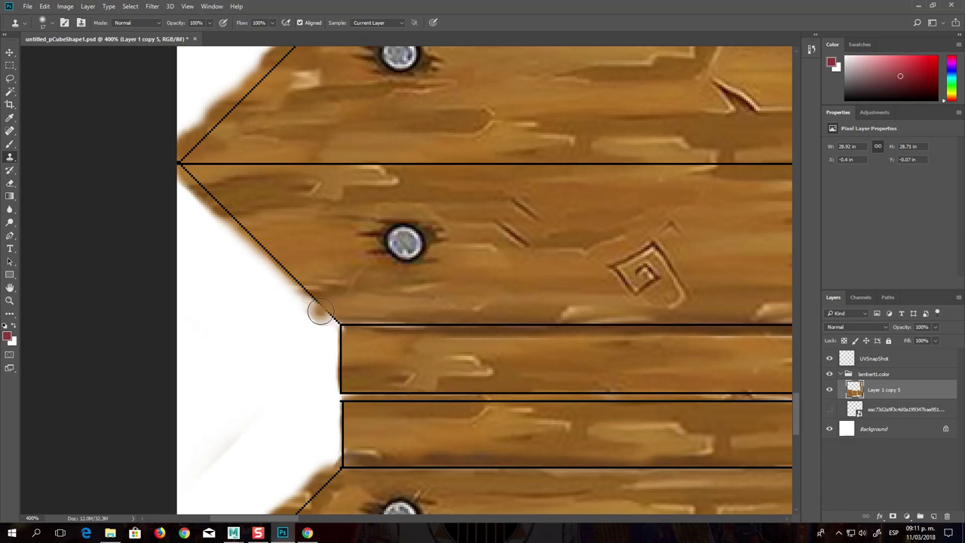
pyautogui.keyDown('alt'); pyautogui.click(355, 347); pyautogui.keyUp('alt')
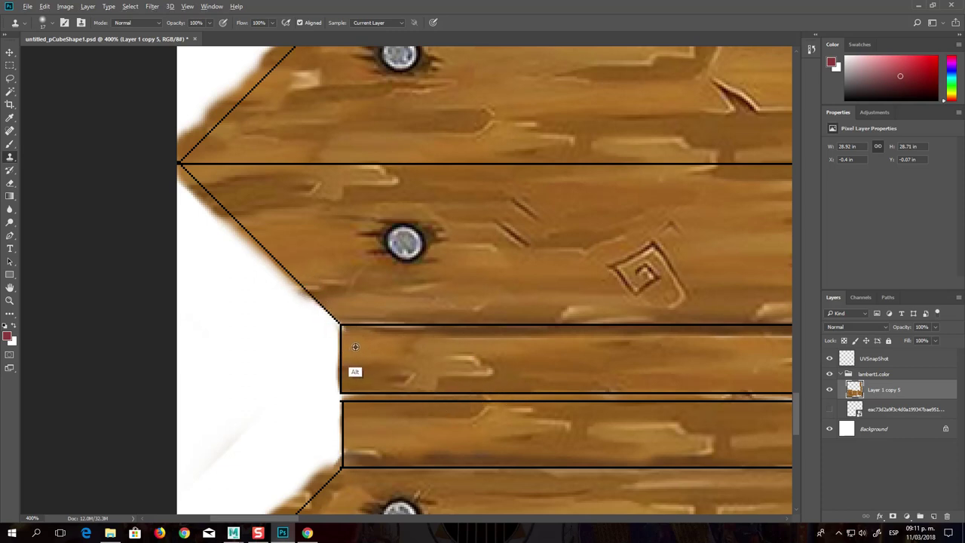
pyautogui.moveTo(351, 337); pyautogui.dragTo(337, 326)
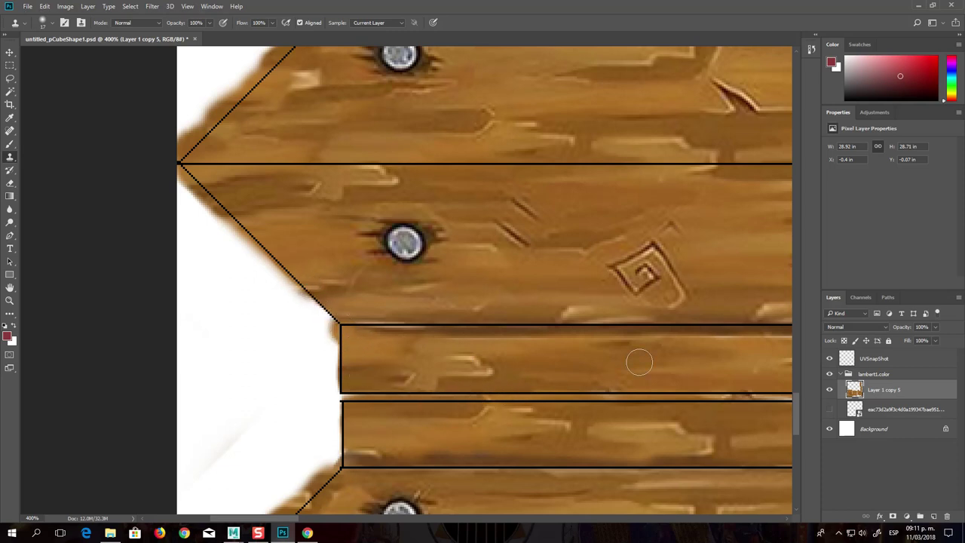
pyautogui.scroll(5, 794, 414)
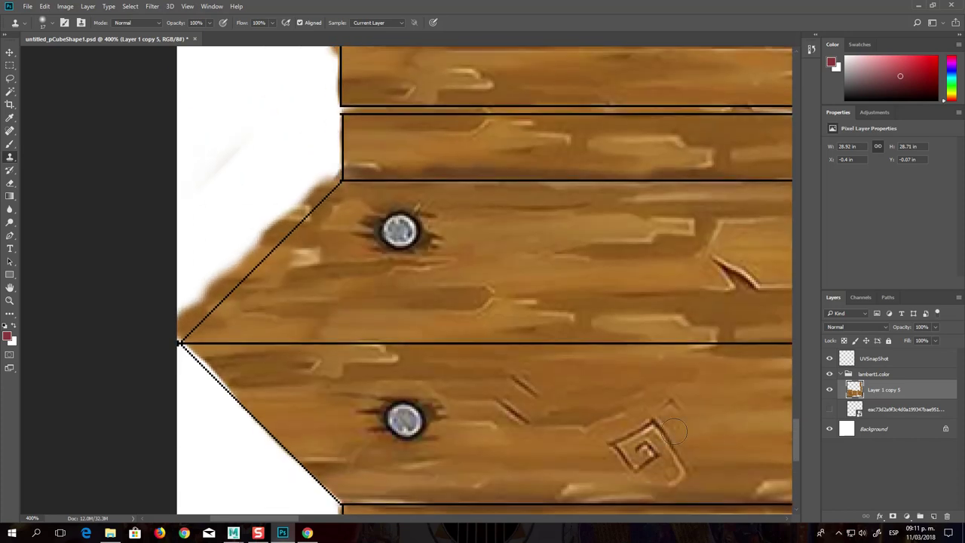
pyautogui.moveTo(245, 411); pyautogui.dragTo(185, 343)
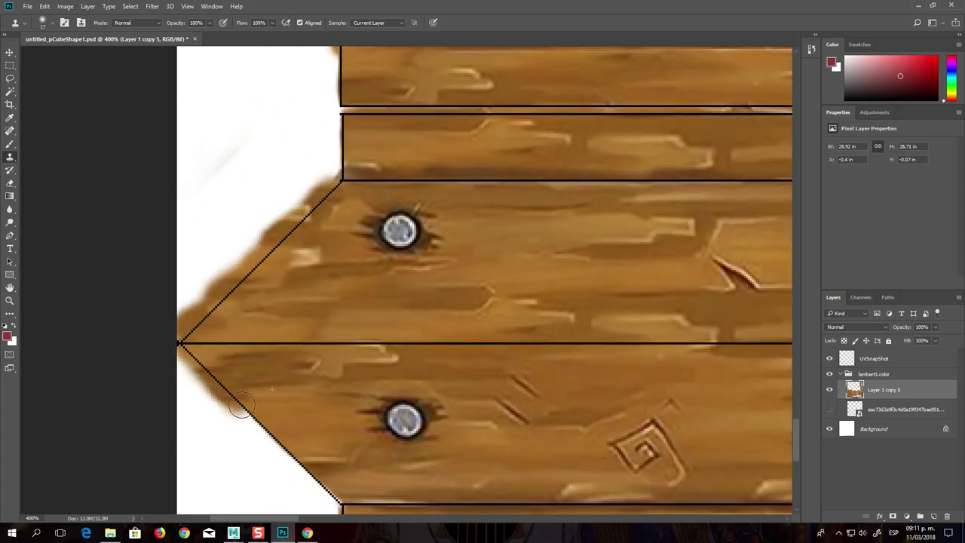
pyautogui.hotkey('ctrl', 'z')
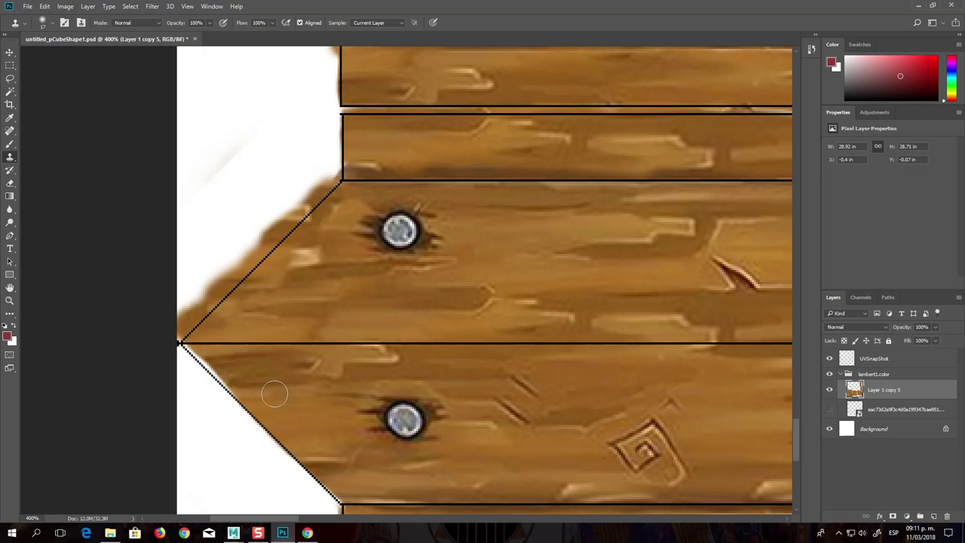
pyautogui.moveTo(209, 373)
pyautogui.mouseDown()
pyautogui.moveTo(332, 497)
pyautogui.moveTo(294, 463)
pyautogui.mouseUp()
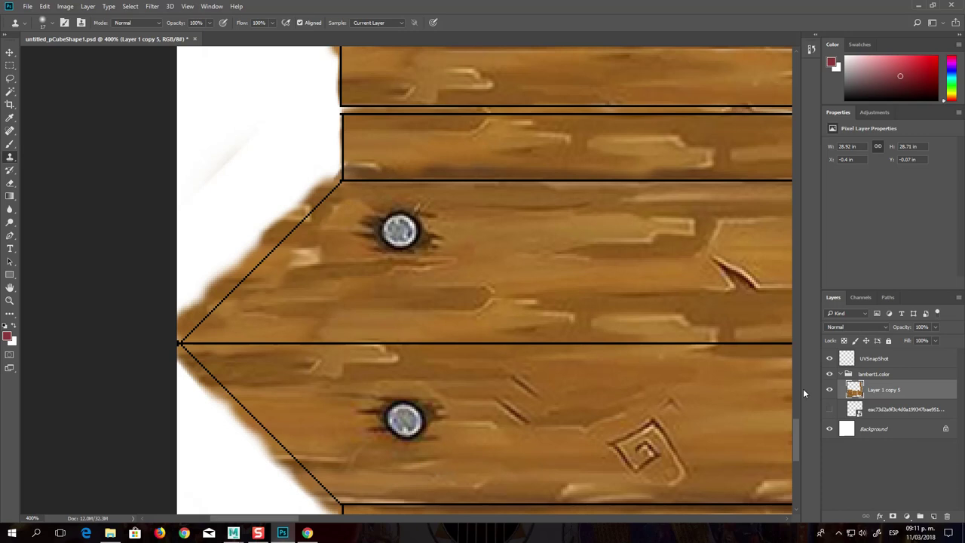
# Check the crate preview in Maya and return to the texture in Photoshop
pyautogui.moveTo(798, 434)
pyautogui.mouseDown()
pyautogui.moveTo(793, 414)
pyautogui.moveTo(796, 452)
pyautogui.mouseUp()
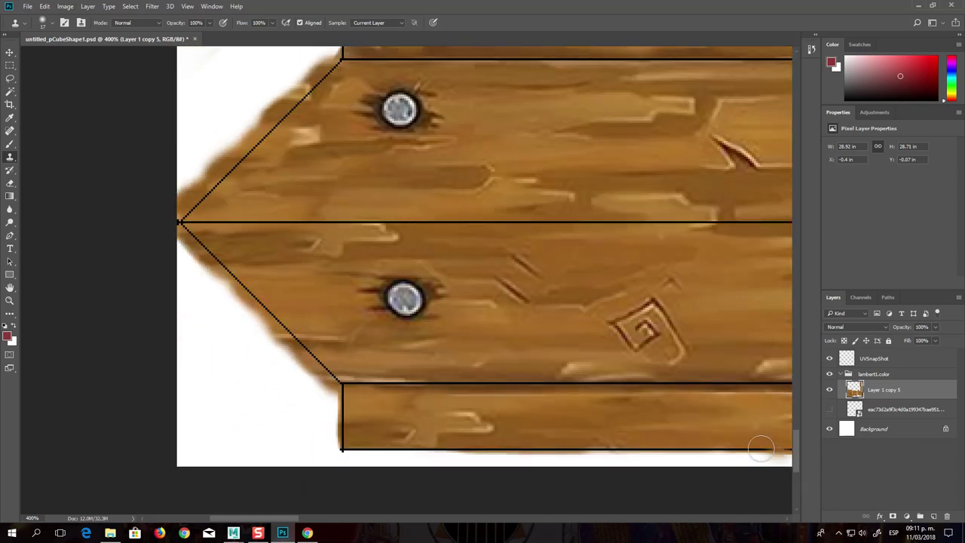
pyautogui.hotkey('alt', 'Tab')
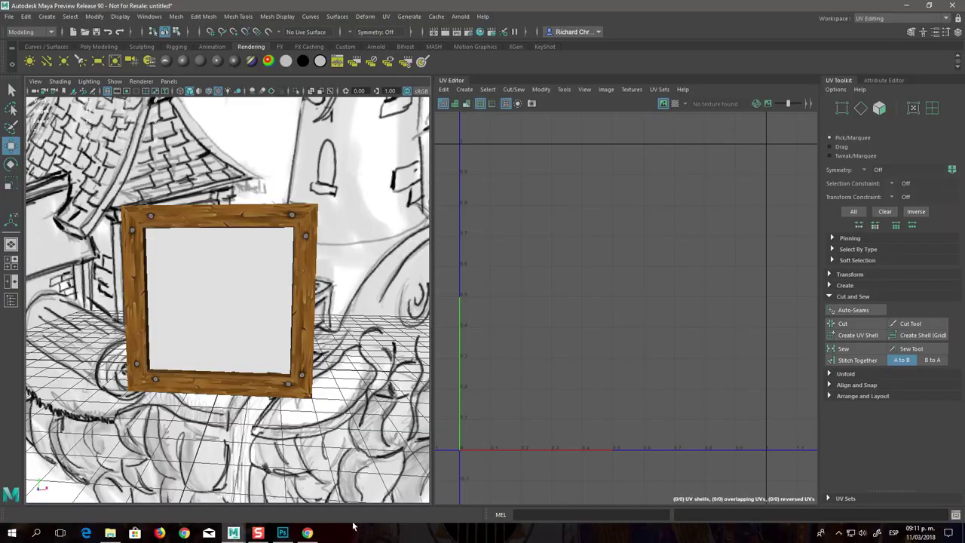
pyautogui.click(282, 532)
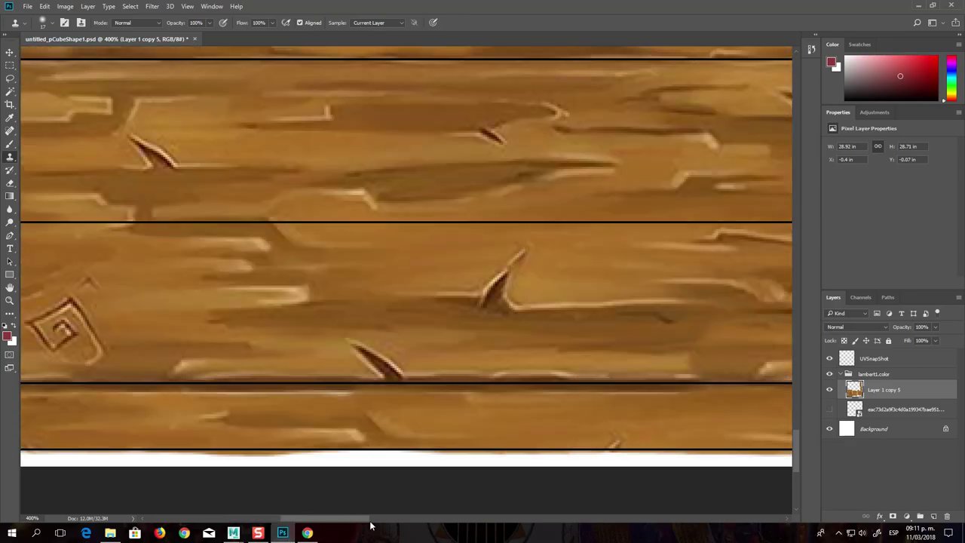
pyautogui.moveTo(370, 521); pyautogui.dragTo(444, 520)
pyautogui.moveTo(431, 520); pyautogui.dragTo(426, 521)
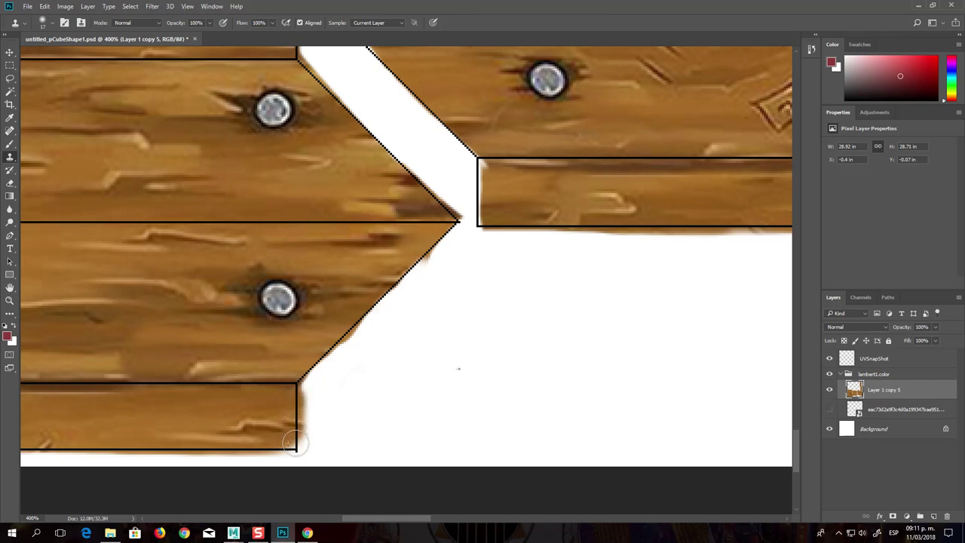
# Extend cloned wood past the lower plank's corner and the upper diagonal plank edge
pyautogui.keyDown('alt'); pyautogui.click(274, 426); pyautogui.keyUp('alt')
pyautogui.moveTo(296, 443); pyautogui.dragTo(308, 461)
pyautogui.moveTo(351, 336); pyautogui.dragTo(338, 364)
pyautogui.hotkey('ctrl', 'z')
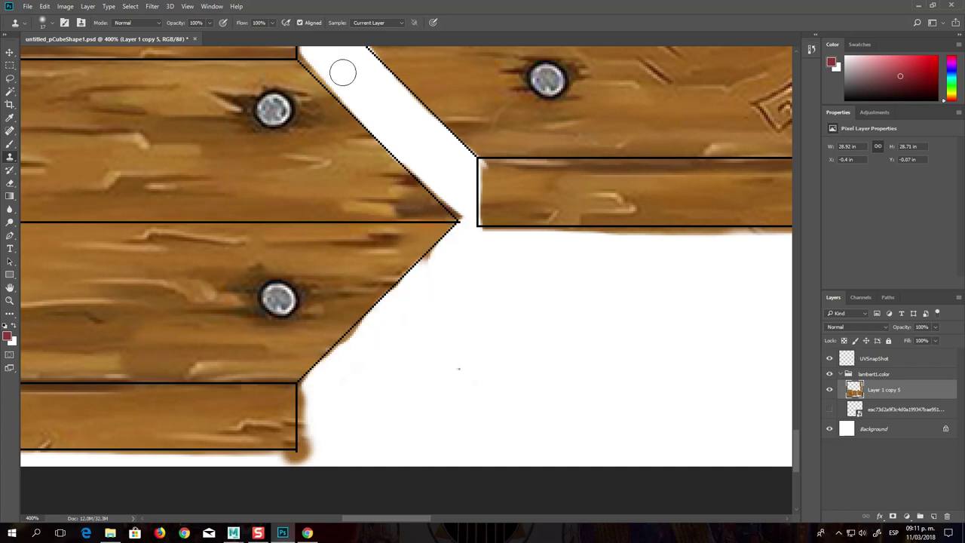
pyautogui.keyDown('alt'); pyautogui.click(350, 157); pyautogui.keyUp('alt')
pyautogui.moveTo(383, 143); pyautogui.dragTo(441, 189)
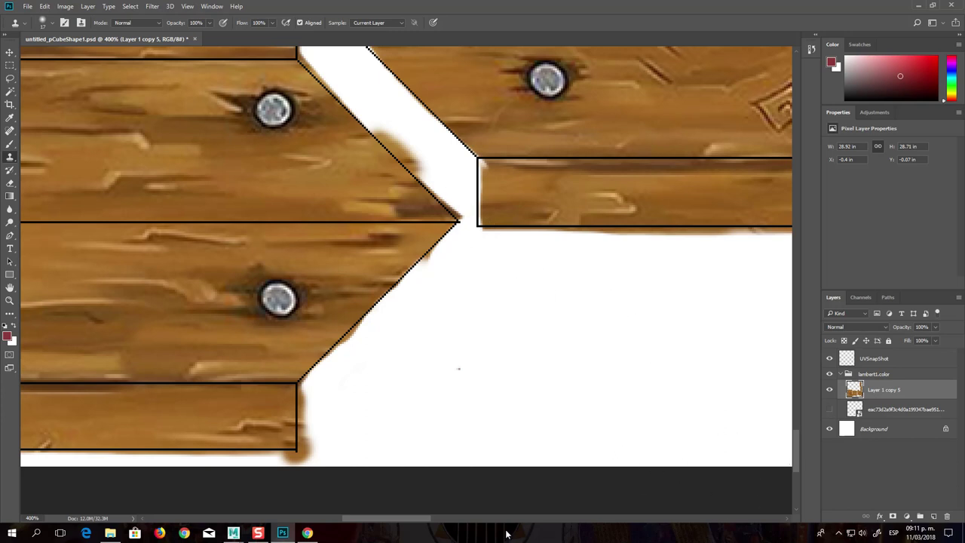
# Fill the white gap at the plank corner and the white edge at the third plank's end
pyautogui.moveTo(403, 519); pyautogui.dragTo(291, 520)
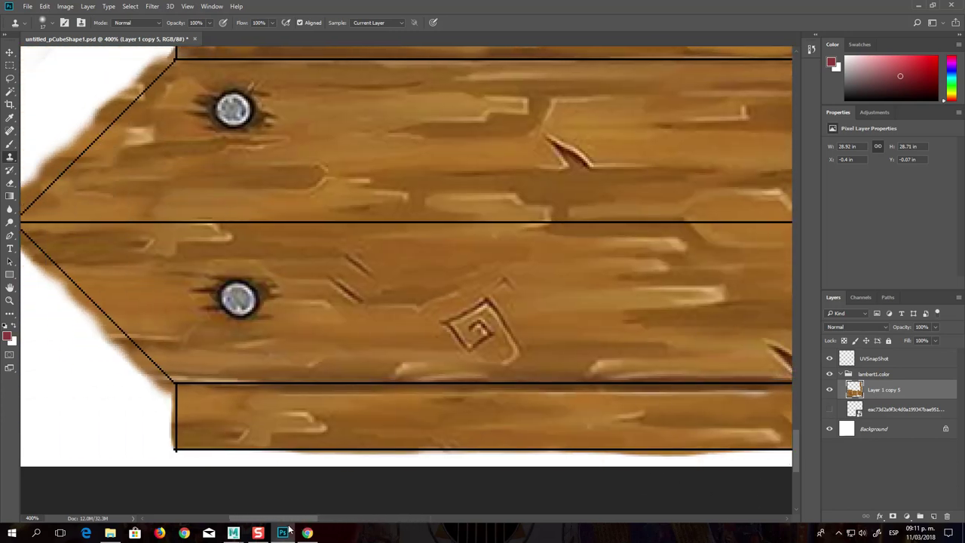
pyautogui.moveTo(797, 443); pyautogui.dragTo(800, 362)
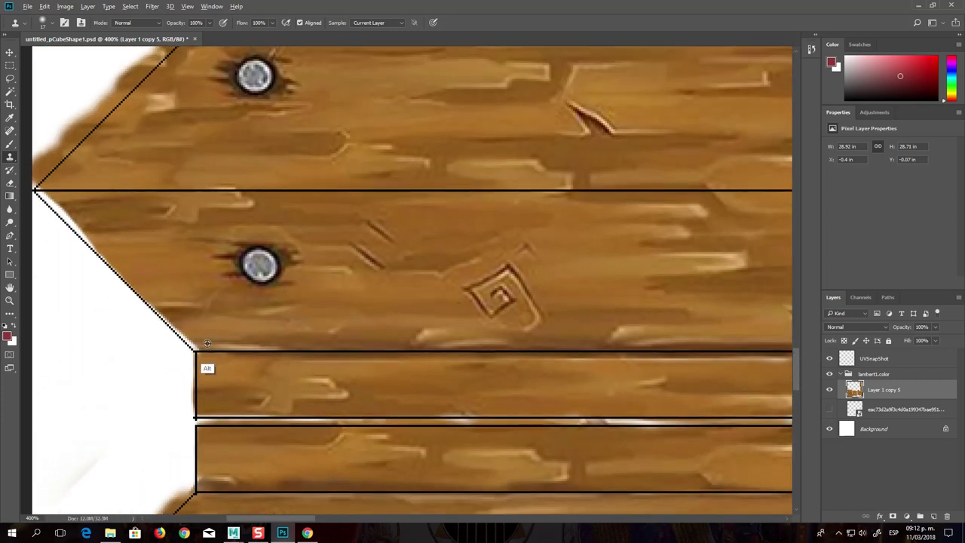
pyautogui.keyDown('alt'); pyautogui.click(206, 344); pyautogui.keyUp('alt')
pyautogui.moveTo(192, 347); pyautogui.dragTo(38, 192)
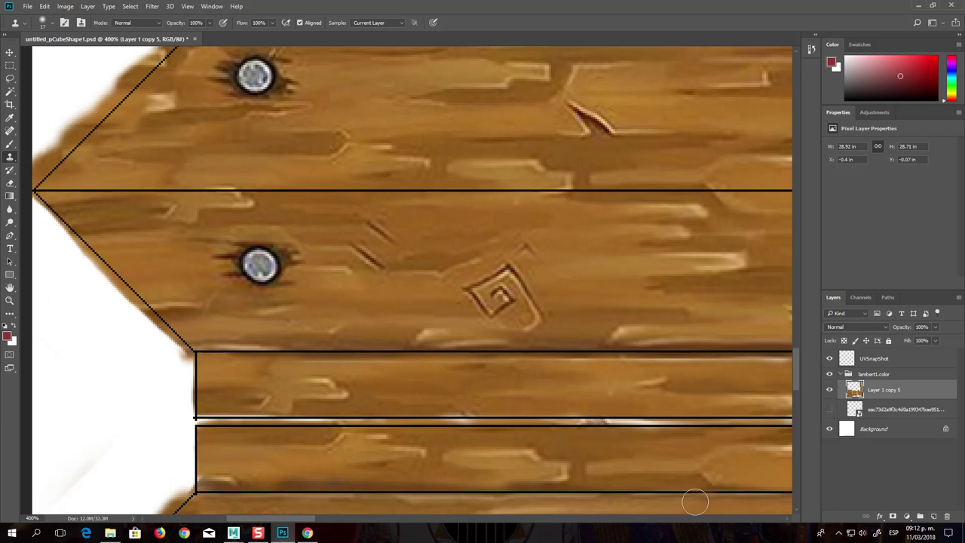
pyautogui.keyDown('alt'); pyautogui.click(256, 402); pyautogui.keyUp('alt')
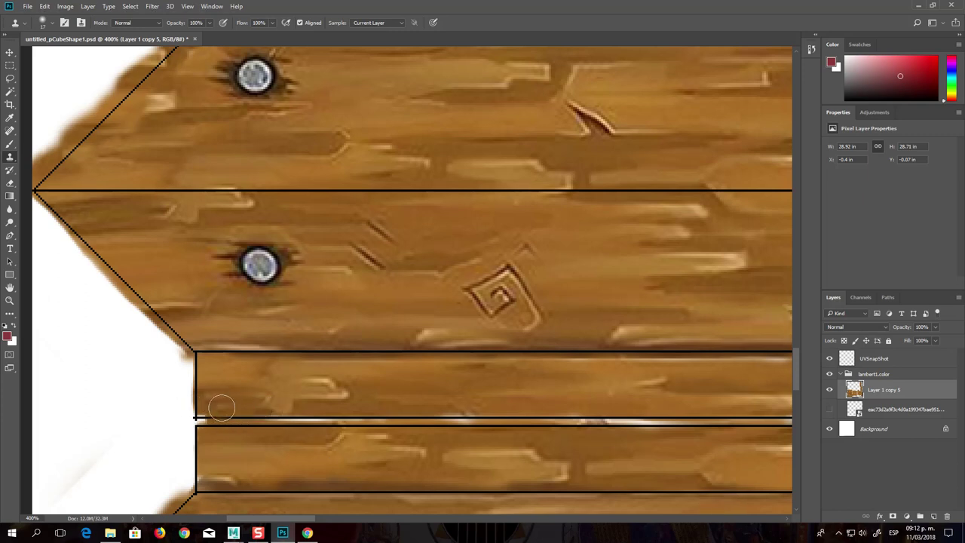
pyautogui.keyDown('alt'); pyautogui.click(230, 400); pyautogui.keyUp('alt')
pyautogui.moveTo(197, 401); pyautogui.dragTo(186, 416)
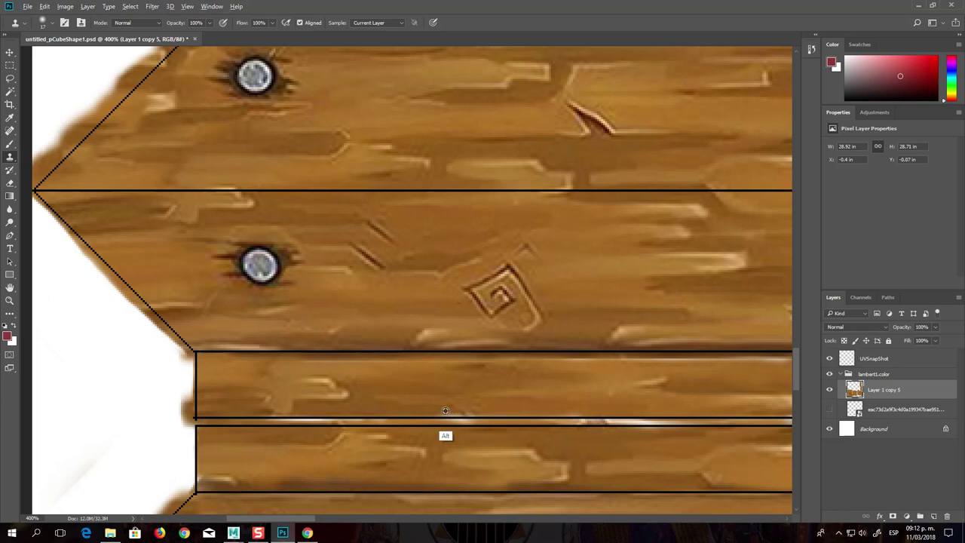
# Cover the white highlights on the upper and lower seams with wood, checking the Maya preview
pyautogui.moveTo(439, 411); pyautogui.dragTo(784, 402)
pyautogui.moveTo(703, 489); pyautogui.dragTo(729, 488)
pyautogui.click(290, 529)
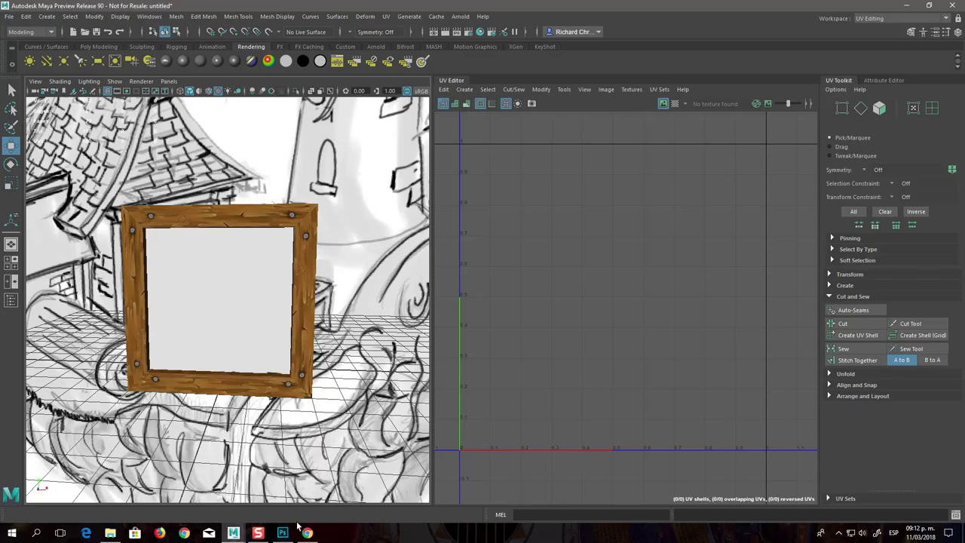
pyautogui.click(282, 533)
pyautogui.moveTo(304, 519); pyautogui.dragTo(399, 527)
pyautogui.keyDown('alt'); pyautogui.click(425, 383); pyautogui.keyUp('alt')
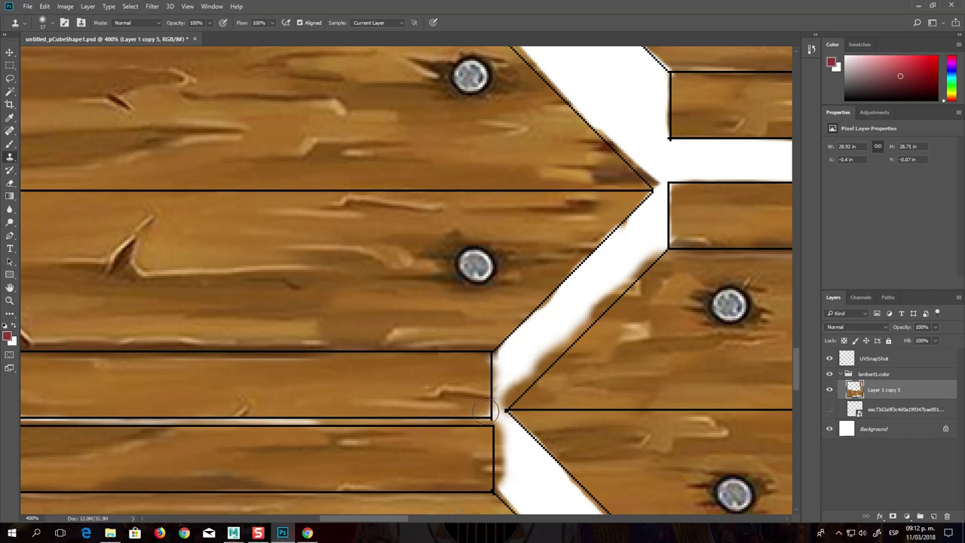
# Clone wood into the white gap along the diagonal plank edge, undoing an overshooting stroke
pyautogui.moveTo(497, 385)
pyautogui.mouseDown()
pyautogui.moveTo(510, 366)
pyautogui.moveTo(504, 360)
pyautogui.mouseUp()
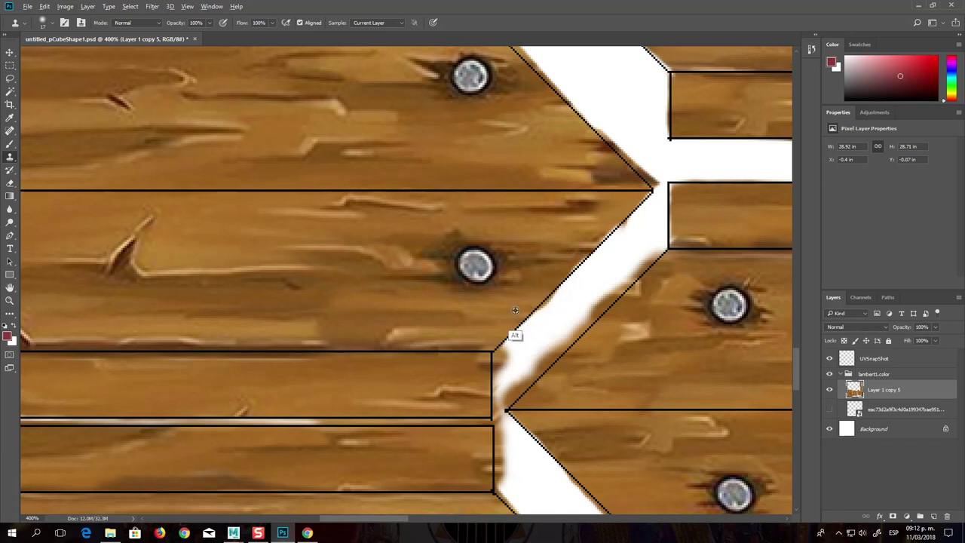
pyautogui.moveTo(532, 307); pyautogui.dragTo(618, 222)
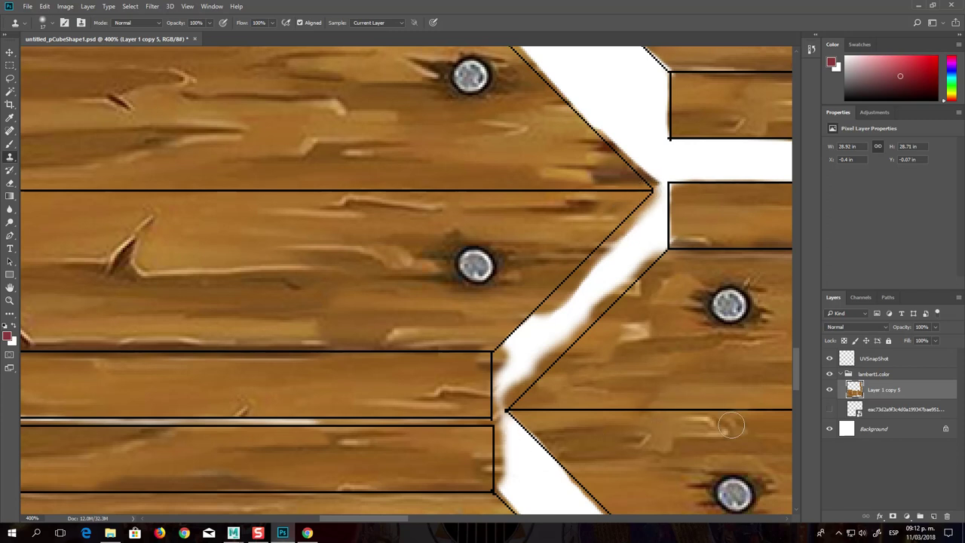
pyautogui.moveTo(798, 367); pyautogui.dragTo(795, 332)
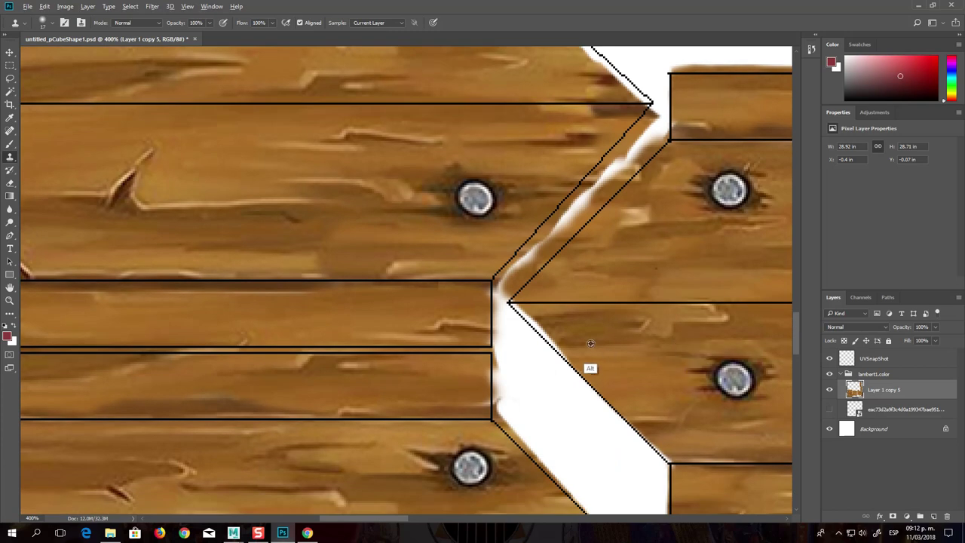
pyautogui.moveTo(588, 370); pyautogui.dragTo(544, 334)
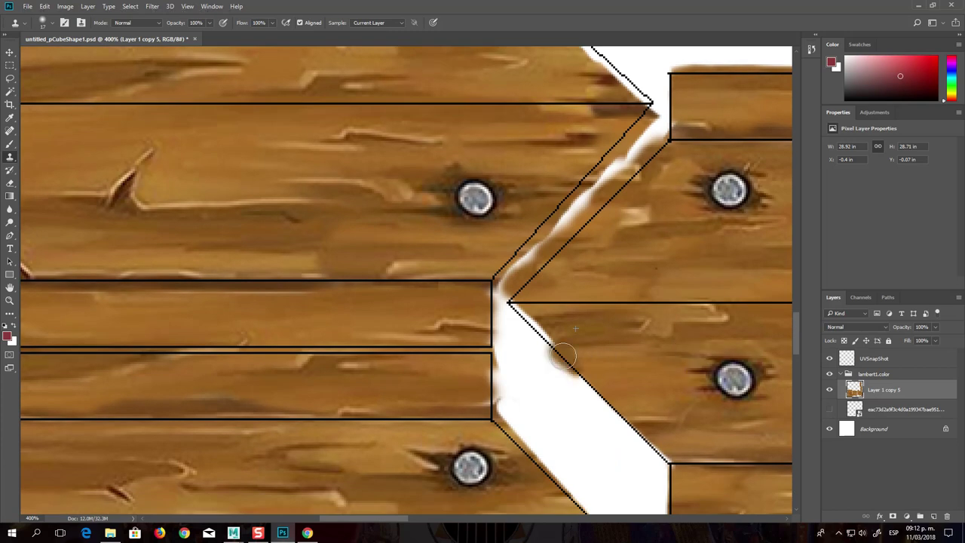
pyautogui.hotkey('ctrl', 'z')
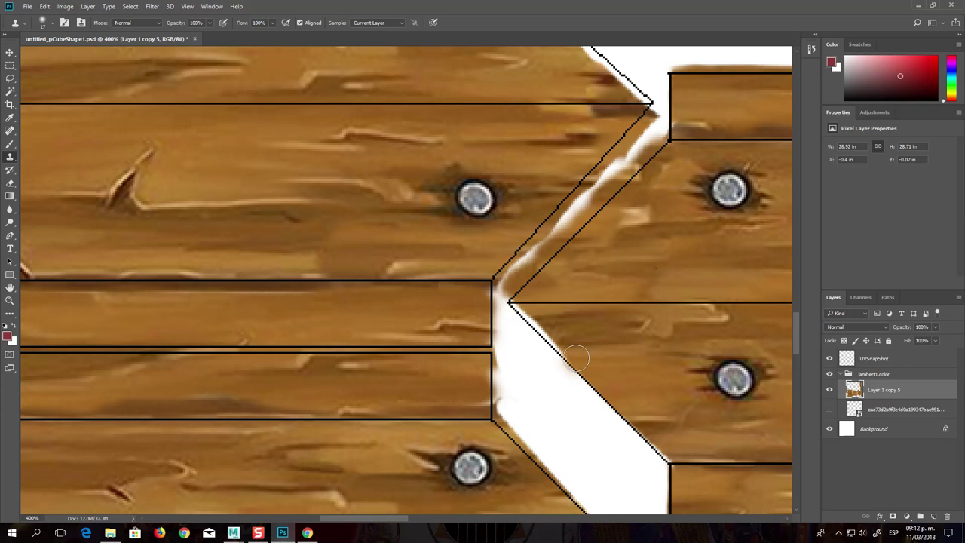
# Extend wood along the upper diagonal seam until the white strip is a thin line
pyautogui.moveTo(570, 360); pyautogui.dragTo(518, 312)
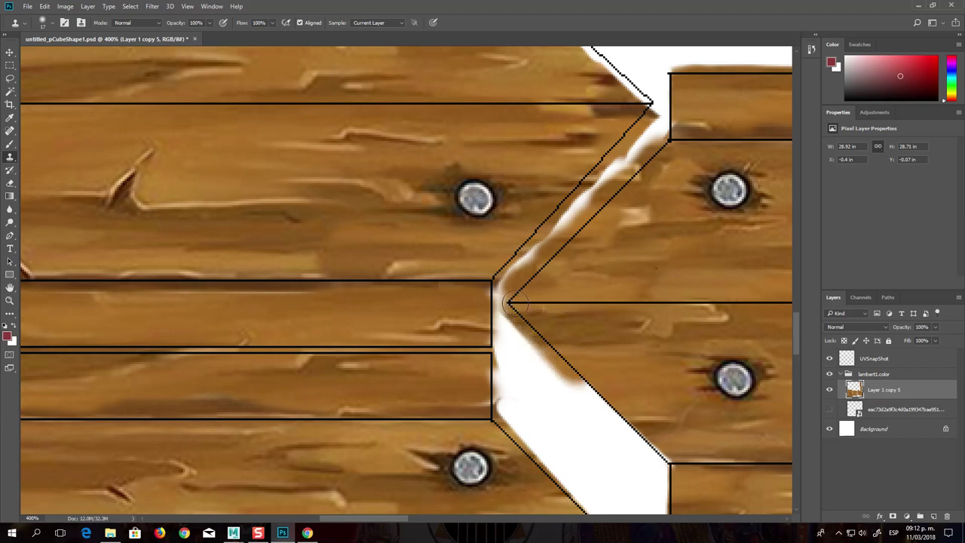
pyautogui.moveTo(593, 381)
pyautogui.mouseDown()
pyautogui.moveTo(586, 377)
pyautogui.moveTo(660, 456)
pyautogui.moveTo(519, 307)
pyautogui.mouseUp()
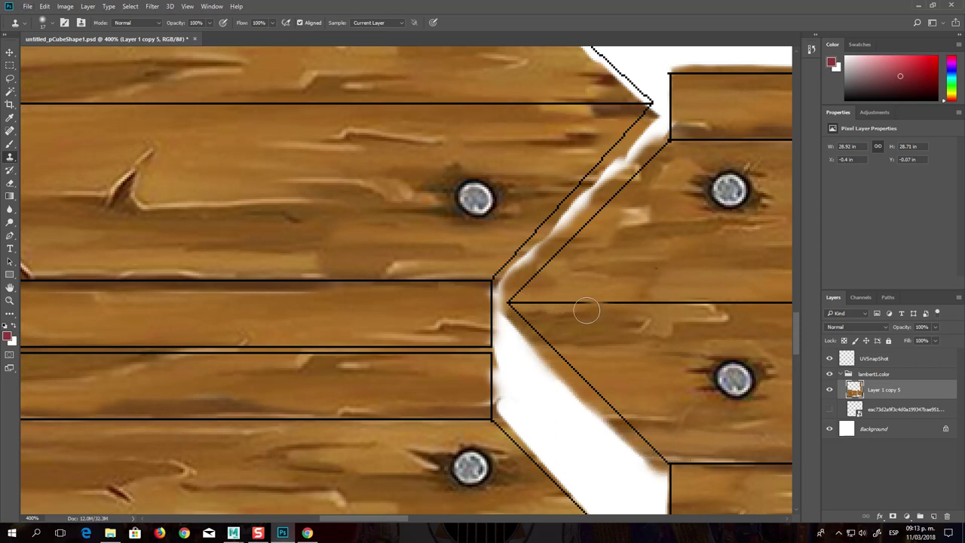
pyautogui.moveTo(559, 256)
pyautogui.mouseDown()
pyautogui.moveTo(528, 271)
pyautogui.moveTo(653, 160)
pyautogui.mouseUp()
pyautogui.moveTo(581, 224); pyautogui.dragTo(576, 230)
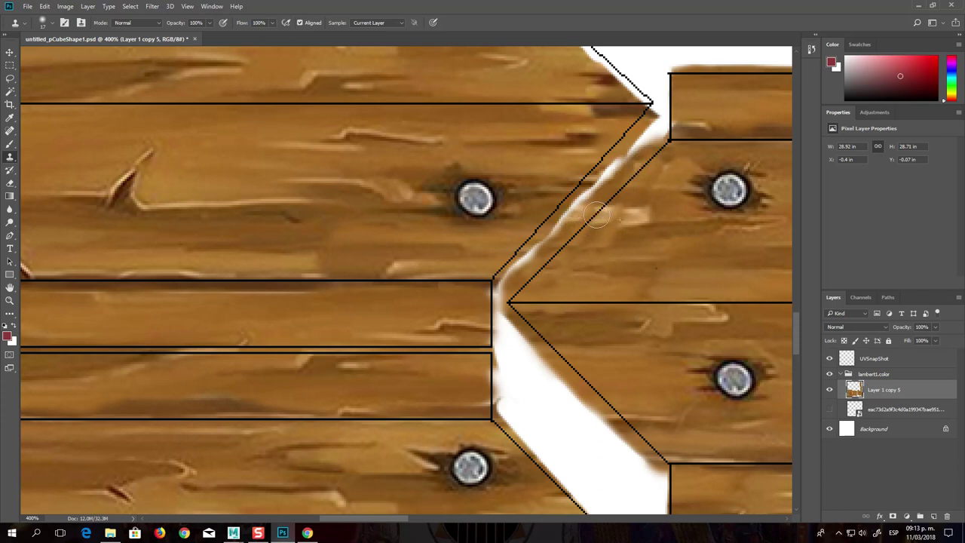
pyautogui.hotkey('ctrl', 'z')
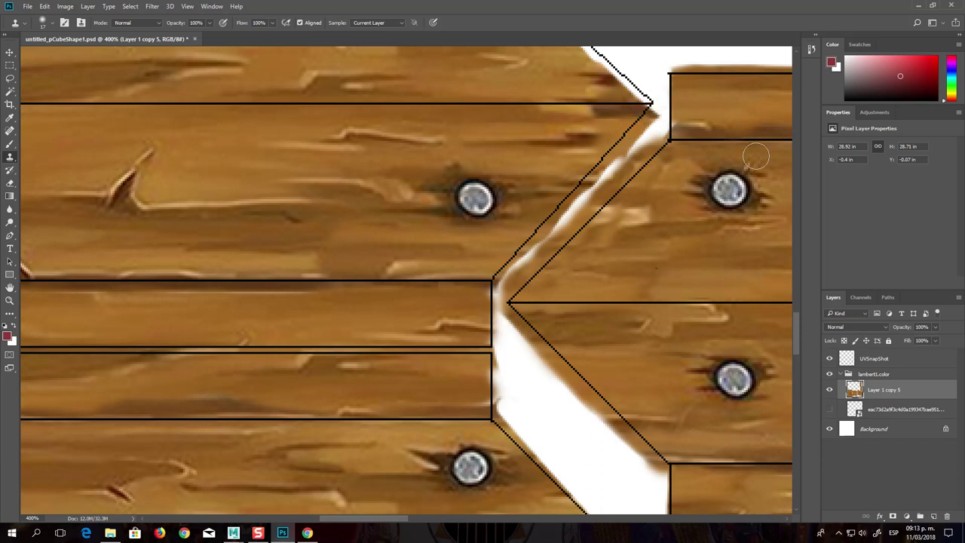
pyautogui.moveTo(795, 335); pyautogui.dragTo(798, 304)
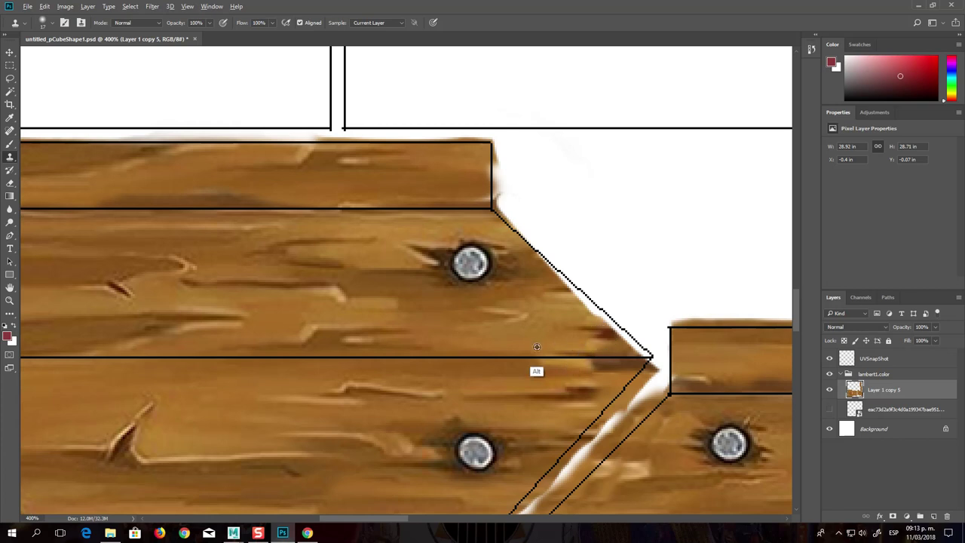
# Stamp wood over the white bumps along the diagonal board edge
pyautogui.moveTo(584, 344)
pyautogui.mouseDown()
pyautogui.moveTo(649, 347)
pyautogui.moveTo(593, 302)
pyautogui.mouseUp()
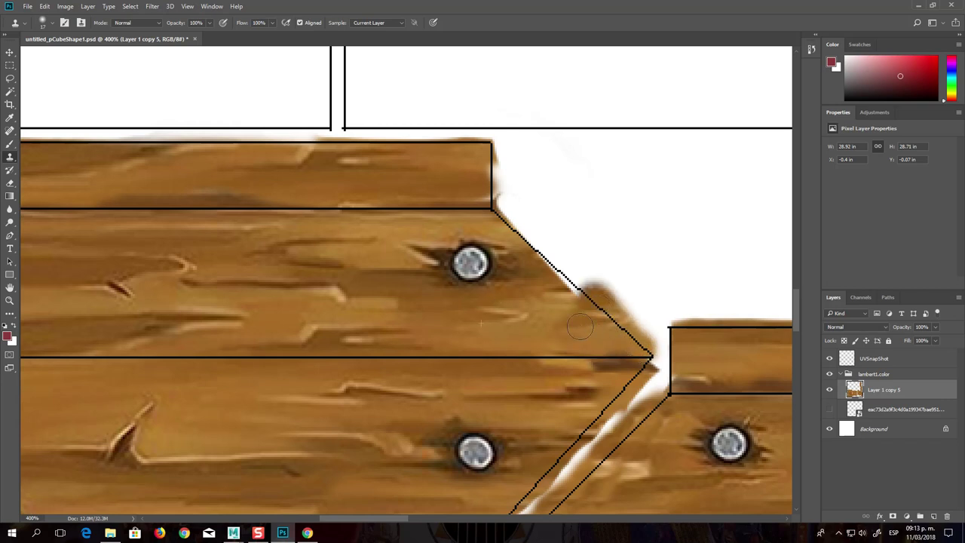
pyautogui.moveTo(582, 330); pyautogui.dragTo(581, 318)
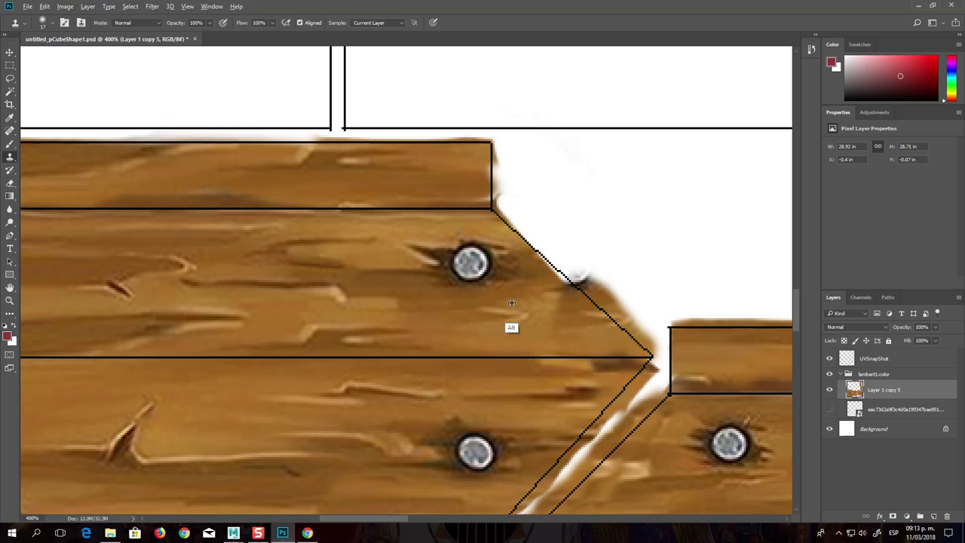
pyautogui.keyDown('alt'); pyautogui.click(537, 269); pyautogui.keyUp('alt')
pyautogui.moveTo(571, 269)
pyautogui.mouseDown()
pyautogui.moveTo(577, 275)
pyautogui.moveTo(505, 218)
pyautogui.moveTo(565, 260)
pyautogui.moveTo(603, 311)
pyautogui.mouseUp()
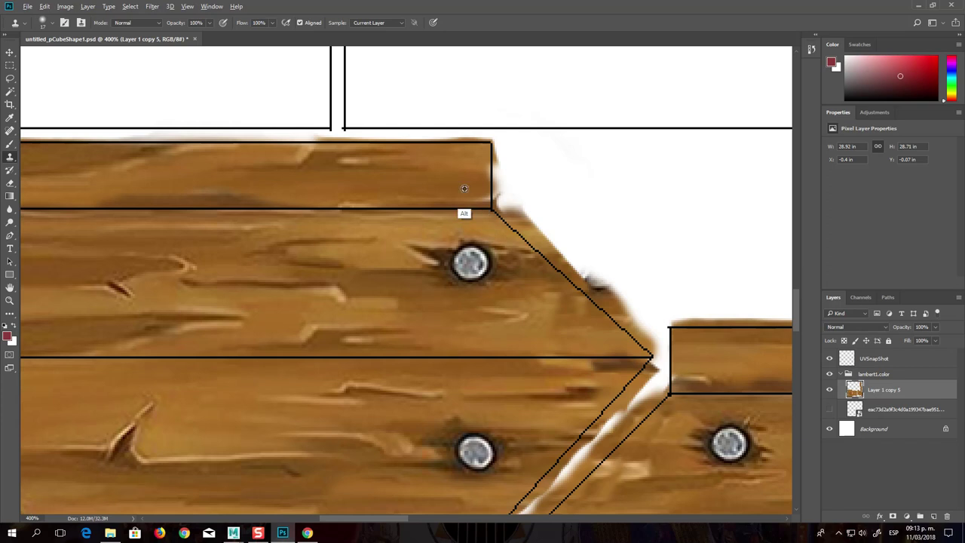
# Extend wood over the top board's right end and the white sliver at its corner
pyautogui.moveTo(480, 198)
pyautogui.mouseDown()
pyautogui.moveTo(497, 181)
pyautogui.moveTo(497, 155)
pyautogui.mouseUp()
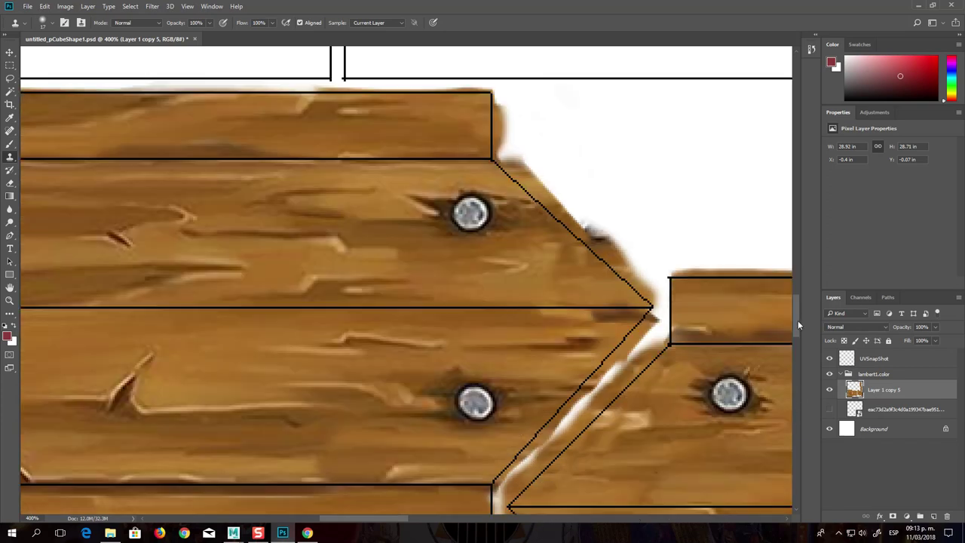
pyautogui.moveTo(797, 319); pyautogui.dragTo(796, 342)
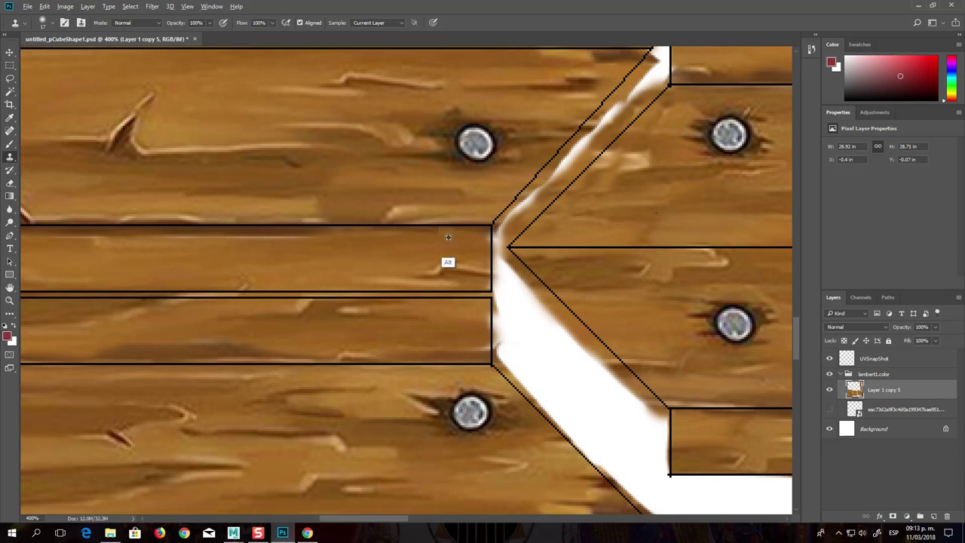
pyautogui.moveTo(489, 235); pyautogui.dragTo(500, 319)
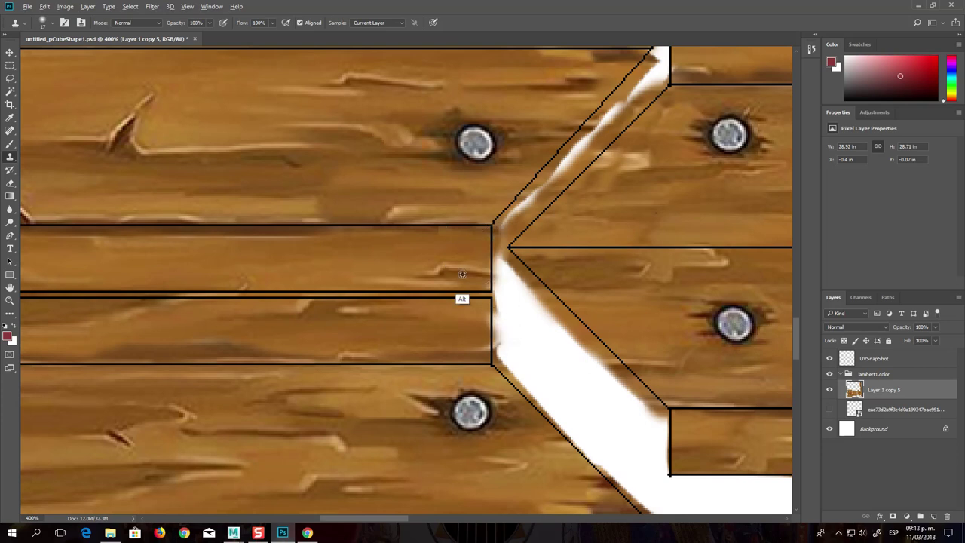
pyautogui.moveTo(482, 282); pyautogui.dragTo(503, 273)
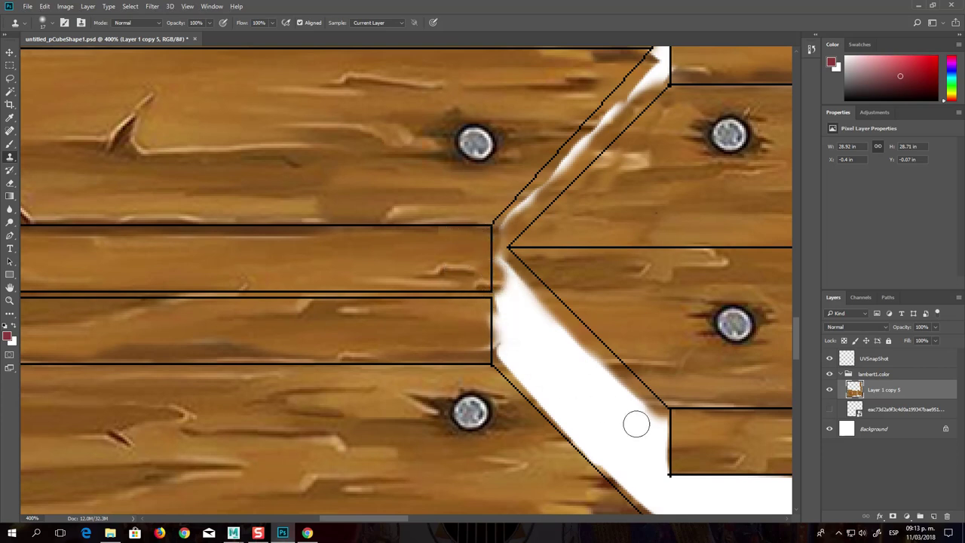
pyautogui.moveTo(371, 519); pyautogui.dragTo(260, 519)
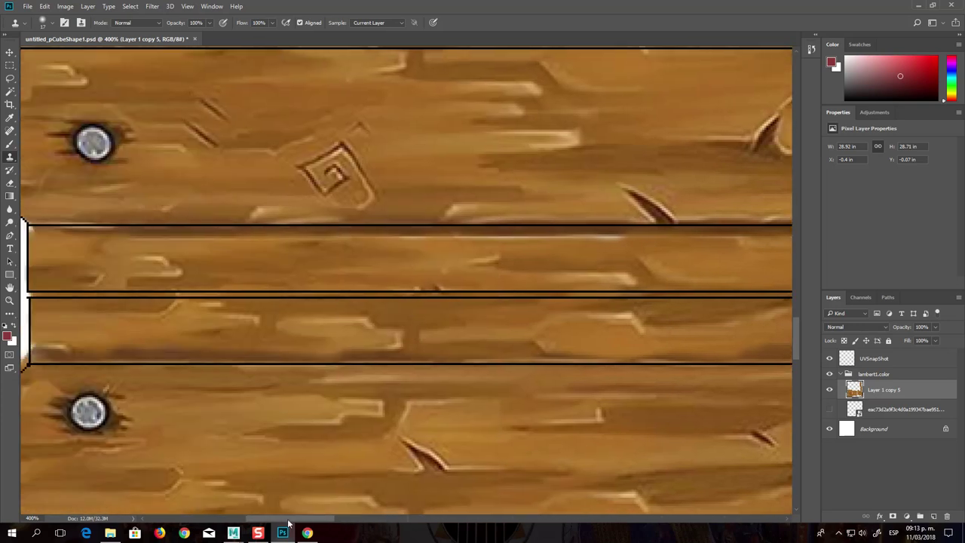
# Sample the middle plank and fill the white corner at the upper plank's upper-left edge
pyautogui.keyDown('alt'); pyautogui.click(416, 243); pyautogui.keyUp('alt')
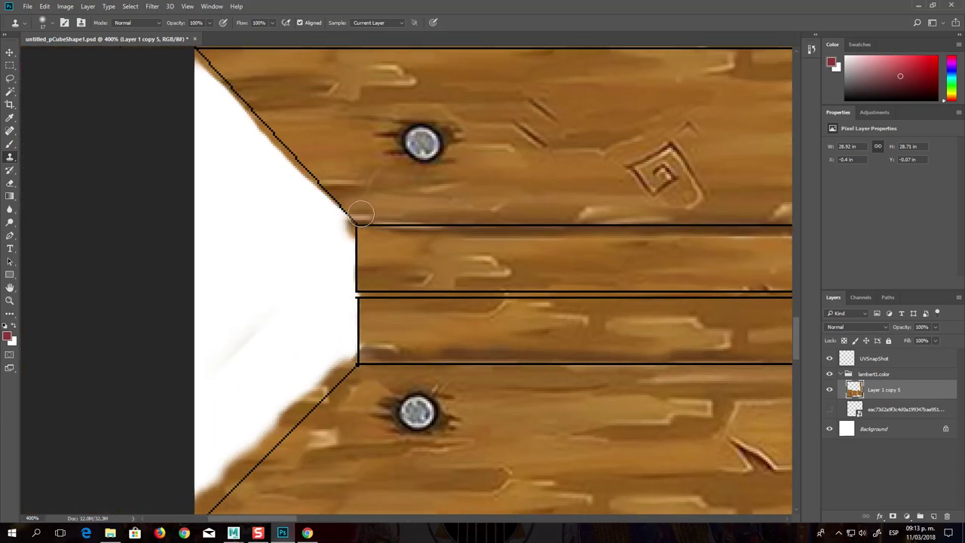
pyautogui.scroll(2, 798, 327)
pyautogui.moveTo(798, 327)
pyautogui.mouseDown()
pyautogui.moveTo(795, 302)
pyautogui.moveTo(795, 328)
pyautogui.mouseUp()
pyautogui.scroll(3, 795, 328)
pyautogui.scroll(1, 797, 352)
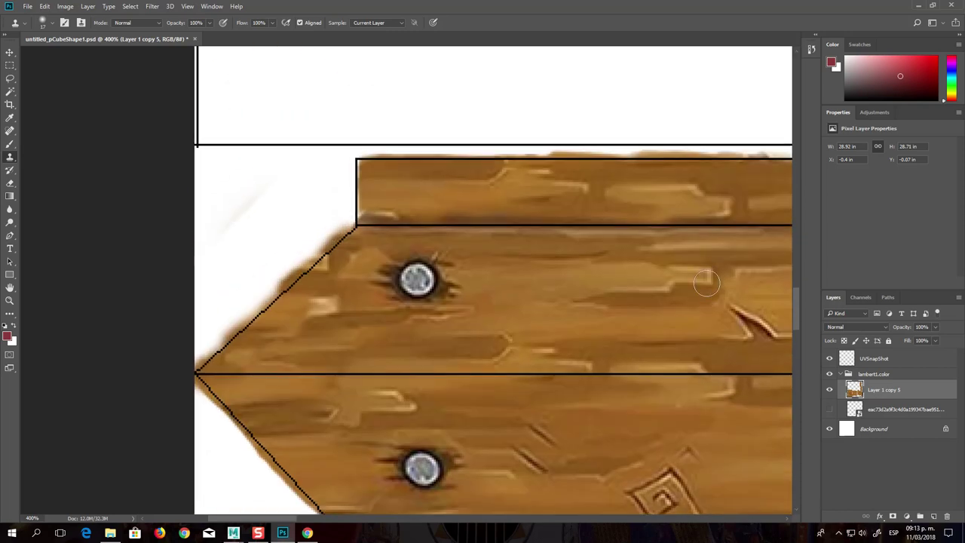
pyautogui.moveTo(362, 212); pyautogui.dragTo(357, 164)
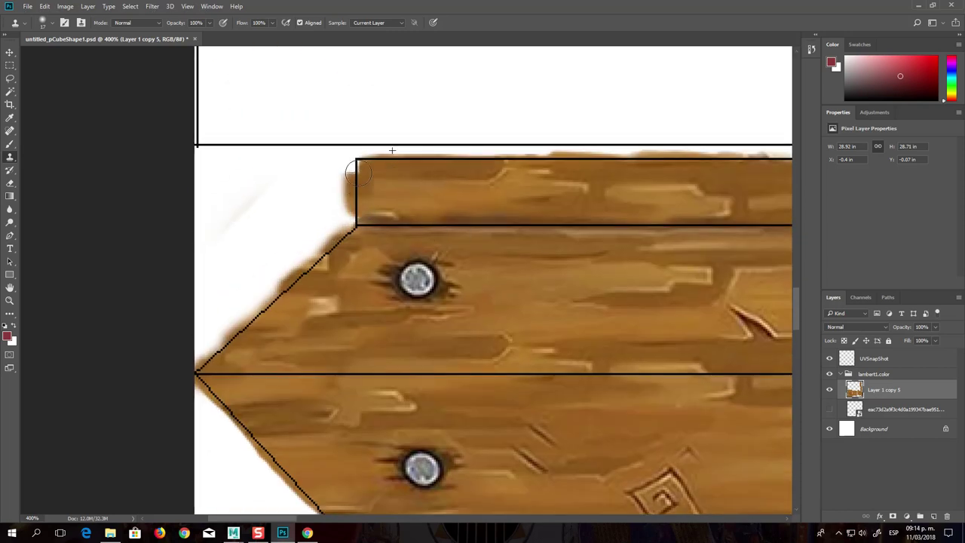
pyautogui.keyDown('alt'); pyautogui.click(404, 204); pyautogui.keyUp('alt')
pyautogui.moveTo(354, 209); pyautogui.dragTo(357, 168)
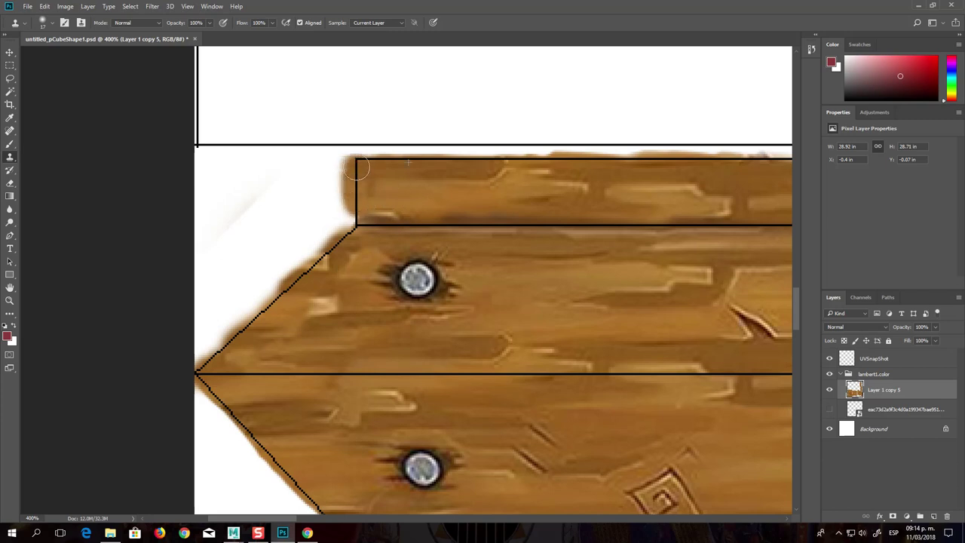
pyautogui.click(357, 214)
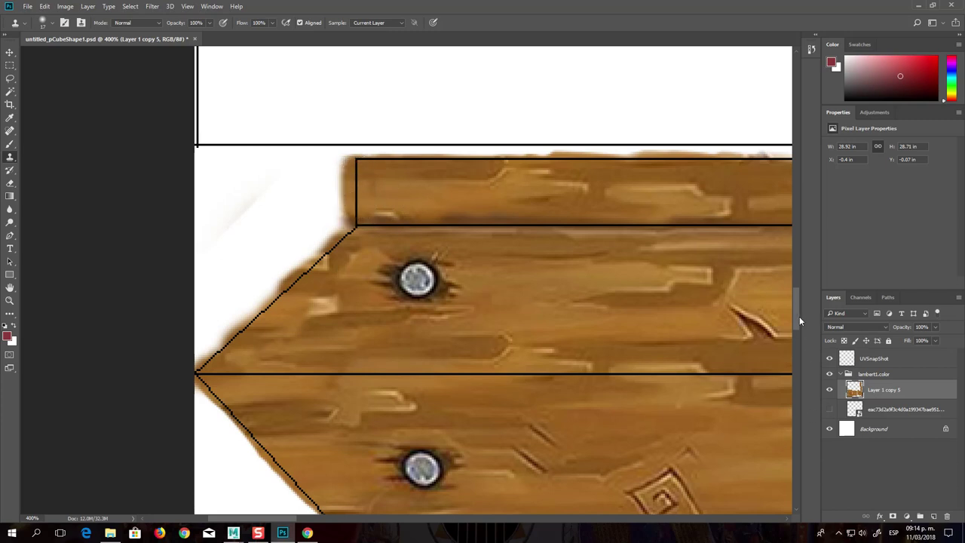
# Cover the bright seam highlight between the short planks with wood and check it in Maya
pyautogui.moveTo(799, 320); pyautogui.dragTo(786, 398)
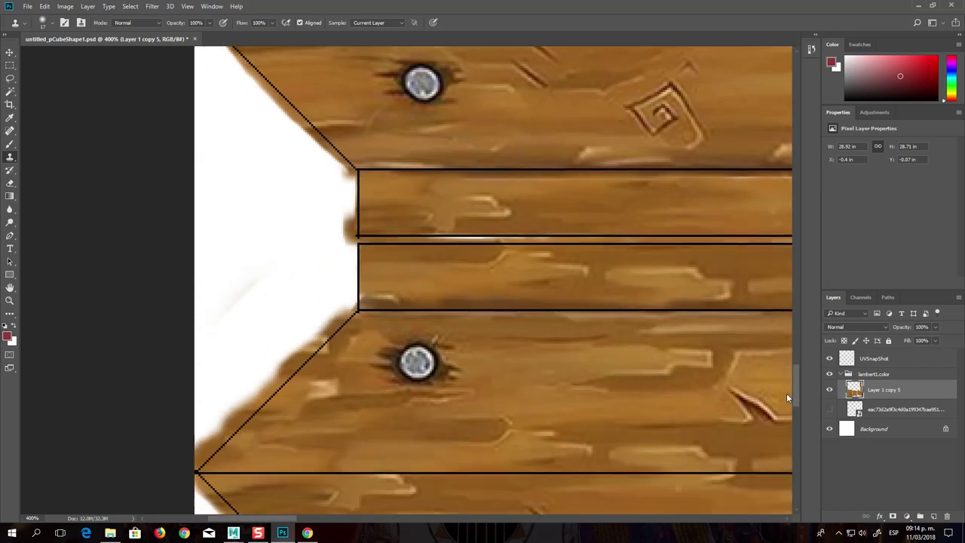
pyautogui.scroll(1, 787, 397)
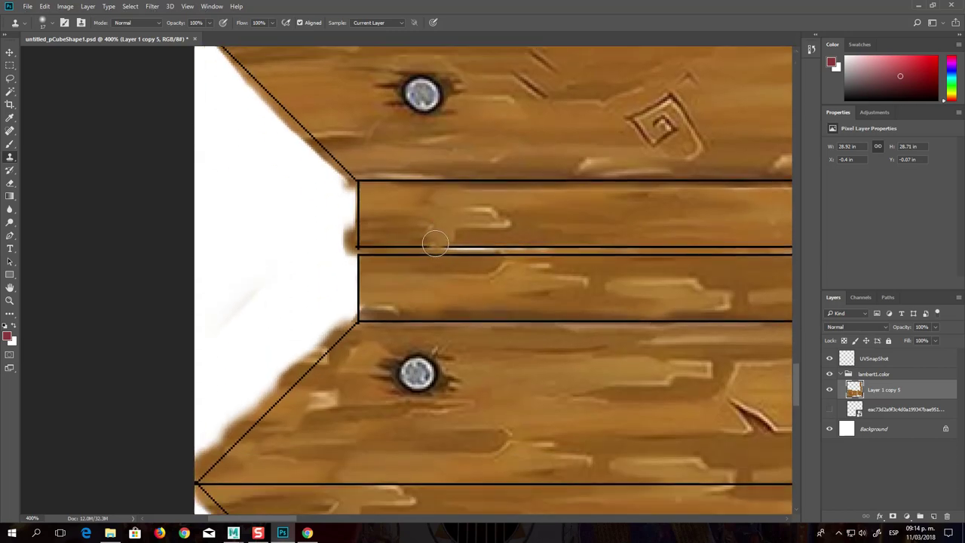
pyautogui.moveTo(434, 241); pyautogui.dragTo(550, 242)
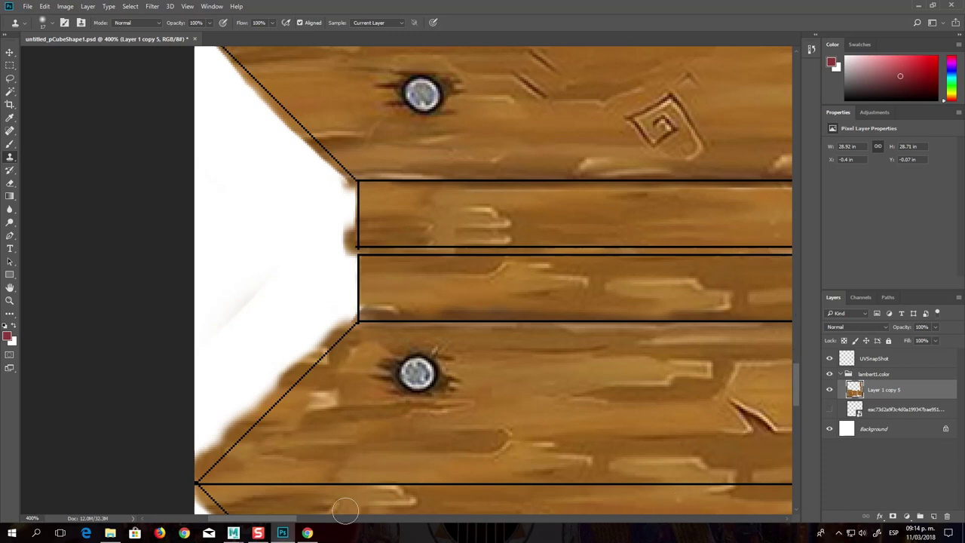
pyautogui.click(286, 531)
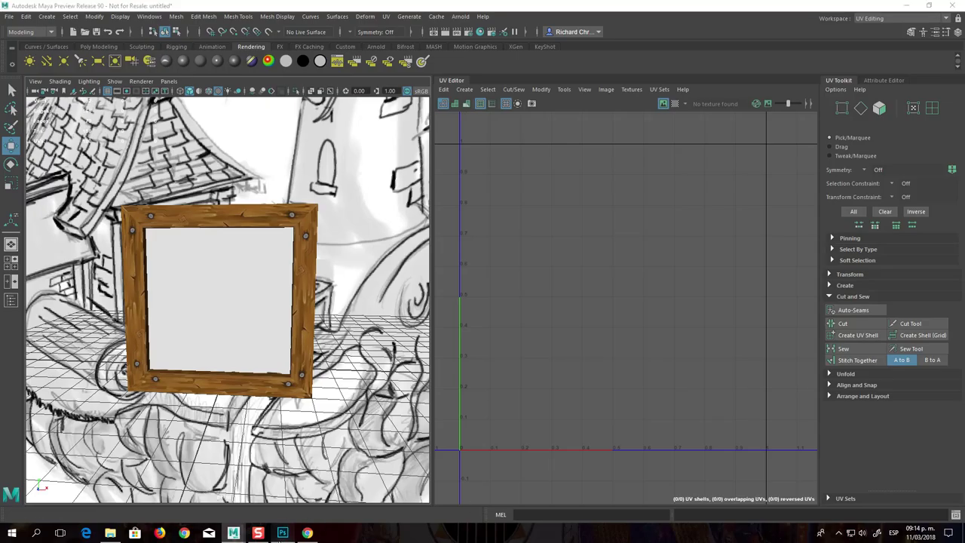
pyautogui.click(282, 532)
pyautogui.moveTo(309, 519); pyautogui.dragTo(429, 512)
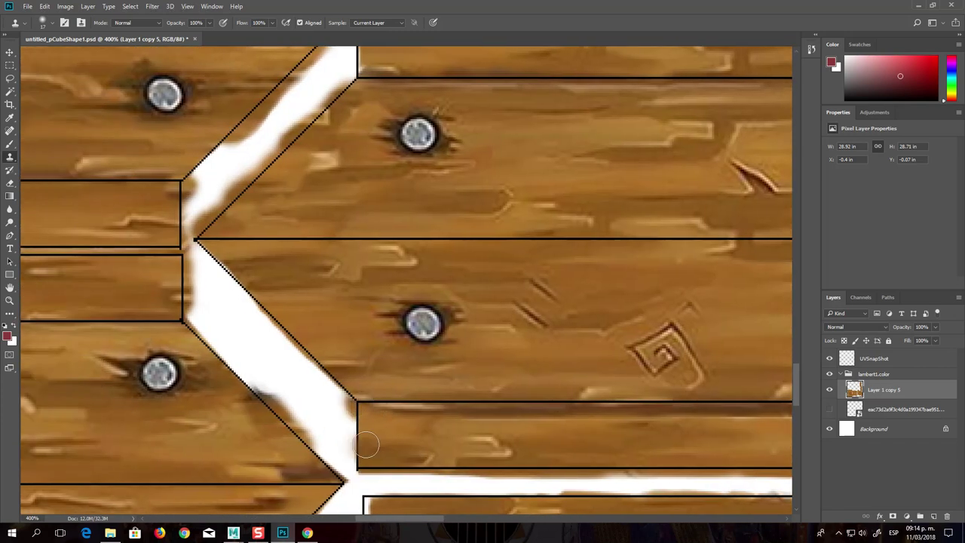
# Sample wood near the nail and clone it along the middle plank's diagonal edge
pyautogui.keyDown('alt'); pyautogui.click(379, 432); pyautogui.keyUp('alt')
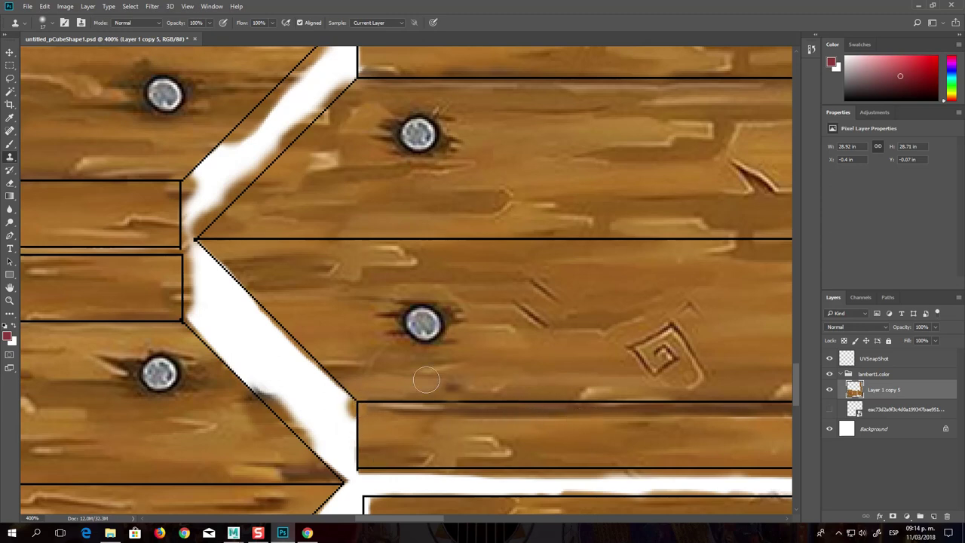
pyautogui.keyDown('alt'); pyautogui.click(259, 284); pyautogui.keyUp('alt')
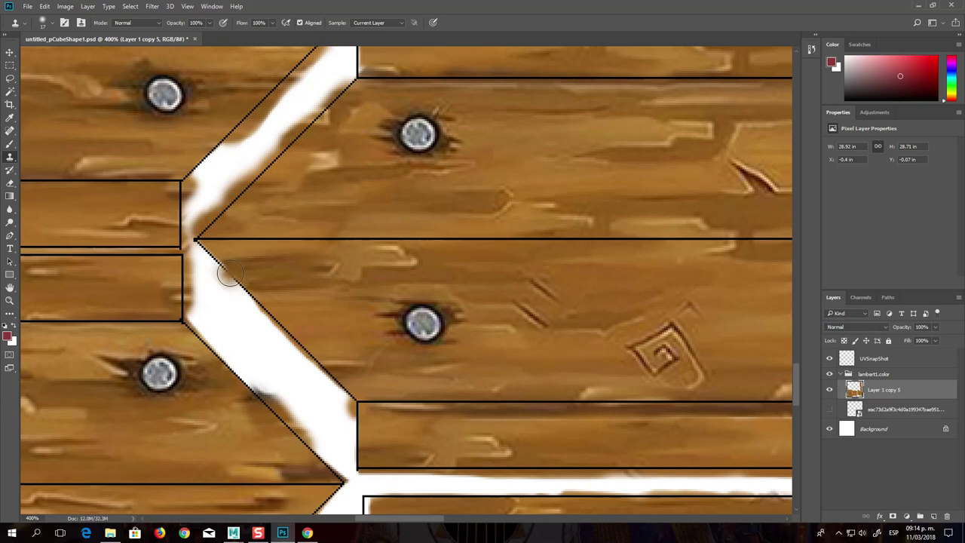
pyautogui.moveTo(250, 297)
pyautogui.mouseDown()
pyautogui.moveTo(340, 386)
pyautogui.moveTo(205, 249)
pyautogui.mouseUp()
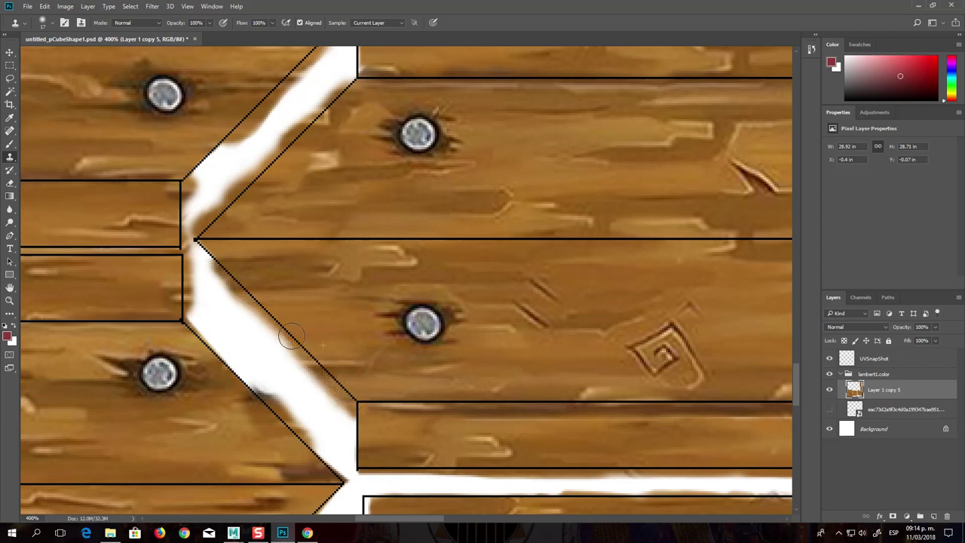
pyautogui.moveTo(793, 367); pyautogui.dragTo(794, 314)
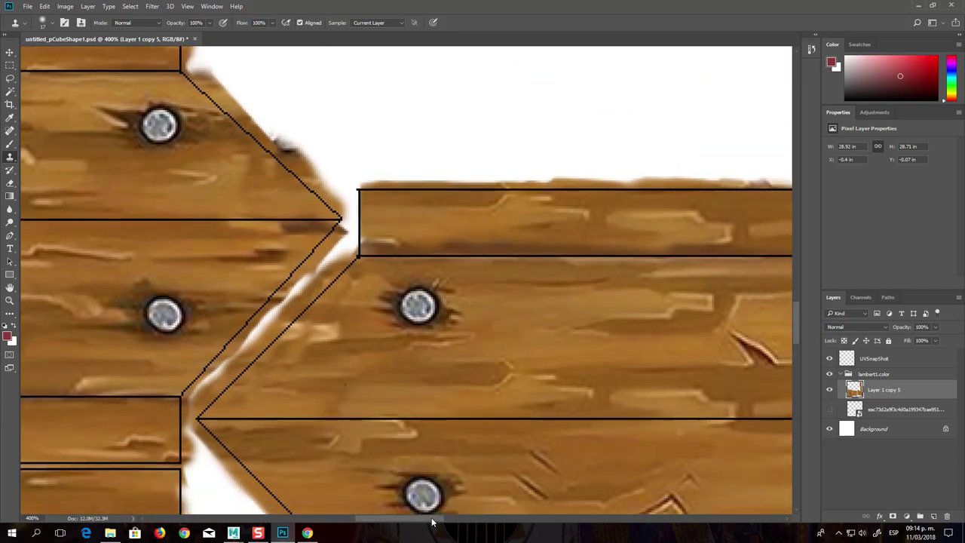
# Fill out the pointed plank's upper diagonal edge and tip with wood, undoing a stray nail copy
pyautogui.moveTo(434, 521); pyautogui.dragTo(554, 520)
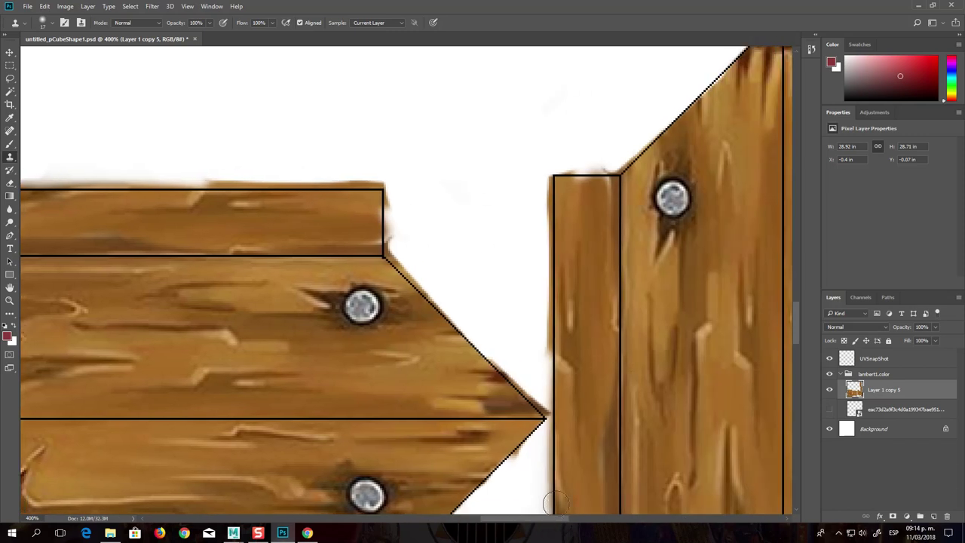
pyautogui.moveTo(795, 322); pyautogui.dragTo(797, 379)
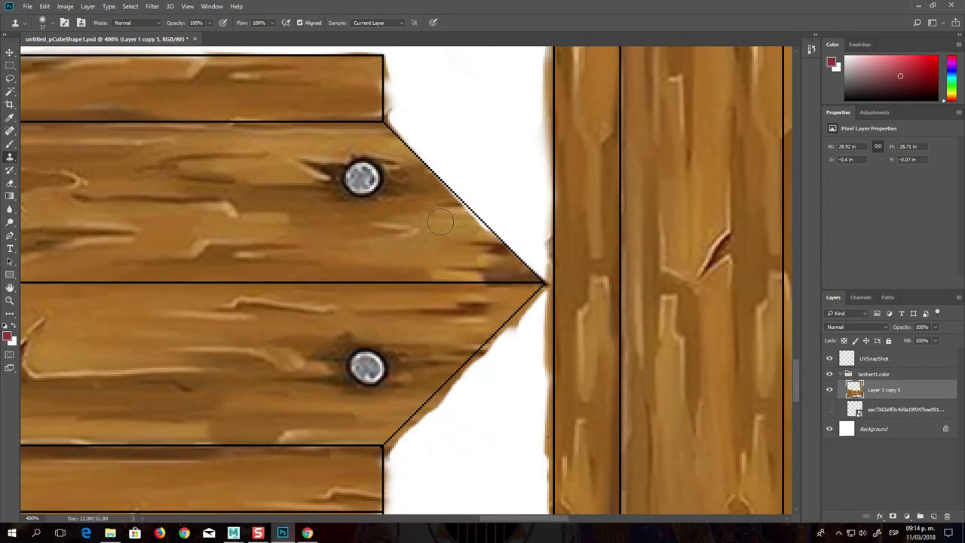
pyautogui.moveTo(491, 226); pyautogui.dragTo(445, 181)
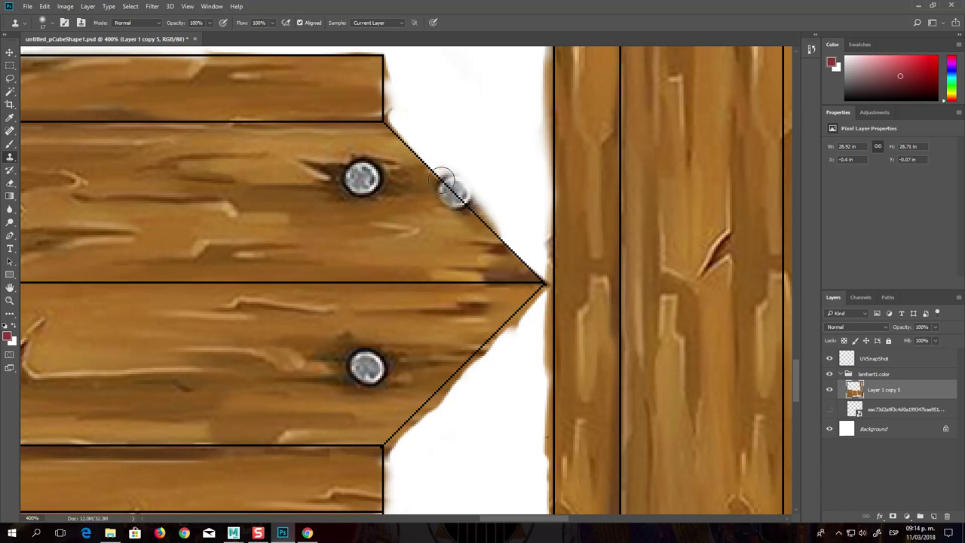
pyautogui.hotkey('ctrl', 'z')
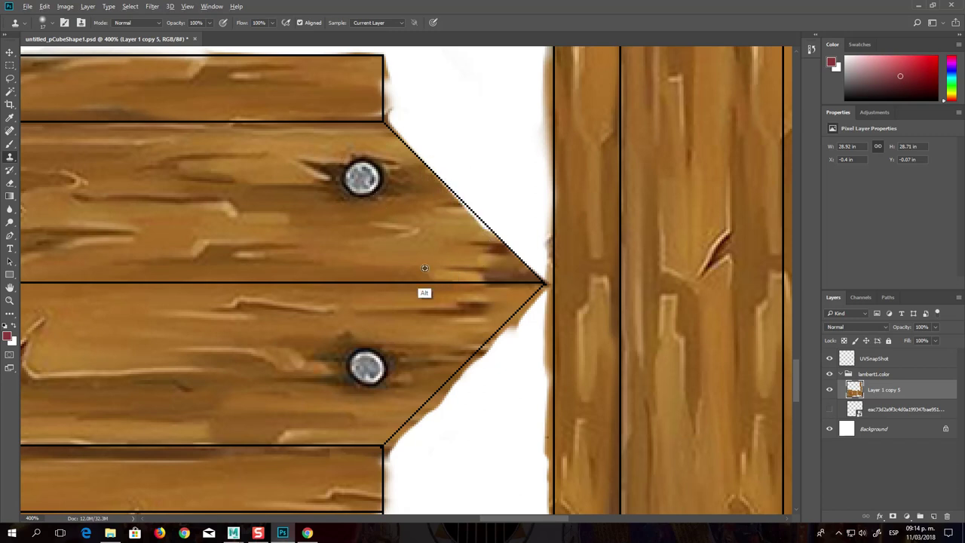
pyautogui.moveTo(486, 234); pyautogui.dragTo(418, 151)
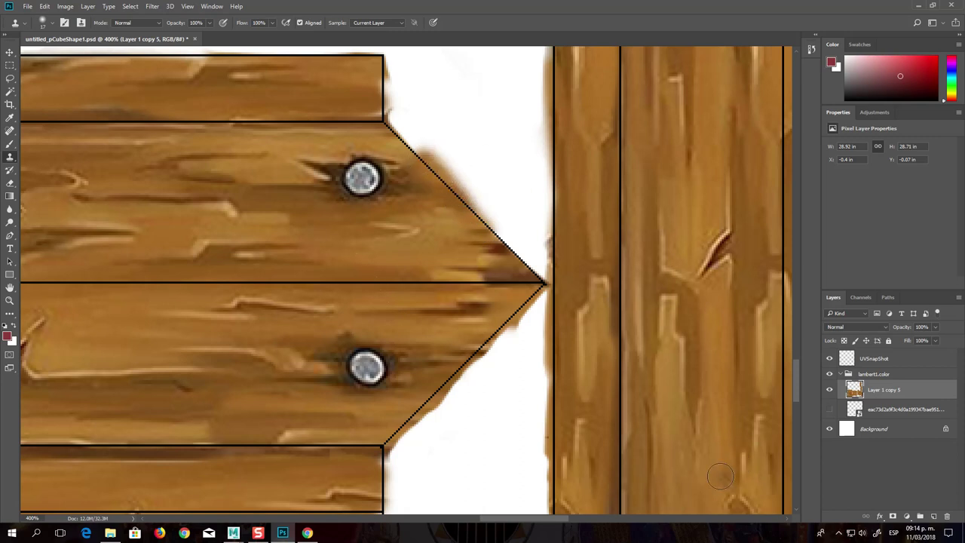
pyautogui.moveTo(490, 227); pyautogui.dragTo(517, 260)
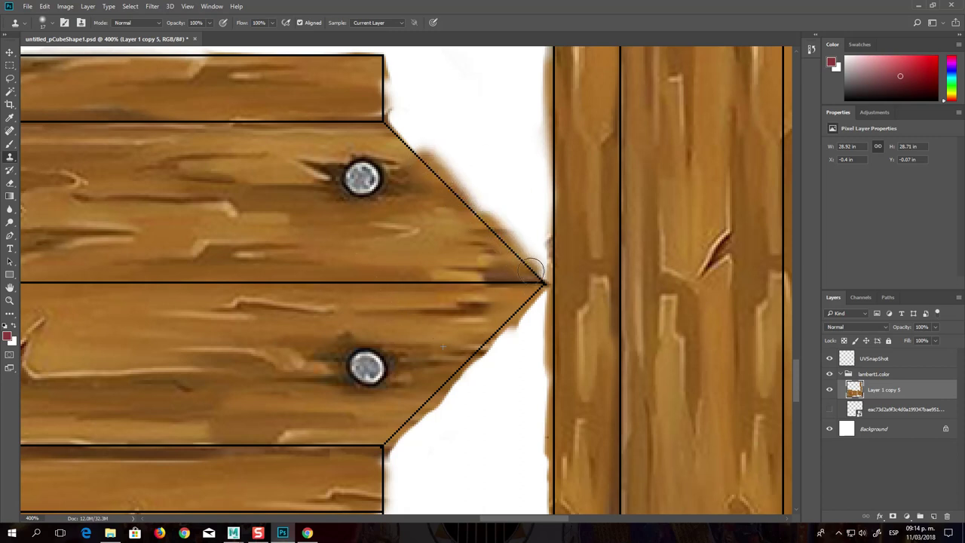
# Clone white over the brown smudge left in the zigzag gap
pyautogui.moveTo(798, 381); pyautogui.dragTo(794, 422)
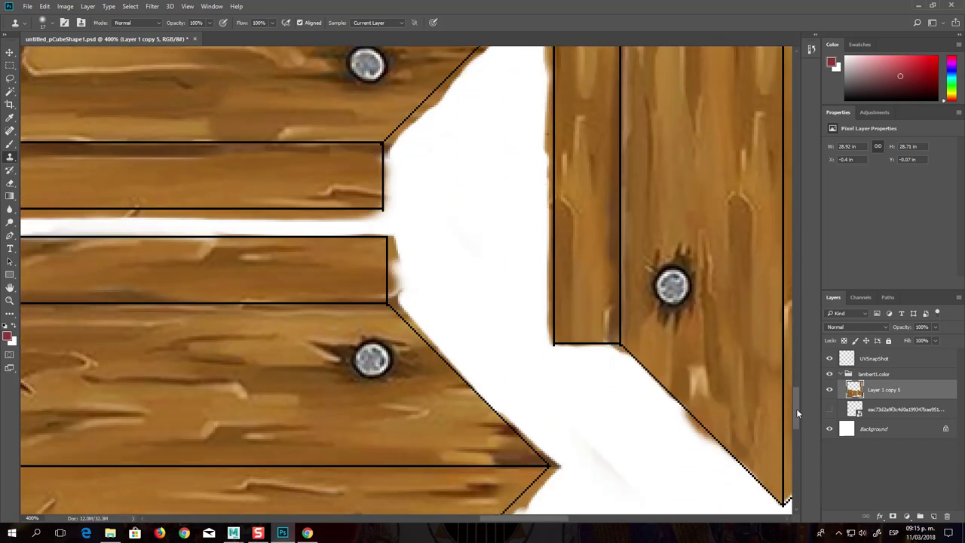
pyautogui.scroll(1, 793, 430)
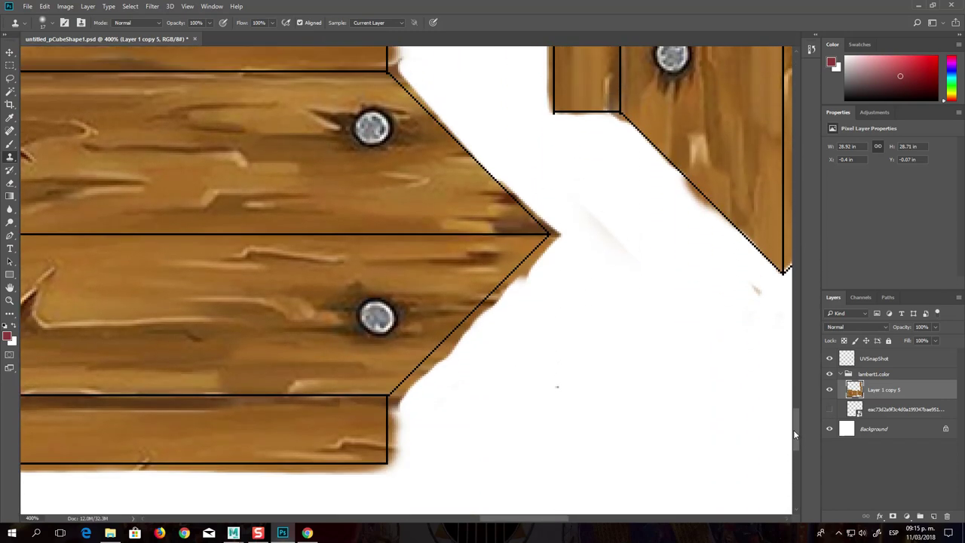
pyautogui.scroll(-3, 793, 430)
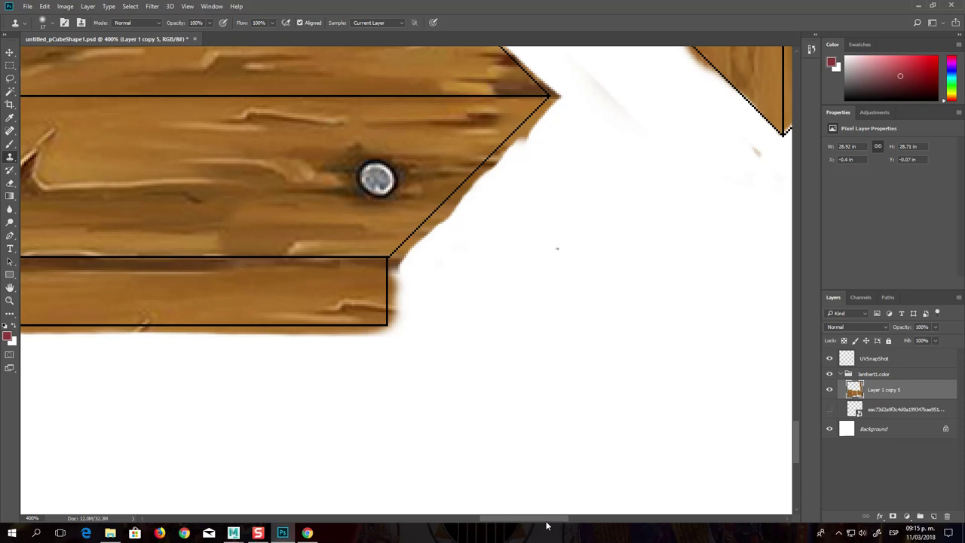
pyautogui.moveTo(515, 523); pyautogui.dragTo(392, 520)
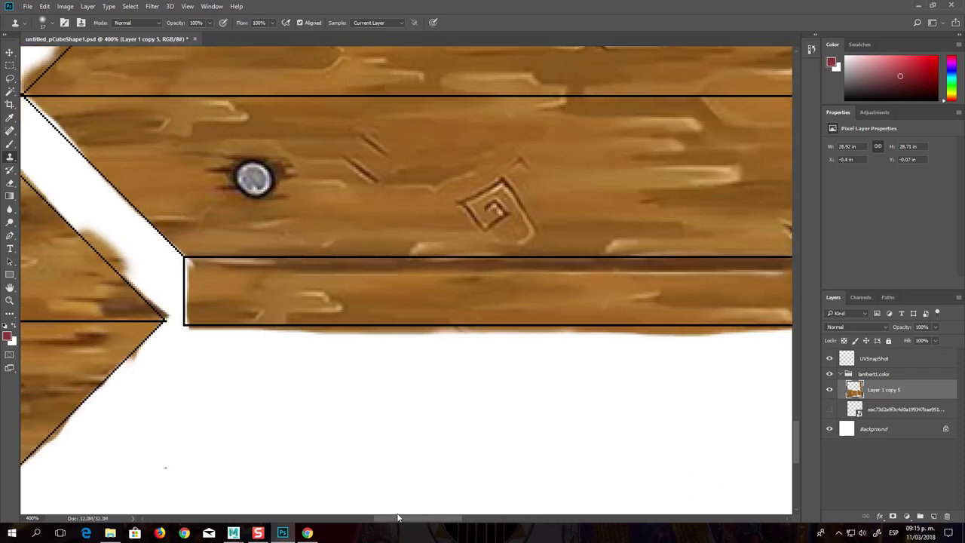
pyautogui.moveTo(339, 247)
pyautogui.mouseDown()
pyautogui.moveTo(197, 101)
pyautogui.moveTo(269, 167)
pyautogui.mouseUp()
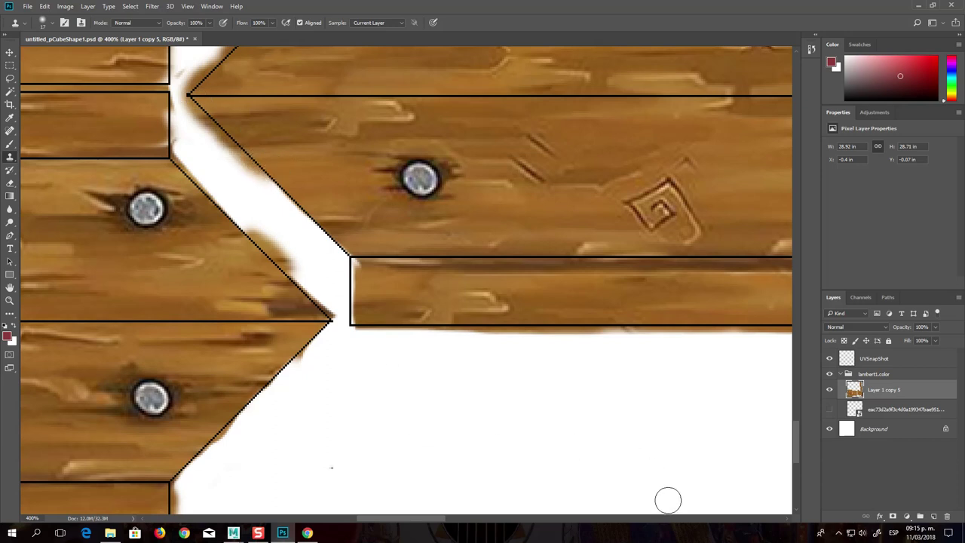
# Touch up the diagonal plank edge and fill the white gap beside the lower plank
pyautogui.moveTo(268, 173)
pyautogui.mouseDown()
pyautogui.moveTo(352, 254)
pyautogui.moveTo(355, 312)
pyautogui.mouseUp()
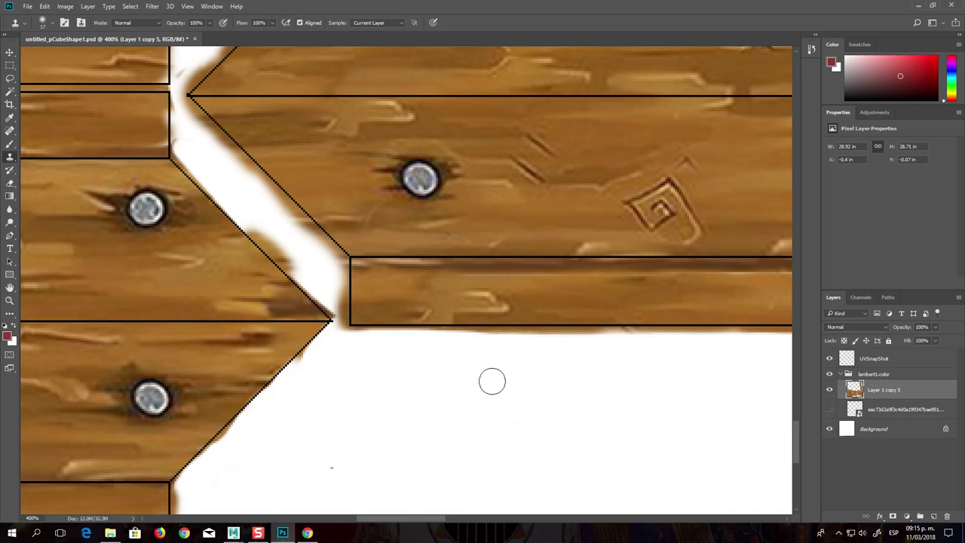
pyautogui.moveTo(793, 426)
pyautogui.mouseDown()
pyautogui.moveTo(796, 460)
pyautogui.moveTo(796, 393)
pyautogui.moveTo(793, 406)
pyautogui.mouseUp()
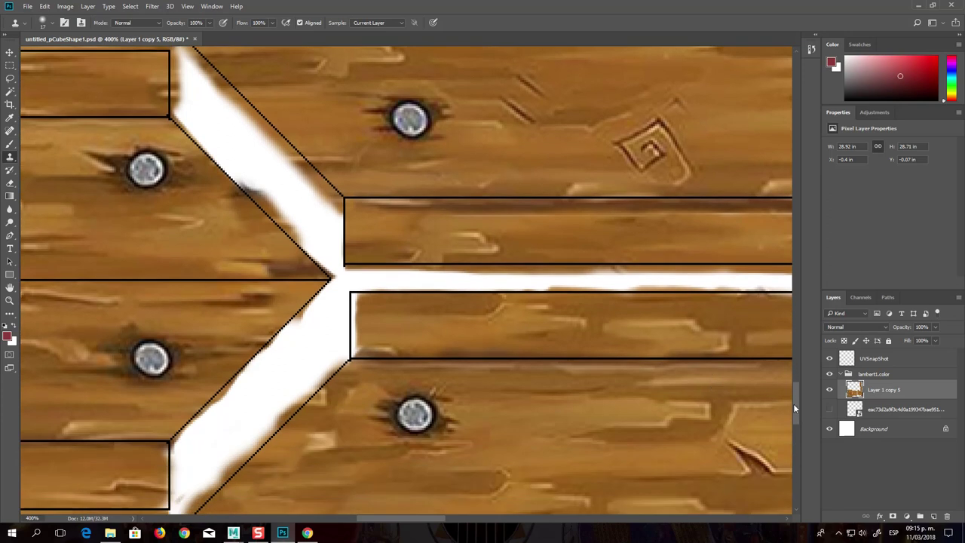
pyautogui.keyDown('alt'); pyautogui.click(394, 330); pyautogui.keyUp('alt')
pyautogui.moveTo(350, 346); pyautogui.dragTo(351, 296)
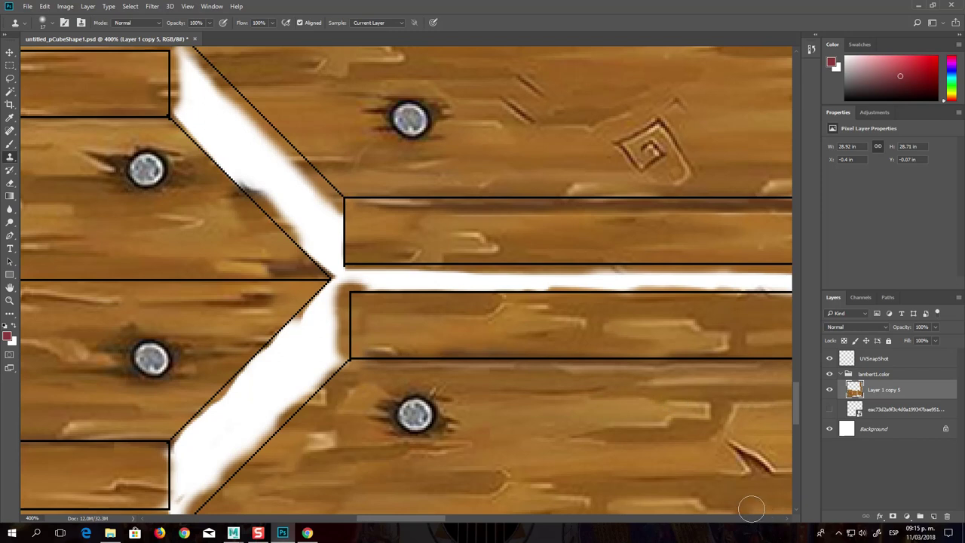
# Cover the white notch at the lower short plank's corner with cloned wood
pyautogui.moveTo(421, 522); pyautogui.dragTo(375, 519)
pyautogui.moveTo(793, 405); pyautogui.dragTo(792, 354)
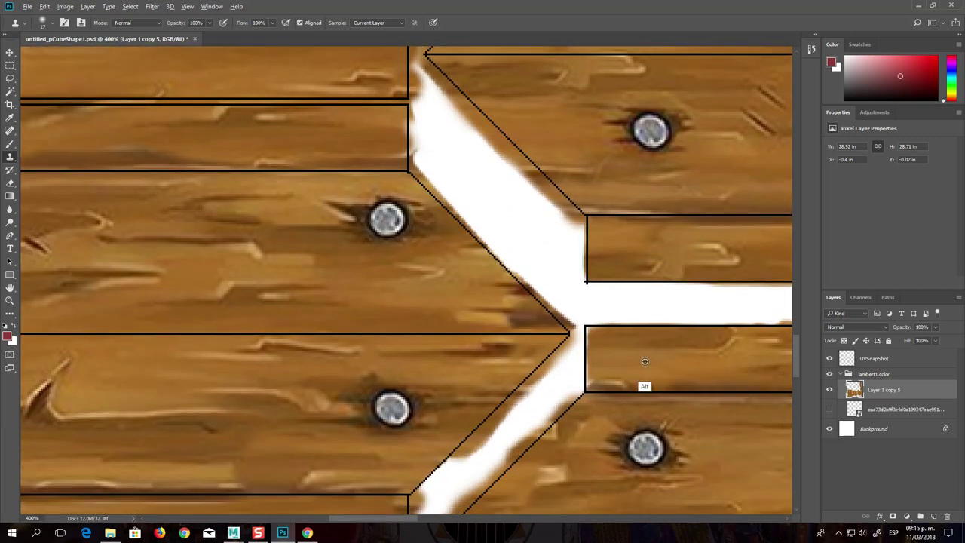
pyautogui.moveTo(618, 361); pyautogui.dragTo(586, 335)
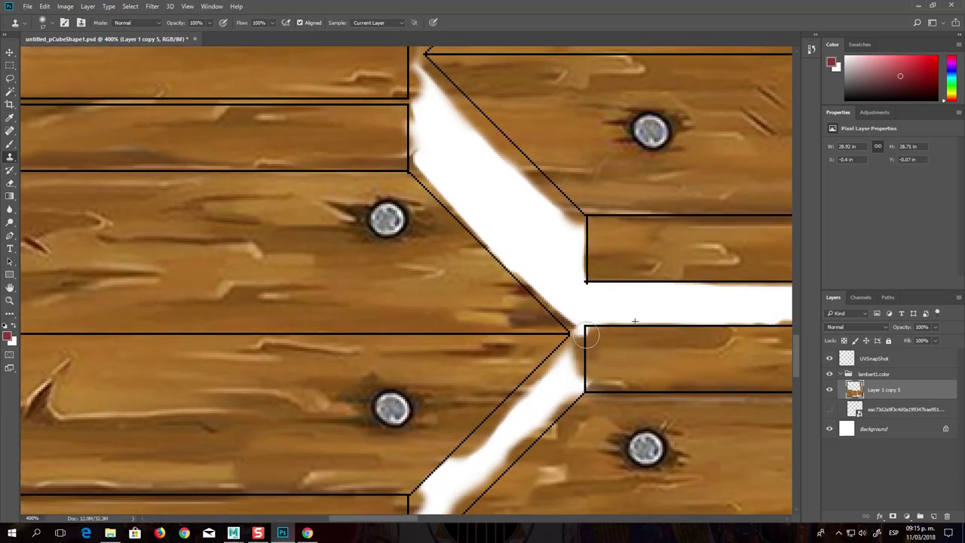
pyautogui.moveTo(591, 350); pyautogui.dragTo(583, 383)
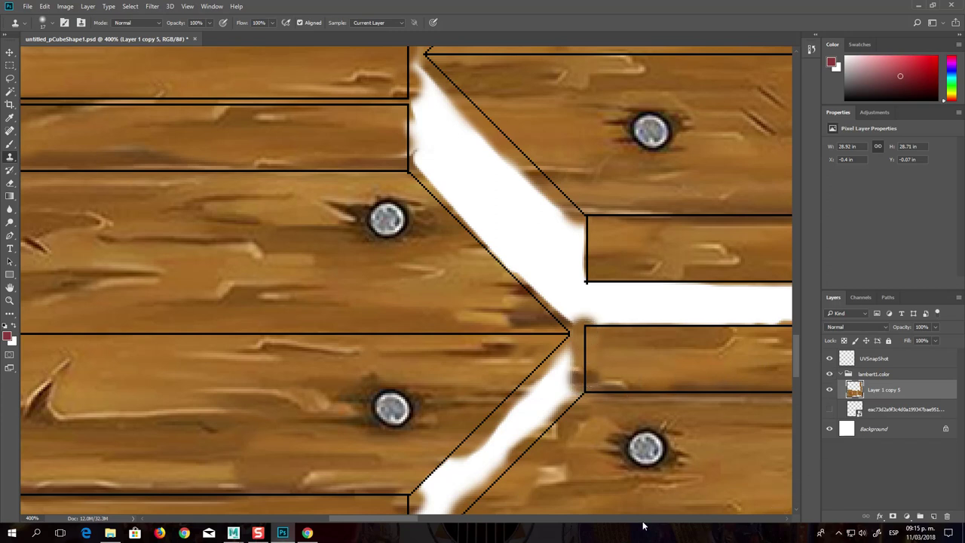
pyautogui.moveTo(405, 521); pyautogui.dragTo(559, 522)
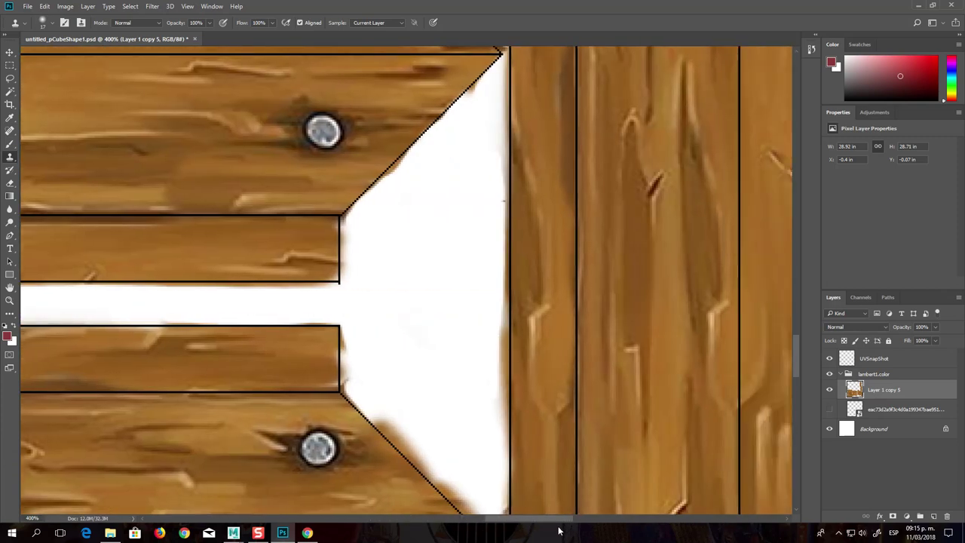
# Fill the white notch at the plank tops and extend cloned grain toward the peak
pyautogui.moveTo(794, 378); pyautogui.dragTo(793, 326)
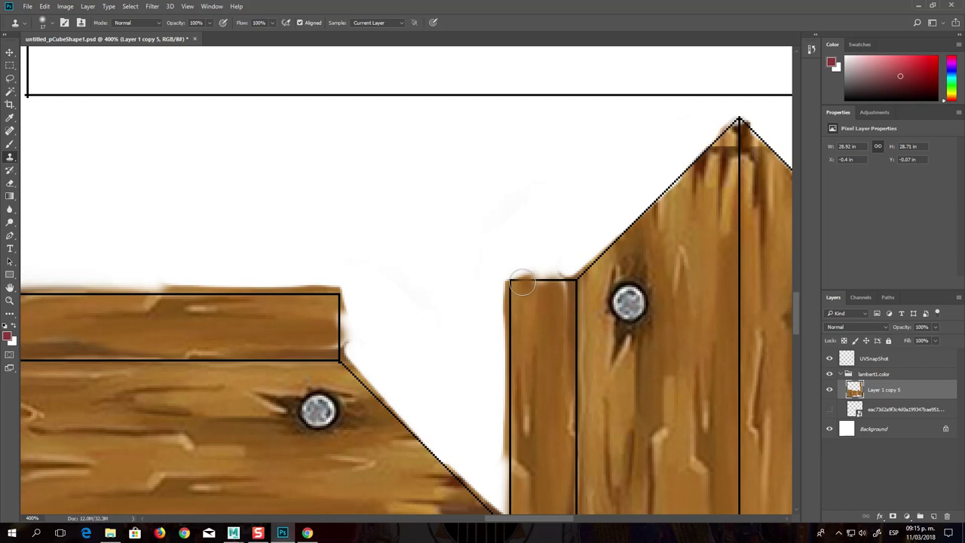
pyautogui.moveTo(533, 279)
pyautogui.mouseDown()
pyautogui.moveTo(606, 252)
pyautogui.moveTo(720, 133)
pyautogui.mouseUp()
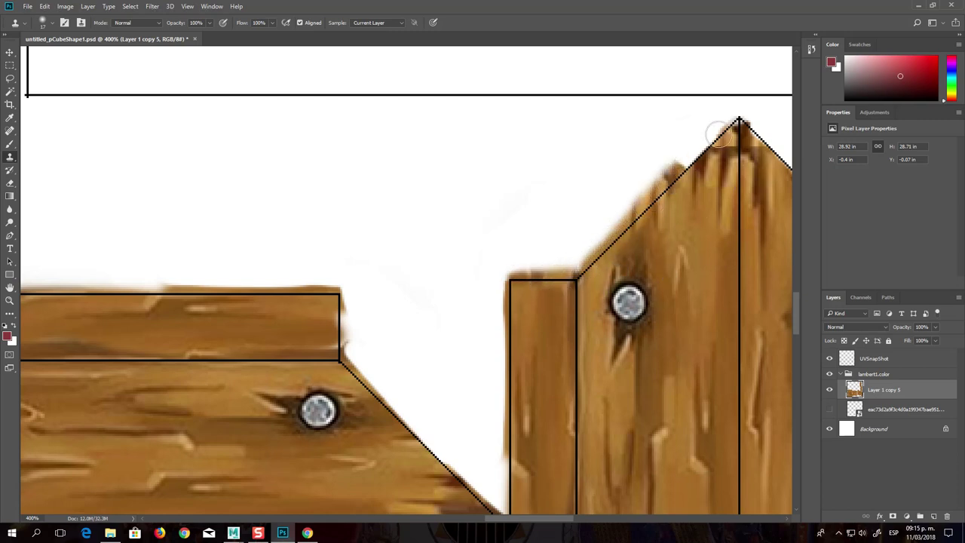
pyautogui.moveTo(650, 218)
pyautogui.mouseDown()
pyautogui.moveTo(679, 173)
pyautogui.moveTo(743, 128)
pyautogui.mouseUp()
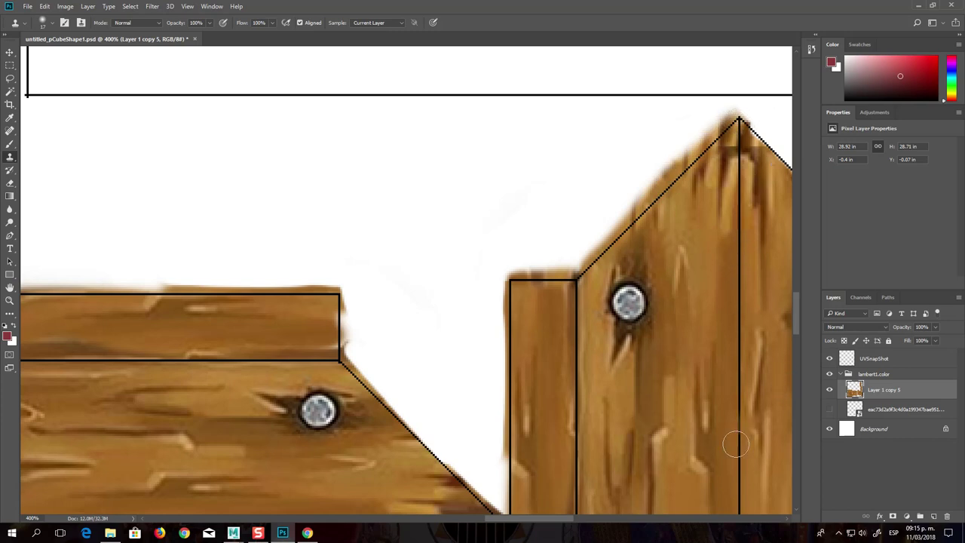
pyautogui.moveTo(558, 522); pyautogui.dragTo(587, 520)
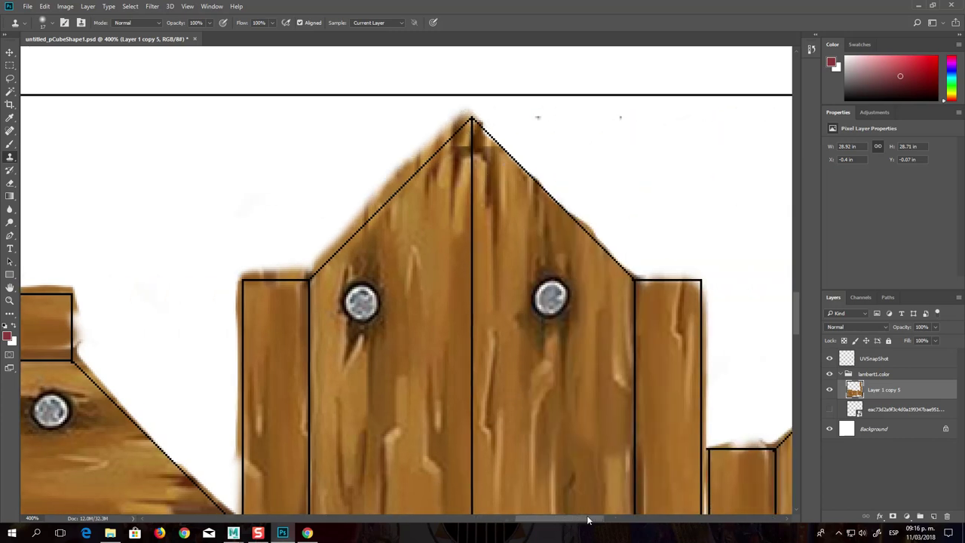
# Sample a new wood source, clone down the peak's right slope, and undo the stray bolt
pyautogui.press('alt')
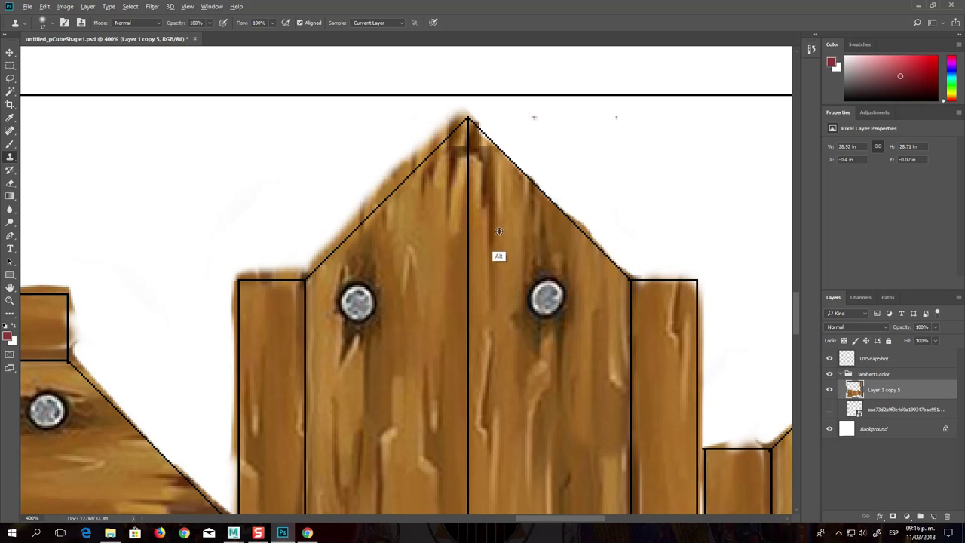
pyautogui.keyDown('alt'); pyautogui.click(501, 230); pyautogui.keyUp('alt')
pyautogui.moveTo(471, 122); pyautogui.dragTo(573, 223)
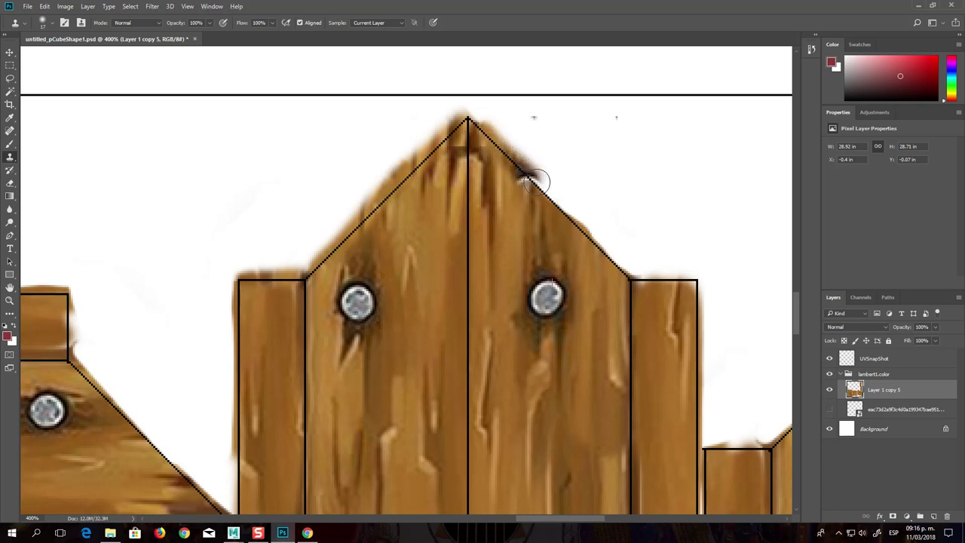
pyautogui.press('z')
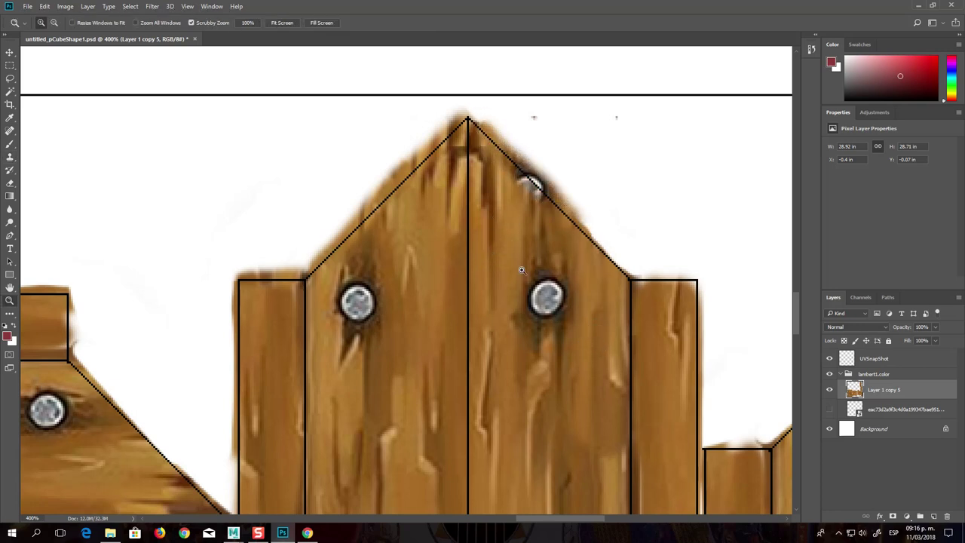
pyautogui.hotkey('ctrl', 'z')
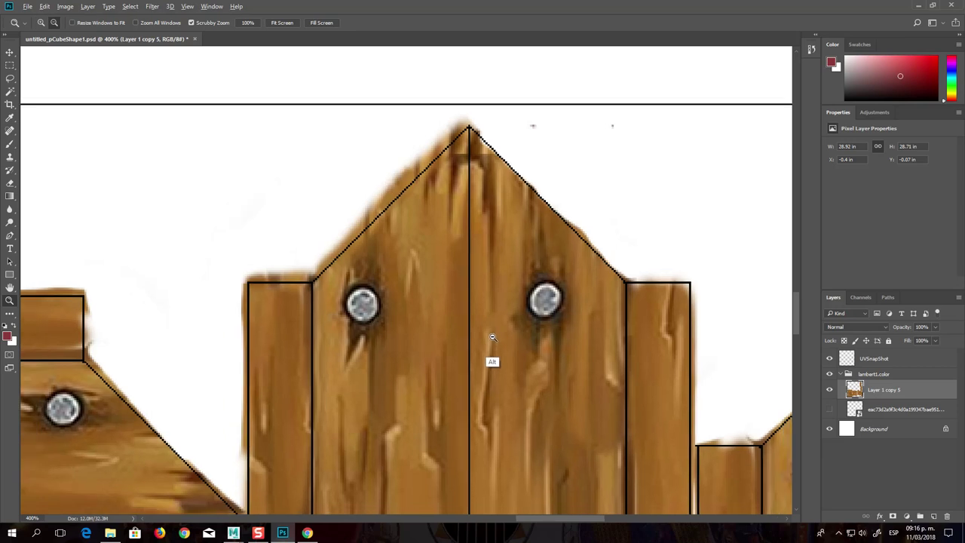
# Zoom out, return to the Clone Stamp, and sample a new wood source lower on the plank
pyautogui.keyDown('alt'); pyautogui.click(492, 341); pyautogui.keyUp('alt')
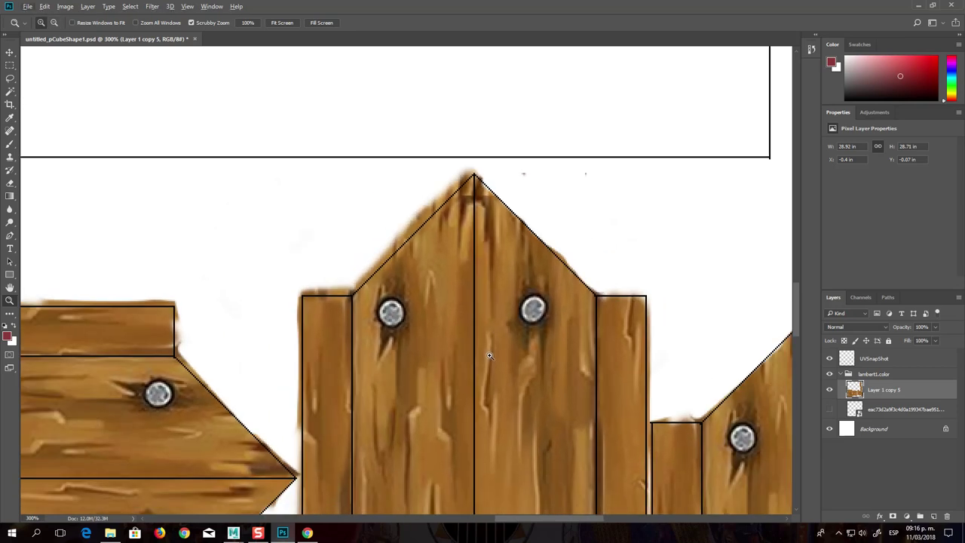
pyautogui.click(11, 158)
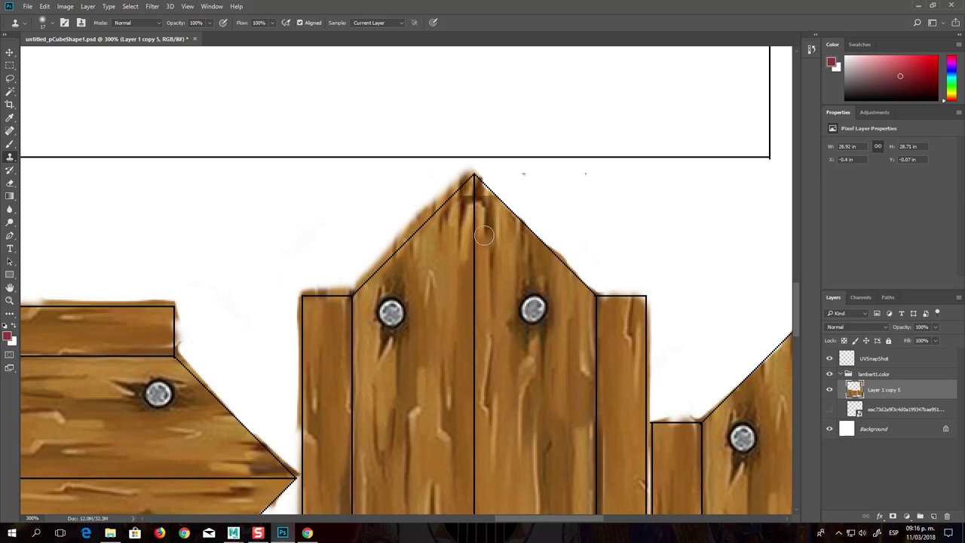
pyautogui.moveTo(481, 189)
pyautogui.mouseDown()
pyautogui.moveTo(588, 291)
pyautogui.moveTo(649, 291)
pyautogui.mouseUp()
pyautogui.press('alt')
pyautogui.press('alt')
pyautogui.scroll(-1, 679, 339)
pyautogui.scroll(-3, 678, 263)
pyautogui.scroll(-1, 682, 188)
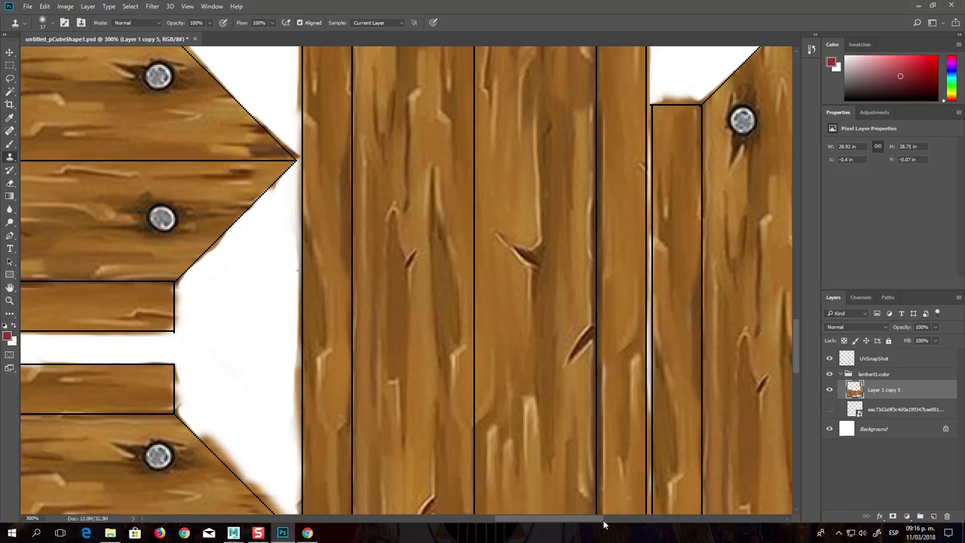
pyautogui.moveTo(600, 523); pyautogui.dragTo(632, 523)
pyautogui.moveTo(797, 335); pyautogui.dragTo(796, 302)
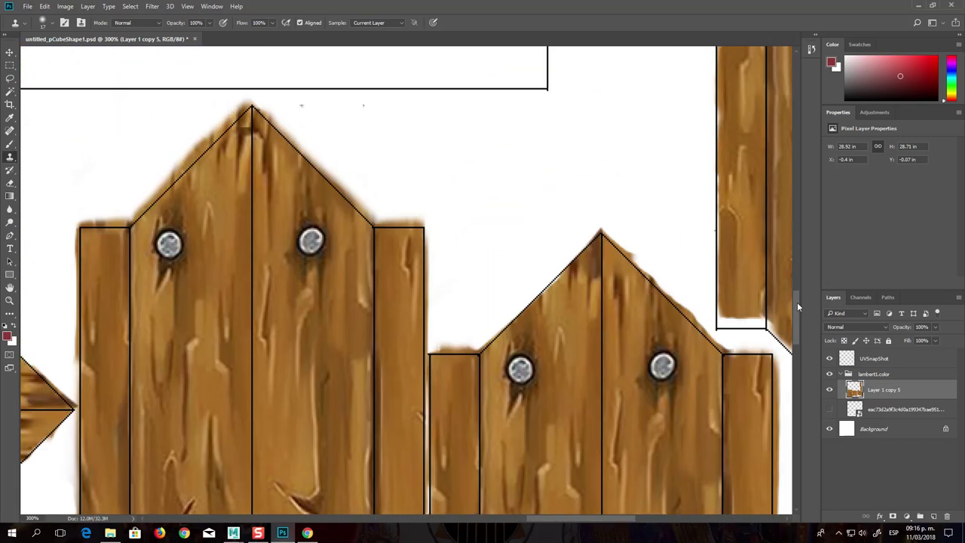
# Clone wood over the shorter picket's left slope, peak, right slope and lower corner gaps
pyautogui.moveTo(548, 306); pyautogui.dragTo(585, 241)
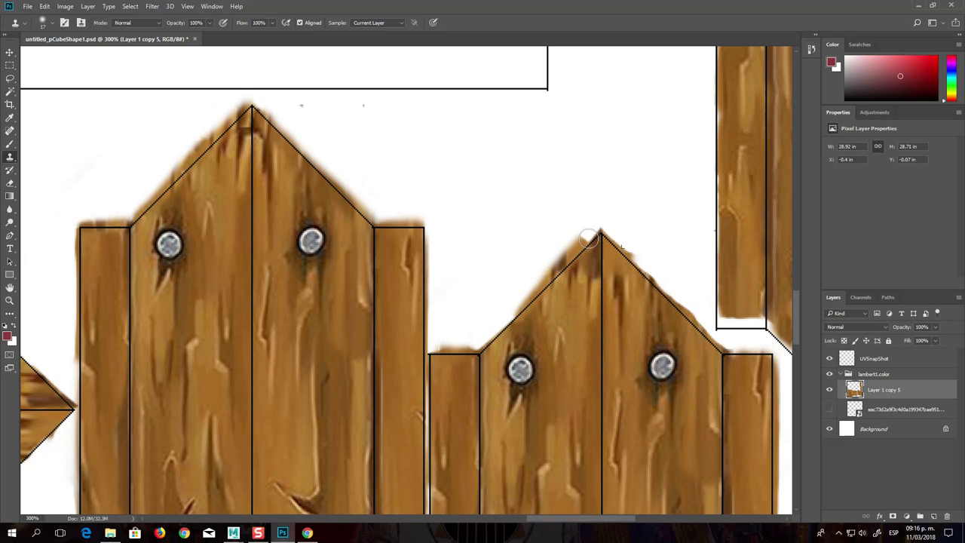
pyautogui.moveTo(558, 292); pyautogui.dragTo(597, 233)
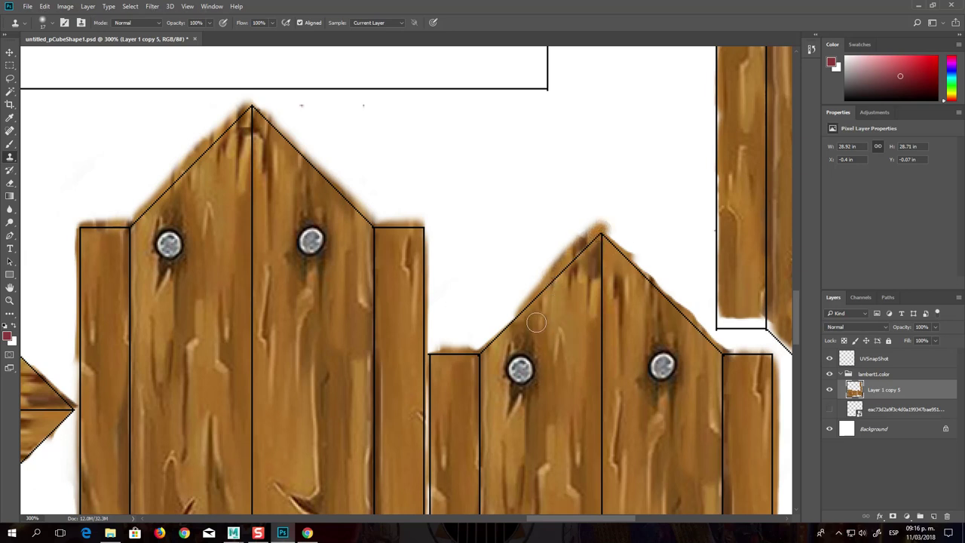
pyautogui.moveTo(519, 309); pyautogui.dragTo(481, 351)
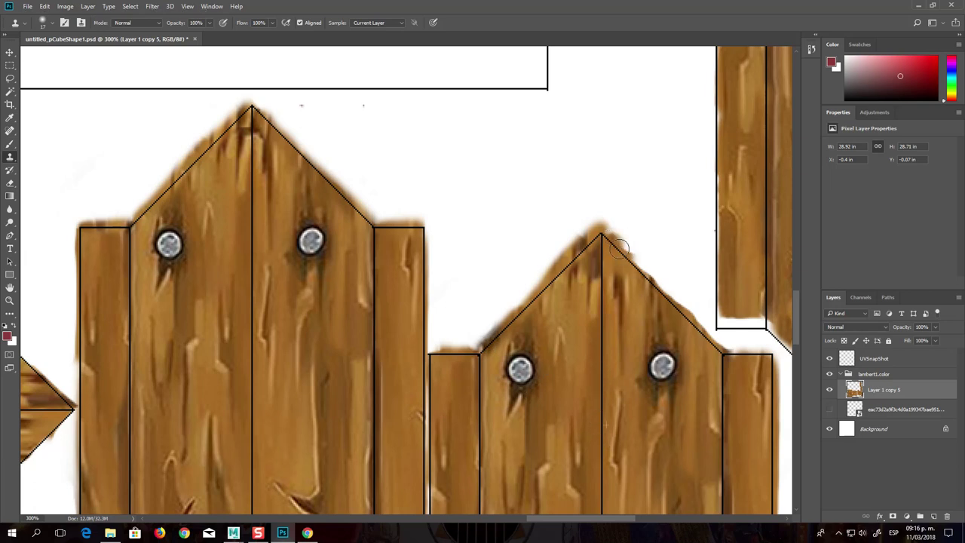
pyautogui.moveTo(612, 239); pyautogui.dragTo(655, 286)
pyautogui.moveTo(704, 353); pyautogui.dragTo(720, 351)
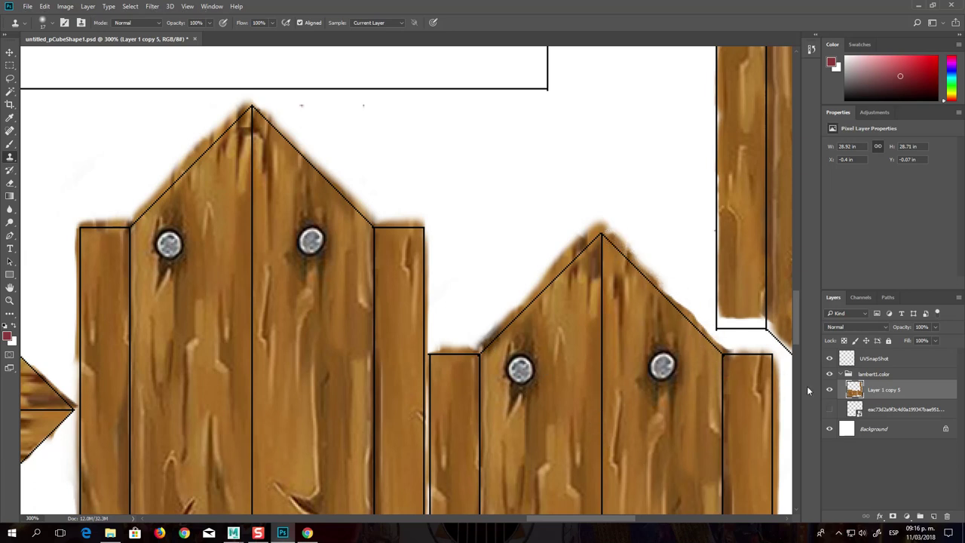
pyautogui.keyDown('alt'); pyautogui.click(737, 410); pyautogui.keyUp('alt')
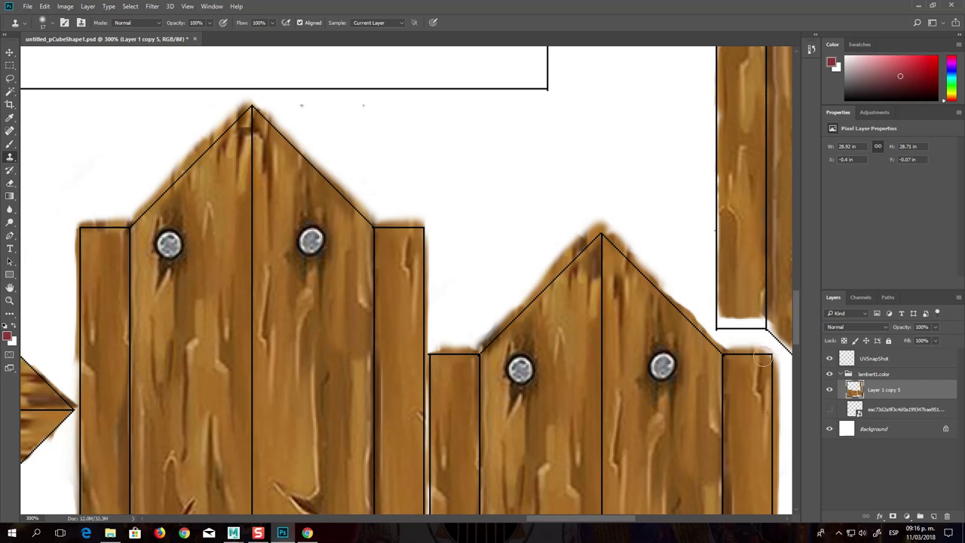
pyautogui.moveTo(796, 341)
pyautogui.mouseDown()
pyautogui.moveTo(790, 435)
pyautogui.moveTo(787, 425)
pyautogui.mouseUp()
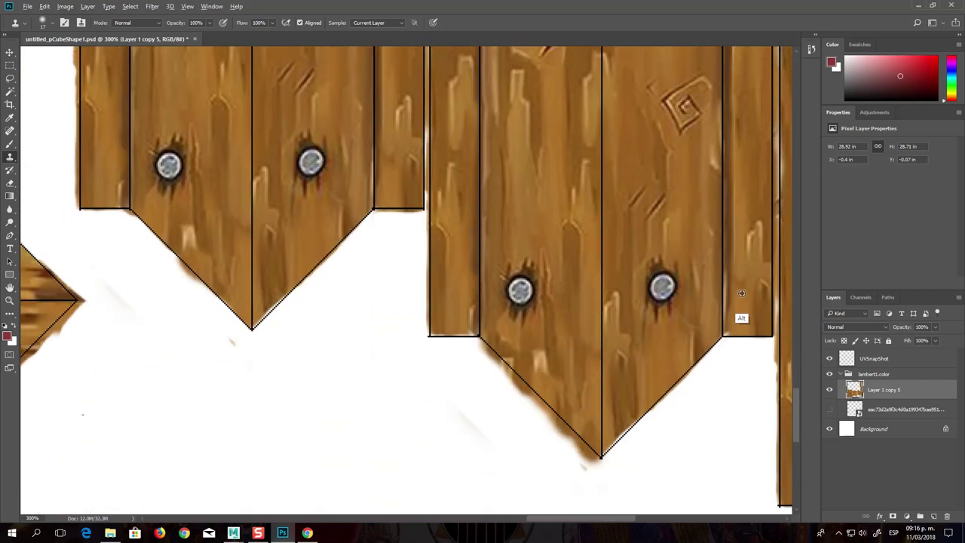
# Clone wood into the small picket's corner join, the diagonal edge gap, and above the lower-right picket
pyautogui.moveTo(734, 338)
pyautogui.mouseDown()
pyautogui.moveTo(725, 339)
pyautogui.moveTo(751, 336)
pyautogui.mouseUp()
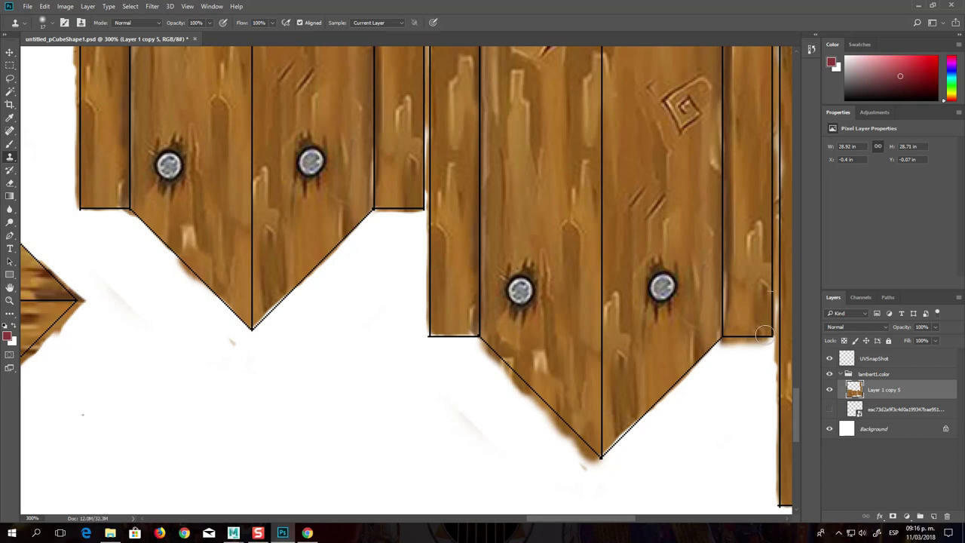
pyautogui.moveTo(610, 518); pyautogui.dragTo(671, 519)
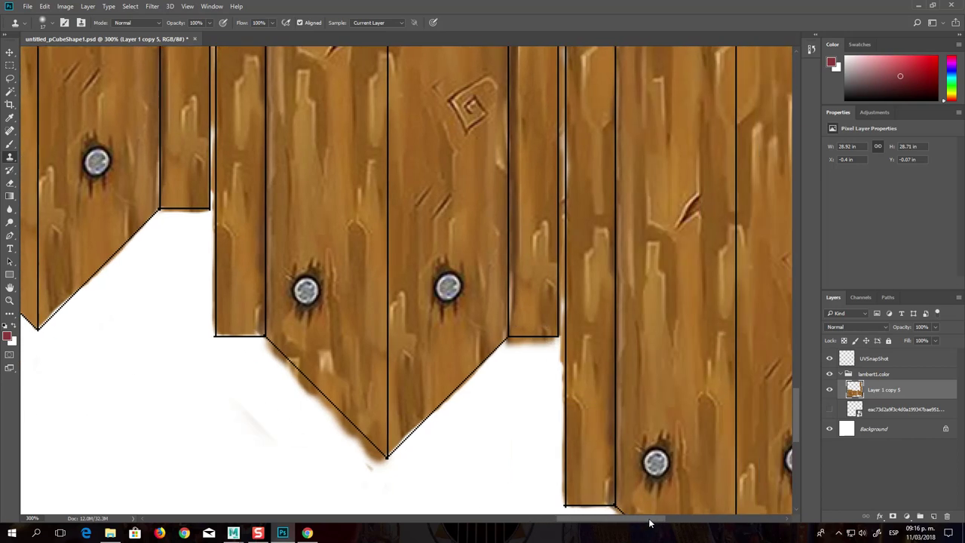
pyautogui.moveTo(795, 409); pyautogui.dragTo(791, 325)
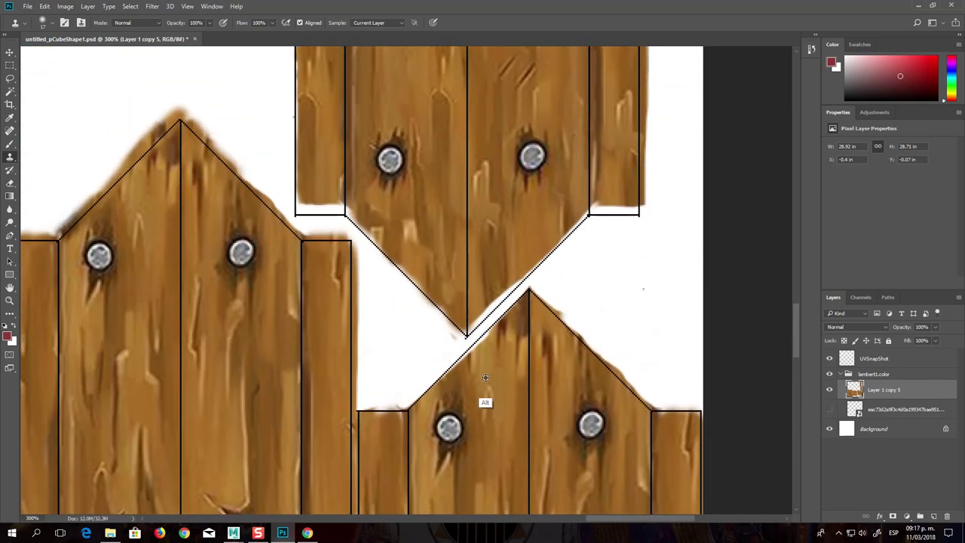
pyautogui.moveTo(501, 322)
pyautogui.mouseDown()
pyautogui.moveTo(422, 390)
pyautogui.moveTo(526, 295)
pyautogui.mouseUp()
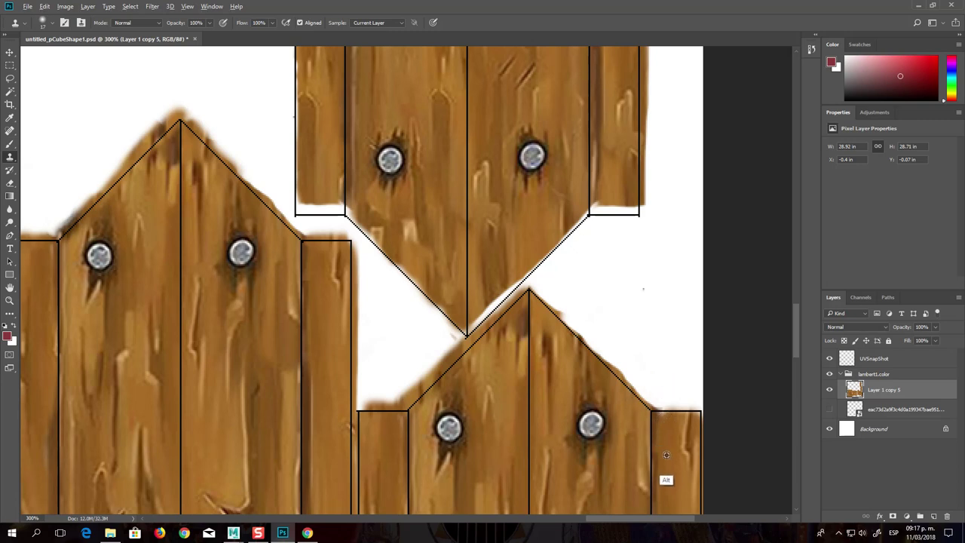
pyautogui.moveTo(664, 411); pyautogui.dragTo(697, 407)
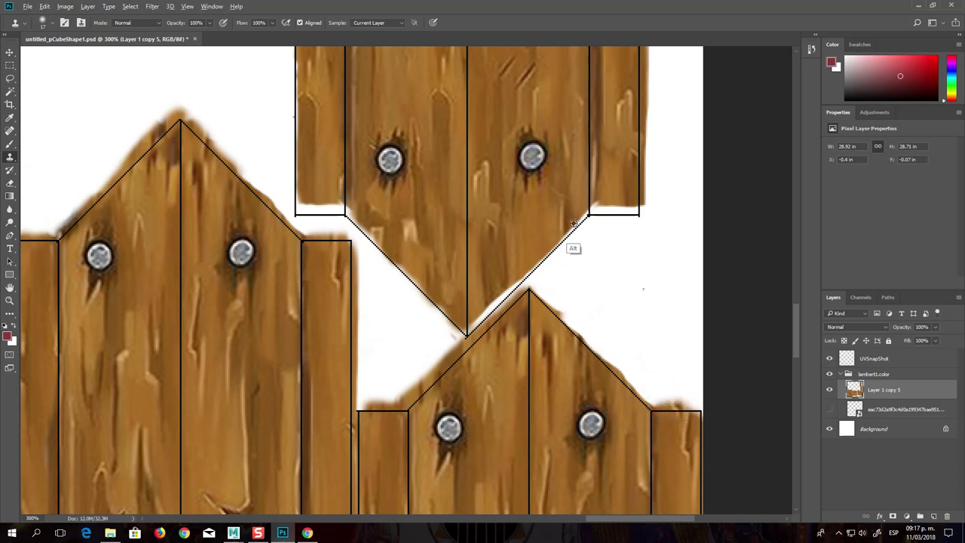
# Cover the white fringe along the upper piece's diagonals and the plank bottom edges
pyautogui.keyDown('alt'); pyautogui.click(576, 196); pyautogui.keyUp('alt')
pyautogui.moveTo(584, 219); pyautogui.dragTo(483, 315)
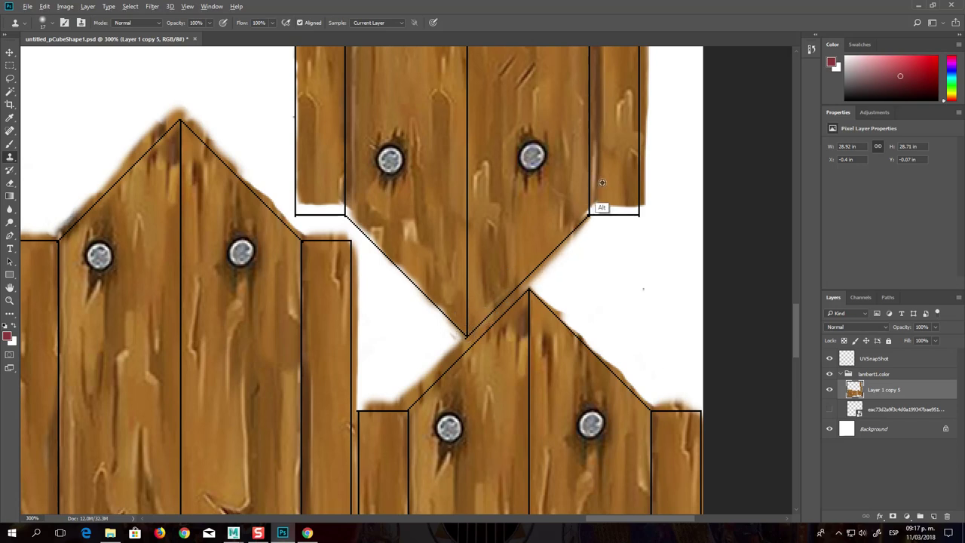
pyautogui.moveTo(582, 215); pyautogui.dragTo(637, 214)
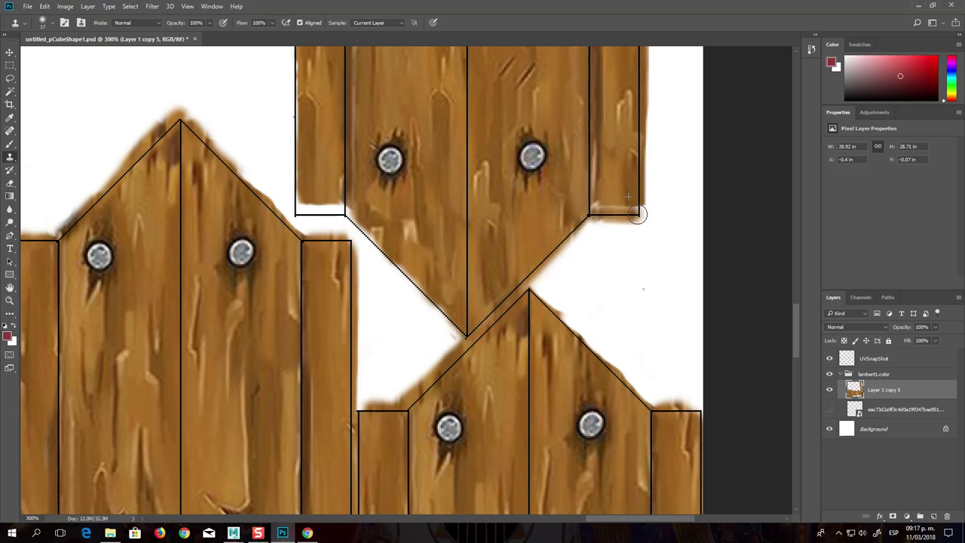
pyautogui.moveTo(626, 178); pyautogui.dragTo(588, 203)
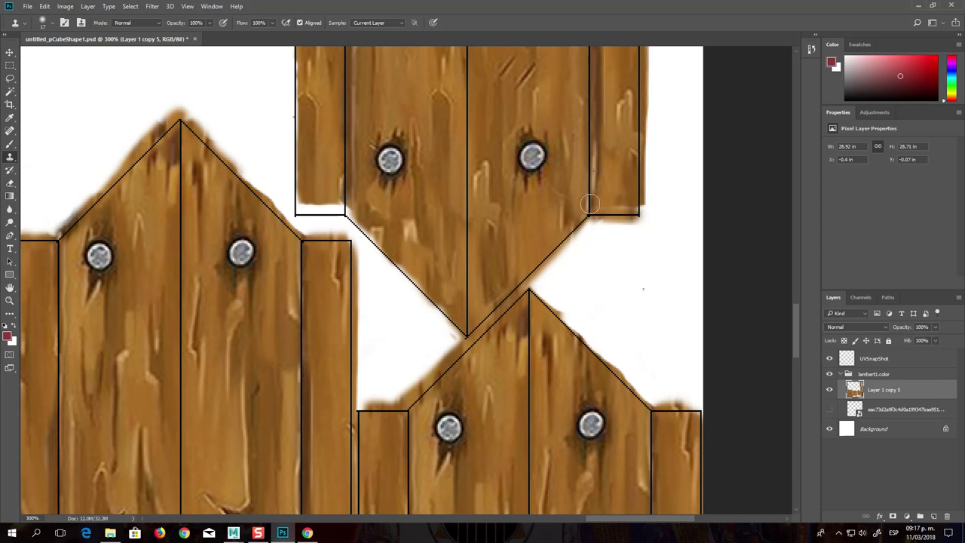
pyautogui.moveTo(453, 318); pyautogui.dragTo(369, 224)
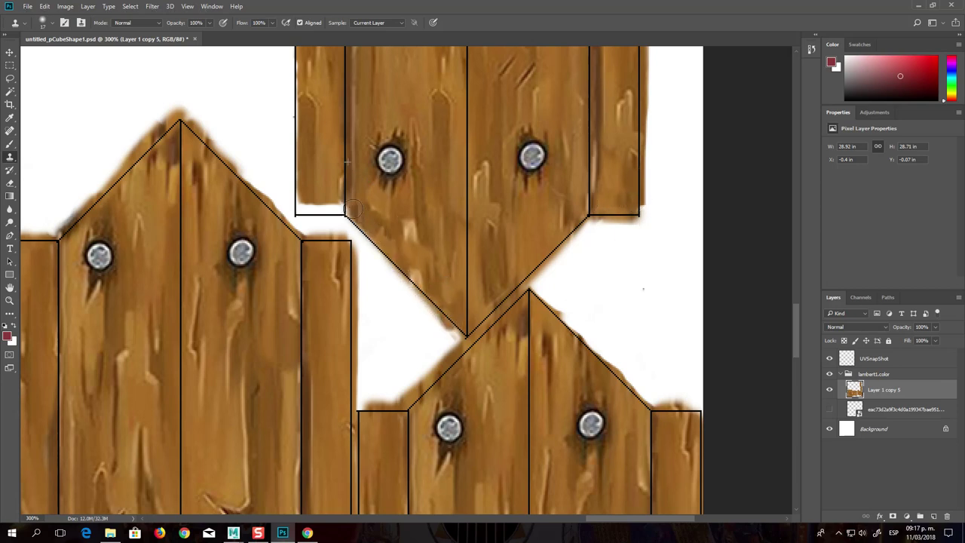
pyautogui.moveTo(361, 226); pyautogui.dragTo(465, 334)
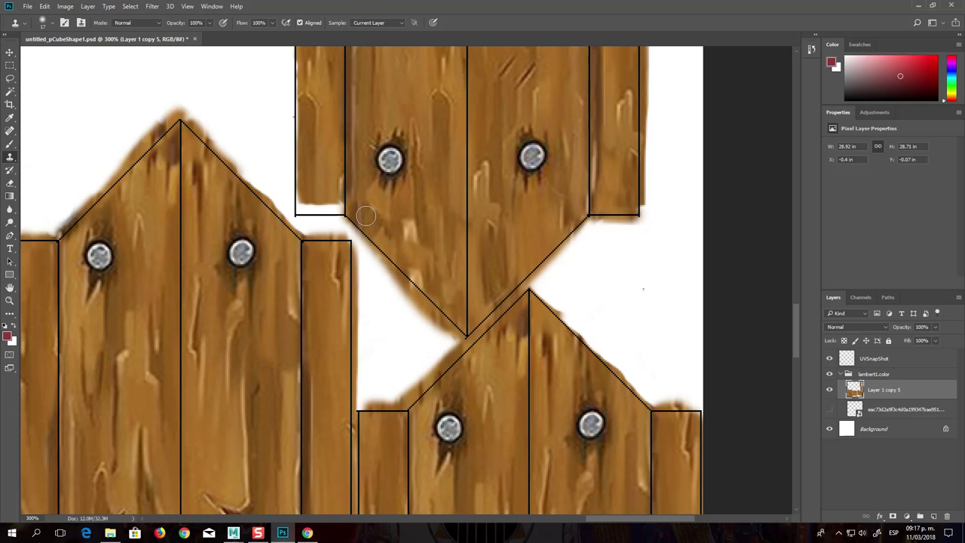
pyautogui.moveTo(339, 212); pyautogui.dragTo(304, 209)
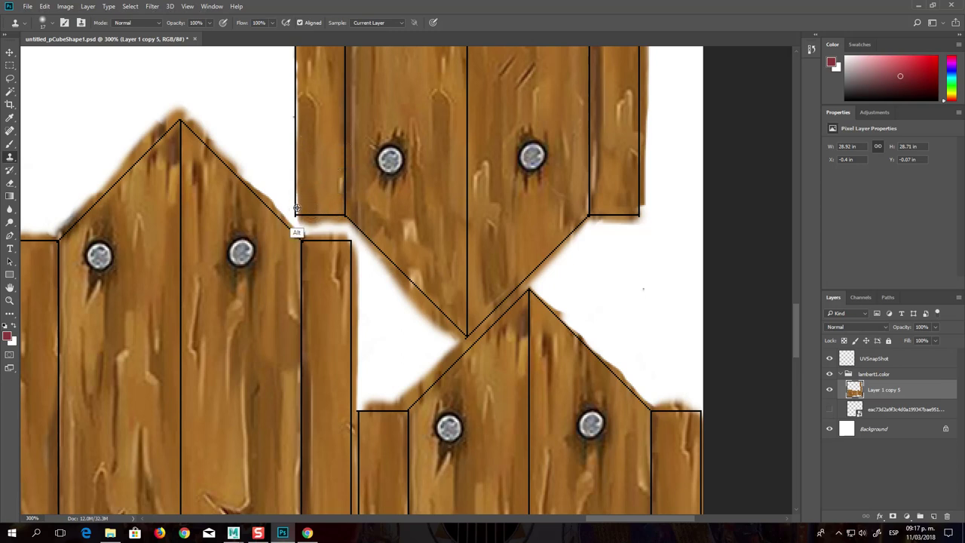
# Paint cloned wood along and just beyond the plank's long left edge
pyautogui.keyDown('alt'); pyautogui.click(349, 152); pyautogui.keyUp('alt')
pyautogui.moveTo(315, 180); pyautogui.dragTo(294, 205)
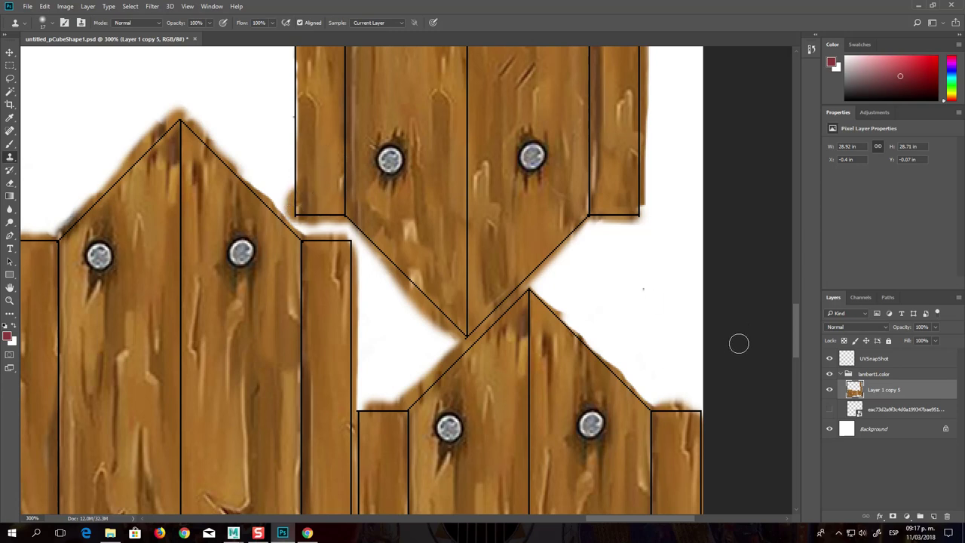
pyautogui.moveTo(796, 341)
pyautogui.mouseDown()
pyautogui.moveTo(787, 270)
pyautogui.moveTo(783, 312)
pyautogui.mouseUp()
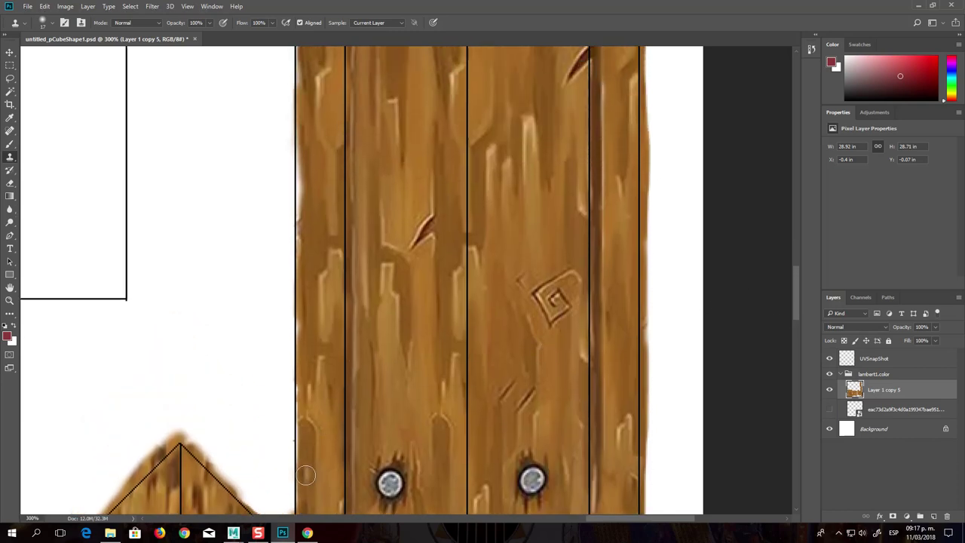
pyautogui.moveTo(298, 505); pyautogui.dragTo(302, 59)
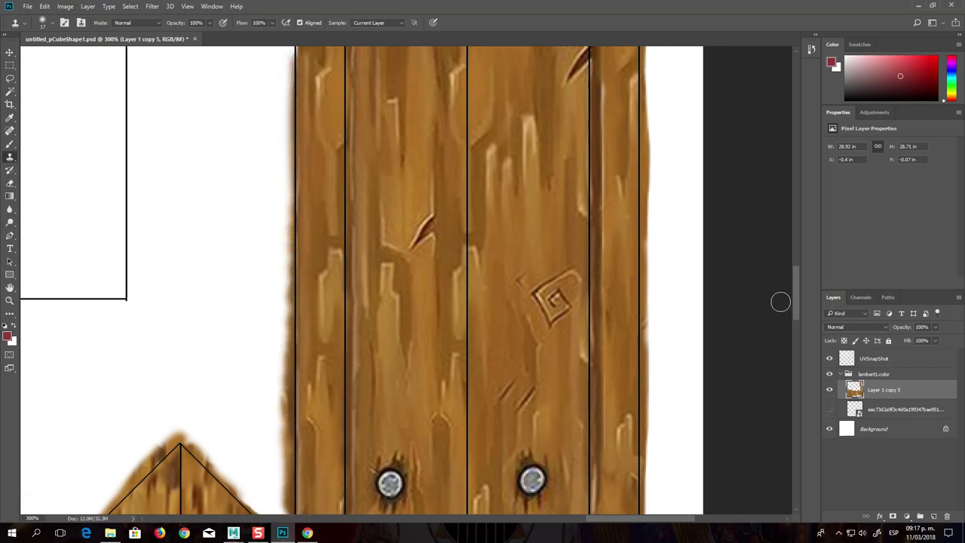
pyautogui.moveTo(793, 309); pyautogui.dragTo(799, 258)
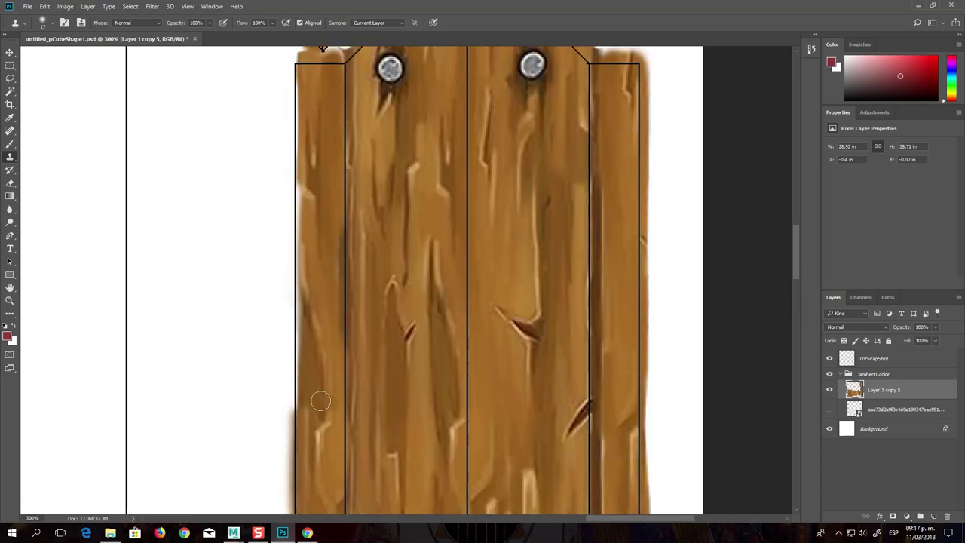
pyautogui.moveTo(297, 409); pyautogui.dragTo(301, 181)
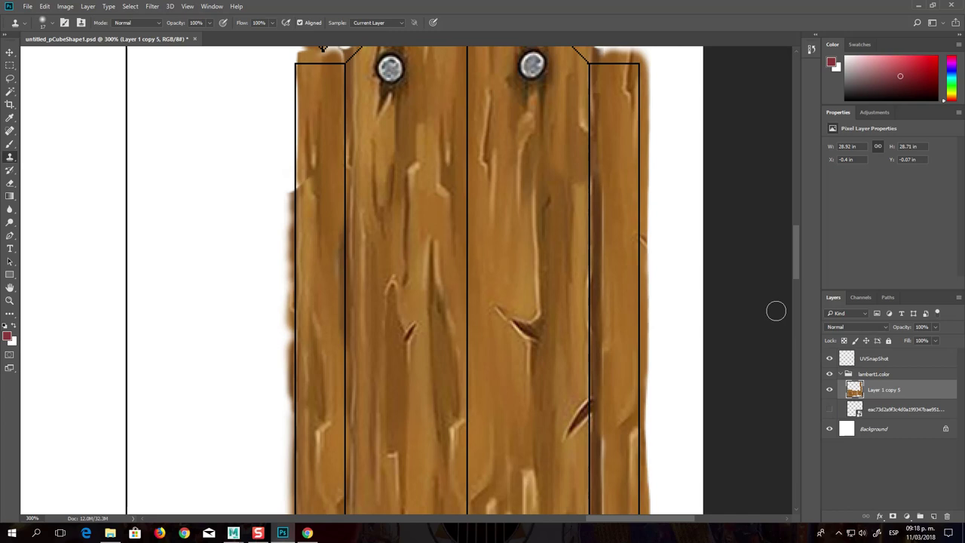
pyautogui.moveTo(800, 261); pyautogui.dragTo(798, 243)
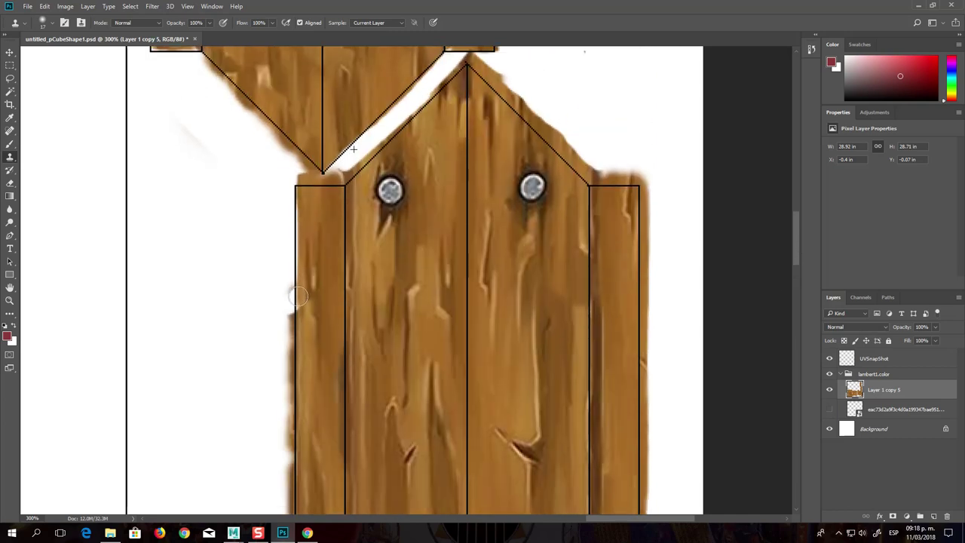
pyautogui.press('alt')
pyautogui.moveTo(297, 298); pyautogui.dragTo(298, 175)
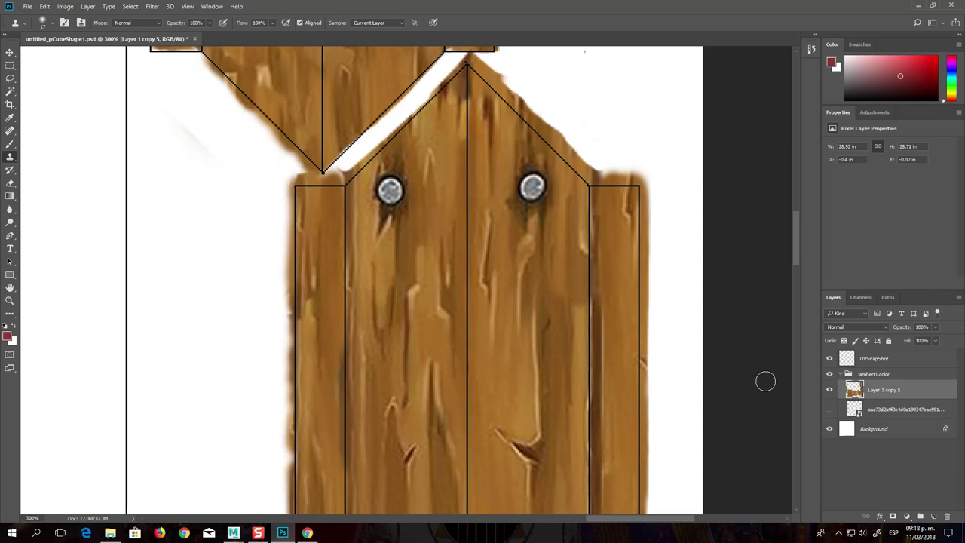
pyautogui.moveTo(800, 254)
pyautogui.mouseDown()
pyautogui.moveTo(792, 330)
pyautogui.moveTo(783, 139)
pyautogui.moveTo(780, 147)
pyautogui.mouseUp()
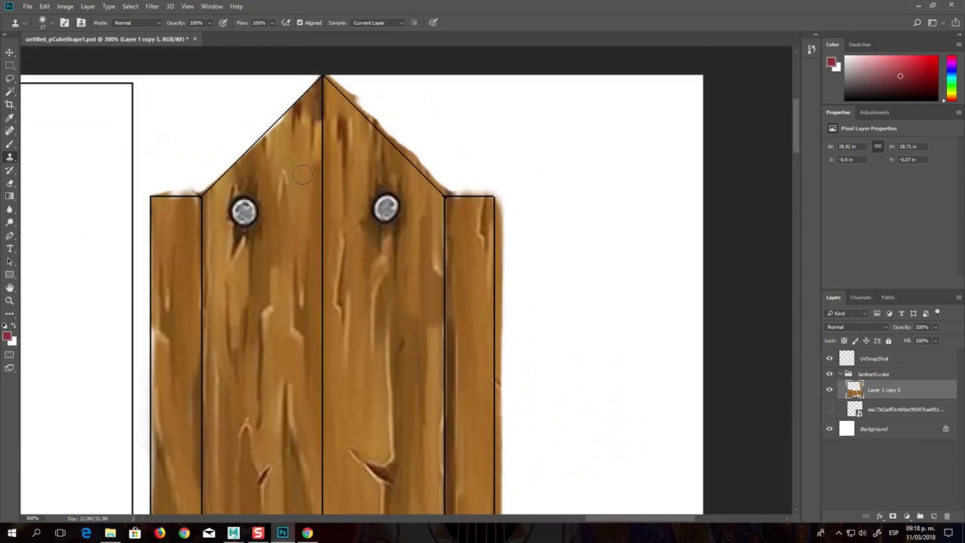
# Resample wood and fill the gap above the slanted edge, the pointed top, and the left board's top
pyautogui.keyDown('alt'); pyautogui.click(281, 153); pyautogui.keyUp('alt')
pyautogui.moveTo(287, 113); pyautogui.dragTo(296, 111)
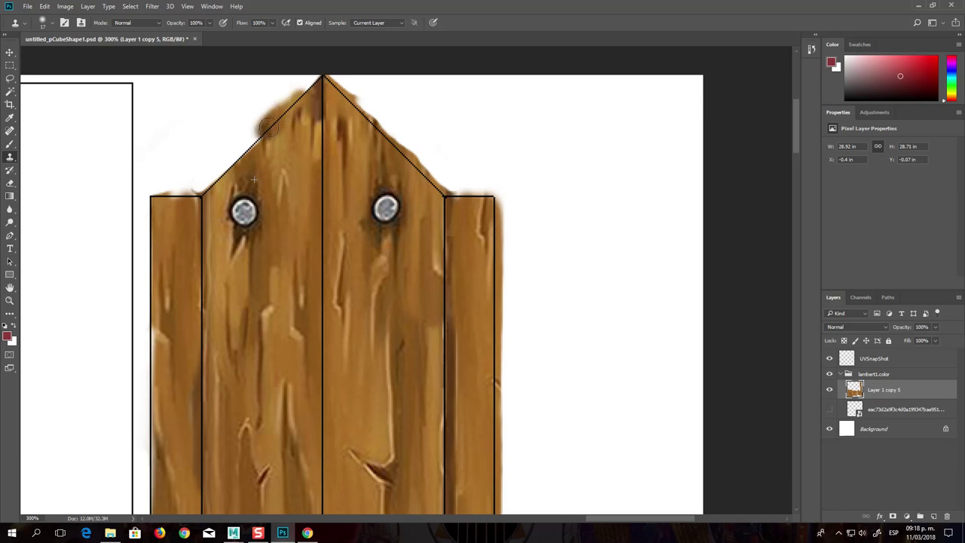
pyautogui.press('alt')
pyautogui.keyDown('alt'); pyautogui.click(315, 202); pyautogui.keyUp('alt')
pyautogui.moveTo(253, 146)
pyautogui.mouseDown()
pyautogui.moveTo(212, 183)
pyautogui.moveTo(322, 77)
pyautogui.mouseUp()
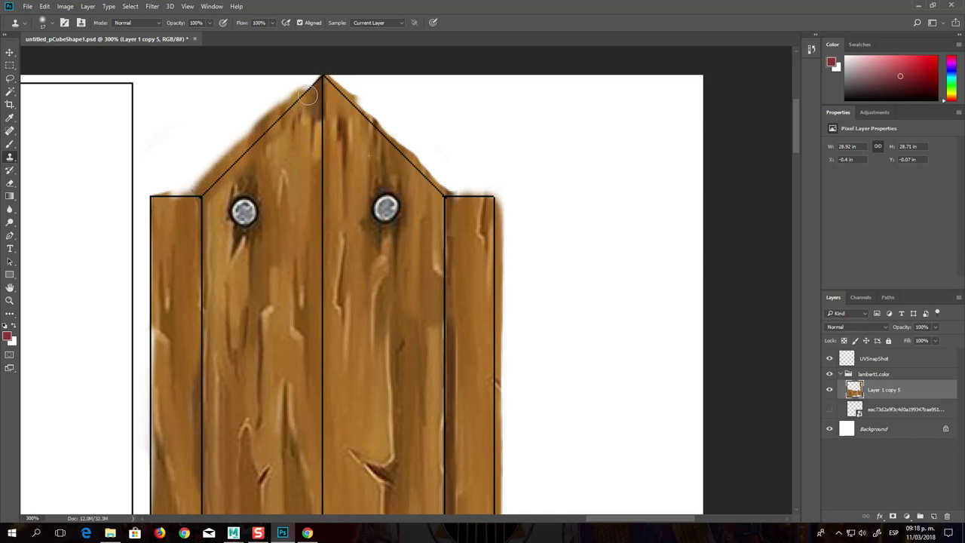
pyautogui.moveTo(199, 190); pyautogui.dragTo(157, 191)
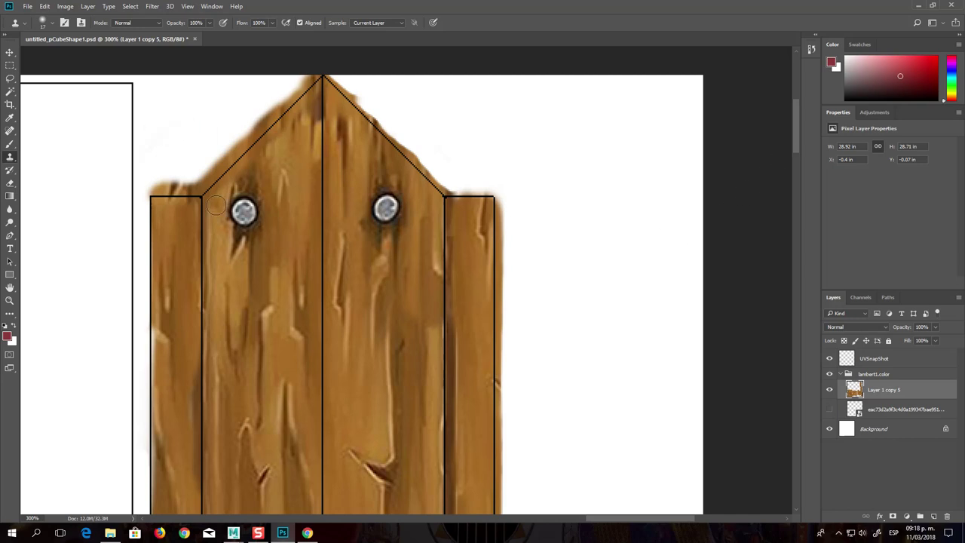
pyautogui.scroll(-3, 215, 206)
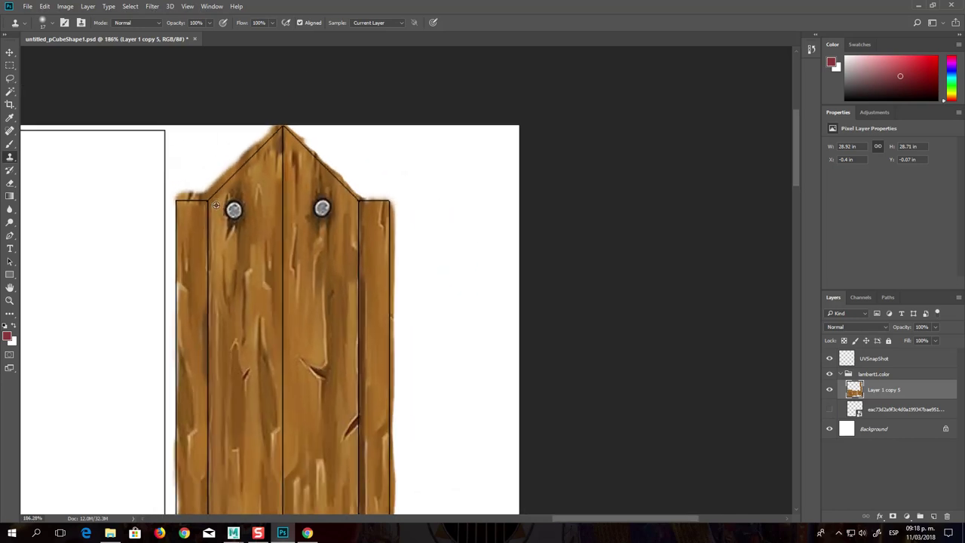
# Zoom out to review the sheet, cancel an accidental close, and save the texture document
pyautogui.scroll(-2, 215, 206)
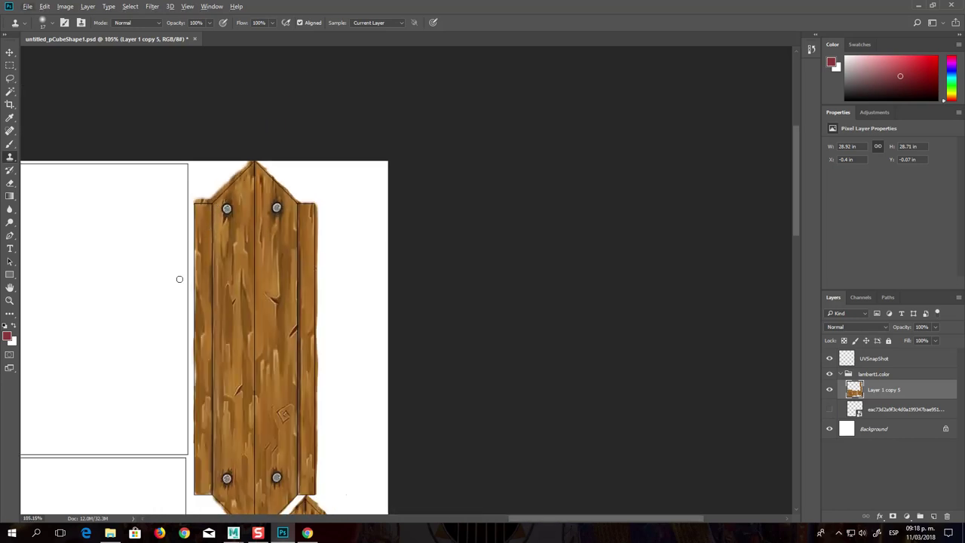
pyautogui.scroll(-2, 406, 358)
pyautogui.scroll(-3, 406, 358)
pyautogui.scroll(2, 406, 358)
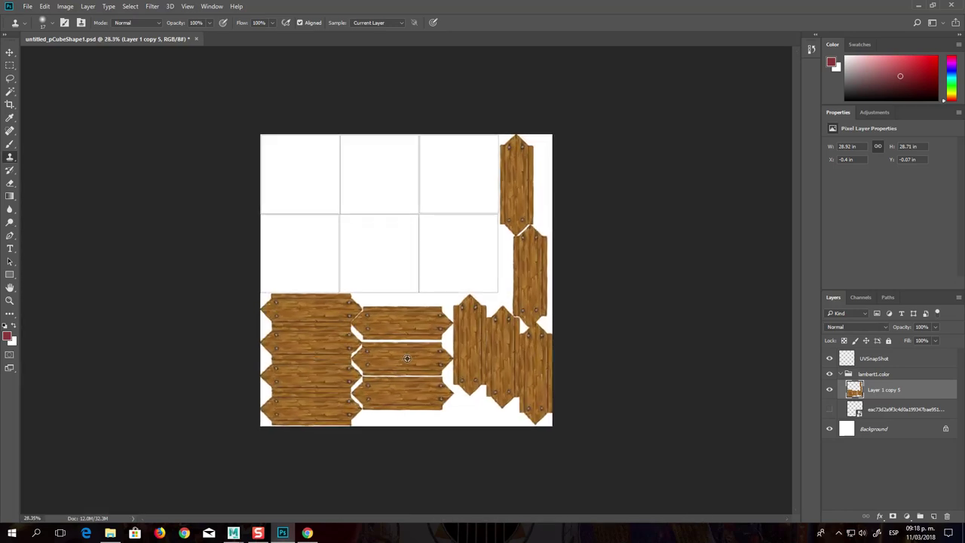
pyautogui.scroll(2, 406, 358)
pyautogui.scroll(-1, 406, 359)
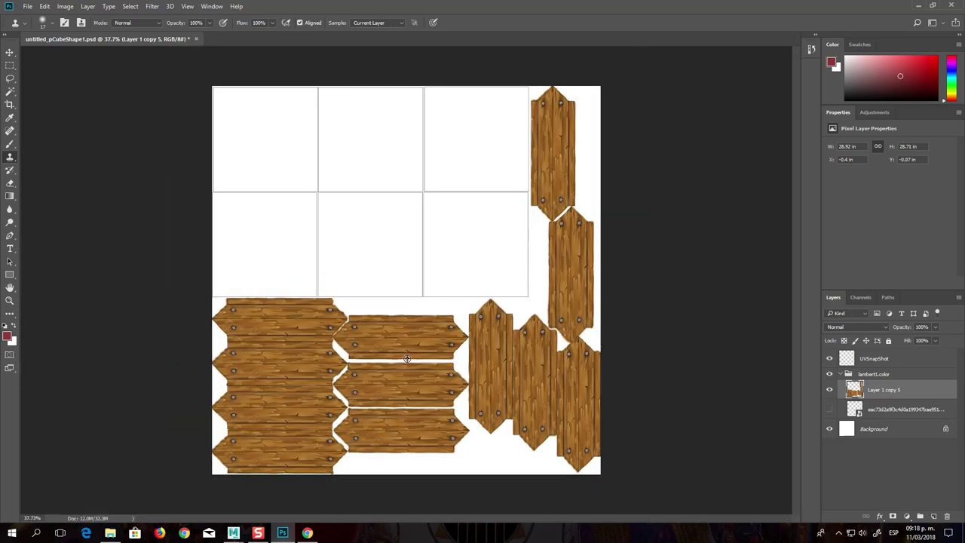
pyautogui.click(28, 6)
pyautogui.click(52, 100)
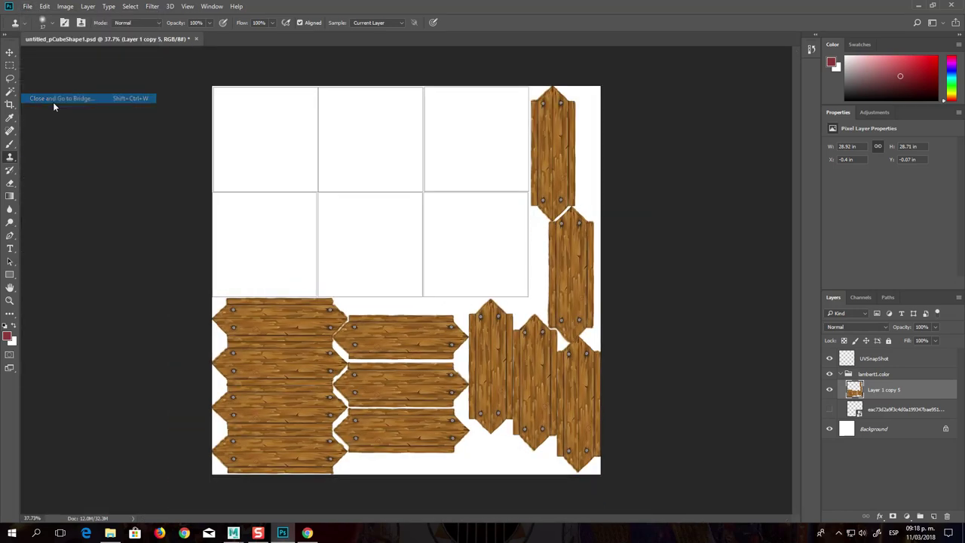
pyautogui.click(530, 201)
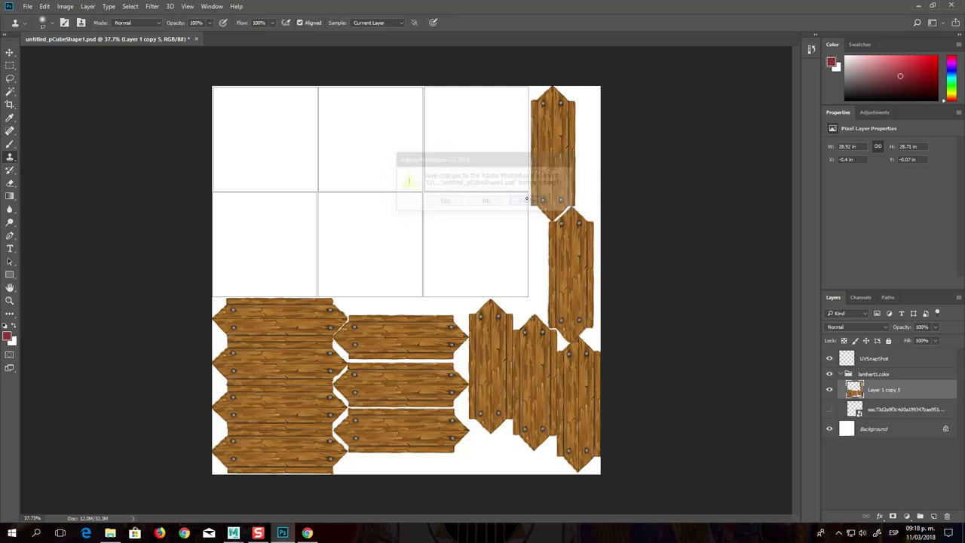
pyautogui.click(27, 6)
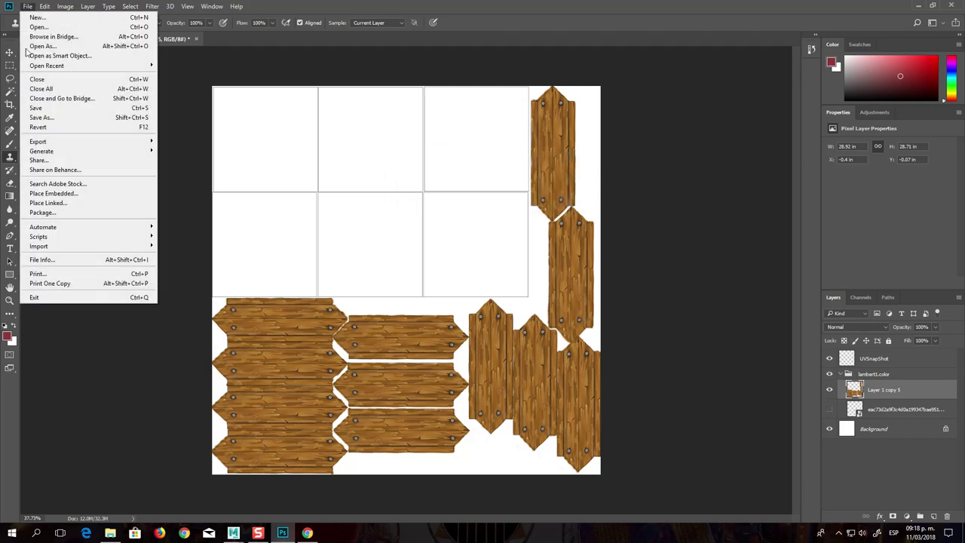
pyautogui.click(49, 112)
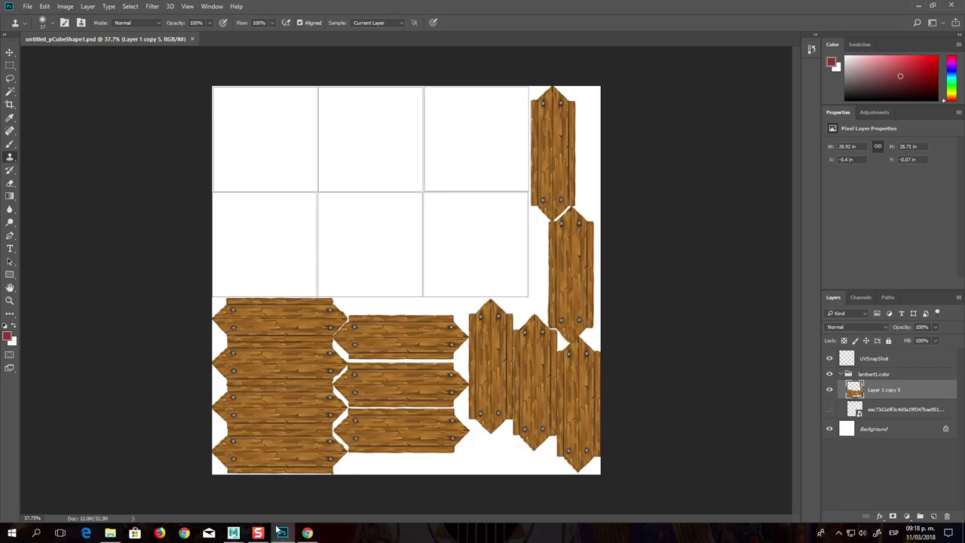
# In Maya, select the crate and run Image > Update PSD Networks in the UV Editor
pyautogui.moveTo(233, 533)
pyautogui.click(298, 496)
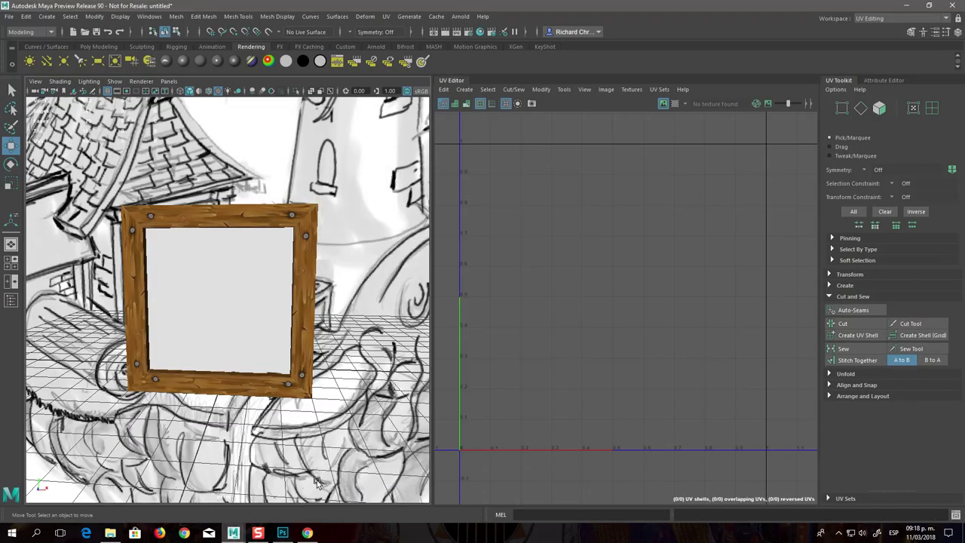
pyautogui.click(304, 260)
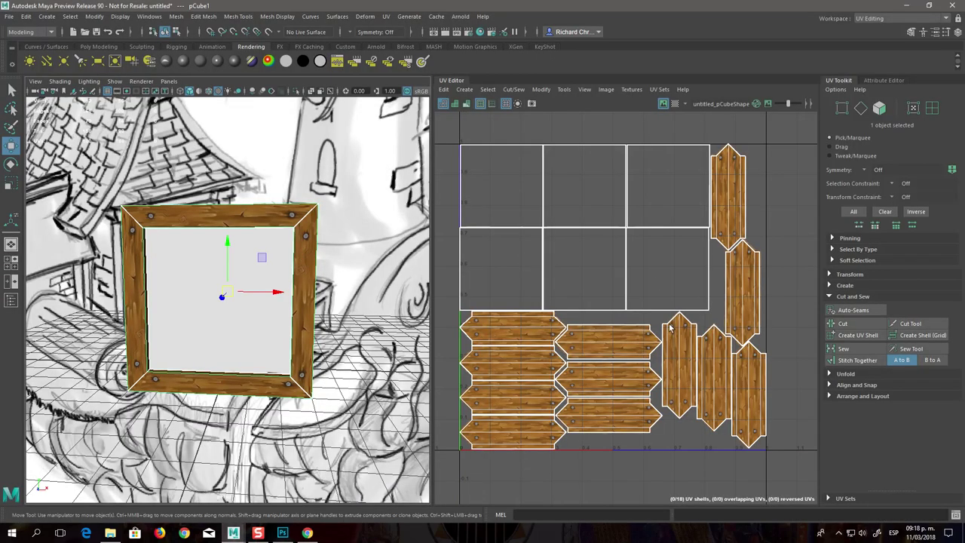
pyautogui.click(606, 89)
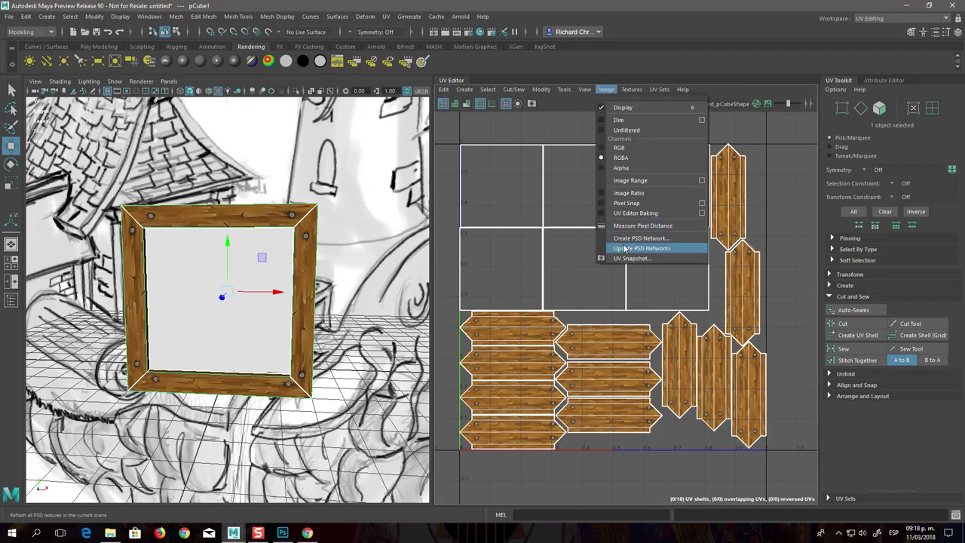
pyautogui.click(622, 248)
# Orbit and zoom around the textured crate to inspect its sides and top corner
pyautogui.click(283, 329)
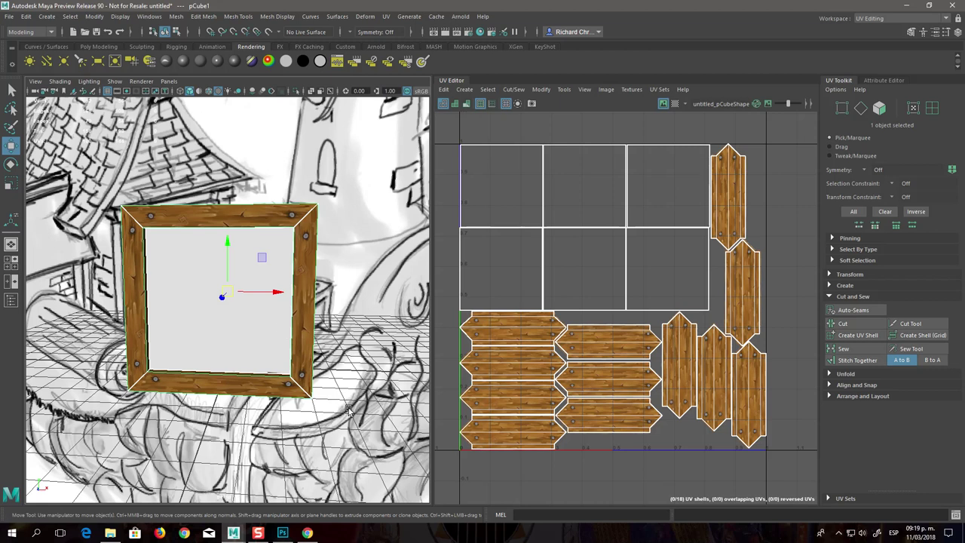
pyautogui.moveTo(351, 411)
pyautogui.mouseDown()
pyautogui.moveTo(429, 407)
pyautogui.moveTo(382, 358)
pyautogui.mouseUp()
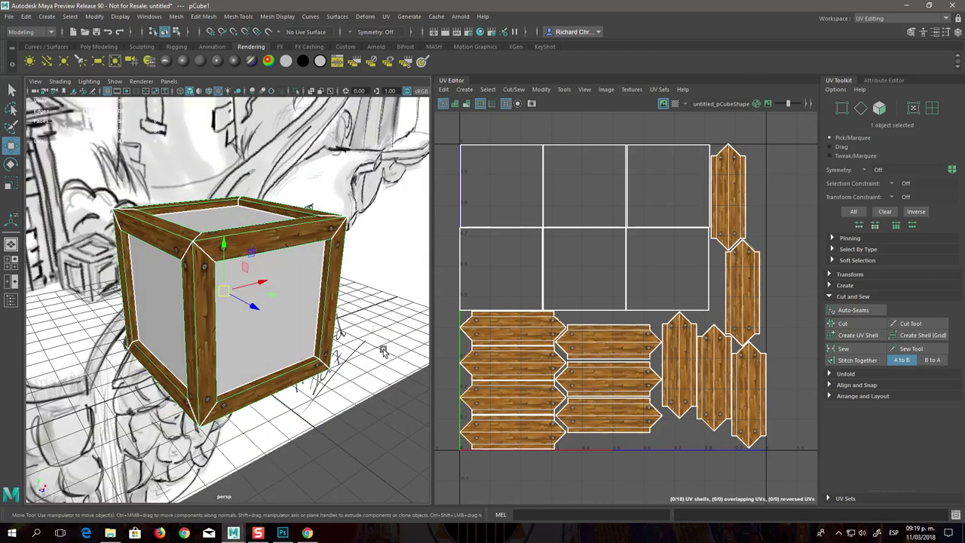
pyautogui.click(381, 358)
pyautogui.scroll(3, 382, 438)
pyautogui.scroll(3, 347, 395)
pyautogui.moveTo(320, 377)
pyautogui.mouseDown()
pyautogui.moveTo(322, 420)
pyautogui.moveTo(383, 395)
pyautogui.moveTo(362, 431)
pyautogui.moveTo(381, 442)
pyautogui.moveTo(350, 420)
pyautogui.moveTo(424, 417)
pyautogui.moveTo(380, 390)
pyautogui.moveTo(350, 404)
pyautogui.moveTo(354, 384)
pyautogui.moveTo(440, 386)
pyautogui.moveTo(452, 339)
pyautogui.moveTo(334, 344)
pyautogui.moveTo(375, 400)
pyautogui.moveTo(343, 340)
pyautogui.moveTo(372, 413)
pyautogui.moveTo(368, 362)
pyautogui.moveTo(379, 362)
pyautogui.moveTo(340, 421)
pyautogui.moveTo(233, 315)
pyautogui.mouseUp()
pyautogui.moveTo(339, 365)
pyautogui.mouseDown()
pyautogui.moveTo(303, 370)
pyautogui.moveTo(270, 391)
pyautogui.moveTo(364, 397)
pyautogui.moveTo(305, 346)
pyautogui.mouseUp()
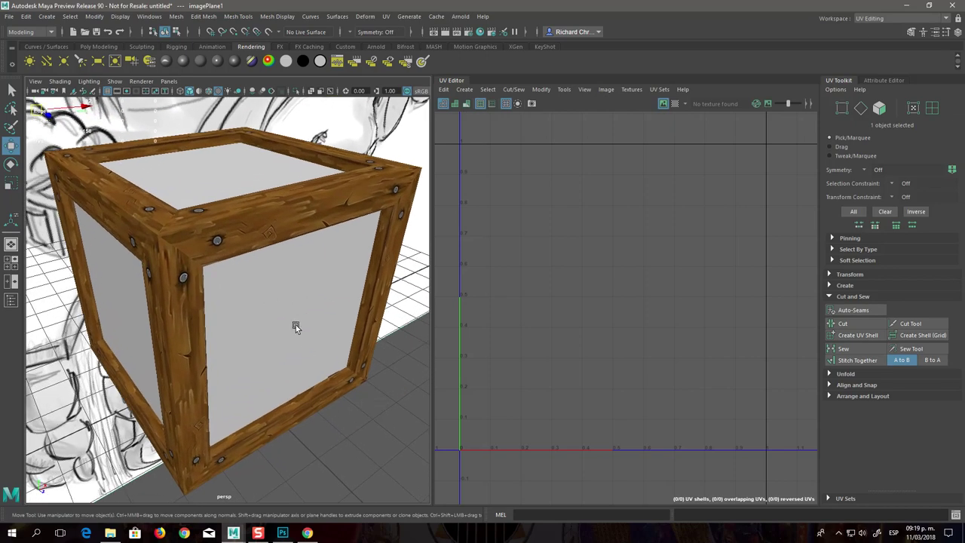
pyautogui.click(282, 532)
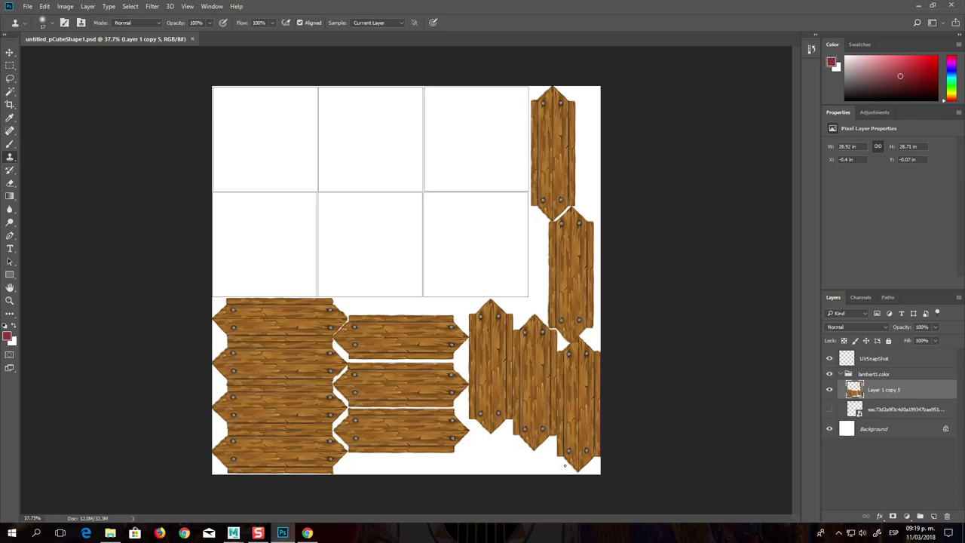
# Show the wood reference layer, hide the painted planks, and move the image beside the right planks
pyautogui.click(829, 409)
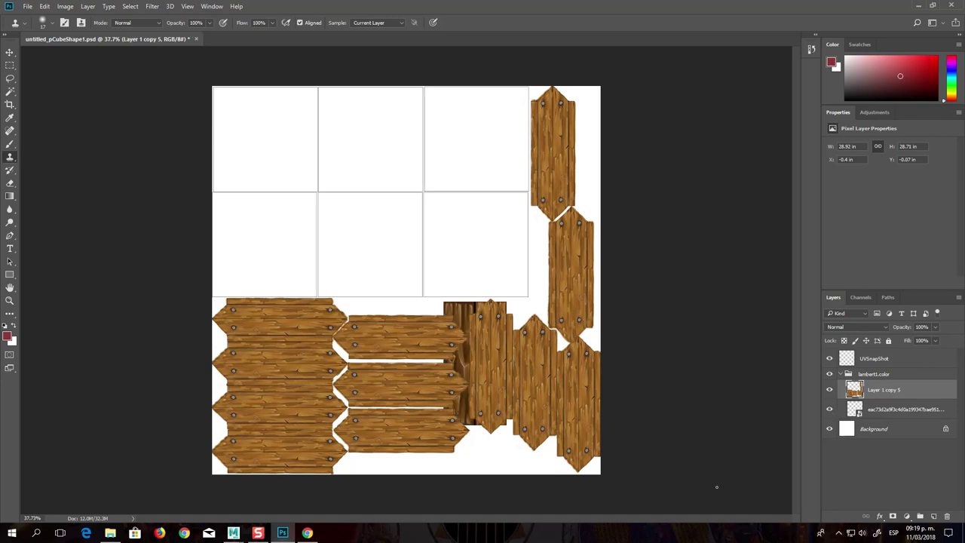
pyautogui.click(830, 389)
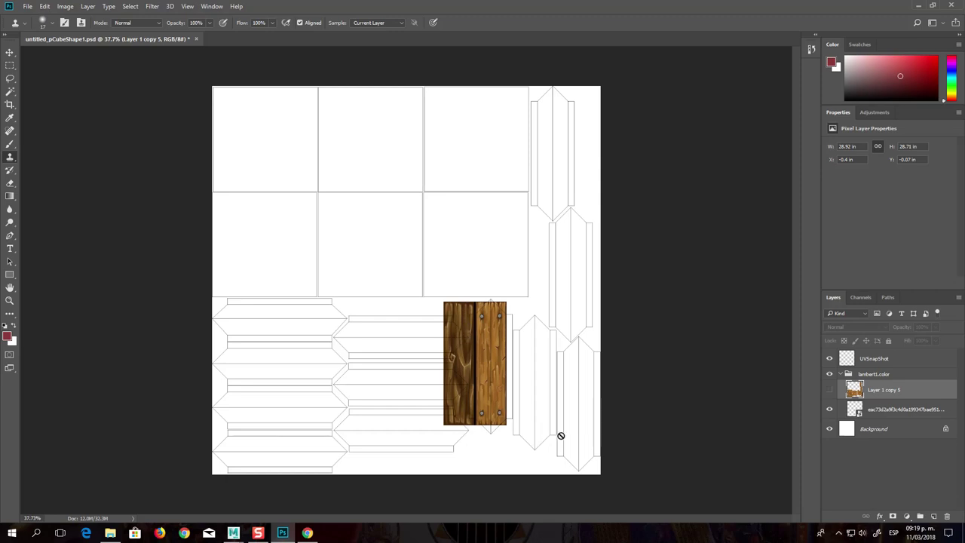
pyautogui.click(11, 54)
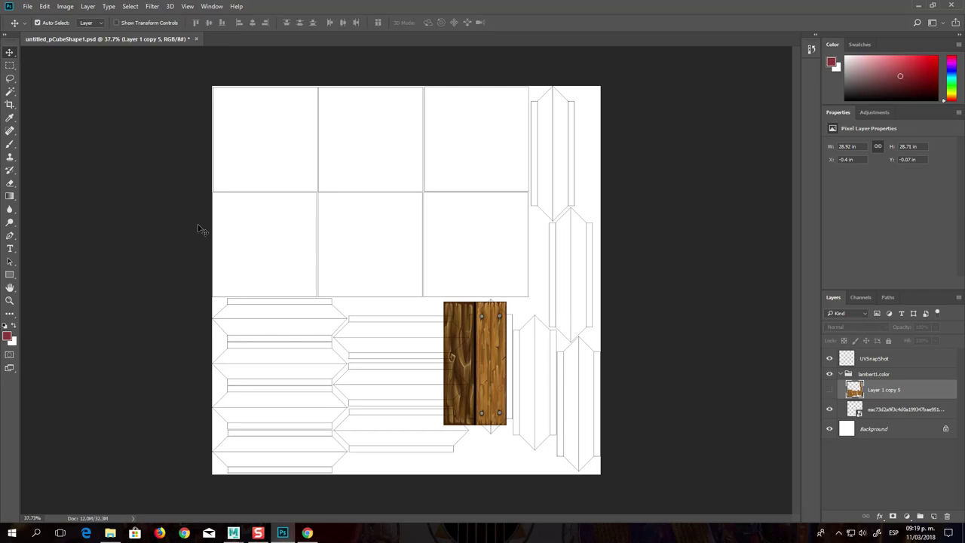
pyautogui.moveTo(486, 369); pyautogui.dragTo(536, 251)
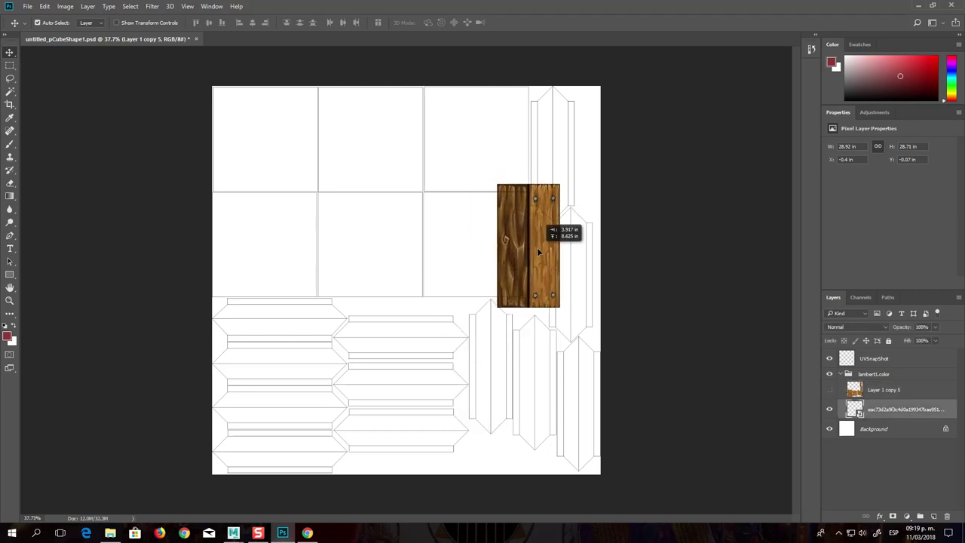
pyautogui.moveTo(537, 251)
pyautogui.keyDown('alt'); pyautogui.mouseDown()
pyautogui.moveTo(546, 263)
pyautogui.moveTo(503, 246)
pyautogui.mouseUp(); pyautogui.keyUp('alt')
pyautogui.hotkey('ctrl', 'alt', 'z')
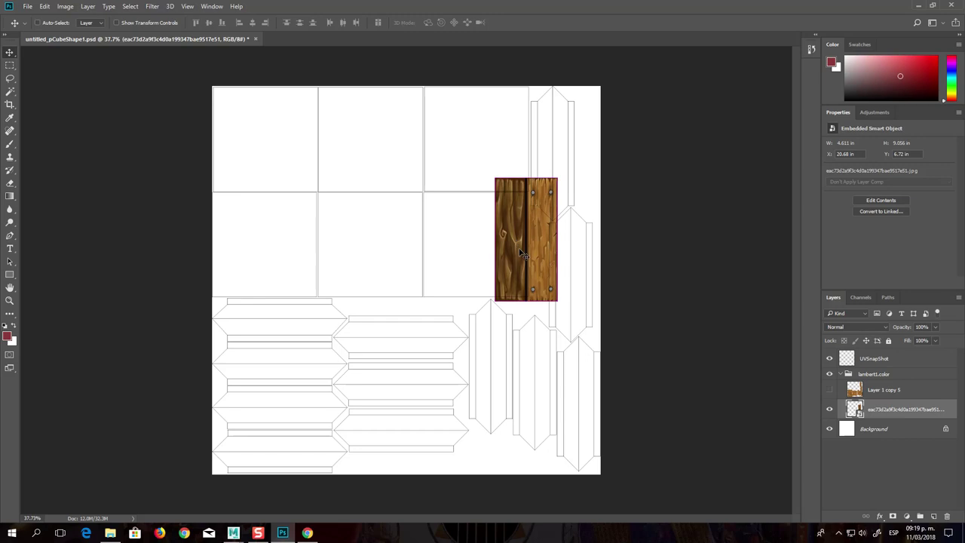
# Zoom in on the wood image and start a free transform on it
pyautogui.scroll(1, 528, 260)
pyautogui.scroll(3, 527, 260)
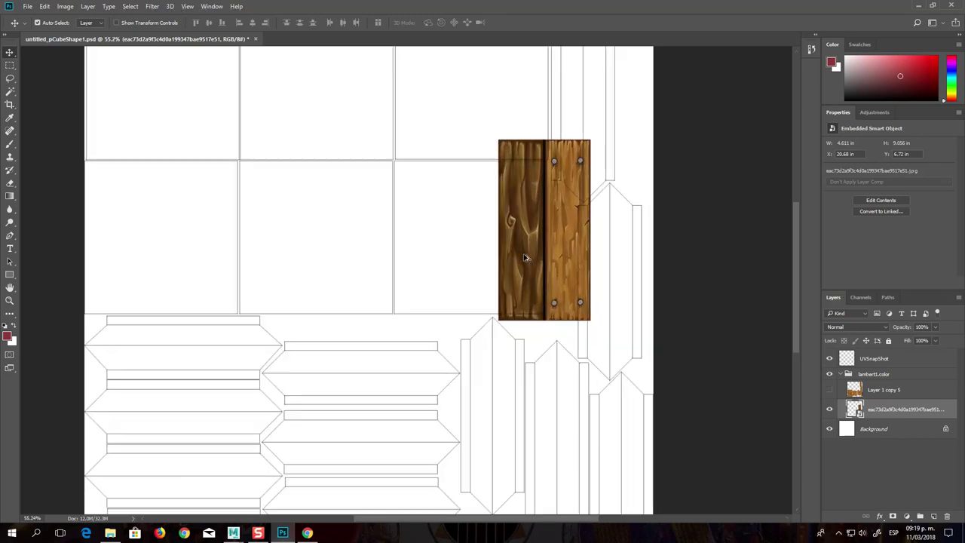
pyautogui.scroll(3, 528, 260)
pyautogui.scroll(2, 527, 260)
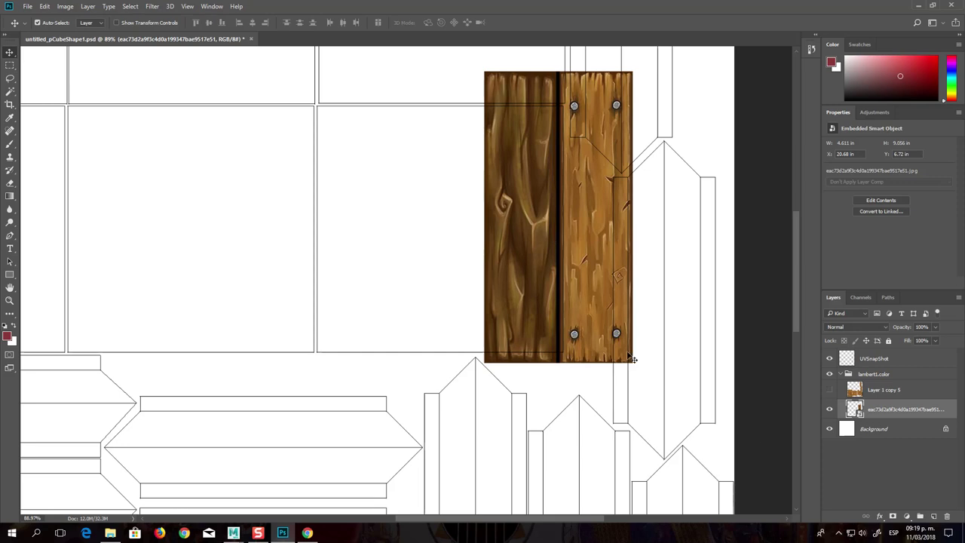
pyautogui.hotkey('ctrl', 't')
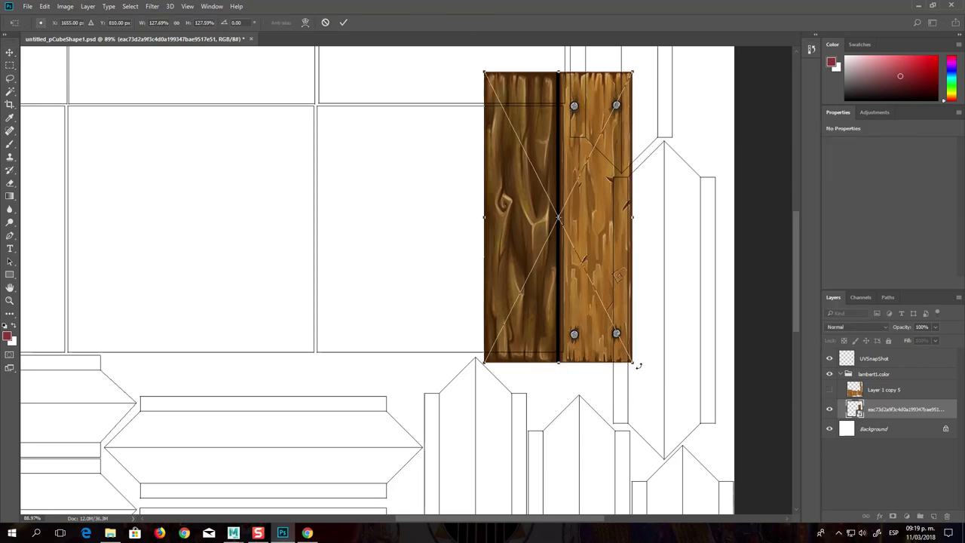
# Scale and nudge the wood image over the tall plank outline, then commit the embedded placement
pyautogui.moveTo(633, 363)
pyautogui.mouseDown()
pyautogui.moveTo(608, 331)
pyautogui.moveTo(610, 317)
pyautogui.mouseUp()
pyautogui.moveTo(564, 207); pyautogui.dragTo(578, 237)
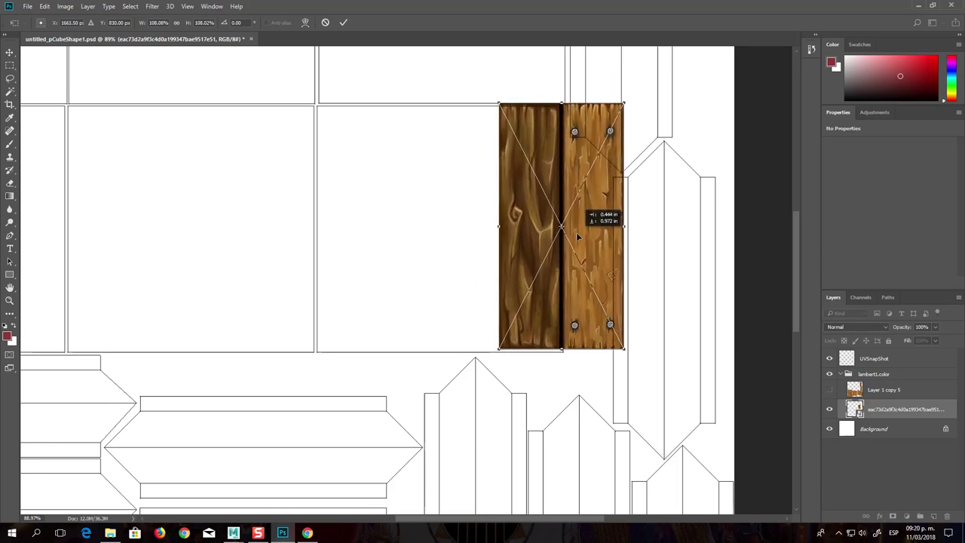
pyautogui.moveTo(579, 237); pyautogui.dragTo(580, 238)
pyautogui.moveTo(500, 350); pyautogui.dragTo(499, 352)
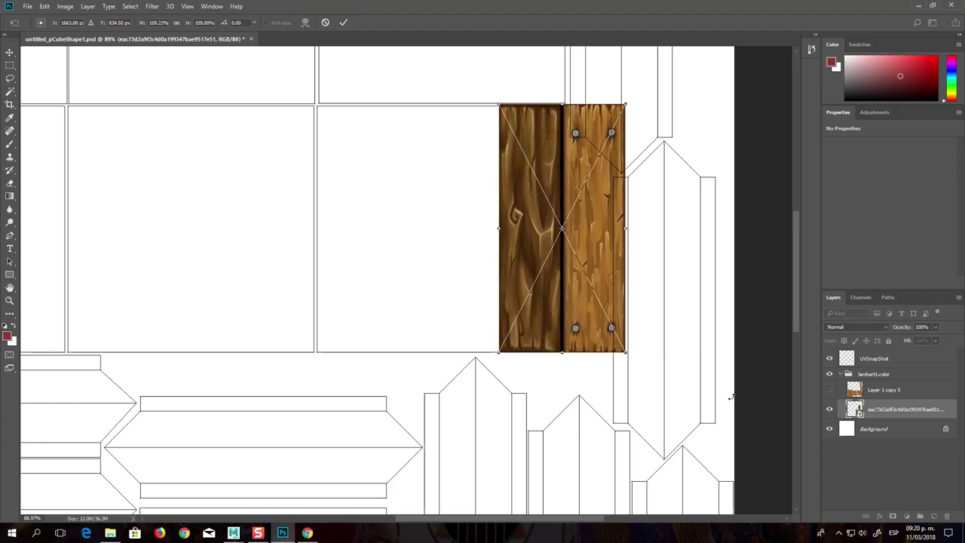
pyautogui.click(10, 156)
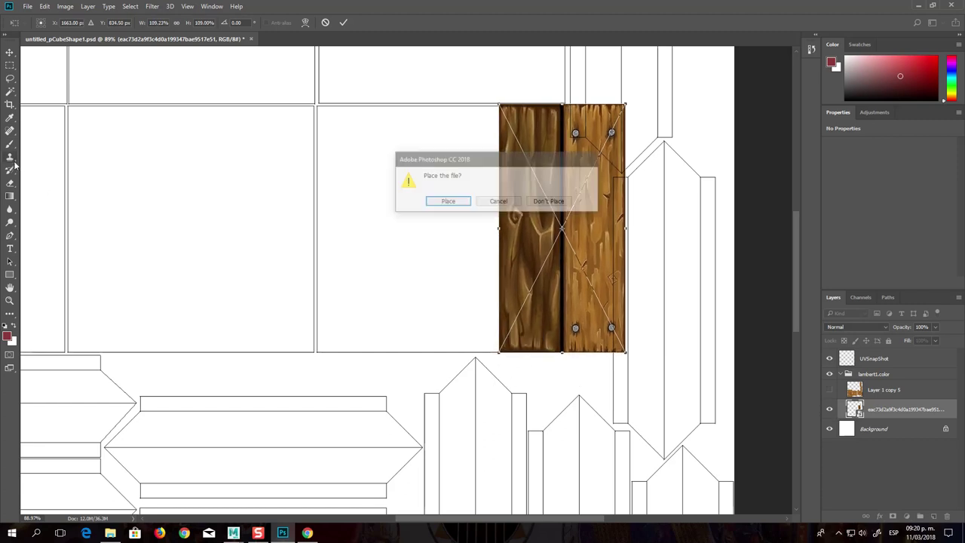
pyautogui.click(465, 202)
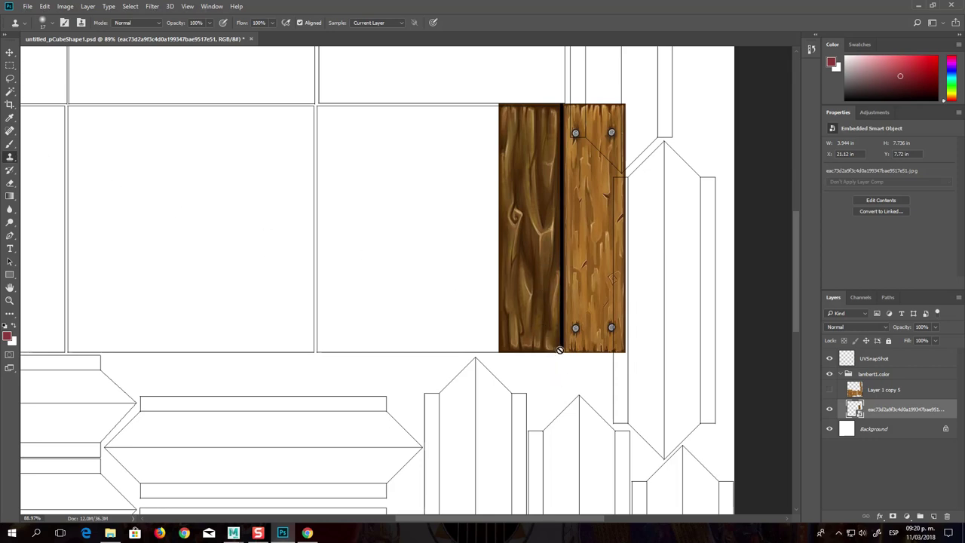
# Select Layer 1 copy 5, hide the placed reference, show the planks, and clone a dark strip upward
pyautogui.click(865, 392)
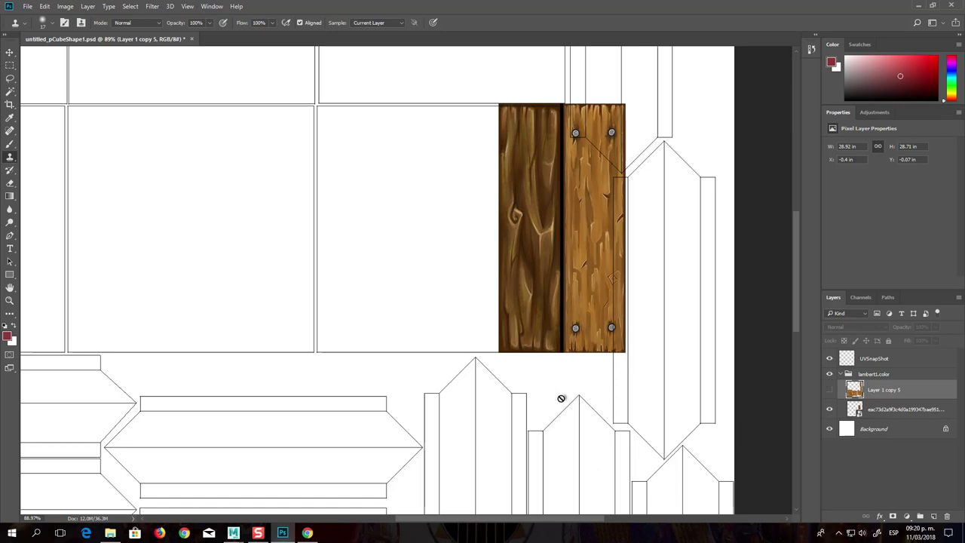
pyautogui.click(830, 409)
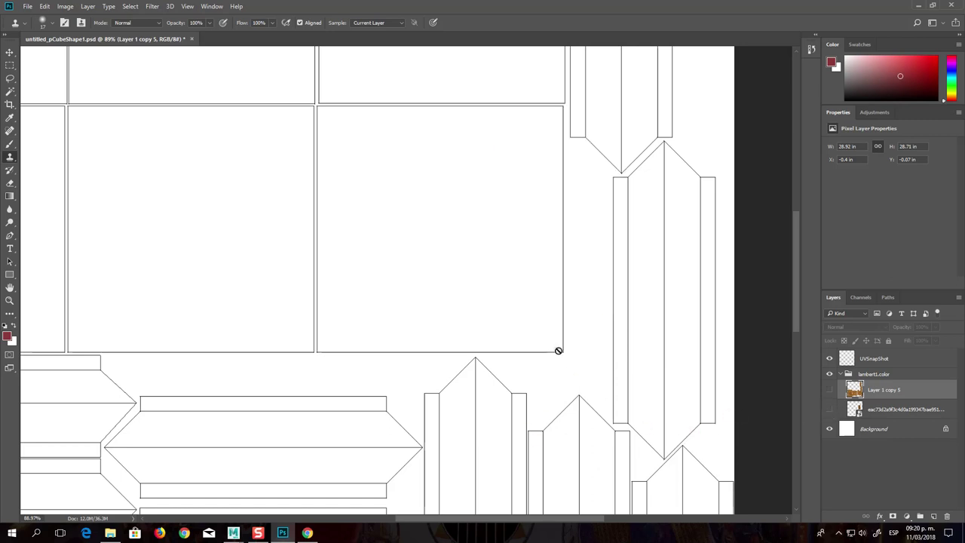
pyautogui.click(829, 390)
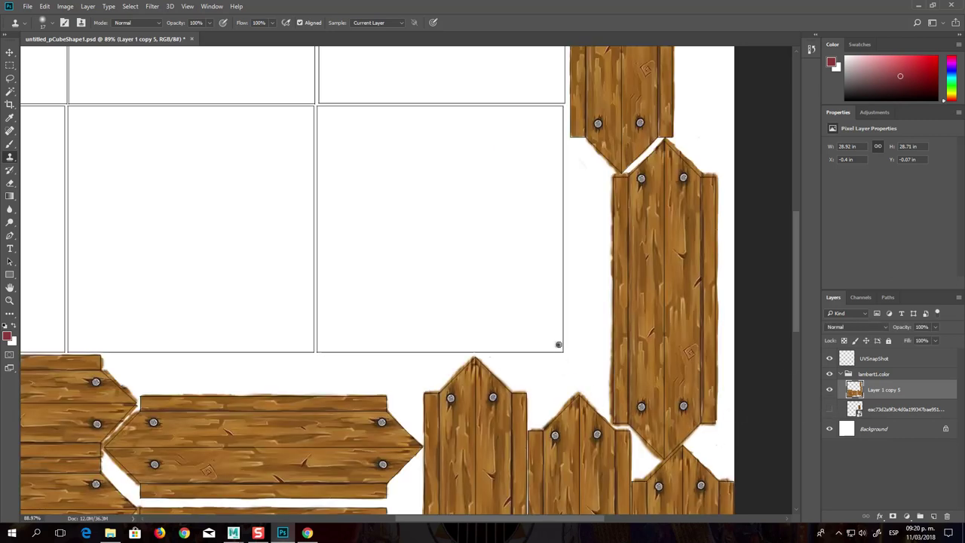
pyautogui.moveTo(558, 349)
pyautogui.mouseDown()
pyautogui.moveTo(560, 123)
pyautogui.moveTo(539, 169)
pyautogui.mouseUp()
# Resize the brush, fill out the cloned plank with a dark right-edge shadow, and duplicate it leftward
pyautogui.rightClick(538, 177)
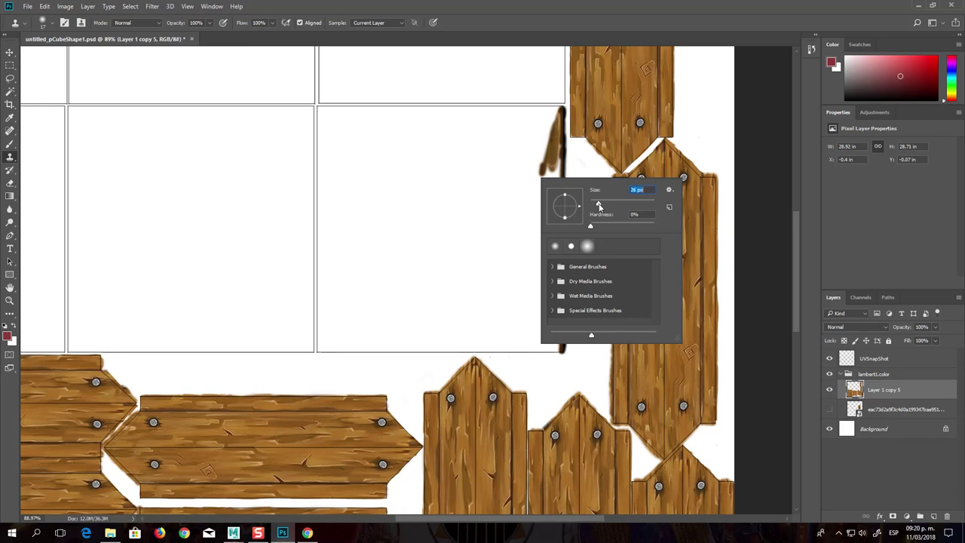
pyautogui.moveTo(554, 132)
pyautogui.mouseDown()
pyautogui.moveTo(543, 192)
pyautogui.moveTo(556, 113)
pyautogui.moveTo(543, 155)
pyautogui.mouseUp()
pyautogui.moveTo(537, 103)
pyautogui.mouseDown()
pyautogui.moveTo(531, 167)
pyautogui.moveTo(528, 107)
pyautogui.moveTo(509, 172)
pyautogui.mouseUp()
pyautogui.moveTo(504, 105)
pyautogui.mouseDown()
pyautogui.moveTo(517, 218)
pyautogui.moveTo(509, 248)
pyautogui.moveTo(547, 275)
pyautogui.moveTo(554, 256)
pyautogui.moveTo(550, 348)
pyautogui.moveTo(543, 302)
pyautogui.moveTo(526, 296)
pyautogui.moveTo(512, 347)
pyautogui.moveTo(507, 241)
pyautogui.moveTo(514, 351)
pyautogui.moveTo(533, 315)
pyautogui.mouseUp()
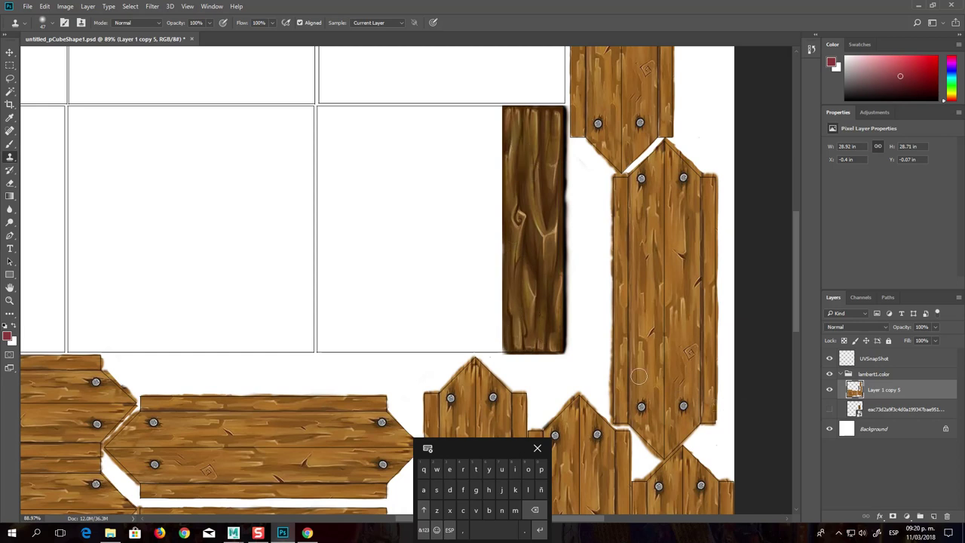
pyautogui.moveTo(559, 230)
pyautogui.mouseDown()
pyautogui.moveTo(560, 113)
pyautogui.moveTo(558, 334)
pyautogui.moveTo(505, 333)
pyautogui.moveTo(495, 136)
pyautogui.moveTo(504, 111)
pyautogui.mouseUp()
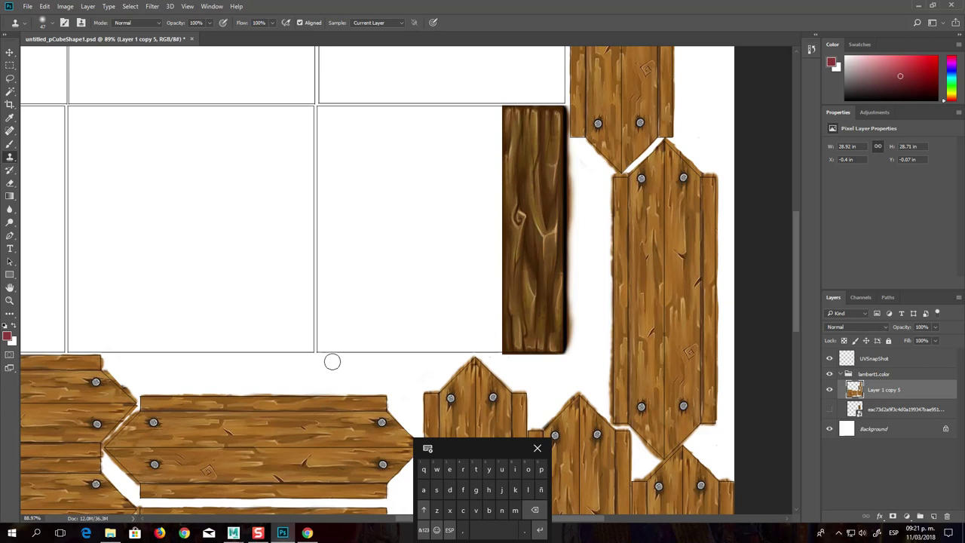
pyautogui.click(10, 53)
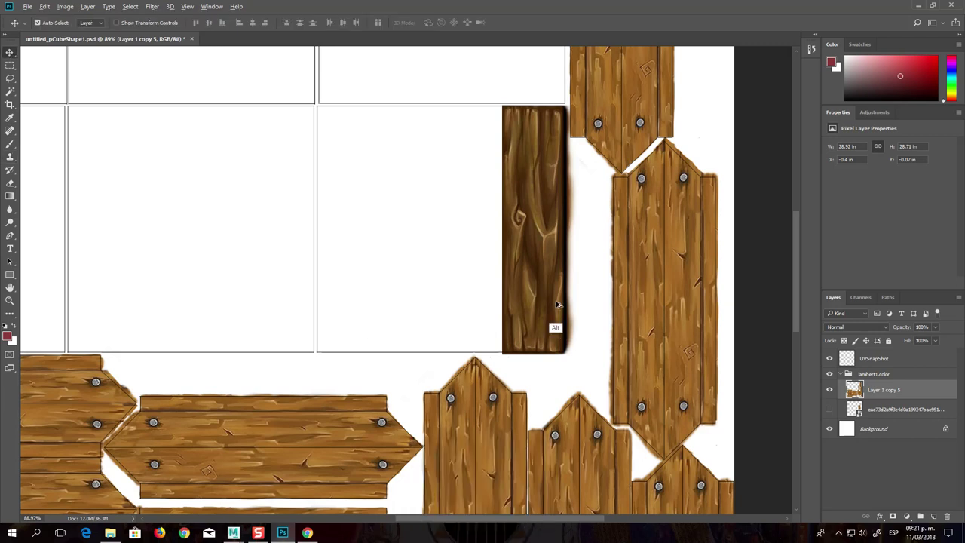
pyautogui.moveTo(546, 286); pyautogui.dragTo(501, 286)
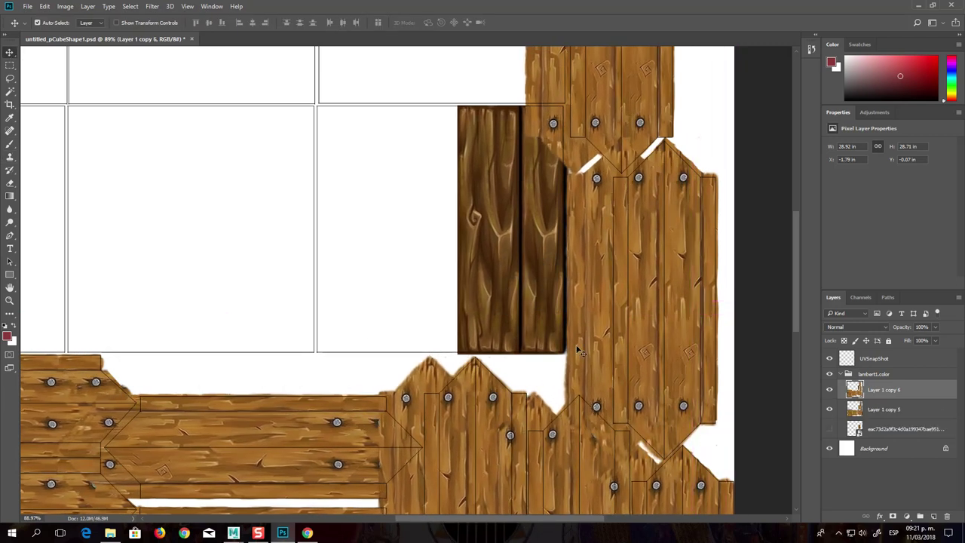
# Redo the left-shifted duplicate of the wood layer as Layer 1 copy 6 and add a layer mask
pyautogui.hotkey('ctrl', 'z')
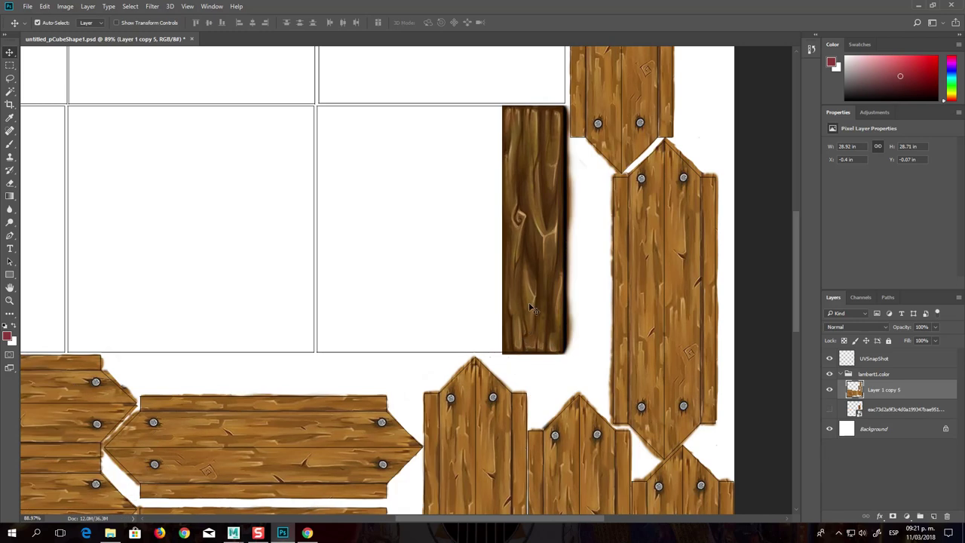
pyautogui.moveTo(523, 323); pyautogui.dragTo(474, 299)
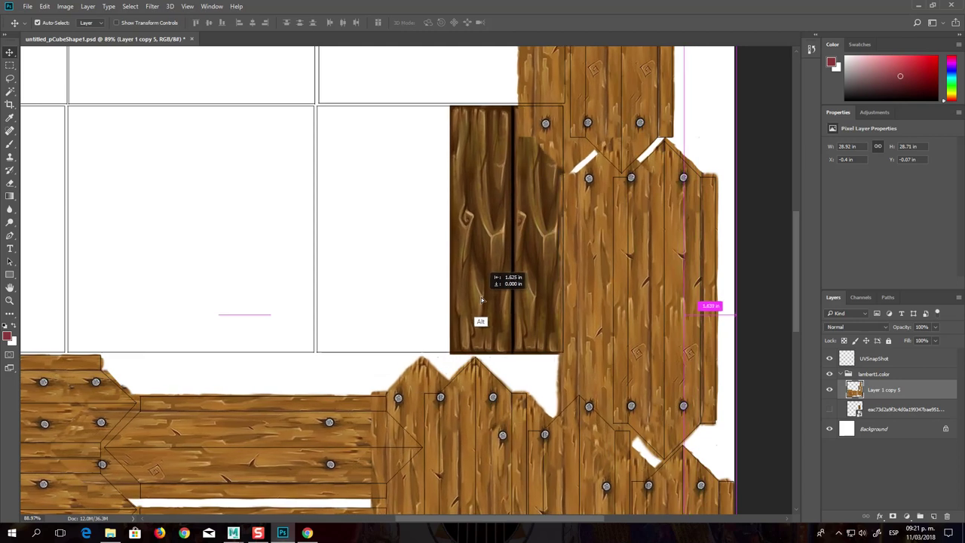
pyautogui.moveTo(474, 299); pyautogui.dragTo(474, 298)
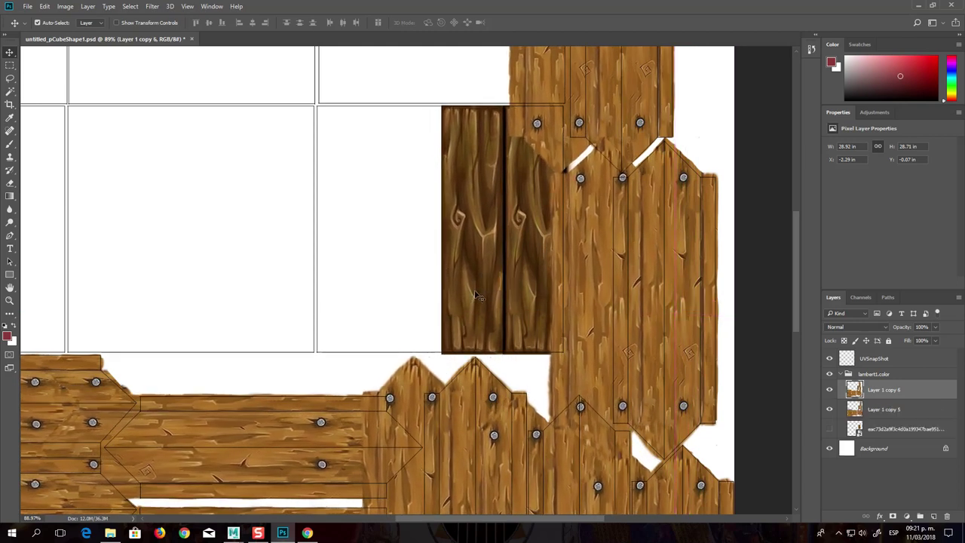
pyautogui.click(893, 517)
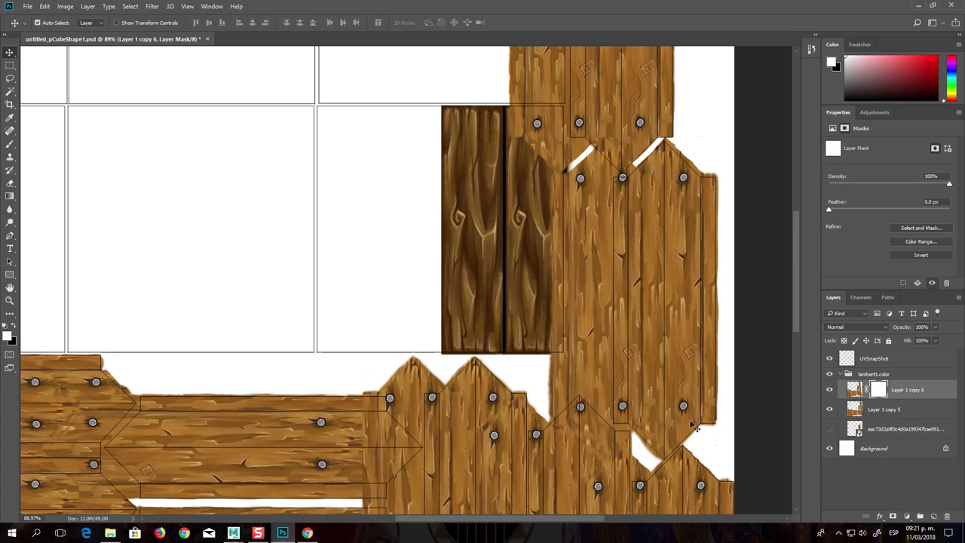
# Invert the copy's mask and brush white to reveal a second dark plank beside the first
pyautogui.click(91, 7)
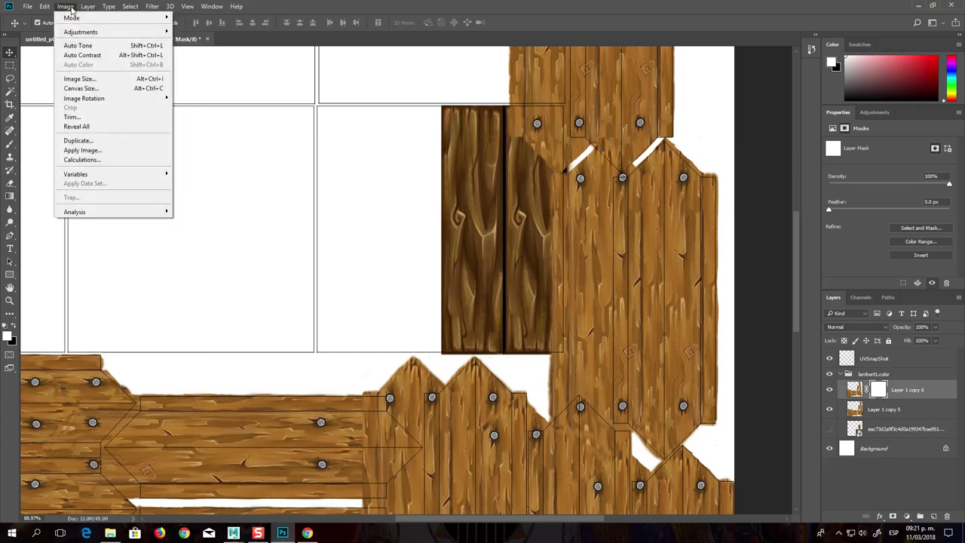
pyautogui.moveTo(81, 32)
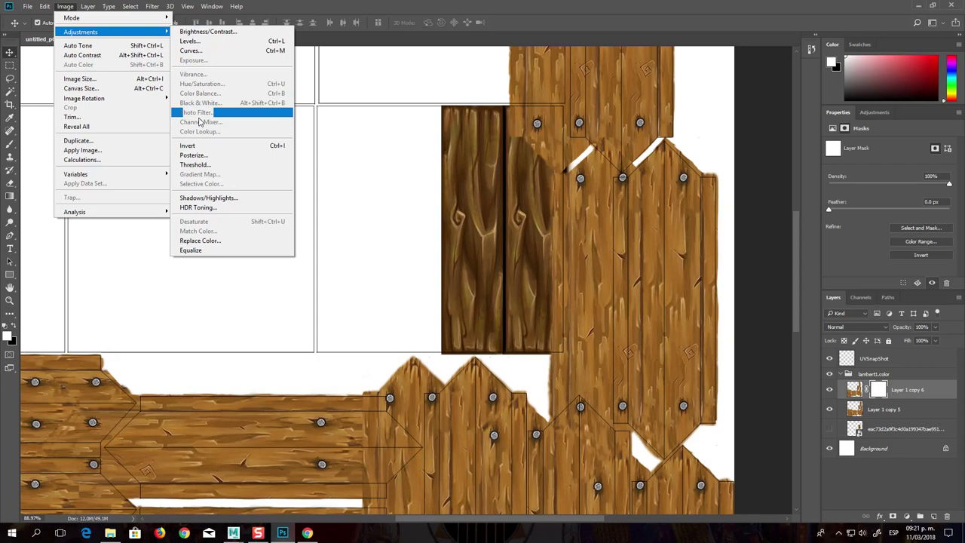
pyautogui.click(196, 145)
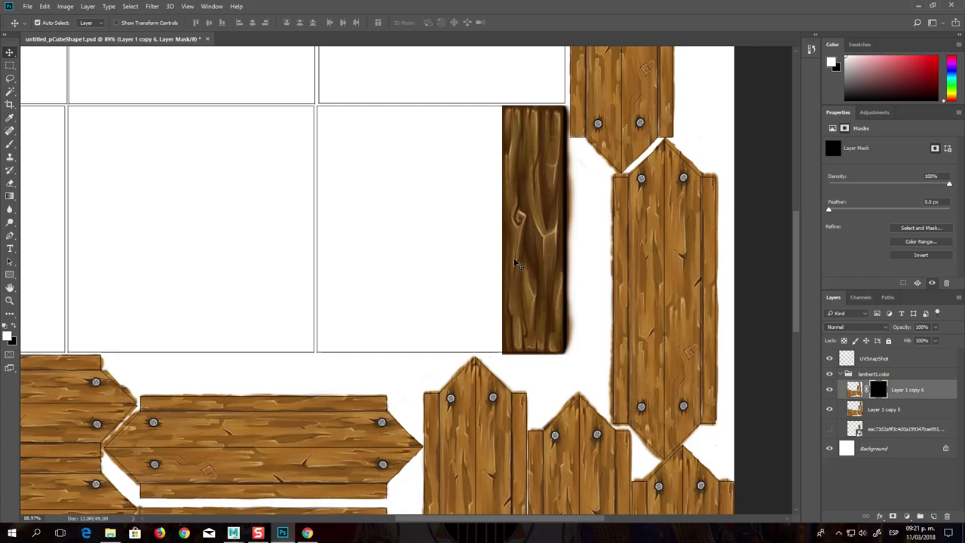
pyautogui.click(10, 143)
pyautogui.moveTo(497, 271)
pyautogui.mouseDown()
pyautogui.moveTo(501, 348)
pyautogui.moveTo(449, 337)
pyautogui.moveTo(452, 320)
pyautogui.moveTo(486, 298)
pyautogui.moveTo(487, 283)
pyautogui.moveTo(460, 303)
pyautogui.moveTo(447, 343)
pyautogui.moveTo(455, 273)
pyautogui.moveTo(497, 247)
pyautogui.moveTo(502, 120)
pyautogui.moveTo(496, 110)
pyautogui.moveTo(480, 271)
pyautogui.moveTo(467, 219)
pyautogui.moveTo(455, 249)
pyautogui.moveTo(451, 196)
pyautogui.moveTo(490, 126)
pyautogui.moveTo(482, 113)
pyautogui.moveTo(474, 147)
pyautogui.moveTo(461, 120)
pyautogui.moveTo(443, 211)
pyautogui.moveTo(449, 109)
pyautogui.moveTo(453, 118)
pyautogui.mouseUp()
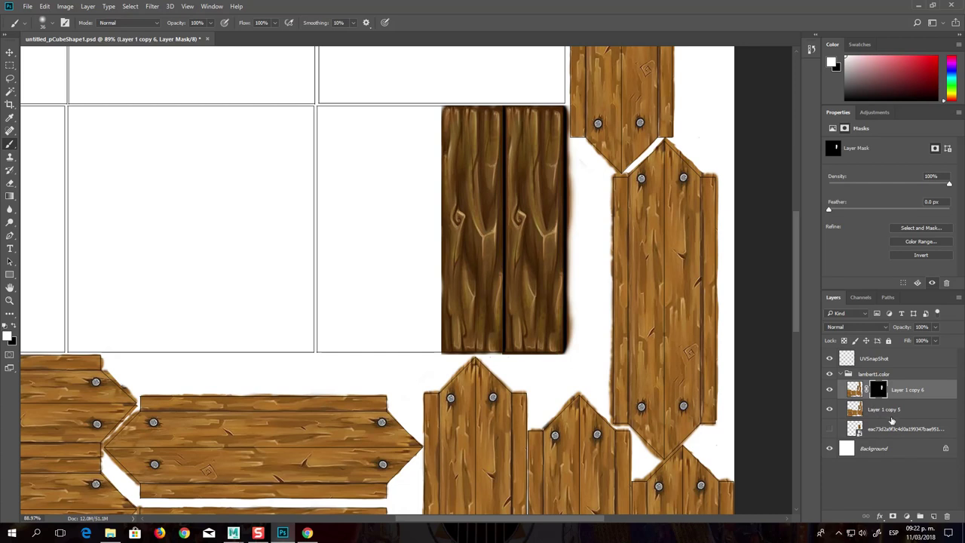
# Merge Layer 1 copy 5 with the masked copy into a single layer
pyautogui.keyDown('ctrl'); pyautogui.click(892, 409); pyautogui.keyUp('ctrl')
pyautogui.rightClick(893, 413)
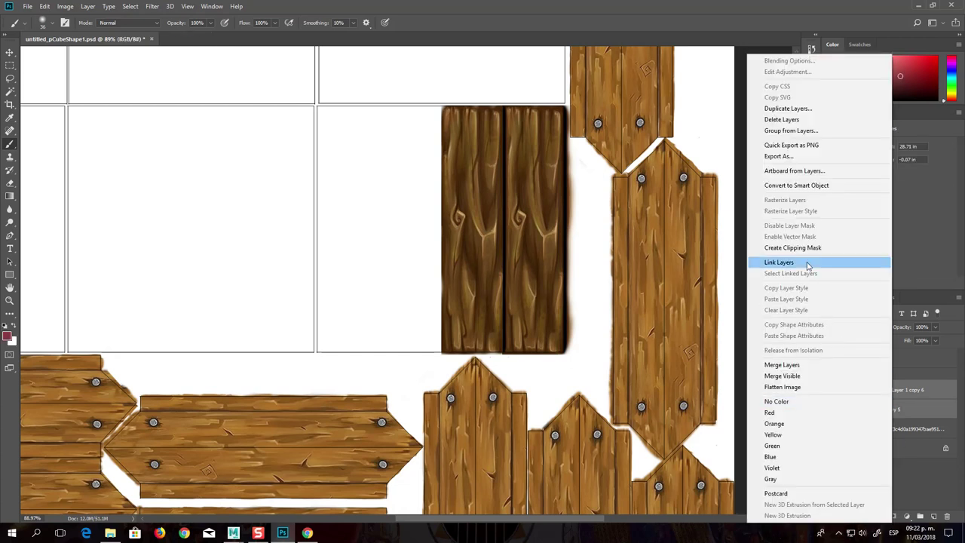
pyautogui.click(782, 364)
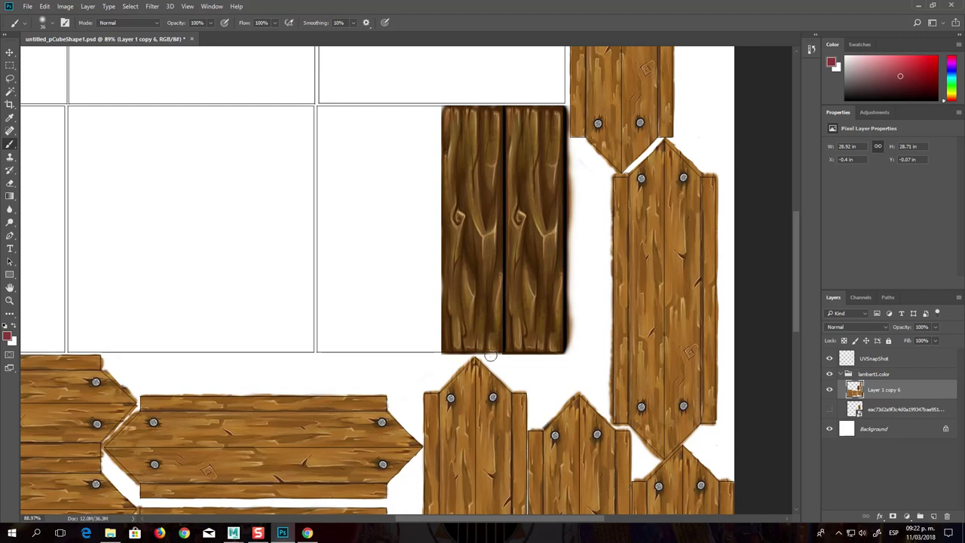
# Sample the dark plank with Clone Stamp and clone wood along its left edge
pyautogui.click(10, 157)
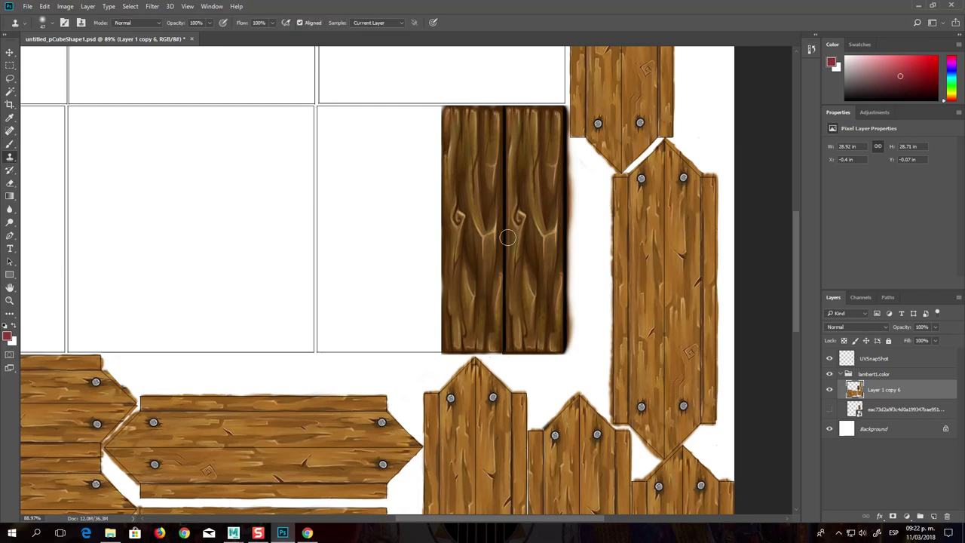
pyautogui.keyDown('alt'); pyautogui.click(563, 352); pyautogui.keyUp('alt')
pyautogui.moveTo(443, 350)
pyautogui.mouseDown()
pyautogui.moveTo(437, 114)
pyautogui.moveTo(393, 154)
pyautogui.moveTo(325, 112)
pyautogui.moveTo(322, 235)
pyautogui.moveTo(376, 362)
pyautogui.moveTo(408, 330)
pyautogui.moveTo(384, 302)
pyautogui.moveTo(336, 295)
pyautogui.moveTo(422, 226)
pyautogui.moveTo(416, 160)
pyautogui.moveTo(411, 226)
pyautogui.moveTo(401, 165)
pyautogui.moveTo(381, 253)
pyautogui.moveTo(370, 162)
pyautogui.moveTo(354, 260)
pyautogui.moveTo(354, 146)
pyautogui.moveTo(334, 253)
pyautogui.moveTo(323, 110)
pyautogui.mouseUp()
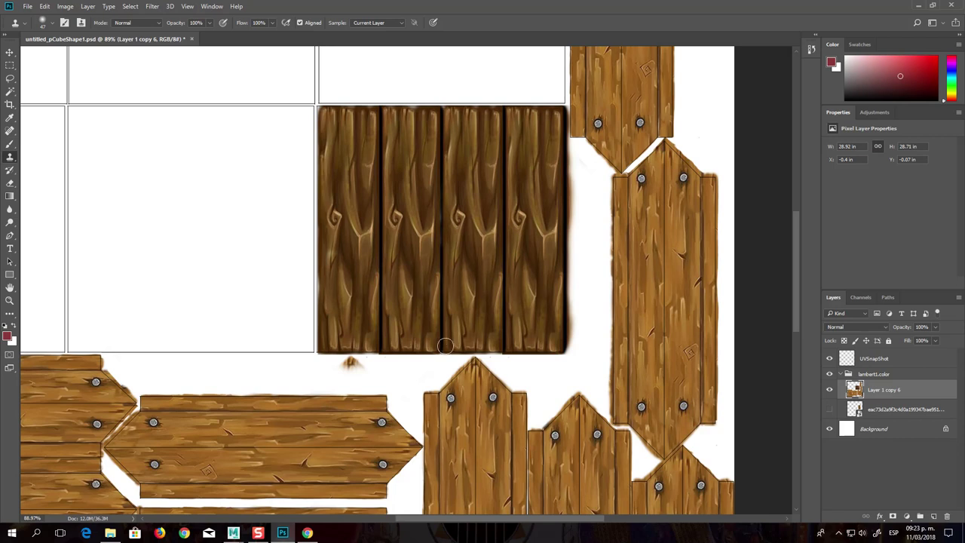
# Shrink the clone brush to 25 px and darken the first plank's left edge
pyautogui.rightClick(382, 294)
pyautogui.moveTo(449, 323); pyautogui.dragTo(444, 324)
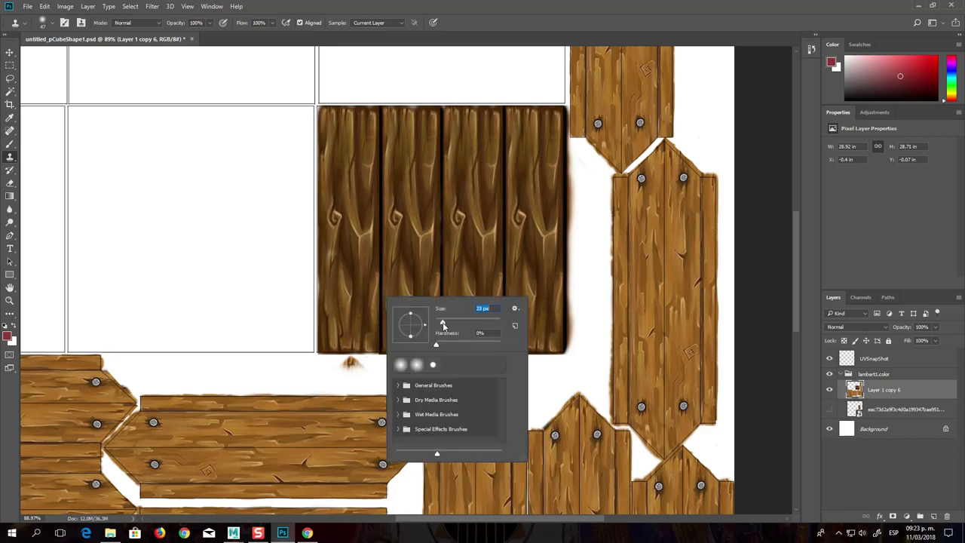
pyautogui.press('Return')
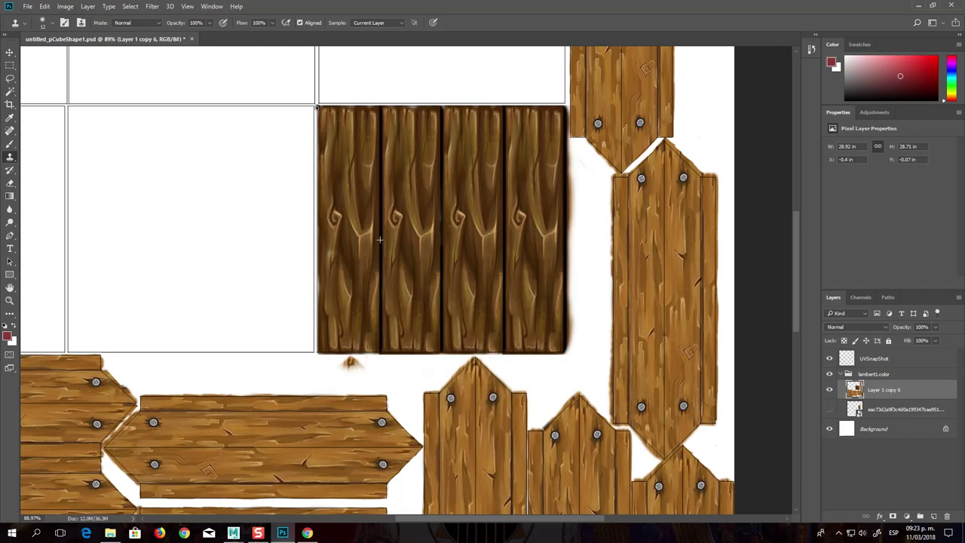
pyautogui.moveTo(379, 130); pyautogui.dragTo(379, 133)
pyautogui.hotkey('ctrl', 'z')
pyautogui.moveTo(315, 175); pyautogui.dragTo(316, 202)
pyautogui.moveTo(316, 236); pyautogui.dragTo(316, 344)
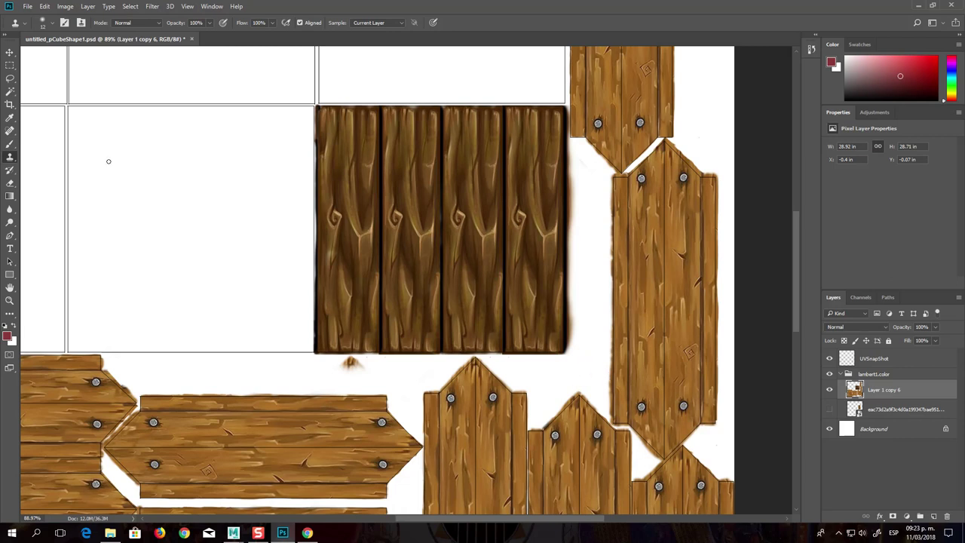
pyautogui.click(9, 65)
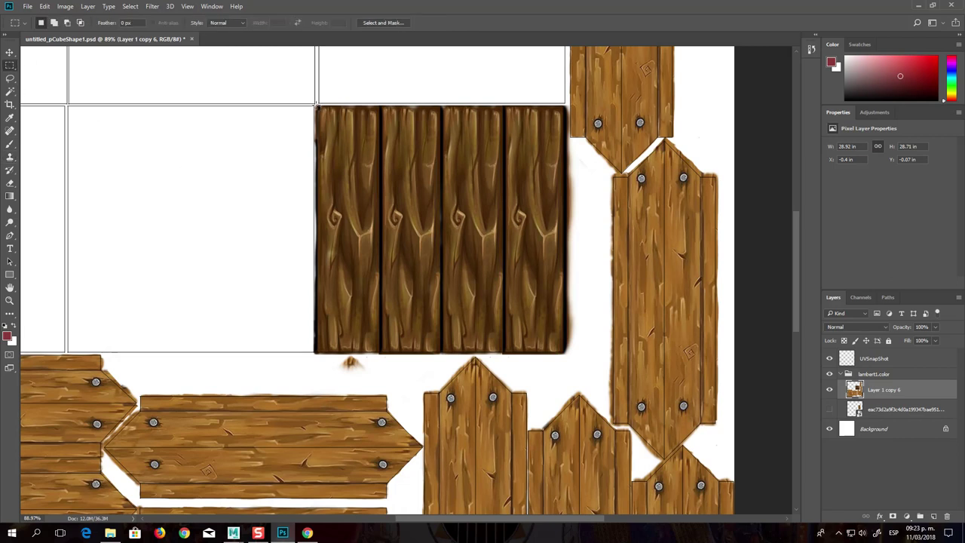
# Marquee-select the four-plank panel and copy it onto a new Layer 1
pyautogui.moveTo(315, 104); pyautogui.dragTo(566, 350)
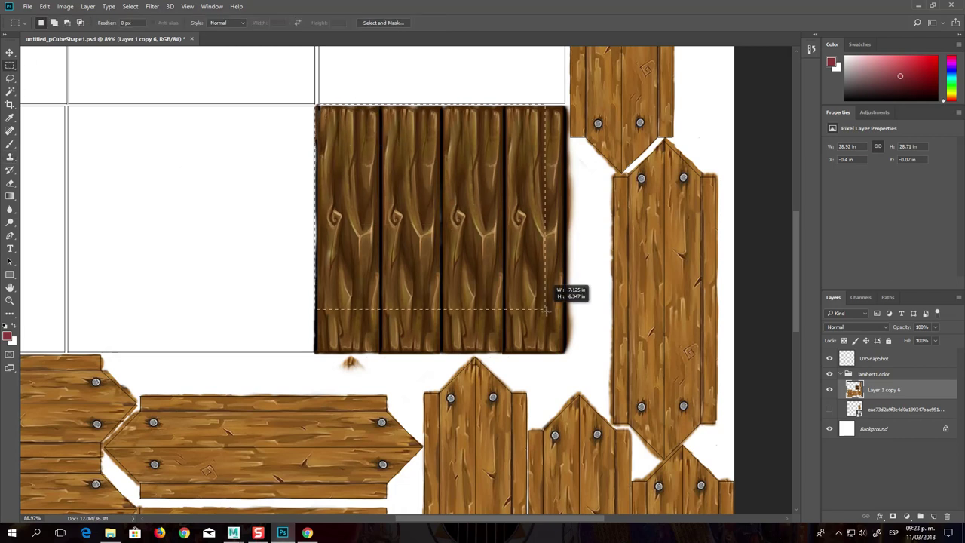
pyautogui.moveTo(565, 351); pyautogui.dragTo(567, 352)
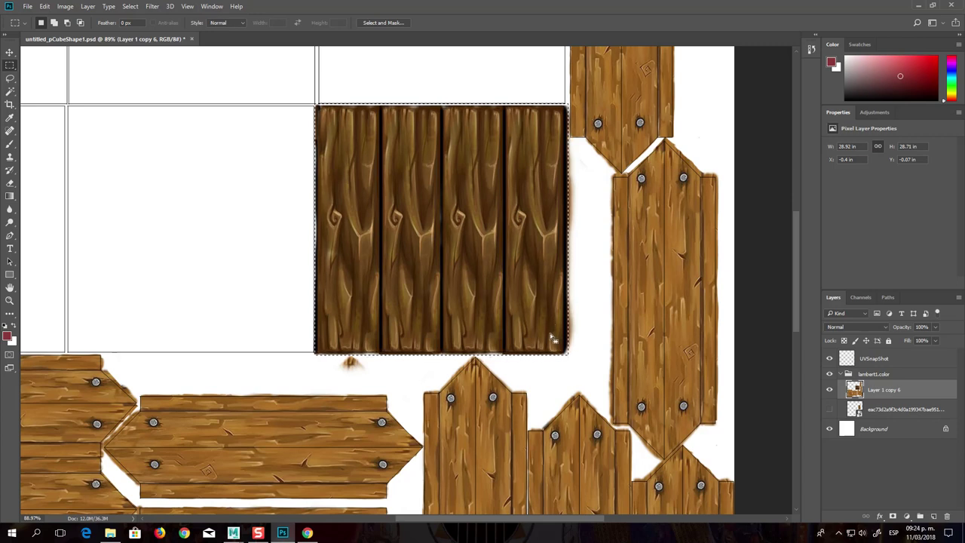
pyautogui.moveTo(536, 312); pyautogui.dragTo(315, 299)
pyautogui.hotkey('ctrl', 'z')
pyautogui.hotkey('ctrl', 'j')
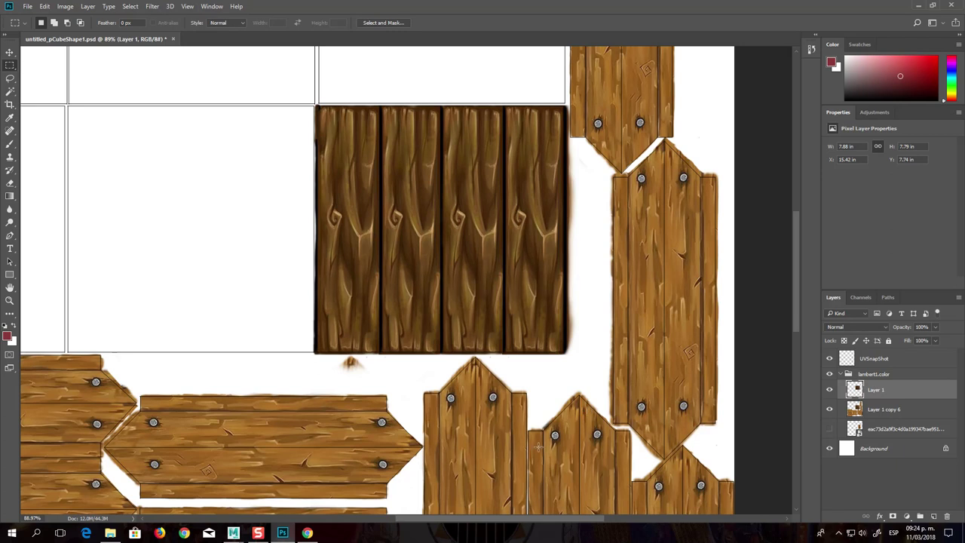
# Move the Layer 1 planks into place, nudging them flush against the UV box edges
pyautogui.press('v')
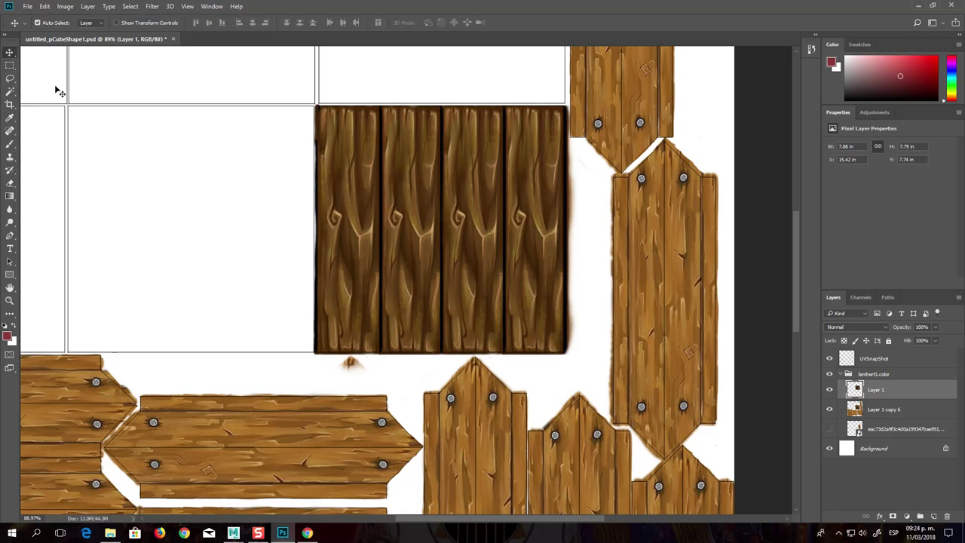
pyautogui.moveTo(483, 268); pyautogui.dragTo(235, 266)
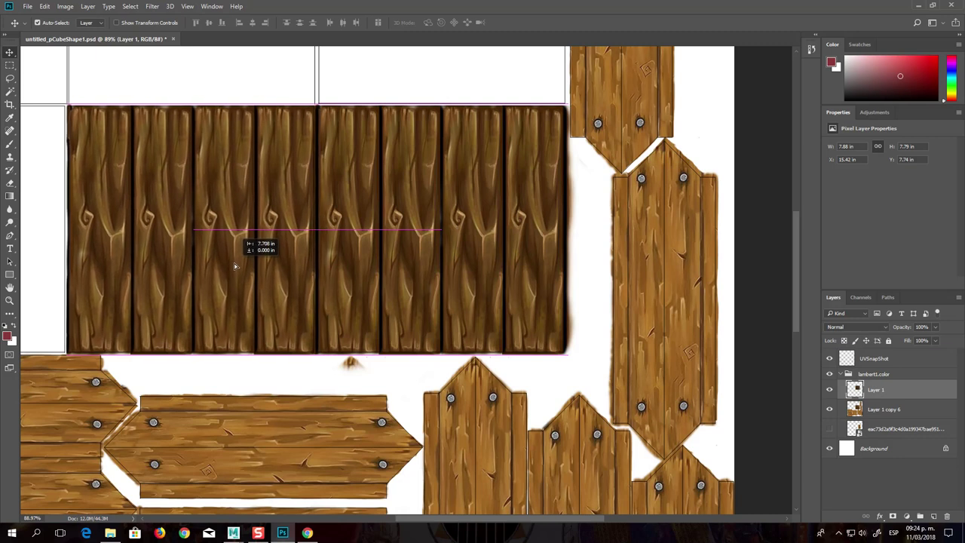
pyautogui.moveTo(235, 265); pyautogui.dragTo(236, 264)
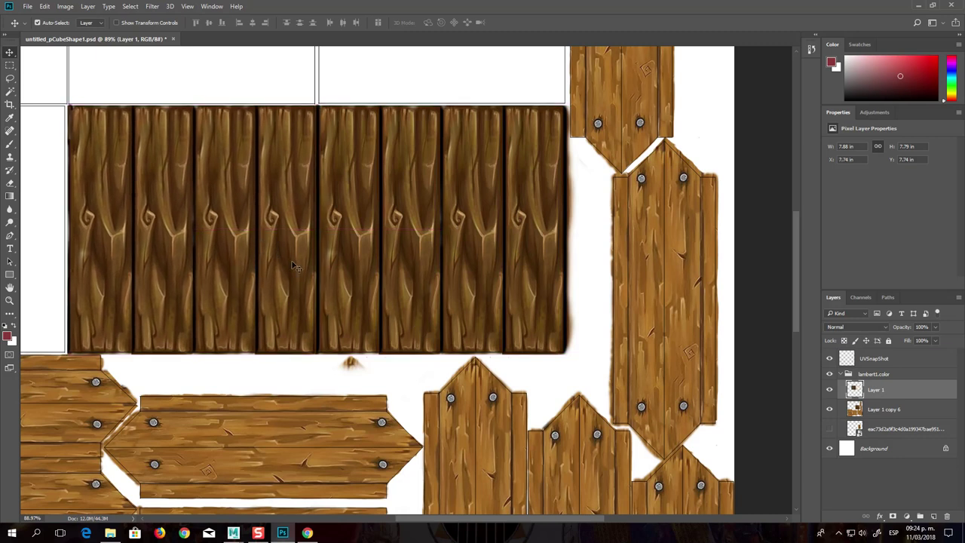
pyautogui.moveTo(306, 268); pyautogui.dragTo(280, 259)
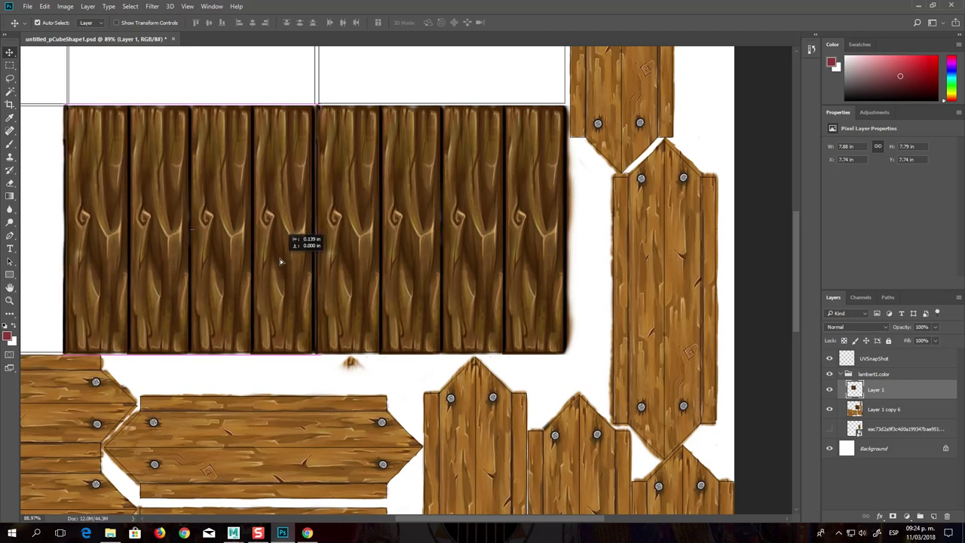
pyautogui.moveTo(280, 259); pyautogui.dragTo(278, 260)
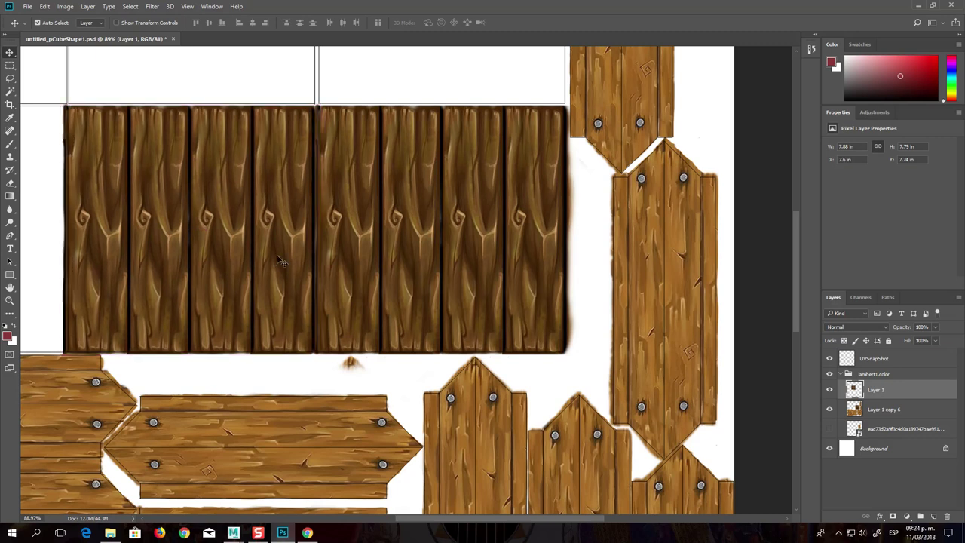
pyautogui.hscroll(-1, 318, 340)
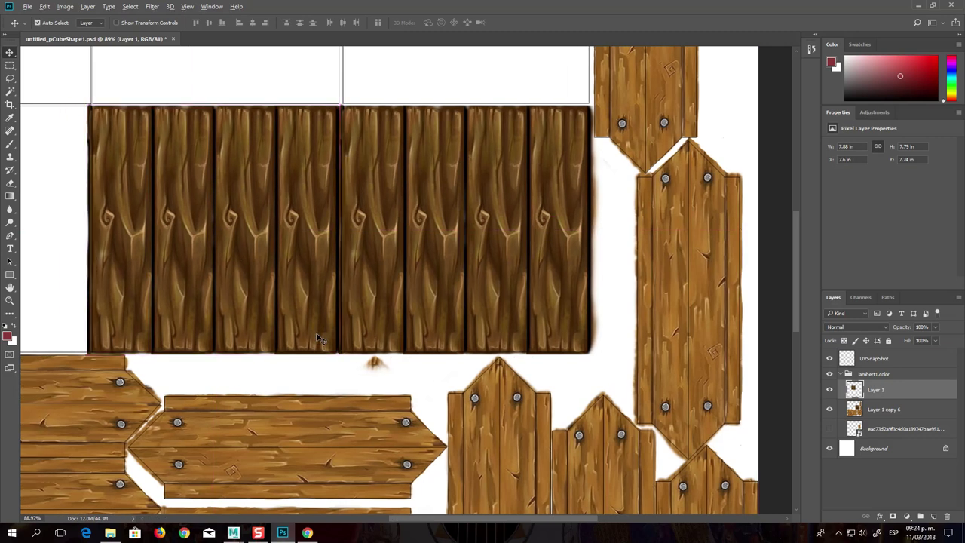
pyautogui.scroll(2, 319, 339)
pyautogui.scroll(2, 318, 340)
pyautogui.scroll(1, 318, 339)
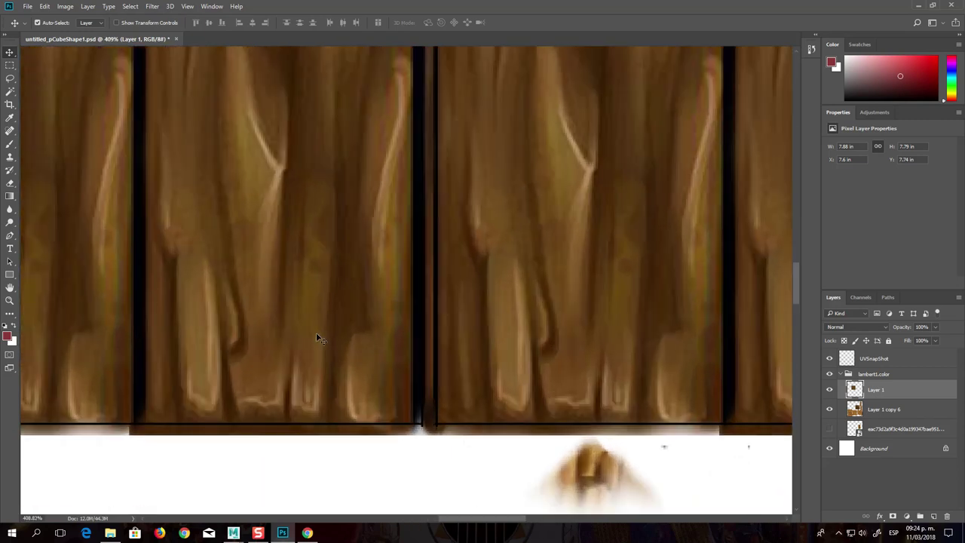
pyautogui.moveTo(369, 395); pyautogui.dragTo(375, 395)
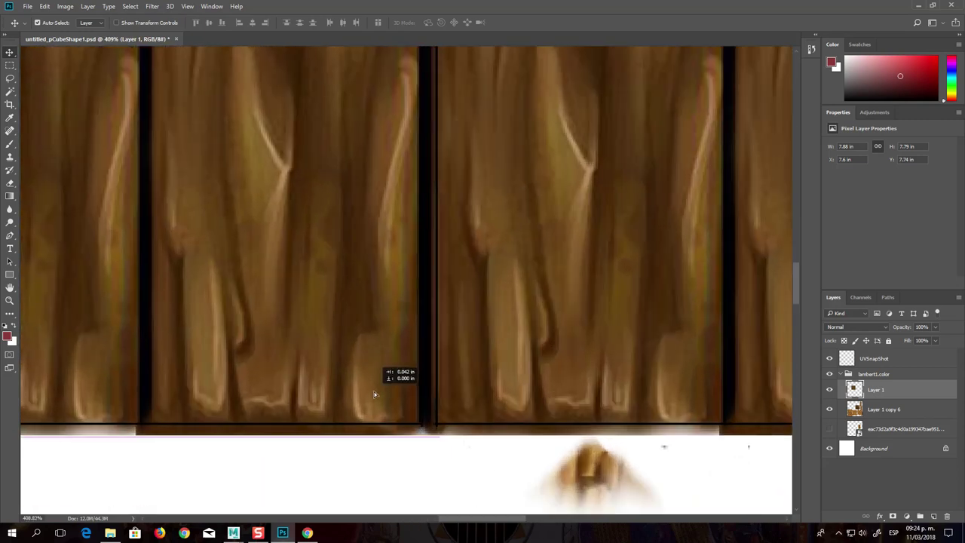
pyautogui.moveTo(373, 393); pyautogui.dragTo(383, 374)
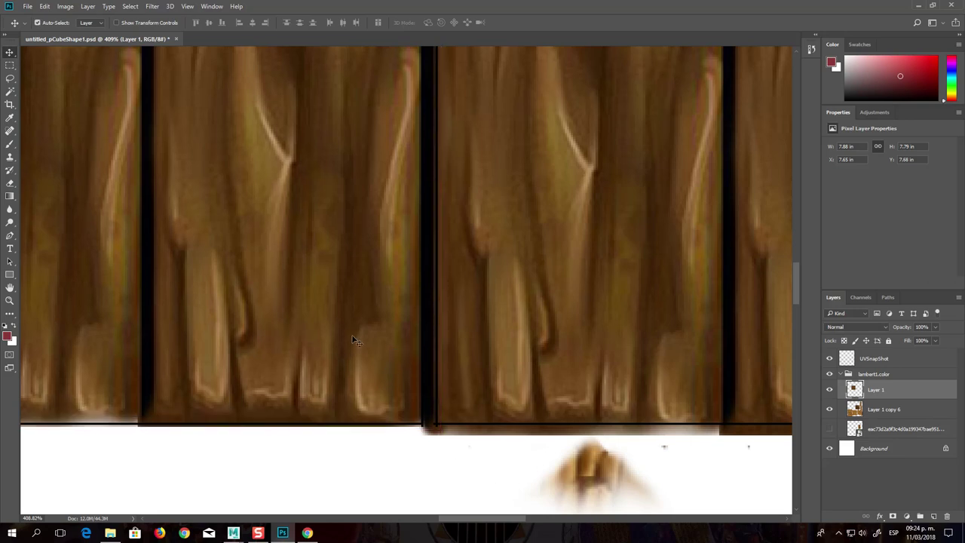
pyautogui.moveTo(322, 362); pyautogui.dragTo(321, 369)
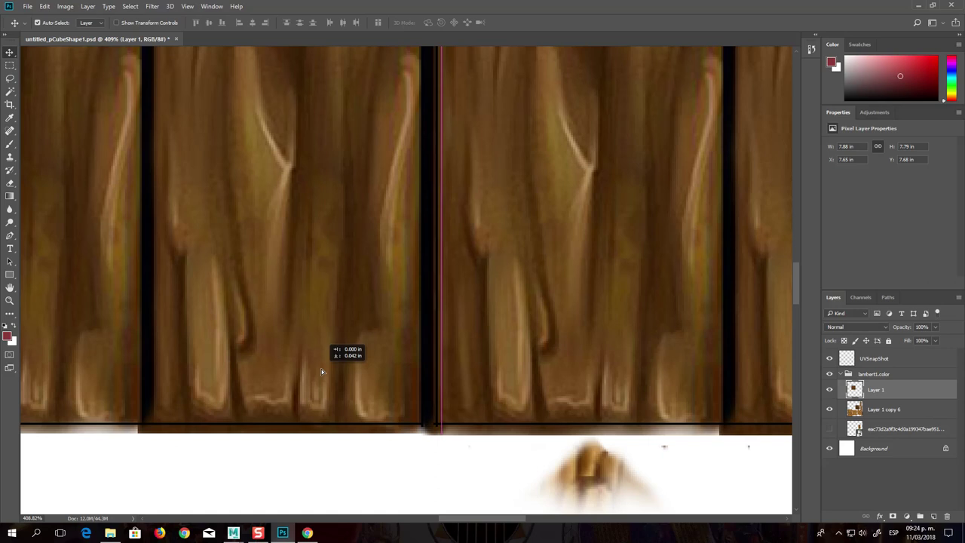
# Alt-drag a duplicate of the plank strip leftward, creating Layer 1 copy beside the original
pyautogui.scroll(-2, 321, 367)
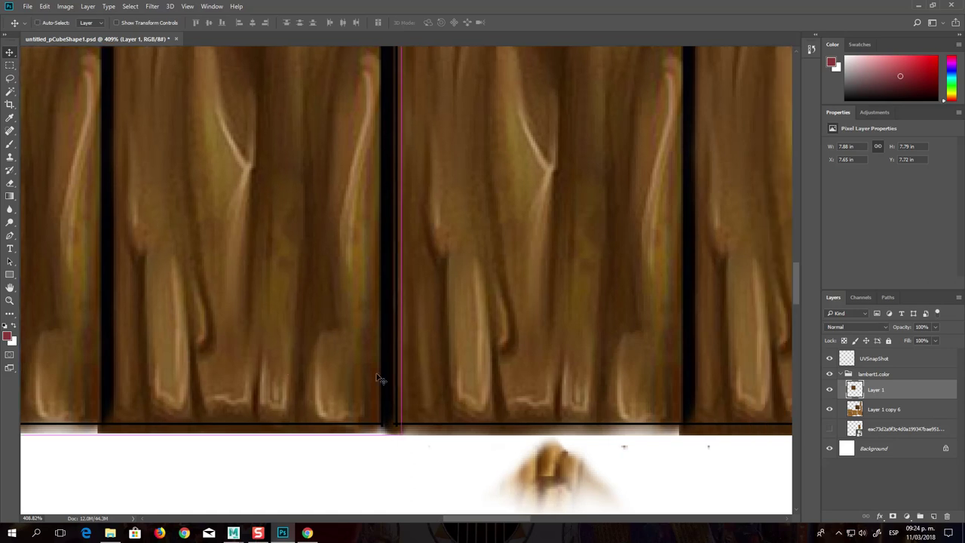
pyautogui.scroll(-1, 318, 345)
pyautogui.scroll(-1, 254, 336)
pyautogui.scroll(-1, 271, 354)
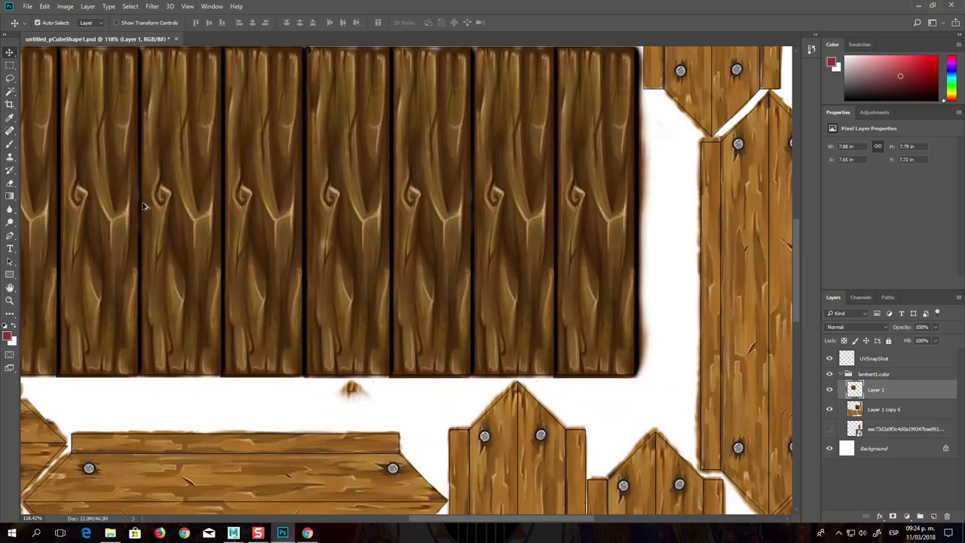
pyautogui.scroll(-1, 146, 207)
pyautogui.scroll(1, 34, 154)
pyautogui.scroll(2, 46, 143)
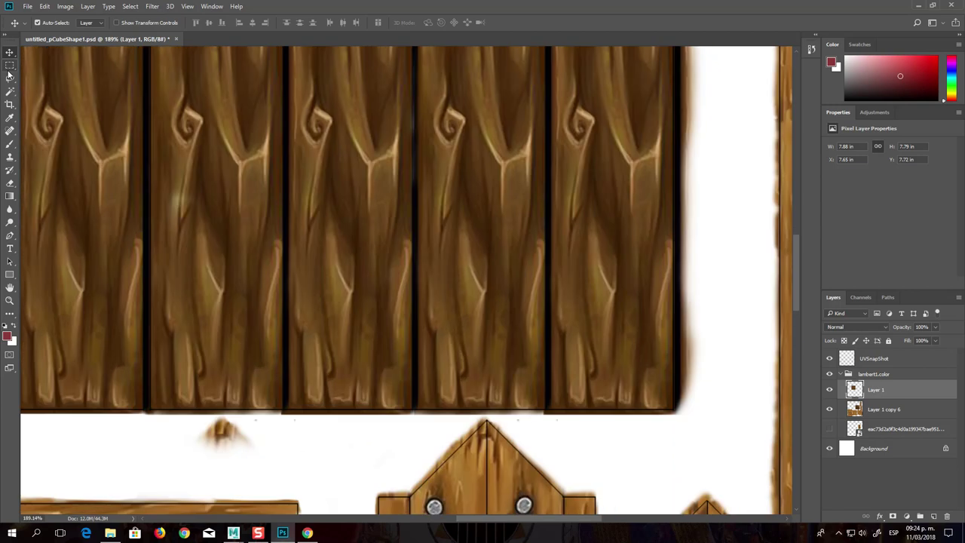
pyautogui.scroll(-2, 55, 129)
pyautogui.scroll(-2, 106, 162)
pyautogui.scroll(1, 78, 48)
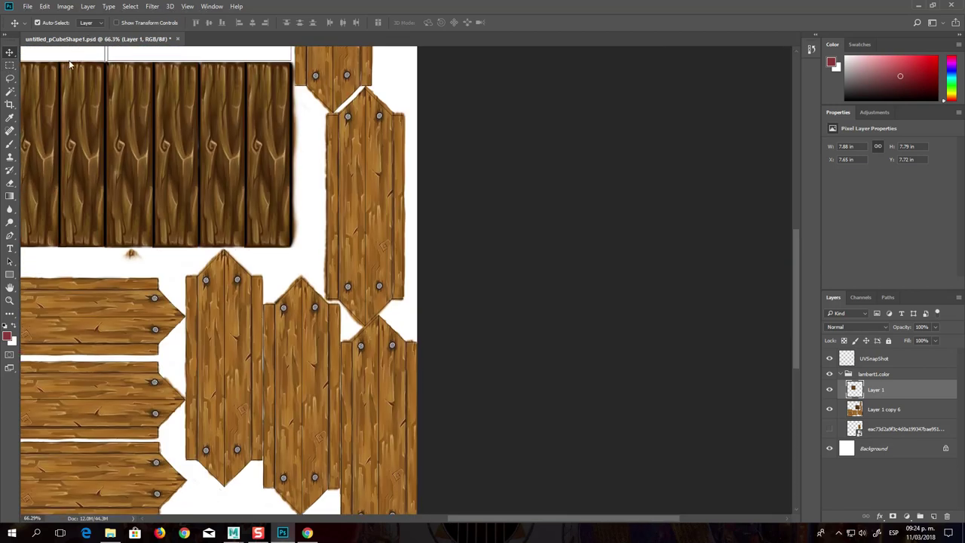
pyautogui.scroll(3, 71, 60)
pyautogui.scroll(4, 67, 63)
pyautogui.scroll(3, 66, 65)
pyautogui.scroll(3, 66, 65)
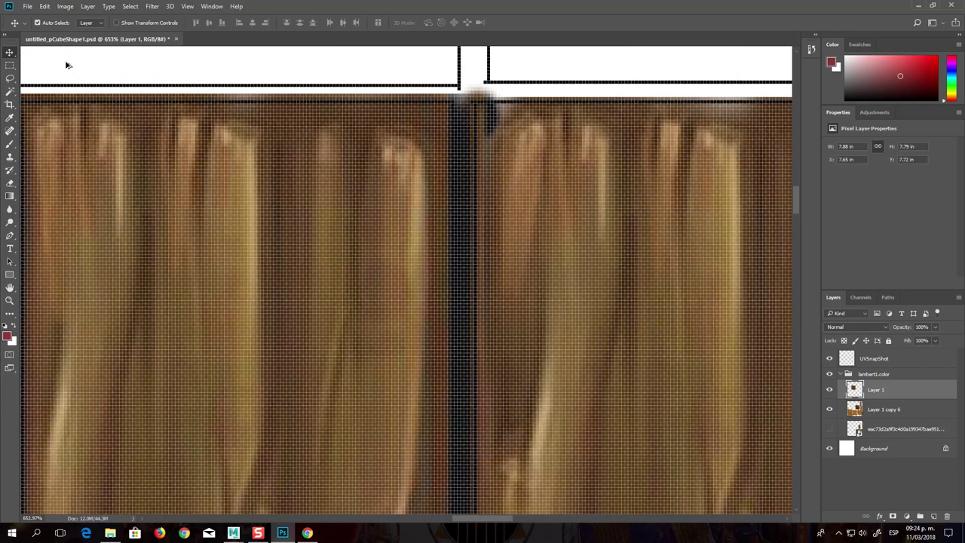
pyautogui.scroll(-4, 174, 188)
pyautogui.scroll(-3, 113, 196)
pyautogui.scroll(-3, 67, 207)
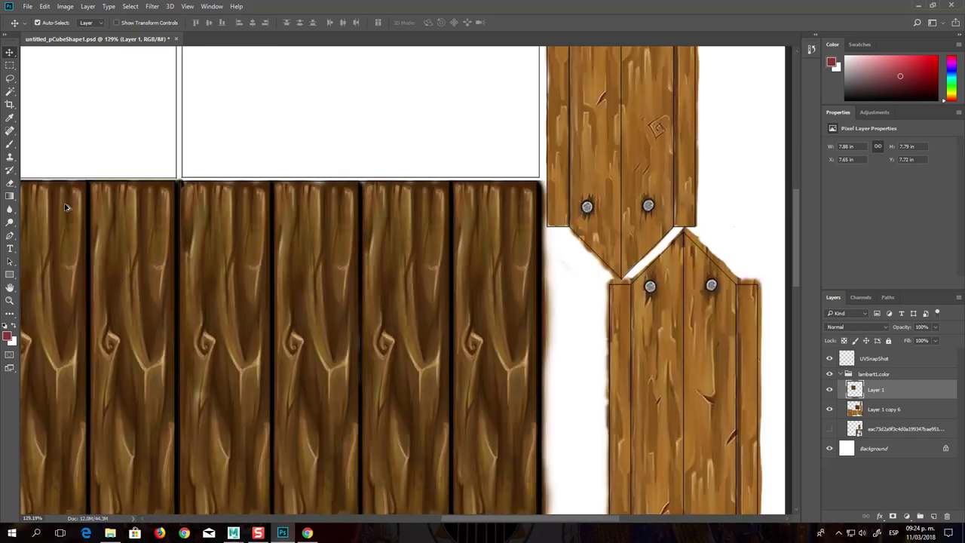
pyautogui.moveTo(490, 520); pyautogui.dragTo(385, 507)
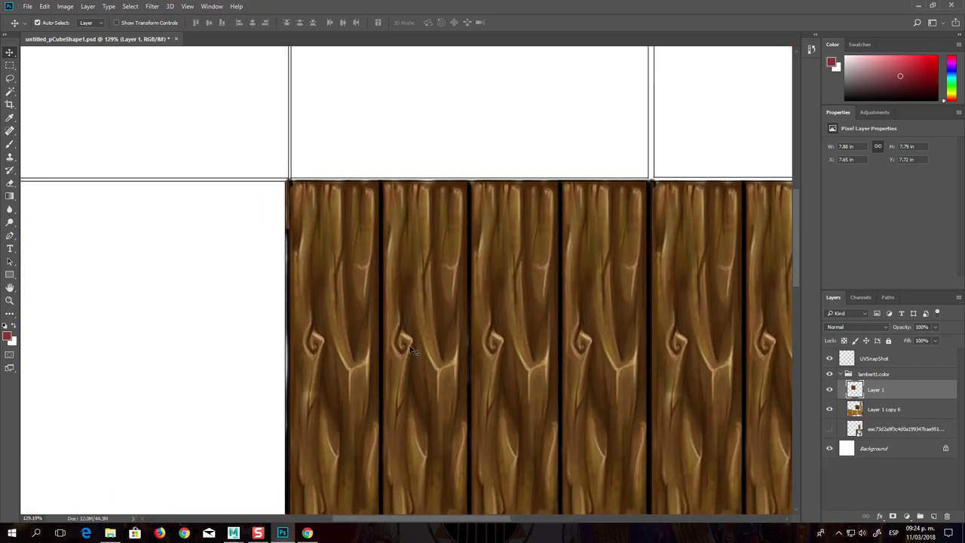
pyautogui.moveTo(477, 328); pyautogui.dragTo(124, 326)
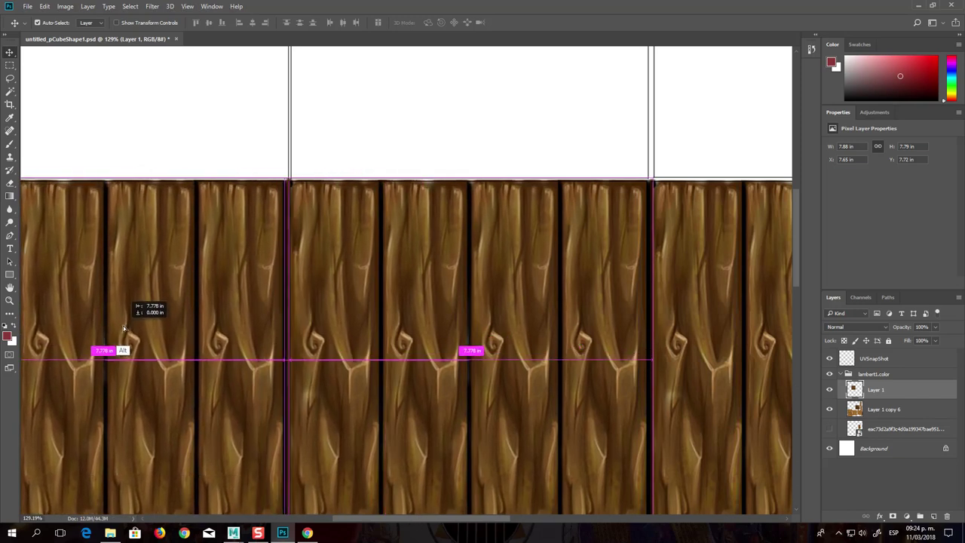
pyautogui.moveTo(123, 326); pyautogui.dragTo(131, 318)
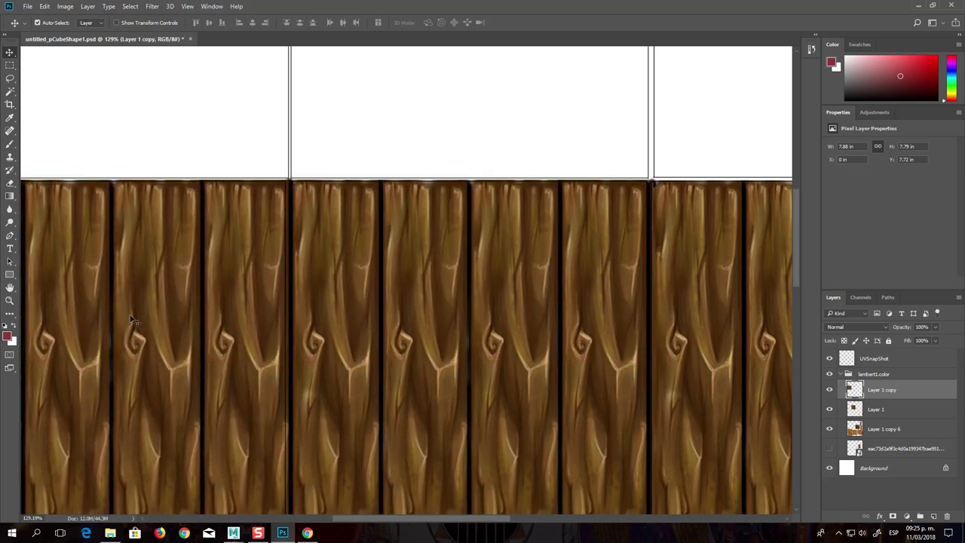
# Nudge Layer 1 copy to X -0.07 in so its plank seams line up
pyautogui.scroll(-2, 219, 426)
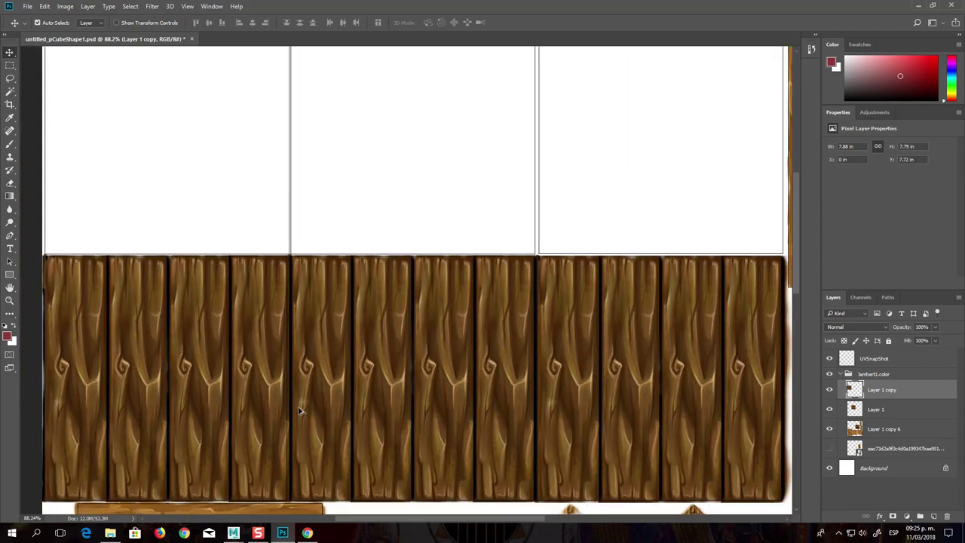
pyautogui.scroll(-2, 268, 447)
pyautogui.scroll(2, 213, 435)
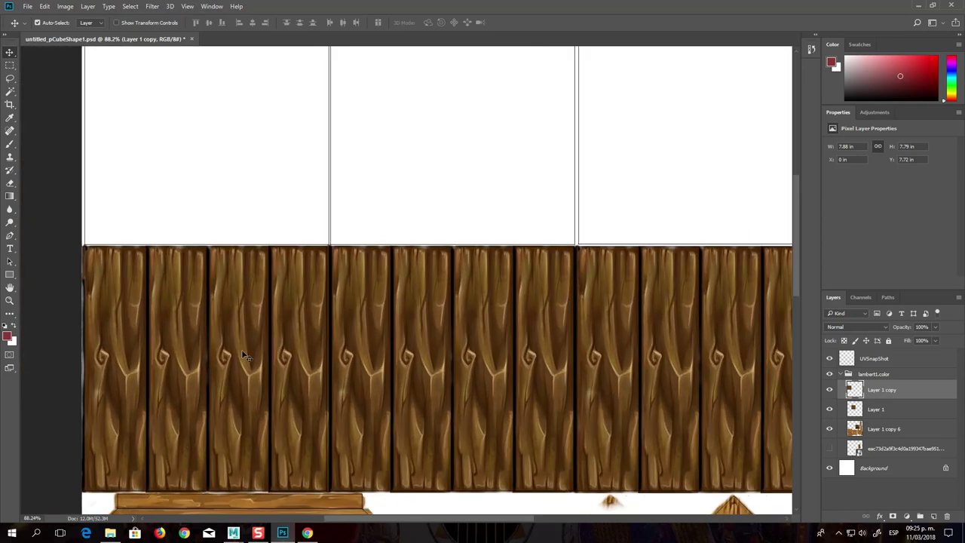
pyautogui.scroll(1, 240, 351)
pyautogui.scroll(1, 151, 377)
pyautogui.scroll(1, 119, 387)
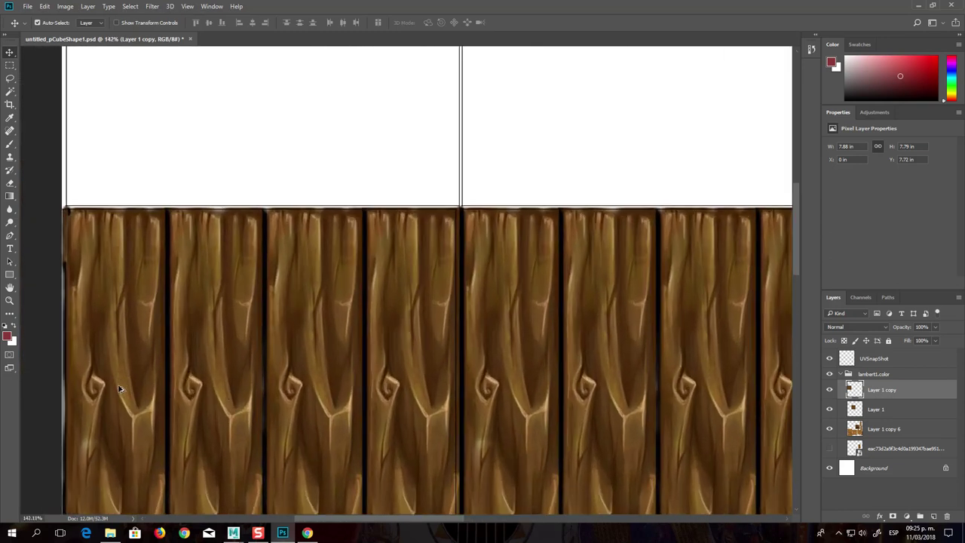
pyautogui.moveTo(303, 356); pyautogui.dragTo(303, 354)
pyautogui.scroll(1, 409, 269)
pyautogui.scroll(1, 443, 249)
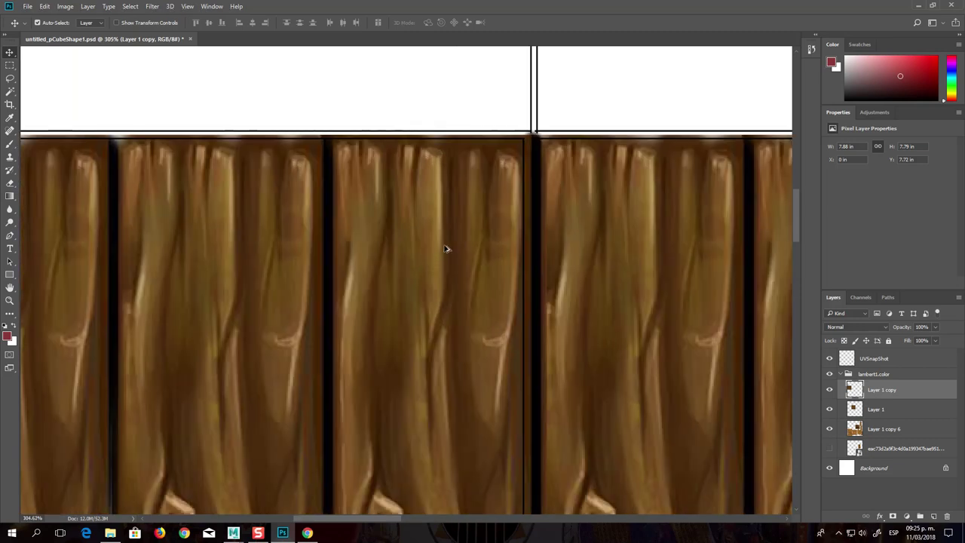
pyautogui.scroll(1, 444, 249)
pyautogui.moveTo(510, 200); pyautogui.dragTo(493, 204)
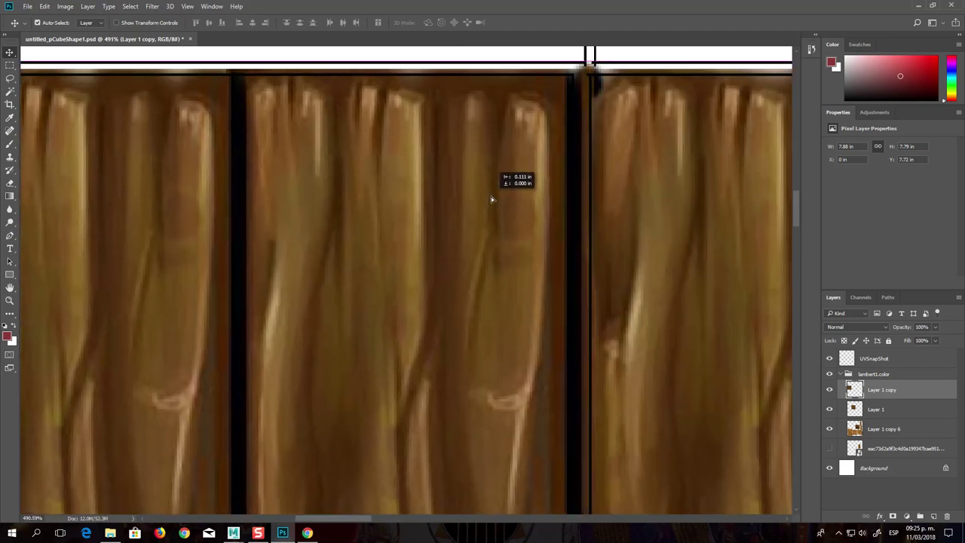
pyautogui.moveTo(493, 205); pyautogui.dragTo(500, 202)
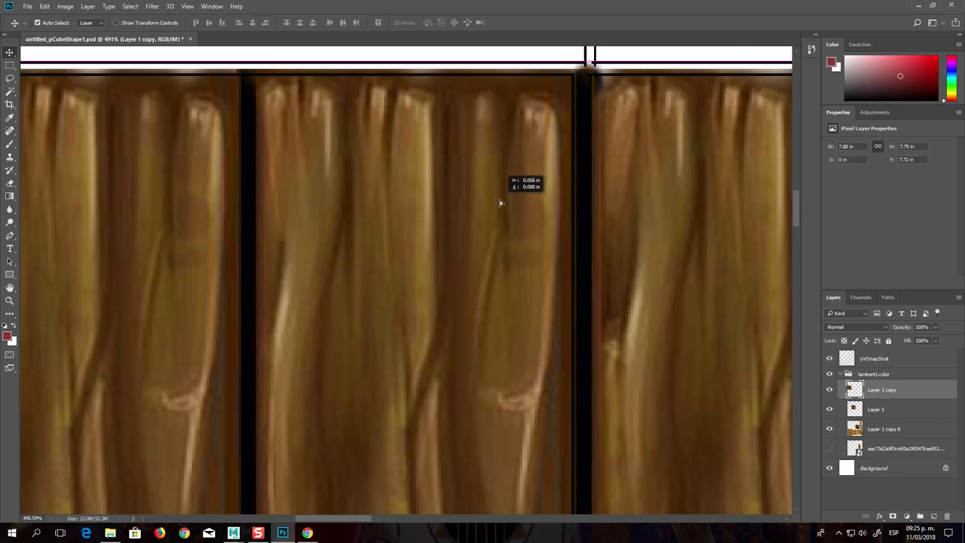
pyautogui.moveTo(499, 199); pyautogui.dragTo(497, 199)
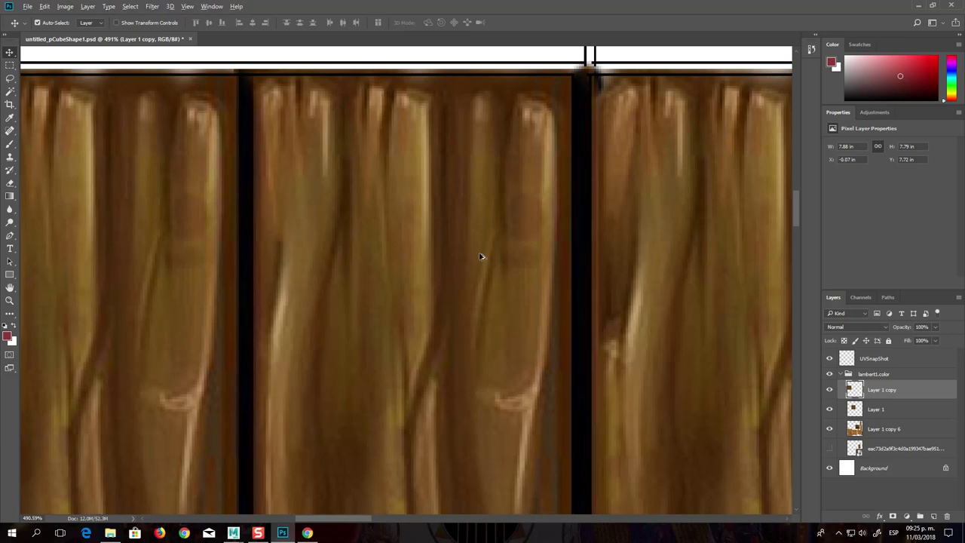
pyautogui.scroll(-4, 432, 349)
pyautogui.scroll(-3, 432, 349)
pyautogui.scroll(-3, 418, 410)
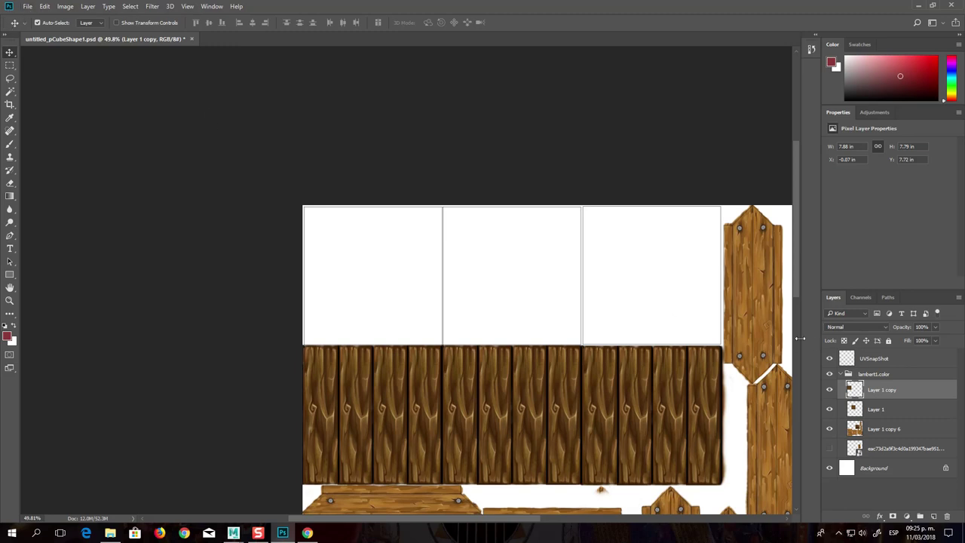
# Hide the UVSnapShot layer, save the texture document, and switch to Maya
pyautogui.click(839, 360)
pyautogui.click(830, 360)
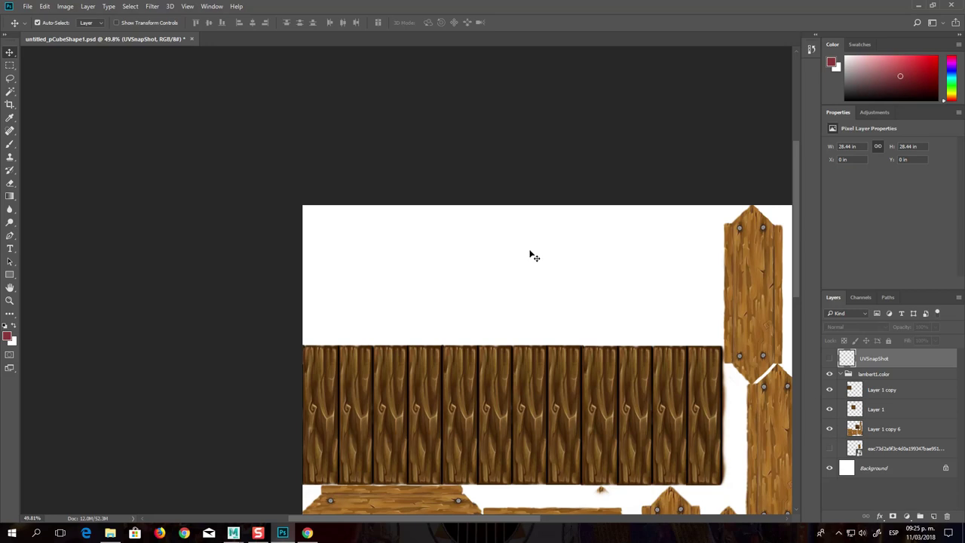
pyautogui.click(23, 10)
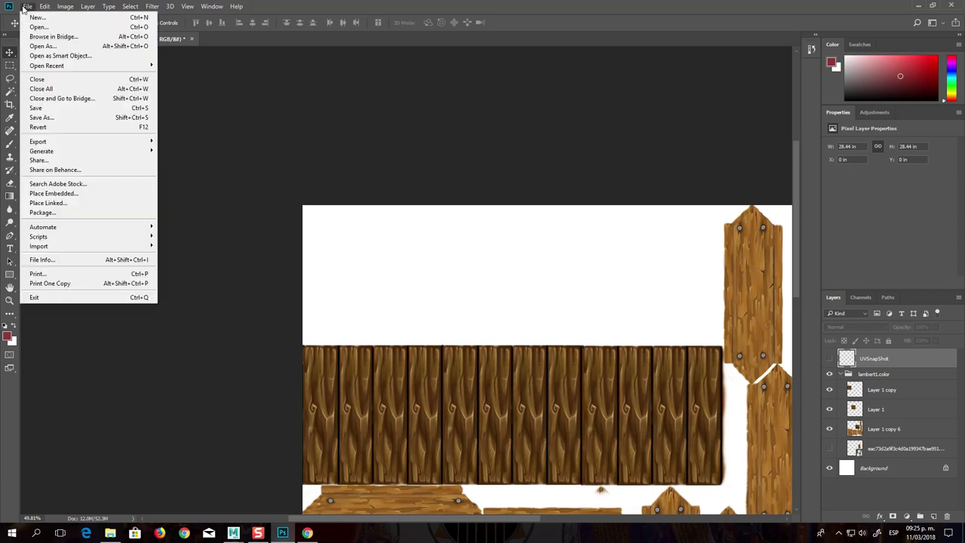
pyautogui.click(38, 110)
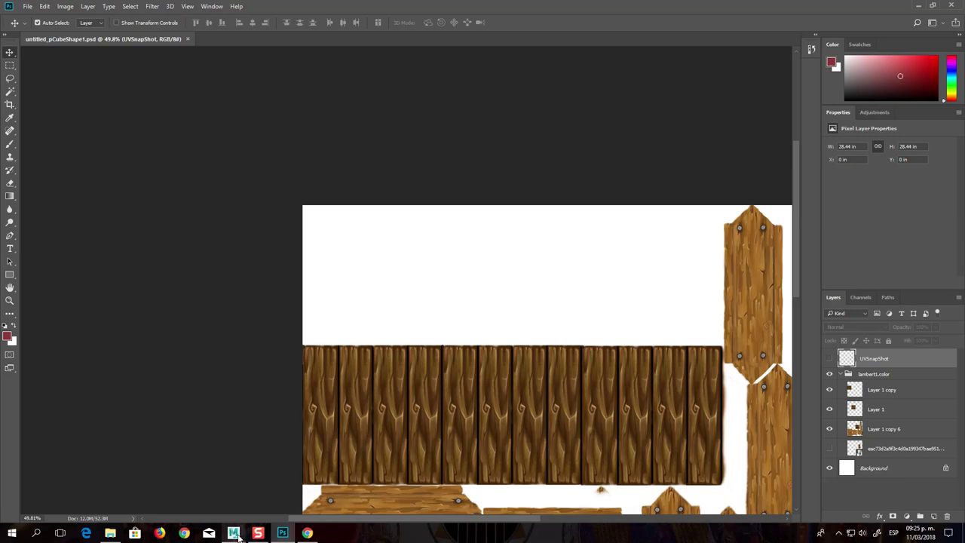
pyautogui.click(309, 484)
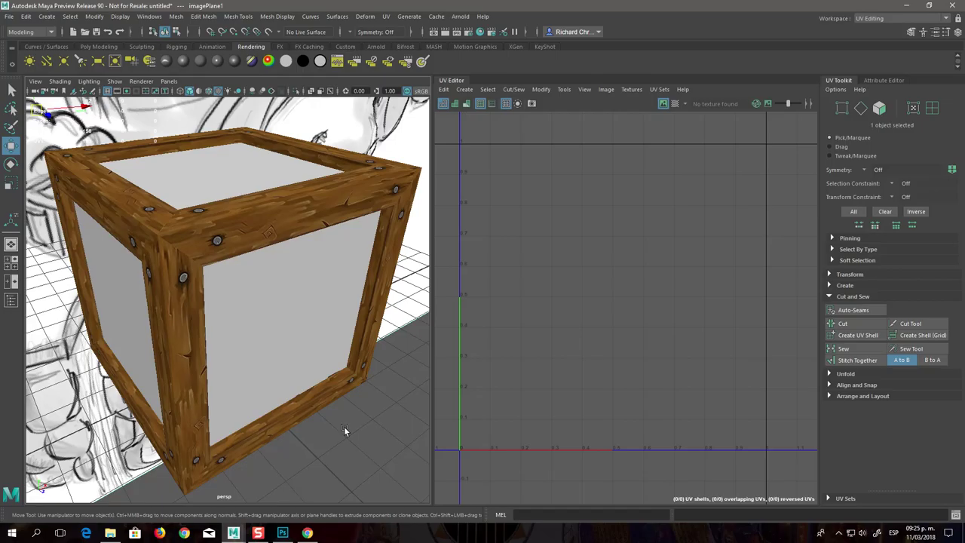
# Select the crate and reload its PSD texture with the saved edits
pyautogui.click(385, 205)
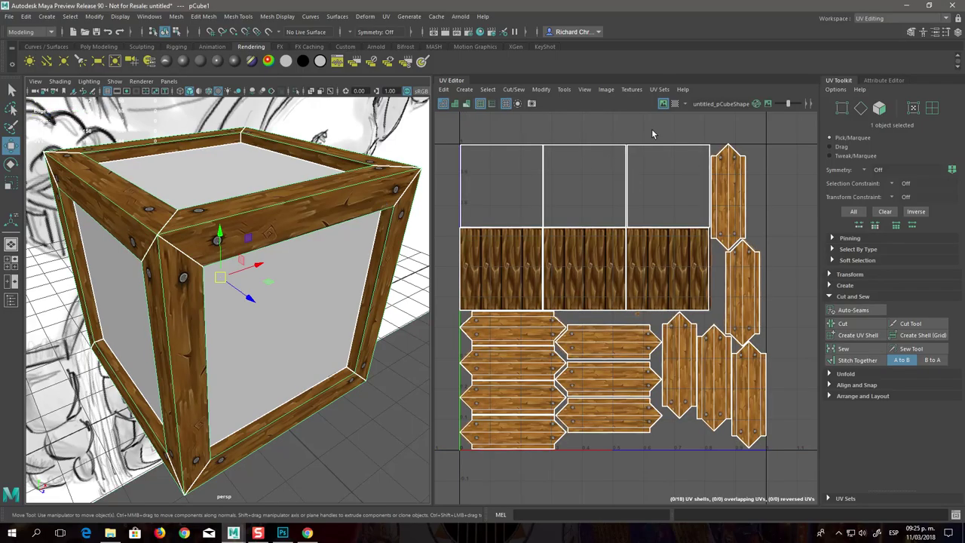
pyautogui.click(606, 89)
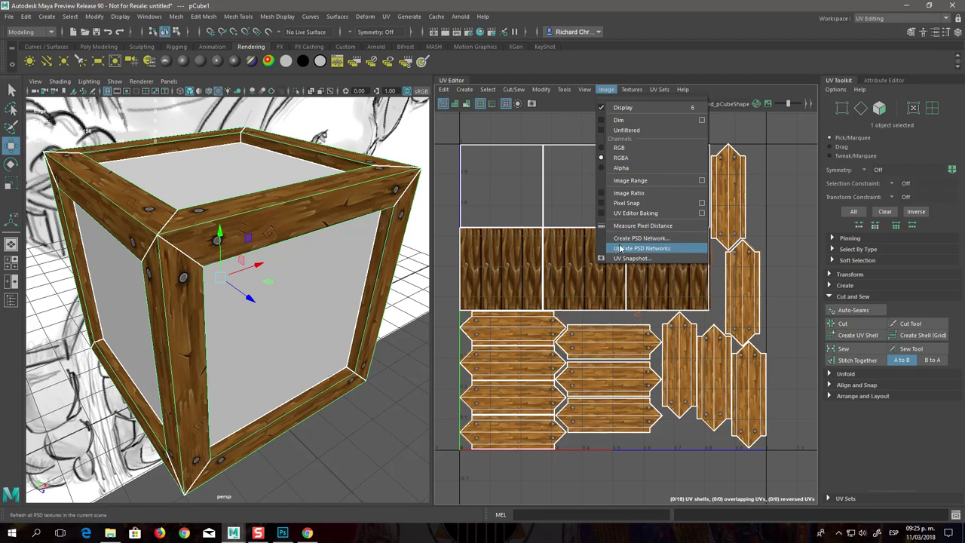
pyautogui.click(620, 248)
# Deselect the crate and tumble and zoom to inspect the dark planks from several angles
pyautogui.moveTo(303, 421)
pyautogui.mouseDown()
pyautogui.moveTo(259, 436)
pyautogui.moveTo(72, 423)
pyautogui.moveTo(304, 506)
pyautogui.mouseUp()
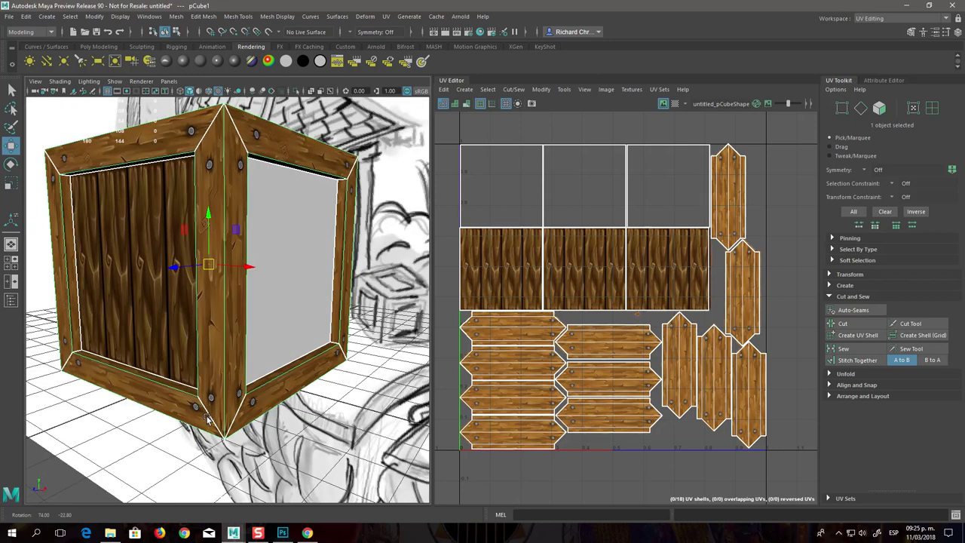
pyautogui.scroll(-5, 286, 460)
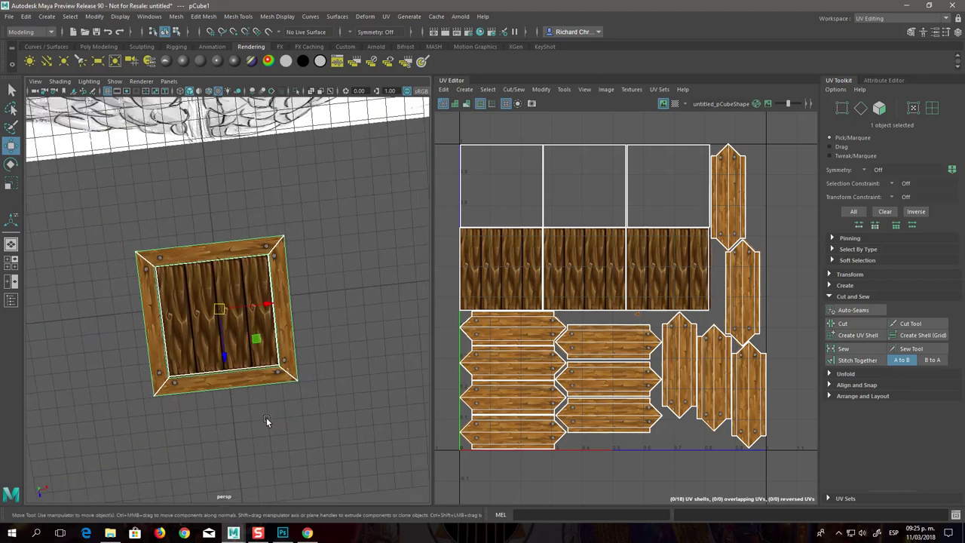
pyautogui.click(310, 410)
pyautogui.scroll(4, 336, 446)
pyautogui.moveTo(336, 450)
pyautogui.mouseDown()
pyautogui.moveTo(301, 442)
pyautogui.moveTo(314, 419)
pyautogui.moveTo(287, 384)
pyautogui.moveTo(302, 386)
pyautogui.mouseUp()
pyautogui.scroll(-3, 287, 365)
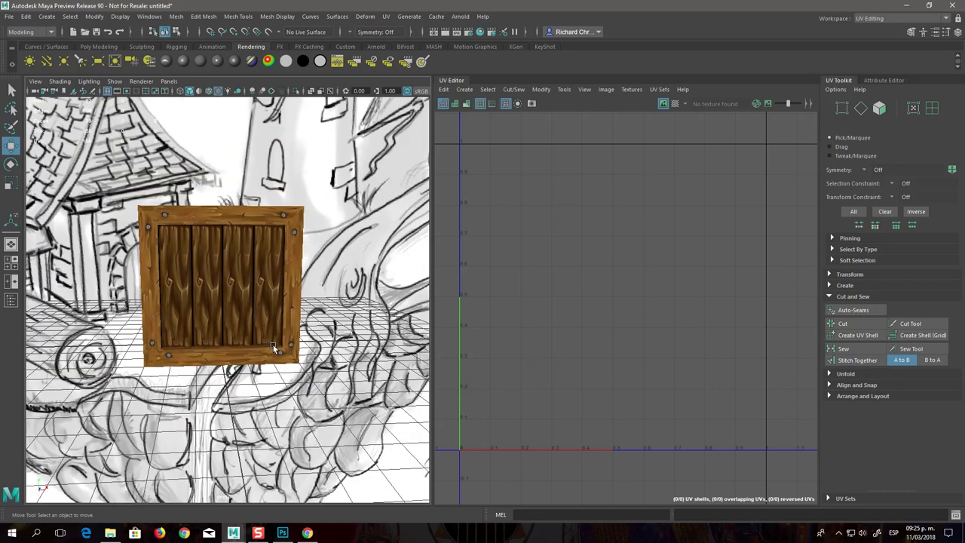
pyautogui.scroll(5, 273, 344)
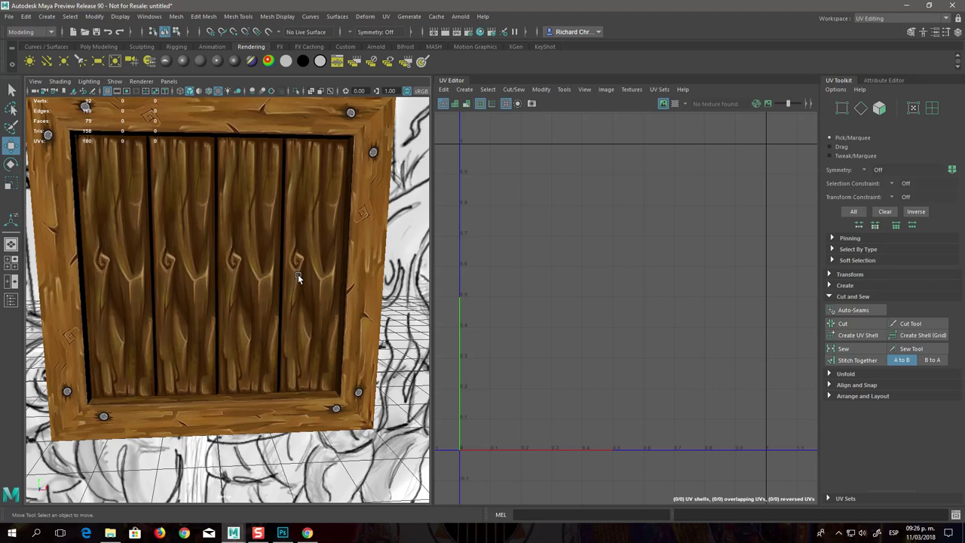
pyautogui.scroll(-4, 257, 300)
pyautogui.moveTo(256, 300)
pyautogui.mouseDown()
pyautogui.moveTo(273, 315)
pyautogui.moveTo(248, 387)
pyautogui.moveTo(254, 376)
pyautogui.moveTo(296, 420)
pyautogui.mouseUp()
pyautogui.scroll(-2, 273, 315)
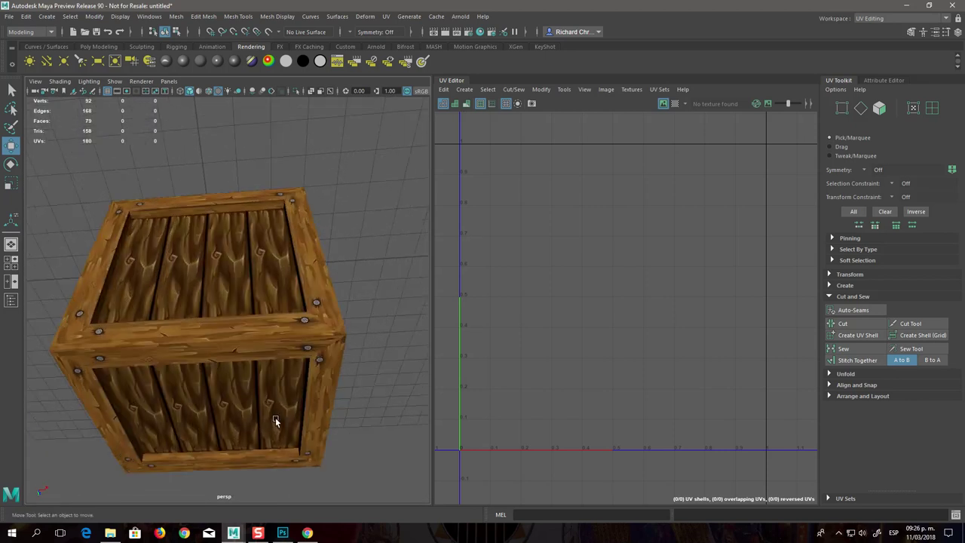
pyautogui.scroll(3, 269, 325)
pyautogui.scroll(2, 287, 334)
pyautogui.moveTo(287, 334)
pyautogui.mouseDown()
pyautogui.moveTo(280, 348)
pyautogui.moveTo(265, 309)
pyautogui.moveTo(172, 287)
pyautogui.mouseUp()
pyautogui.scroll(-3, 280, 348)
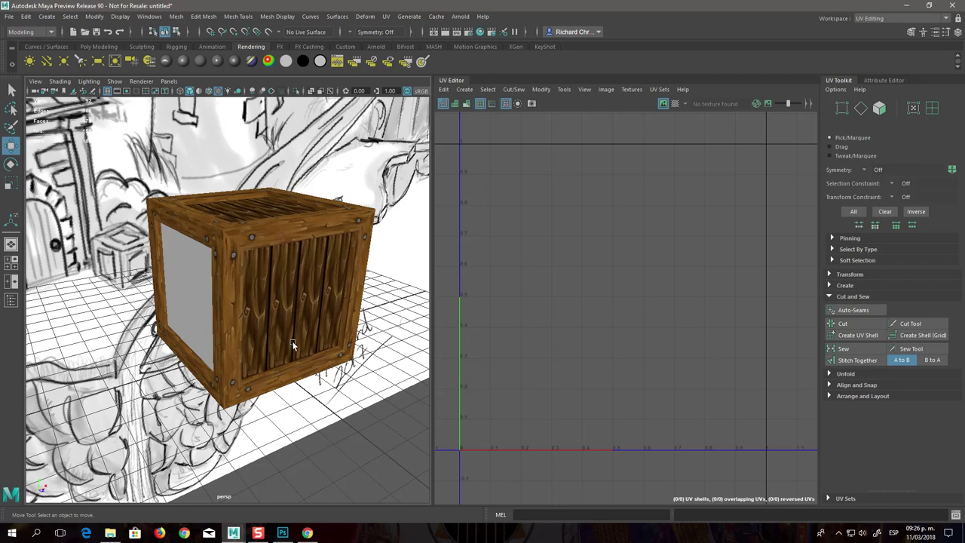
# Hide Layer 1 copy and Layer 1, keeping only the Layer 1 copy 6 panel visible
pyautogui.click(282, 532)
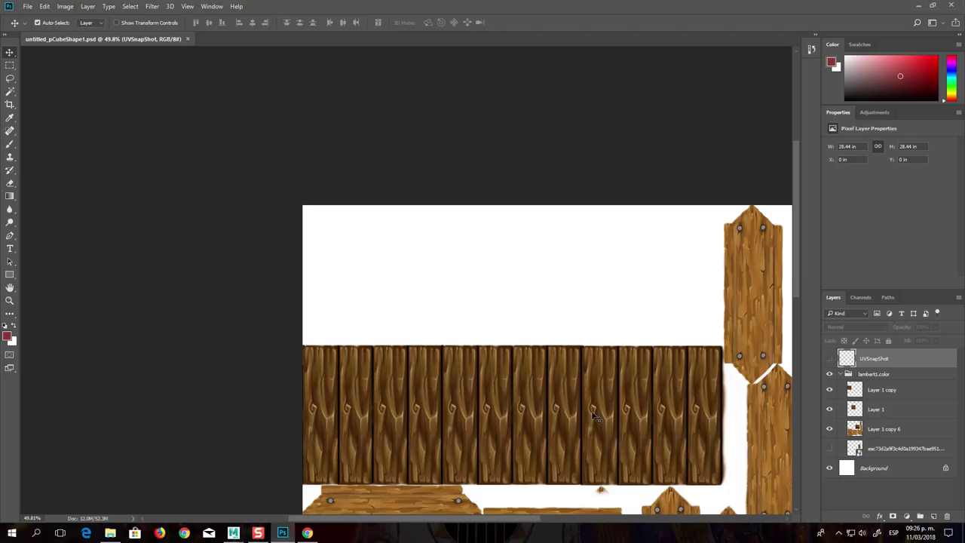
pyautogui.click(829, 390)
pyautogui.click(829, 429)
pyautogui.click(830, 429)
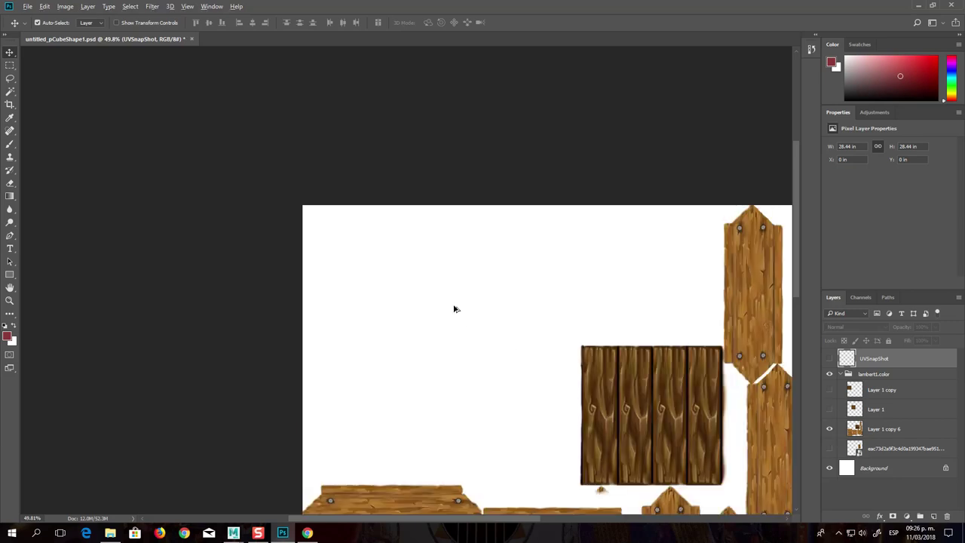
pyautogui.click(307, 532)
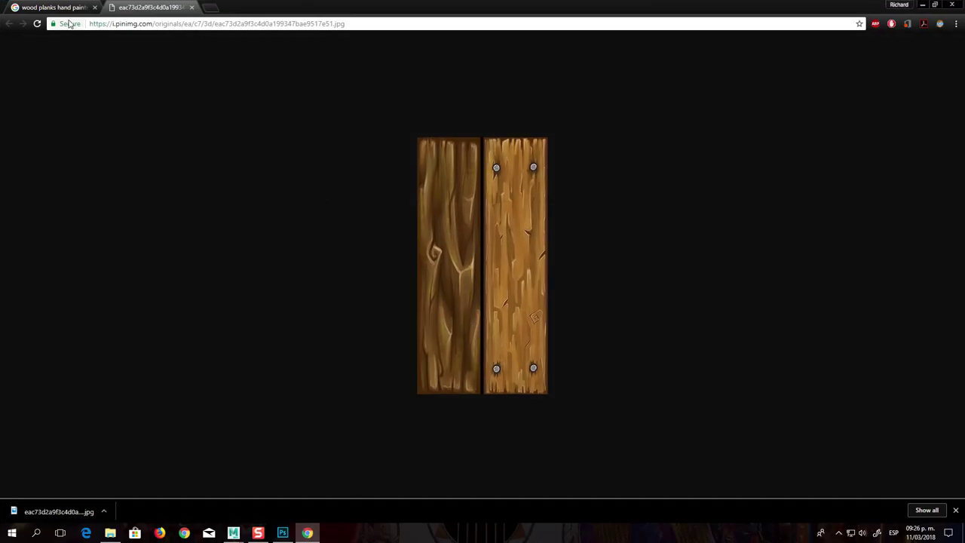
# Find the vertical hand-painted wood planks image and open it full size in a new tab
pyautogui.click(66, 9)
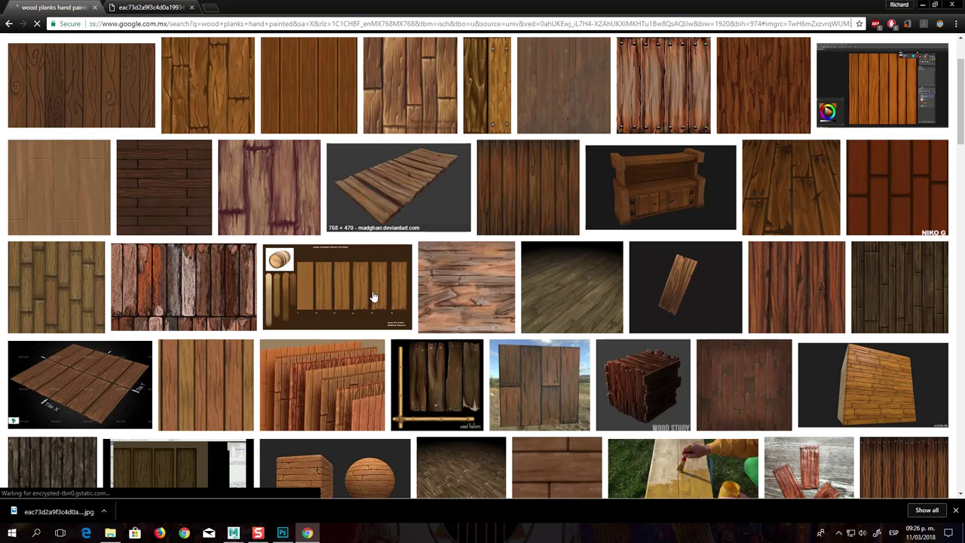
pyautogui.click(376, 280)
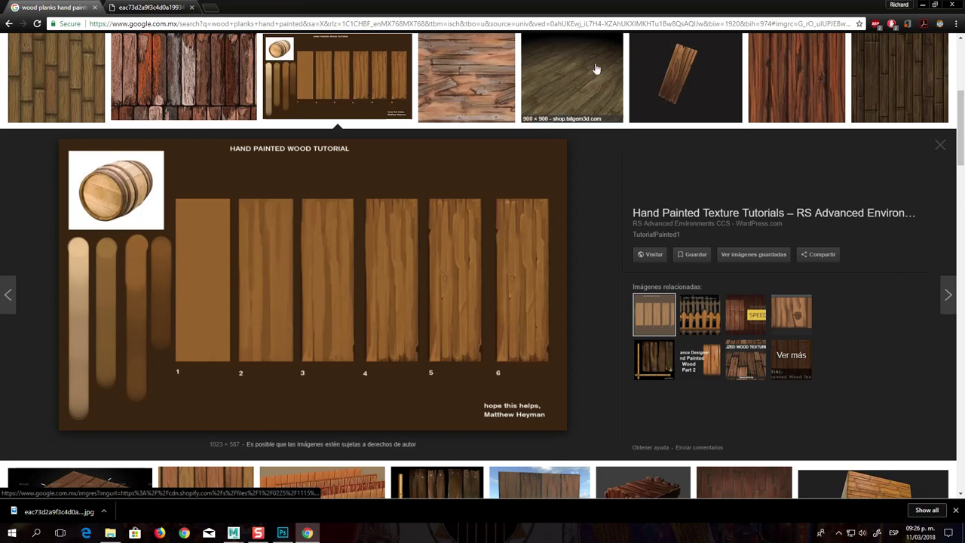
pyautogui.click(318, 89)
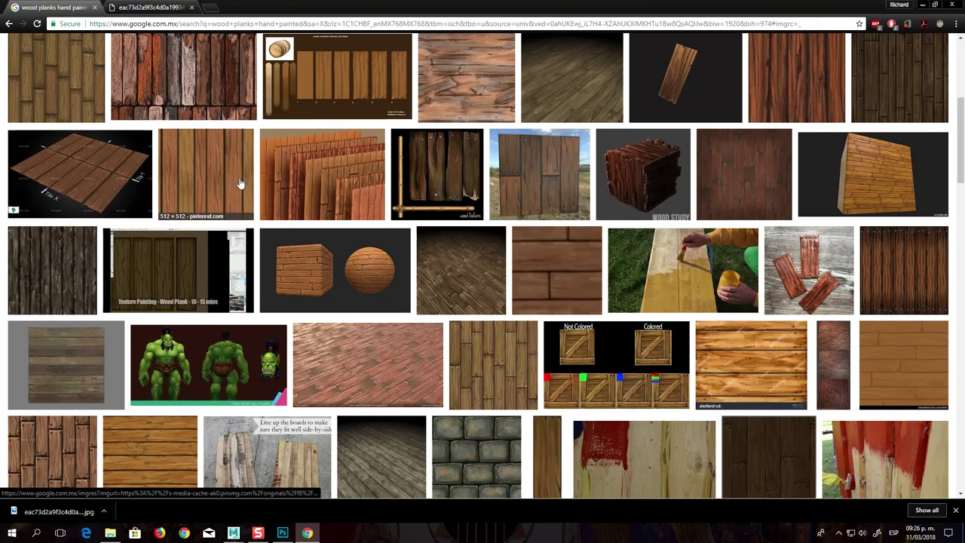
pyautogui.click(211, 177)
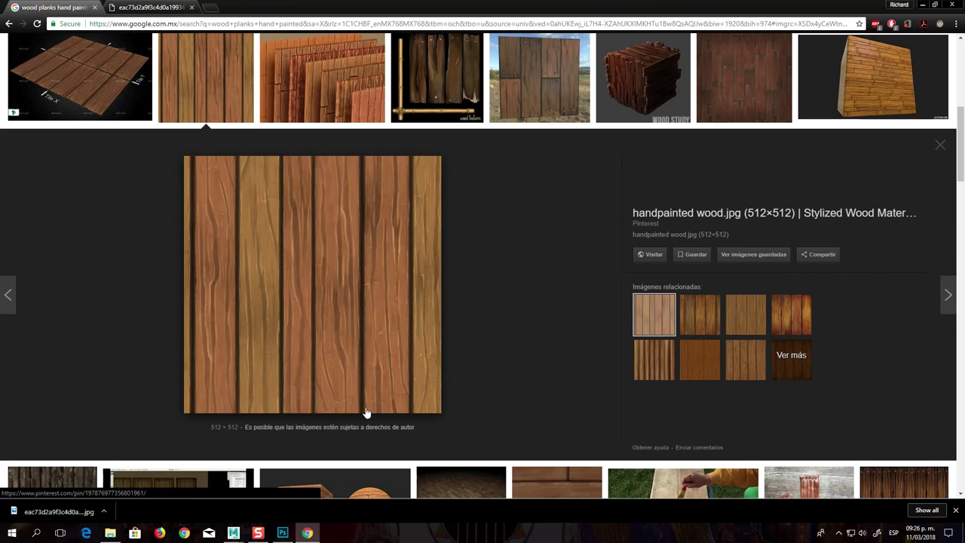
pyautogui.rightClick(329, 371)
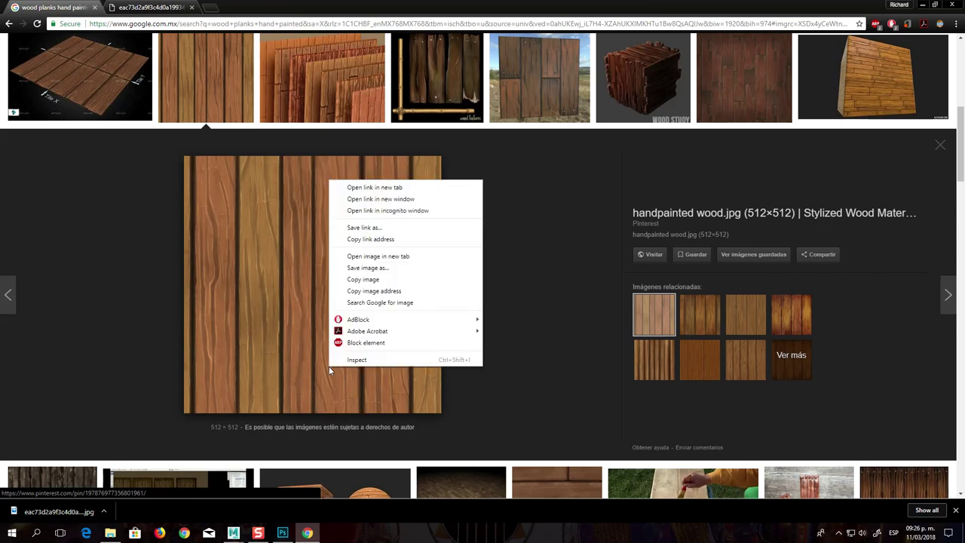
pyautogui.click(386, 257)
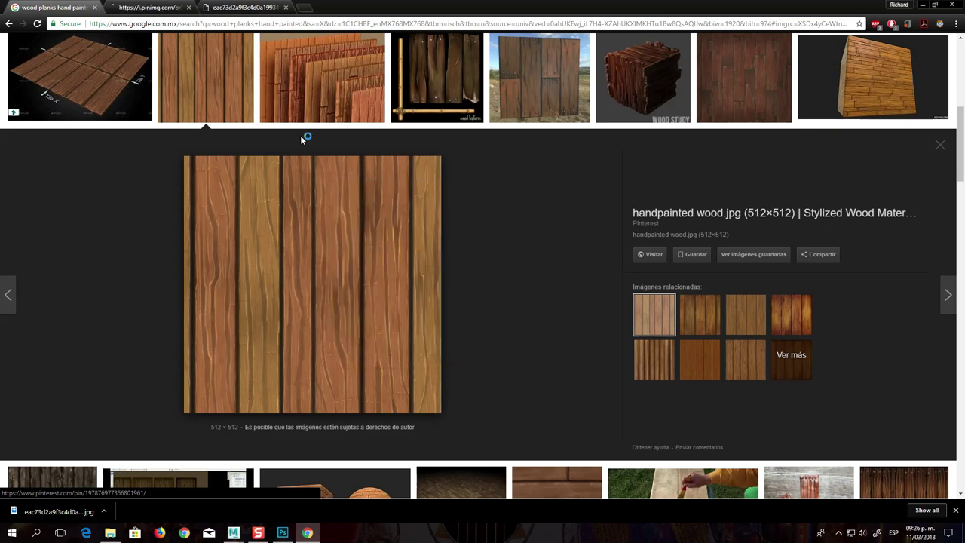
# Save the 512×512 wood plank image into the sourceimages folder and minimize Chrome
pyautogui.click(162, 12)
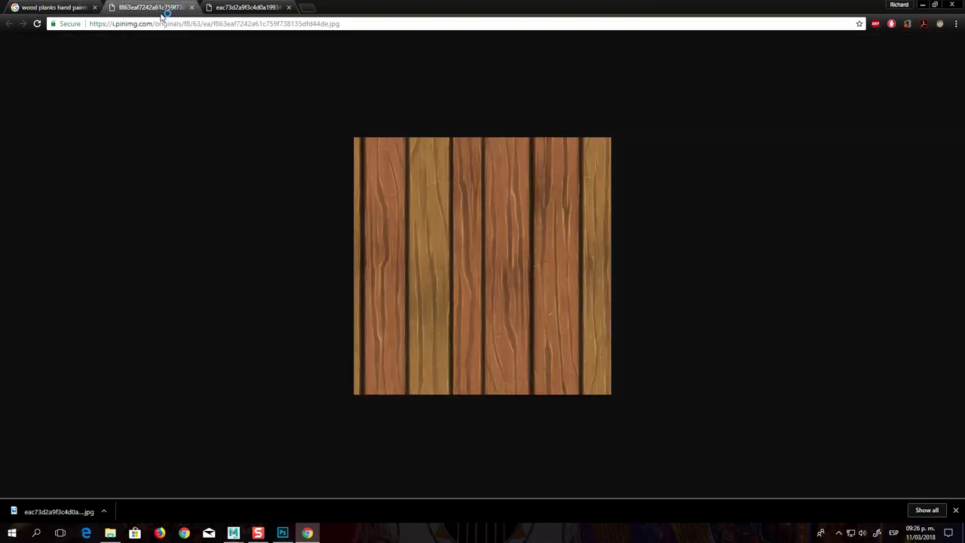
pyautogui.rightClick(501, 294)
pyautogui.click(544, 323)
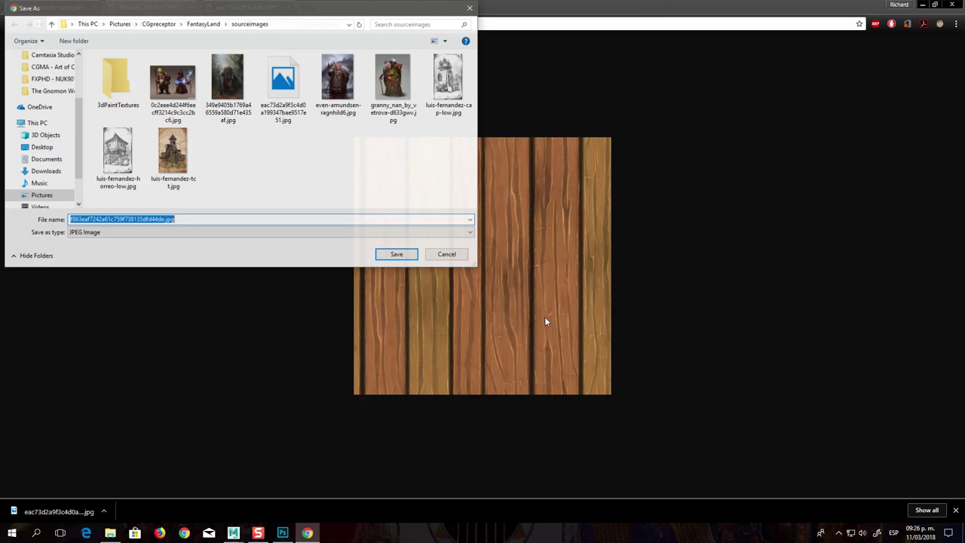
pyautogui.click(397, 254)
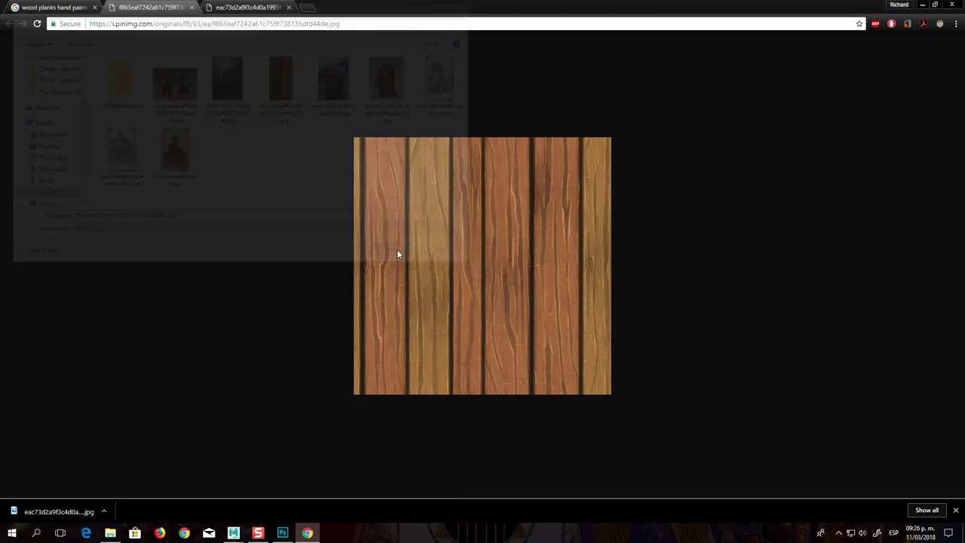
pyautogui.click(927, 6)
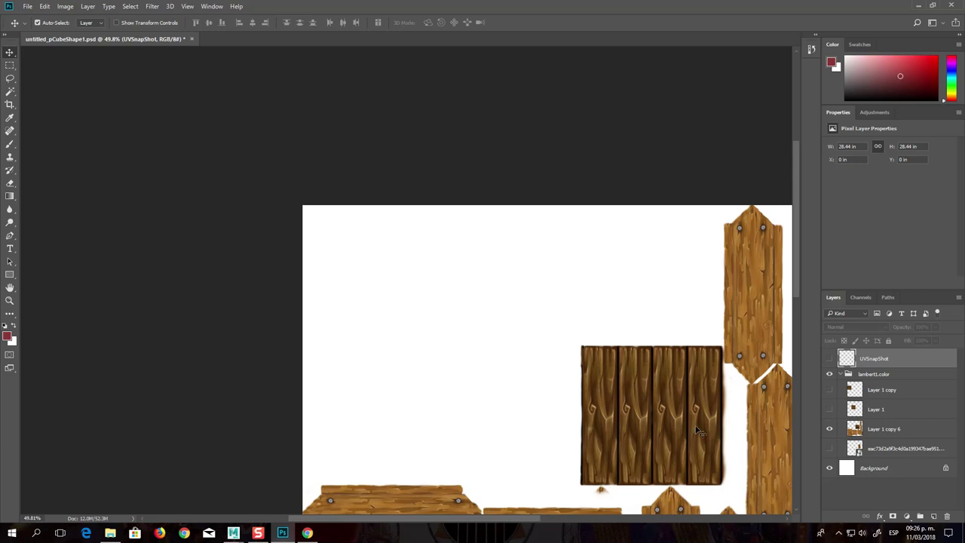
pyautogui.moveTo(233, 533)
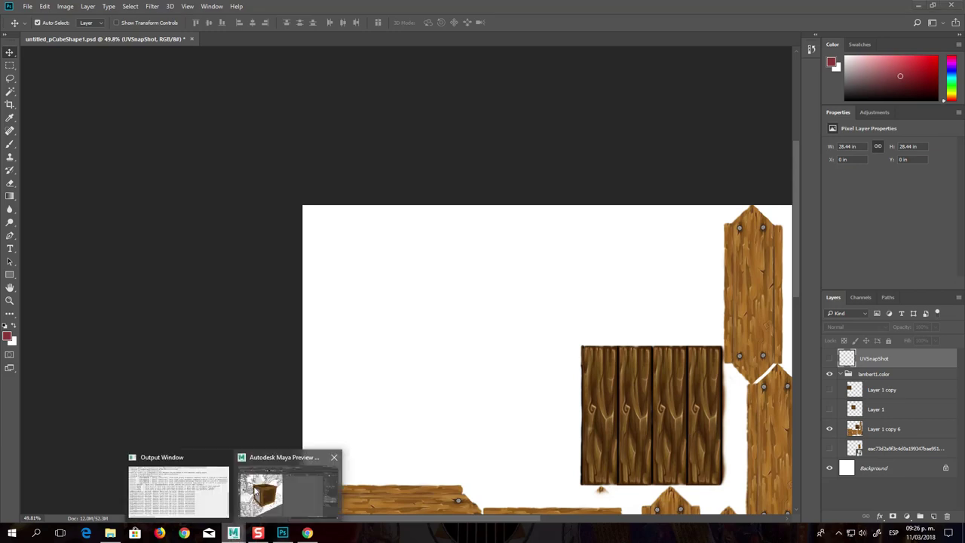
# Turn the UVSnapShot layer back on and zoom out to see the empty squares
pyautogui.click(258, 490)
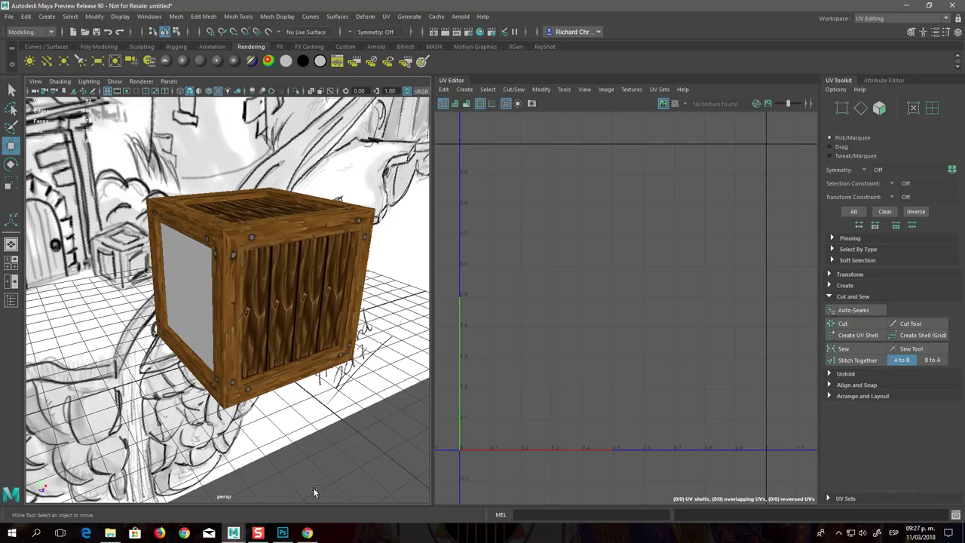
pyautogui.click(282, 532)
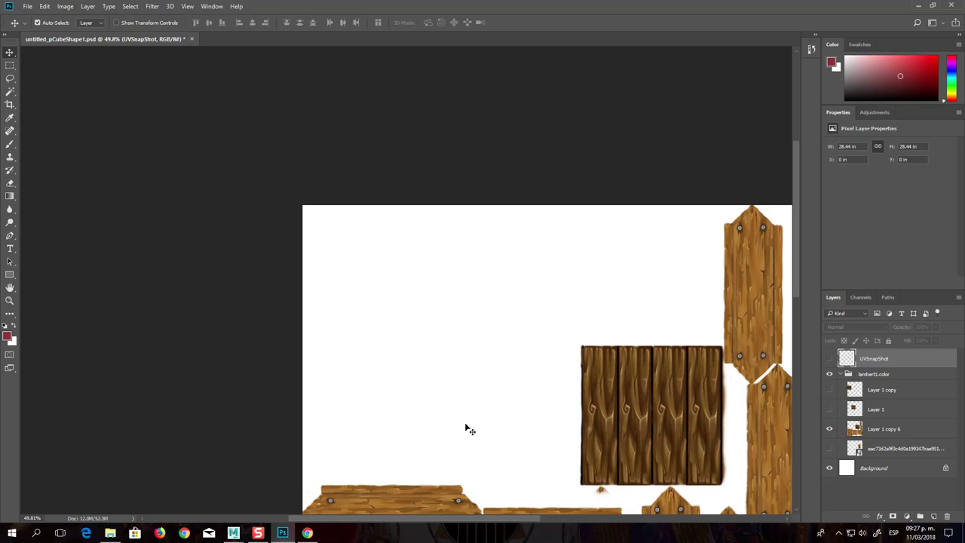
pyautogui.click(828, 360)
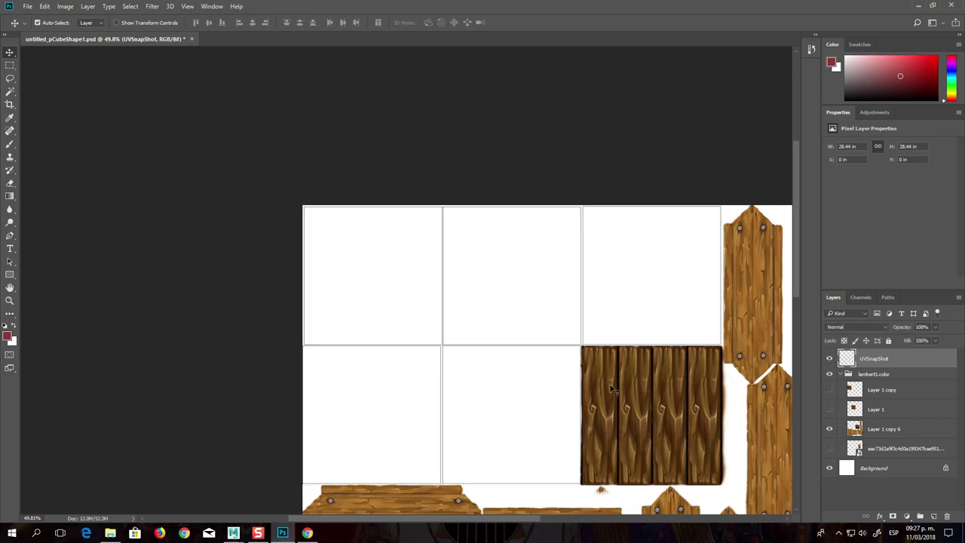
pyautogui.scroll(-1, 503, 391)
pyautogui.scroll(-2, 504, 391)
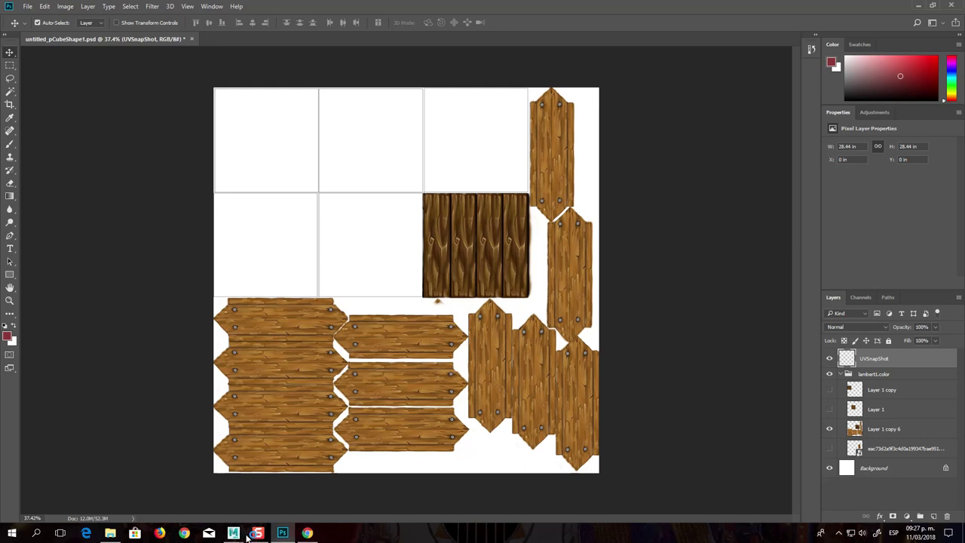
# Tumble and zoom in on the crate's front face showing the dark plank panels
pyautogui.click(266, 489)
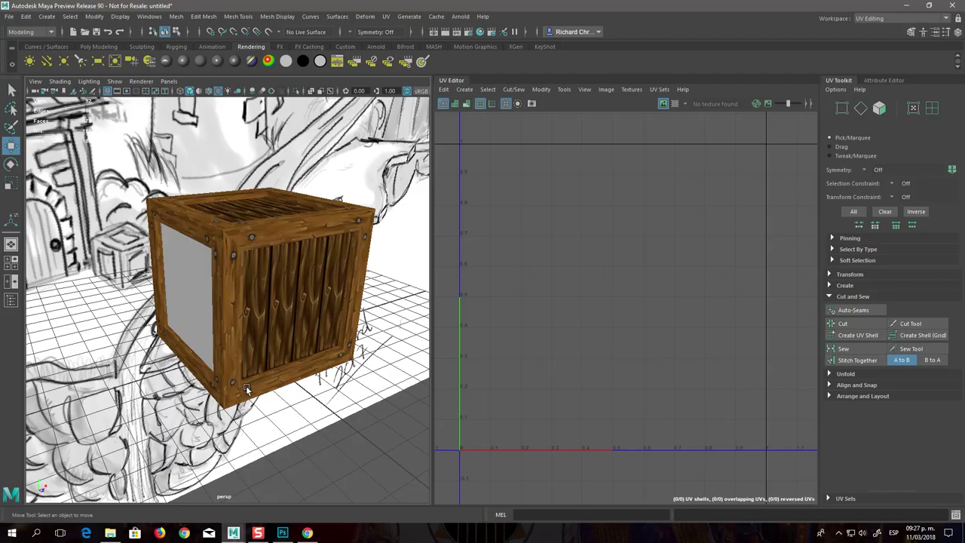
pyautogui.moveTo(245, 386)
pyautogui.mouseDown()
pyautogui.moveTo(283, 321)
pyautogui.moveTo(316, 355)
pyautogui.moveTo(254, 334)
pyautogui.moveTo(258, 433)
pyautogui.moveTo(254, 323)
pyautogui.mouseUp()
pyautogui.scroll(3, 276, 334)
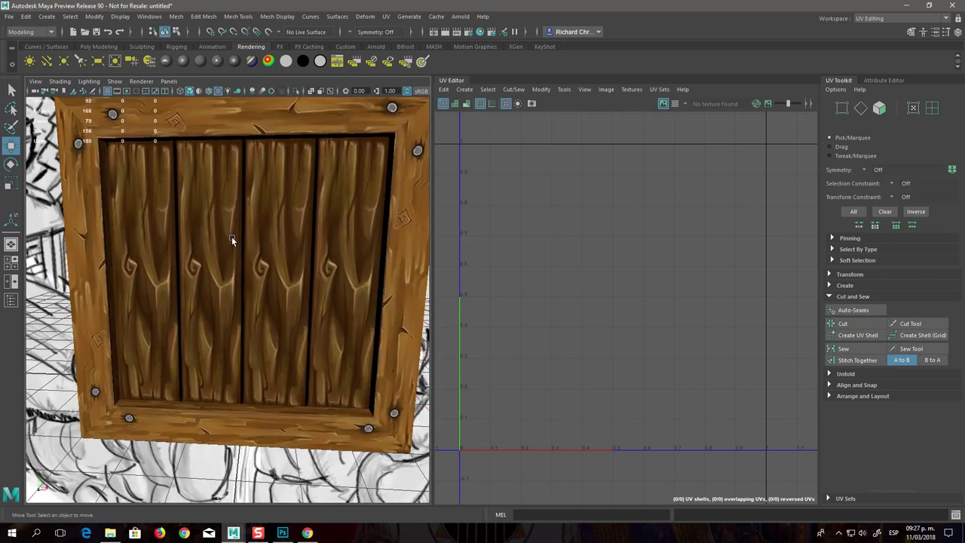